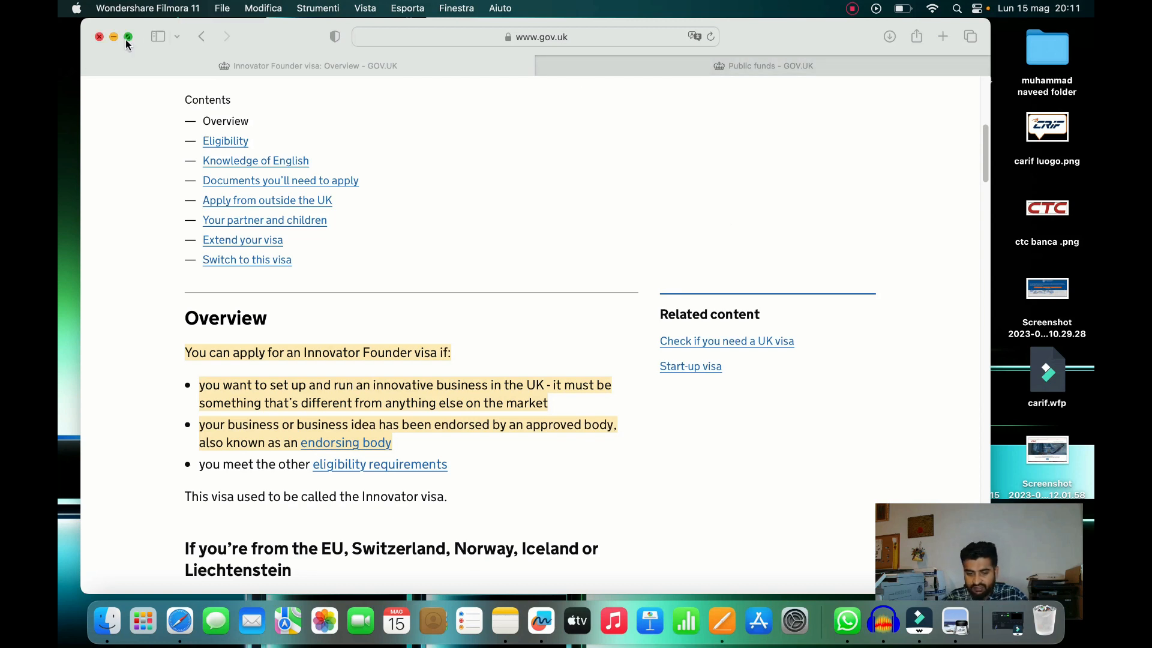
Scroll the Innovator Founder visa overview to the footer and back, then return to the start page
scroll(420, 180, "down", 8)
scroll(306, 193, "down", 20)
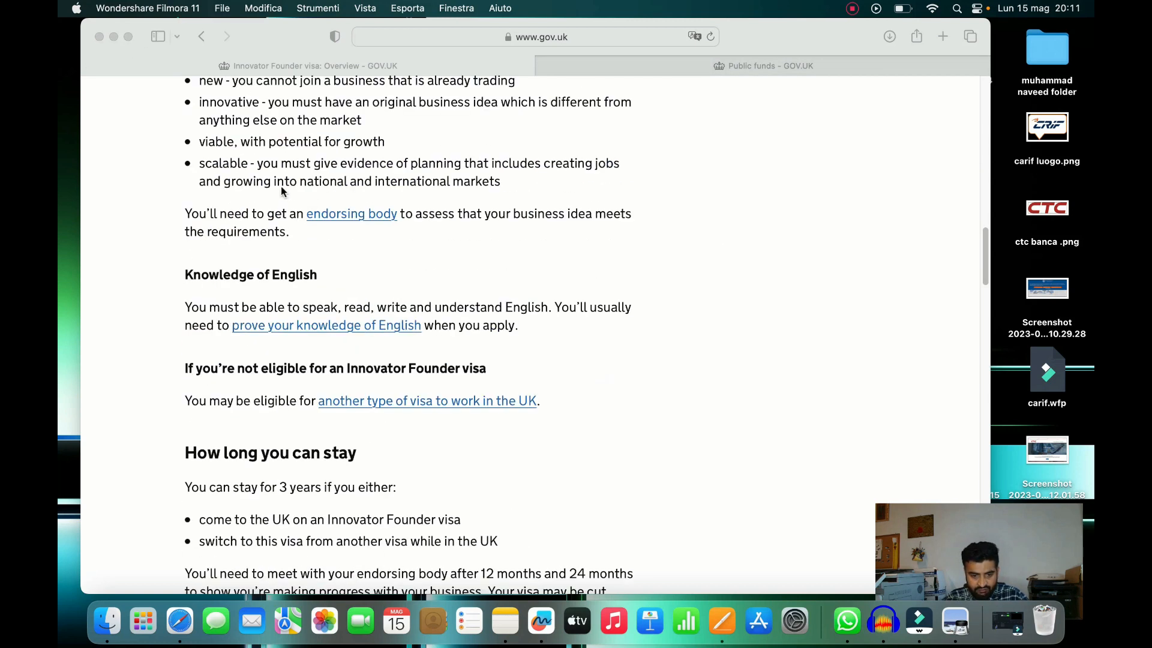
scroll(263, 114, "down", 1)
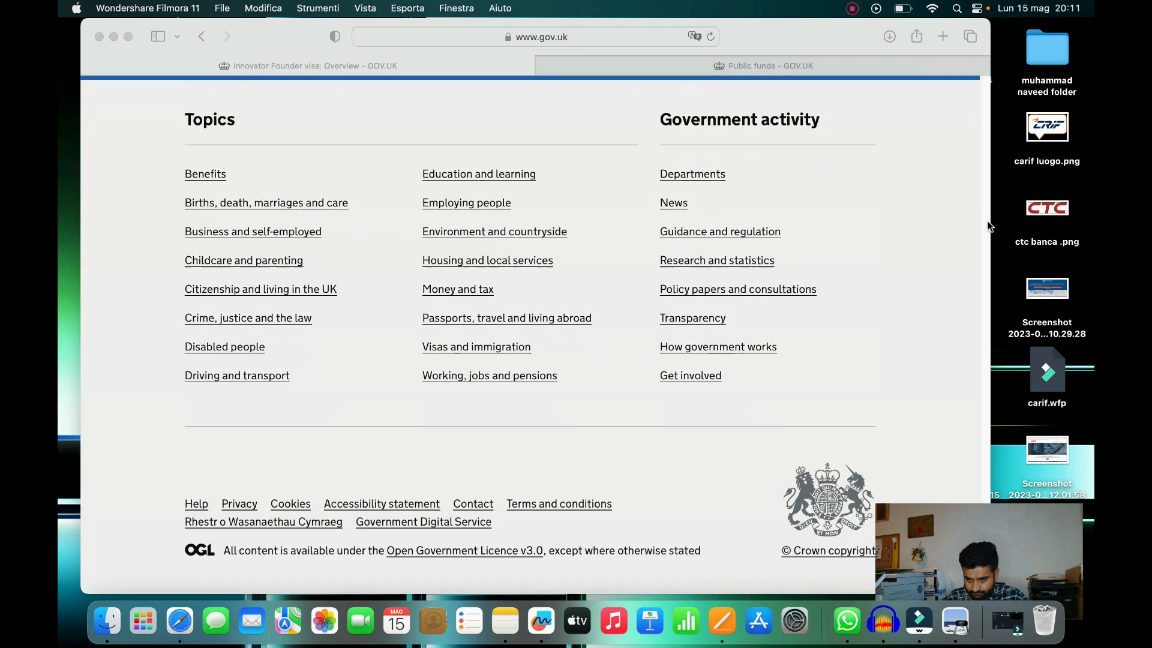
left_click_drag(957, 528, 660, 476)
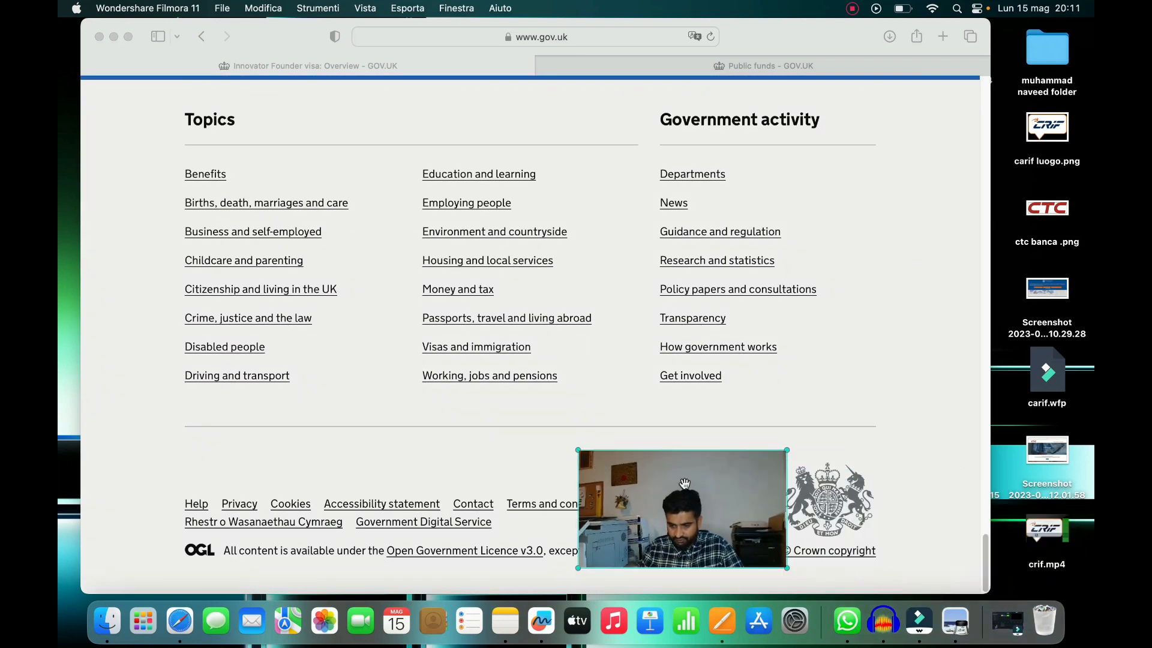
left_click(987, 375)
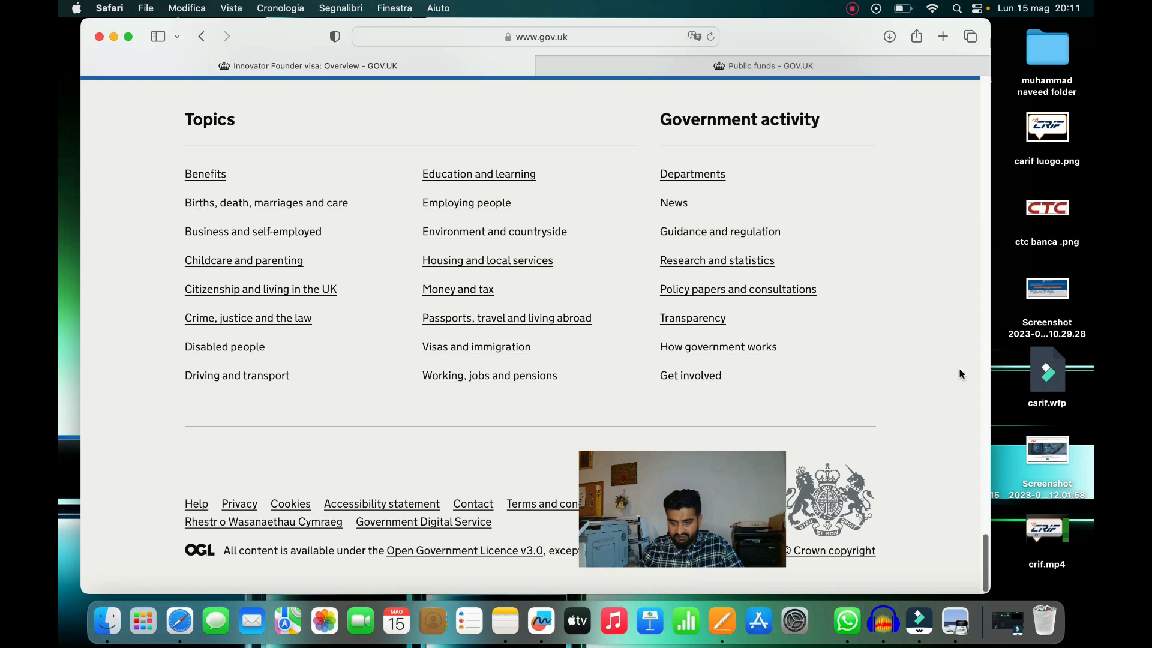
left_click_drag(984, 561, 970, 33)
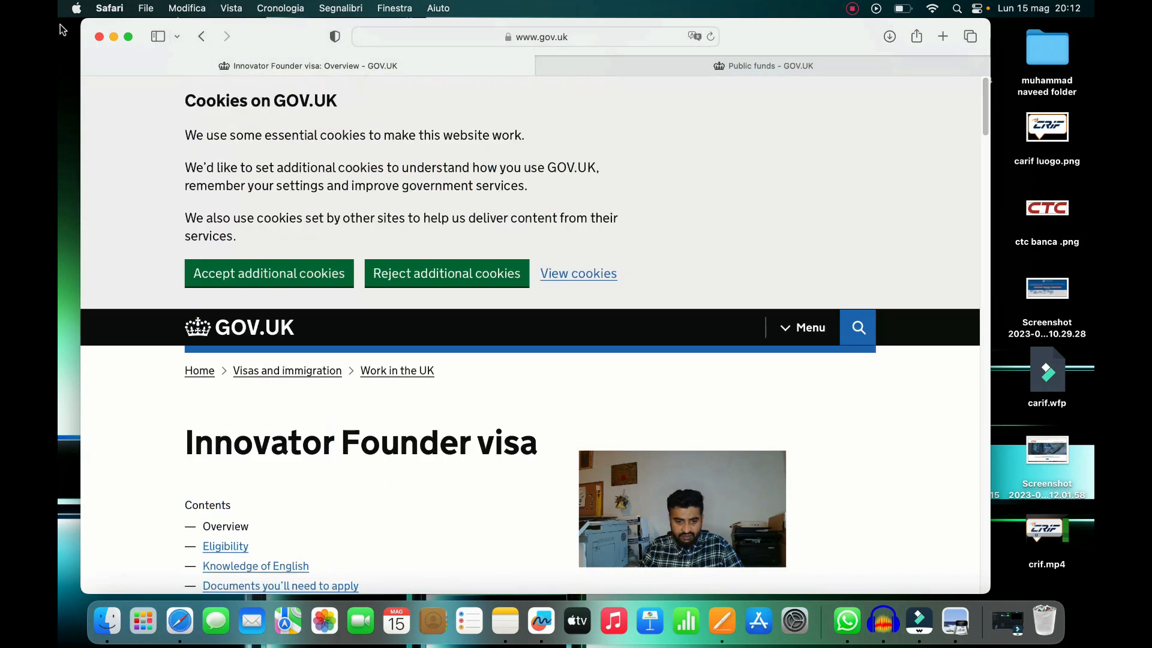
left_click(201, 37)
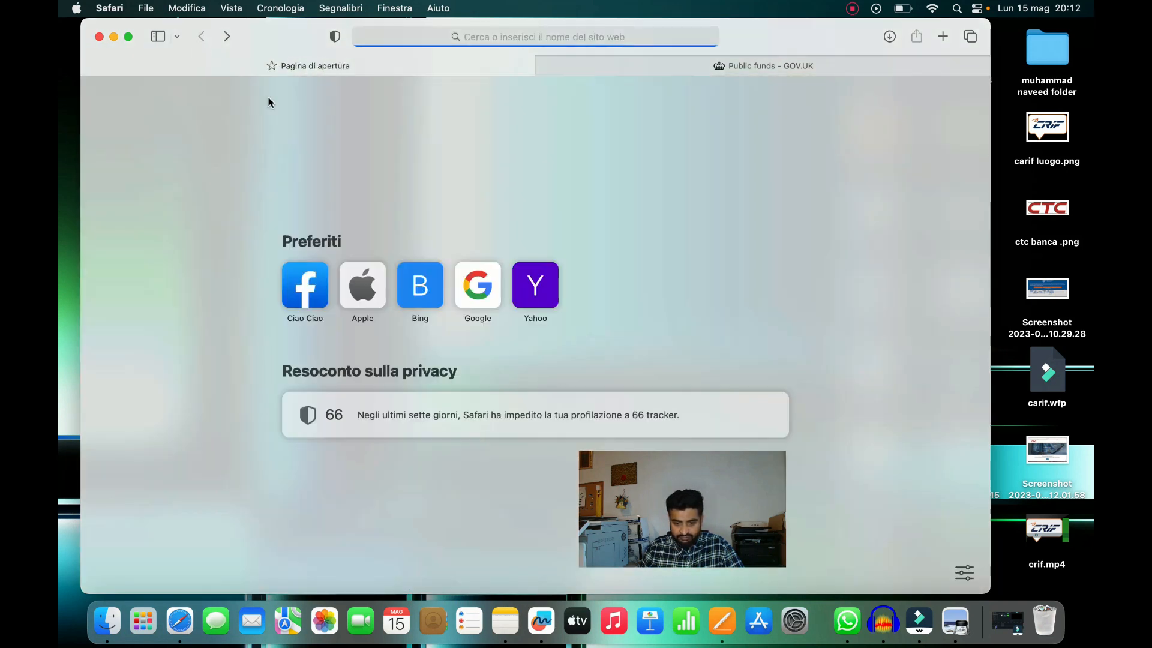
Search Google for 'uk innovator and startup visa' from the favourites, allowing location access
left_click(480, 287)
left_click(455, 270)
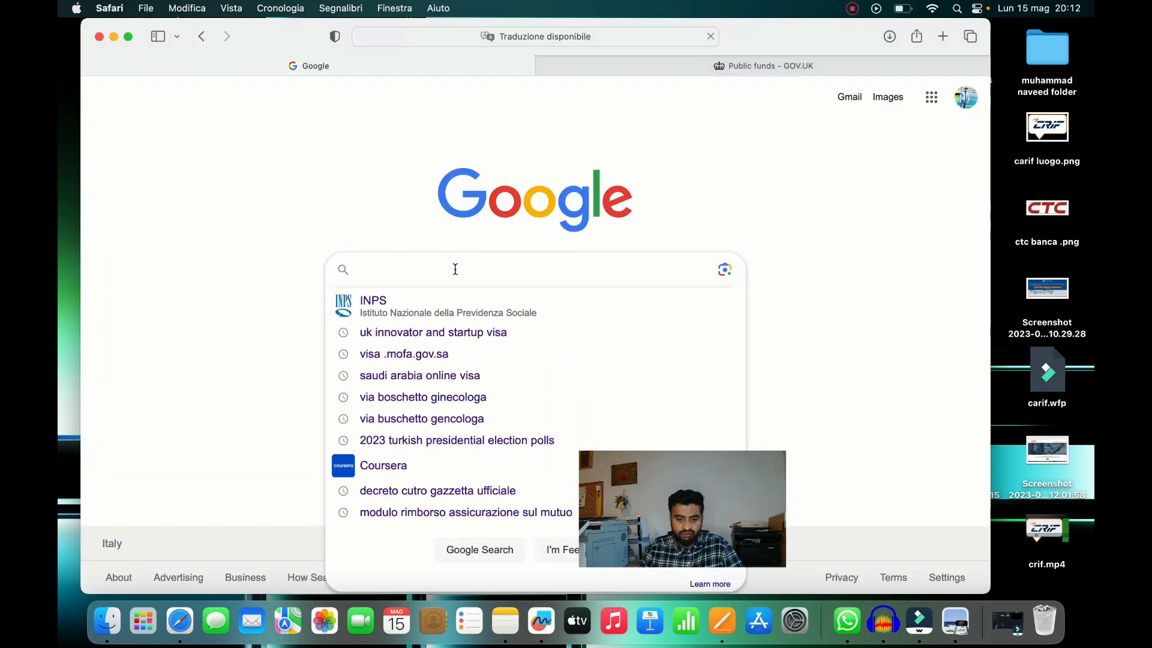
left_click(475, 335)
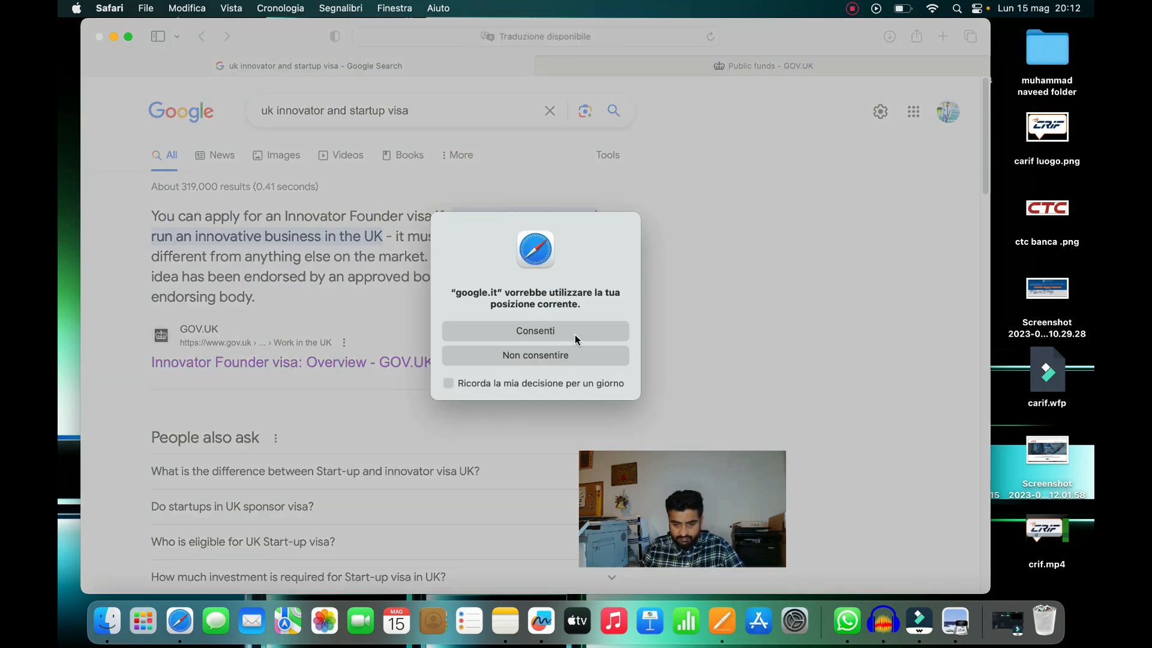
left_click(600, 336)
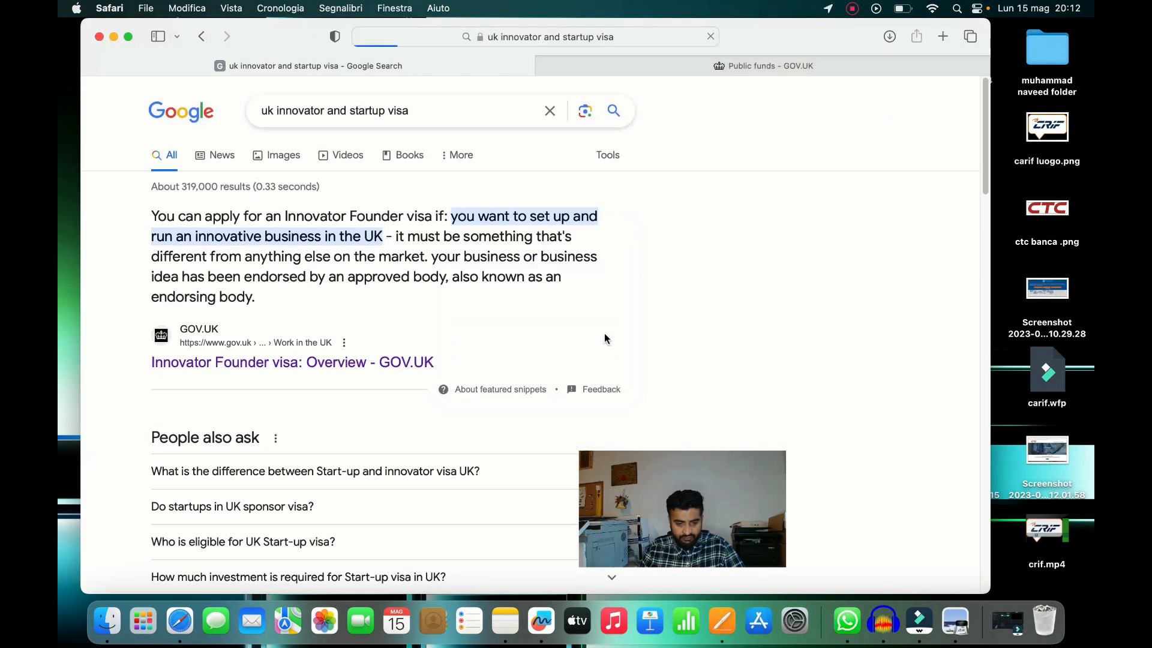
Open the GOV.UK Innovator Founder visa overview from the search results
left_click_drag(982, 175, 988, 282)
scroll(965, 360, "down", 7)
scroll(936, 240, "up", 15)
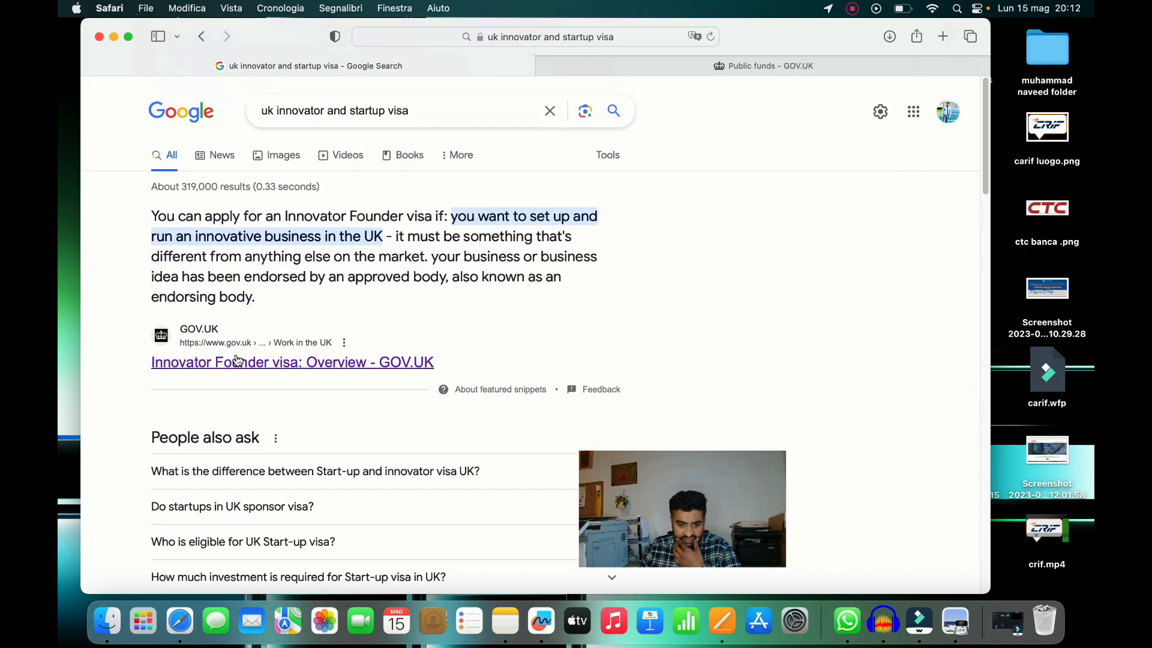
left_click(246, 363)
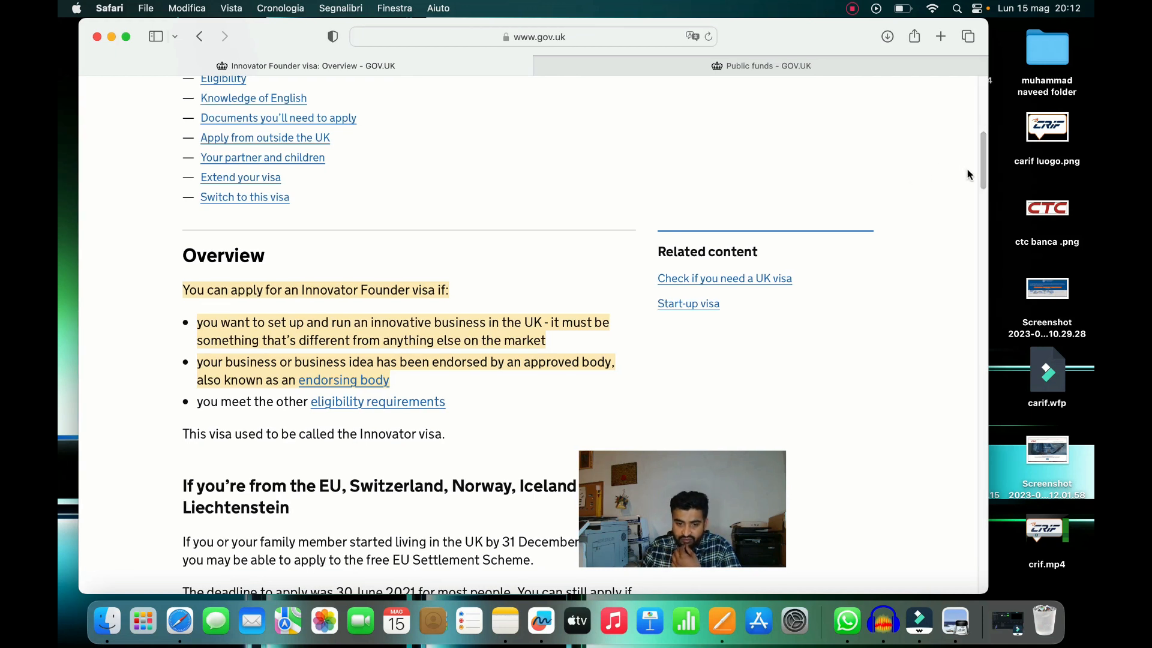
Accept GOV.UK's additional cookies and jump to the guide's Eligibility section
left_click_drag(980, 167, 982, 114)
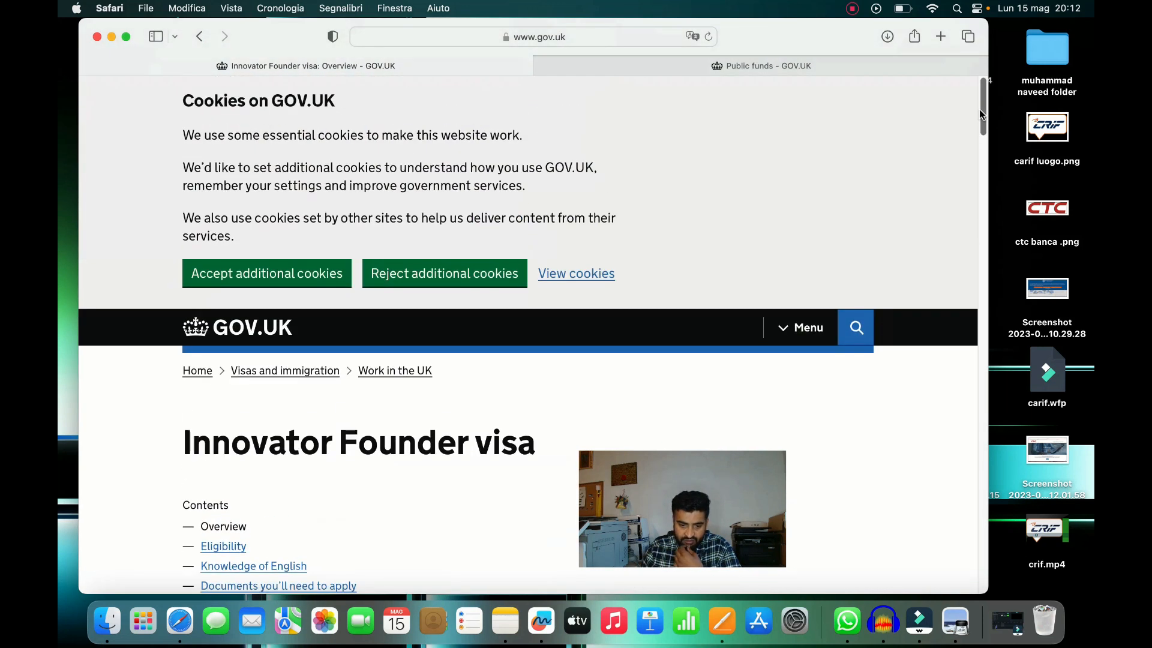
left_click(262, 275)
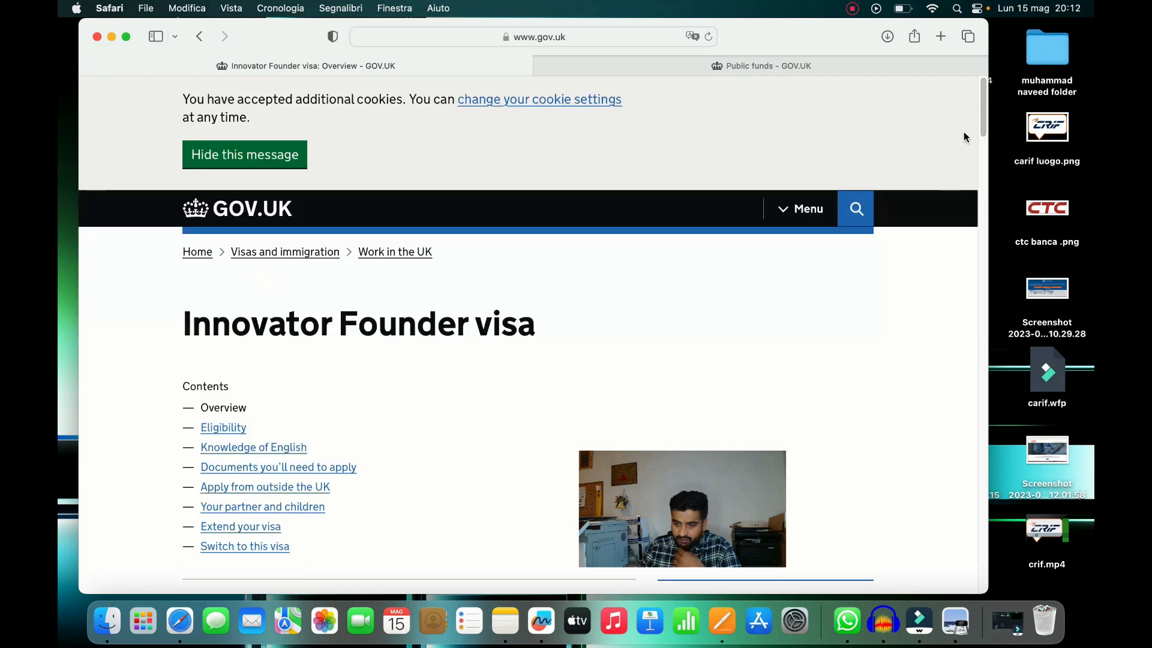
left_click_drag(977, 117, 963, 145)
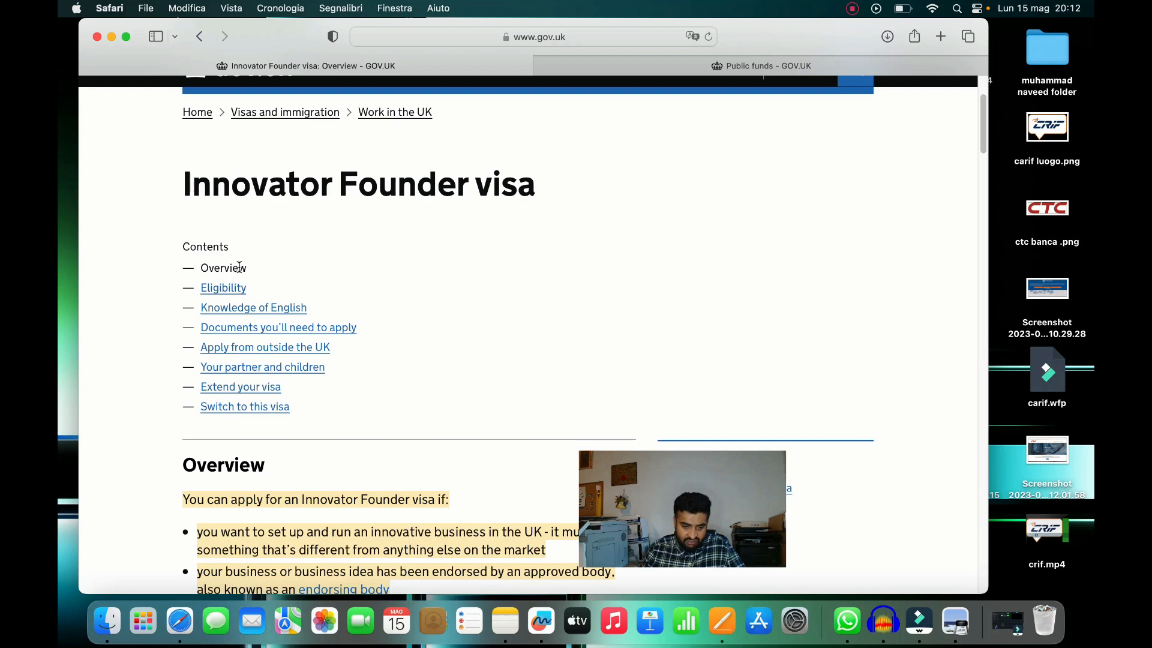
left_click(225, 288)
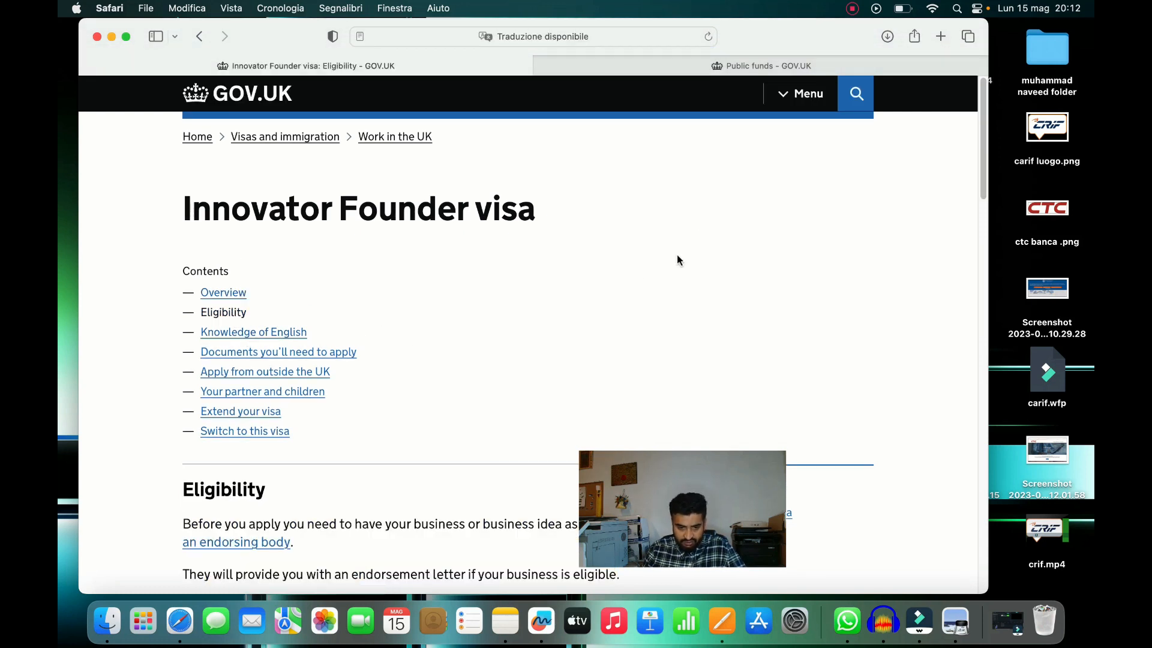
Read the Eligibility requirements and follow the 'English language requirement' link
left_click_drag(979, 124, 982, 215)
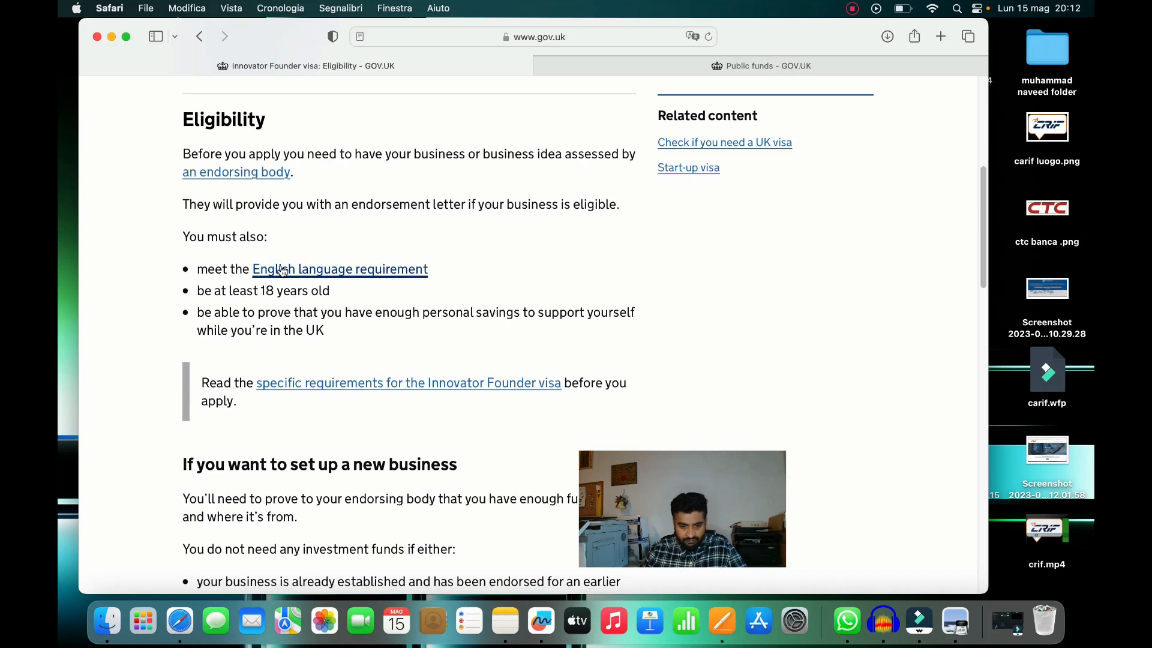
left_click(315, 270)
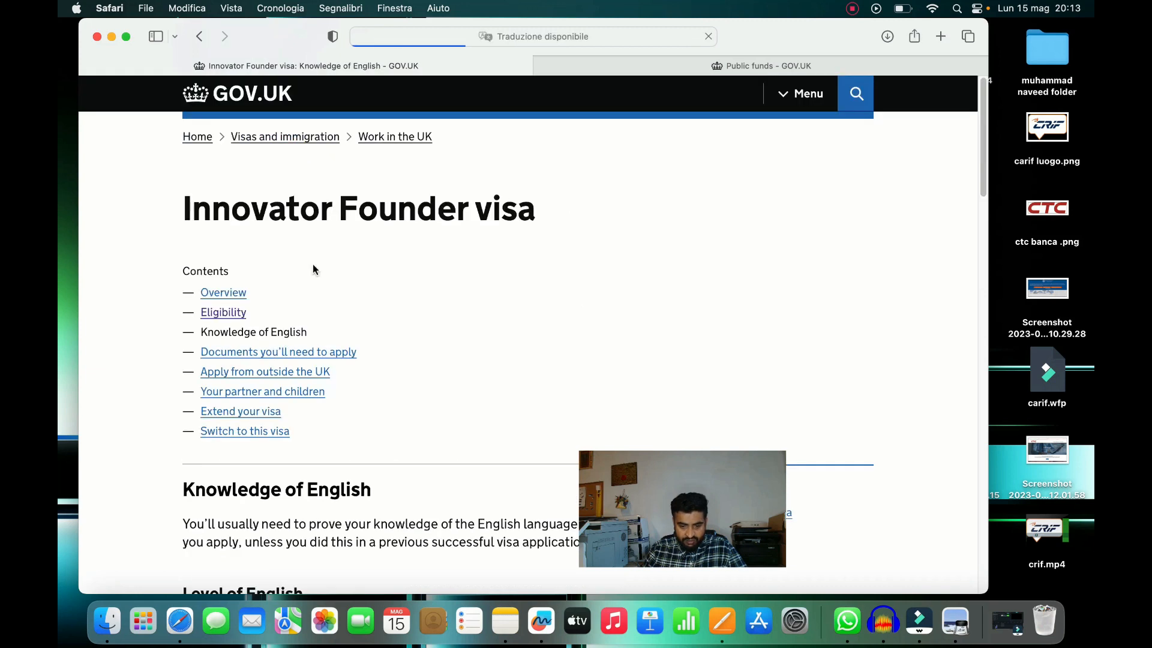
Scroll down to the exempt nationalities list, from Antigua and Barbuda to the USA
left_click_drag(979, 181, 980, 290)
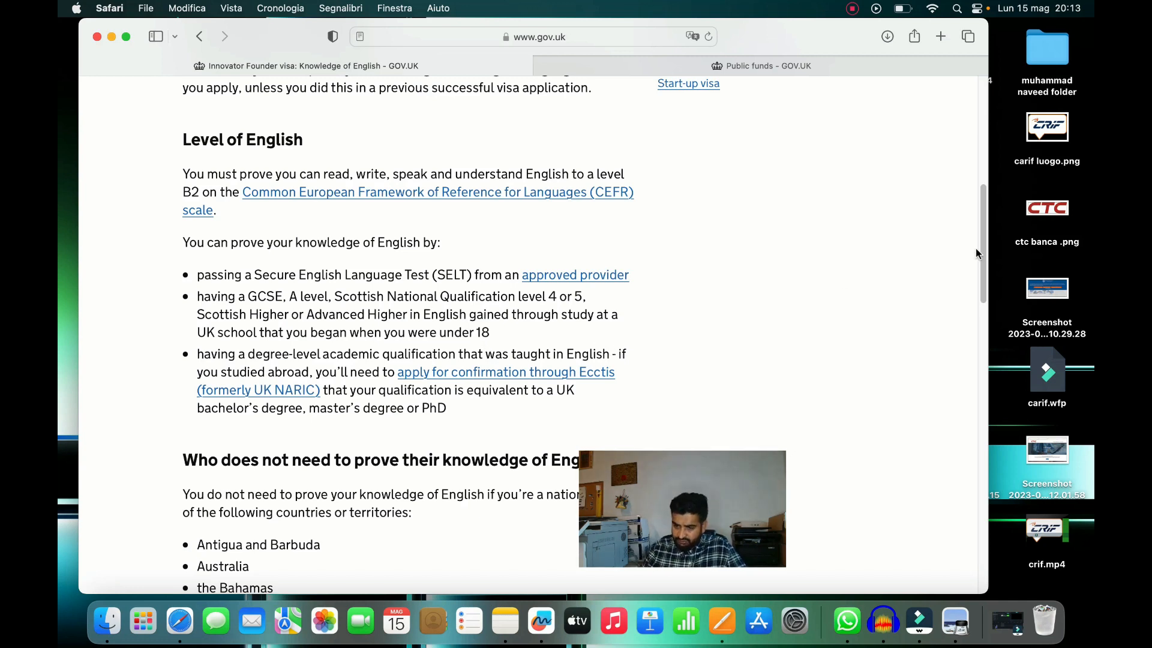
left_click_drag(980, 258, 984, 311)
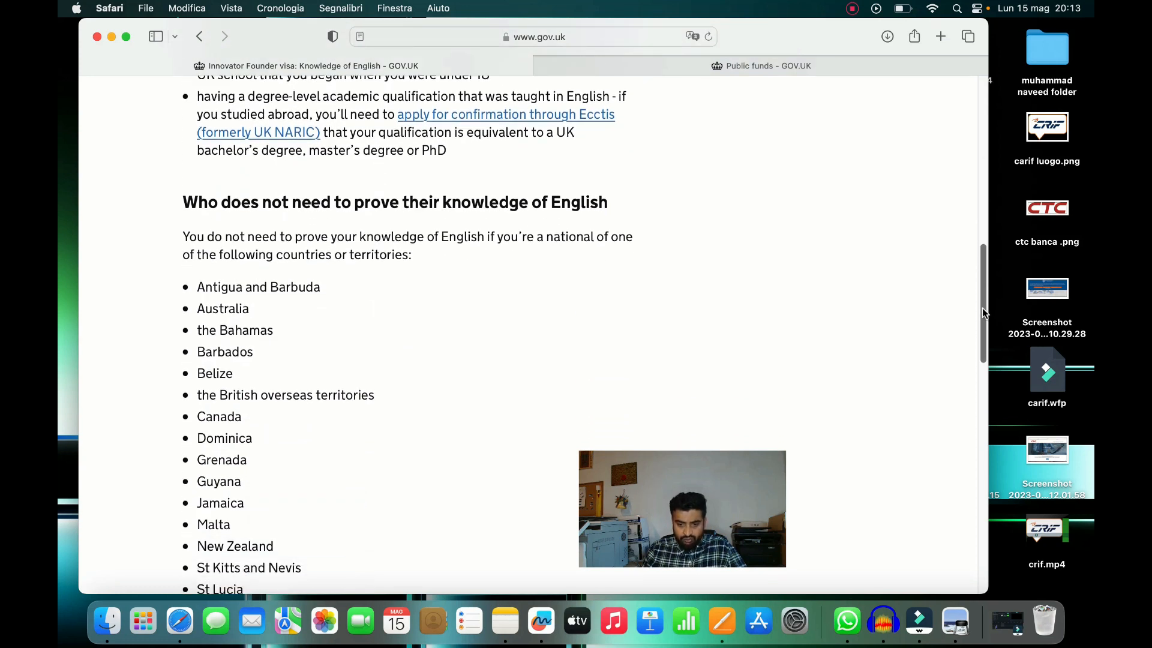
left_click_drag(982, 311, 982, 338)
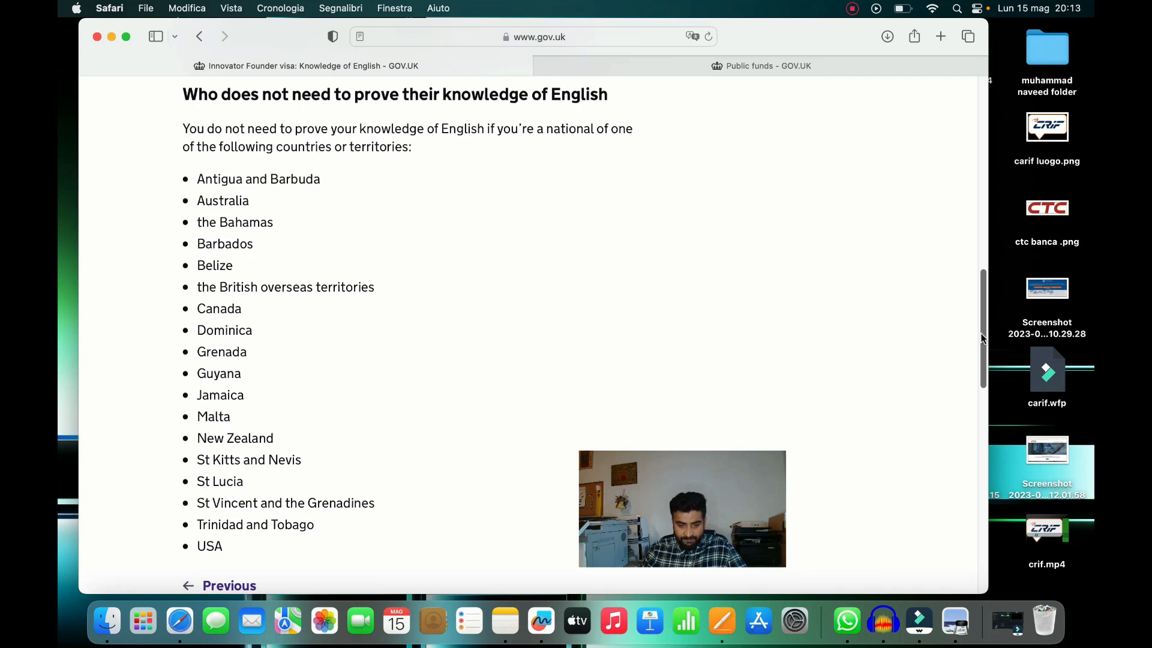
left_click_drag(980, 334, 977, 339)
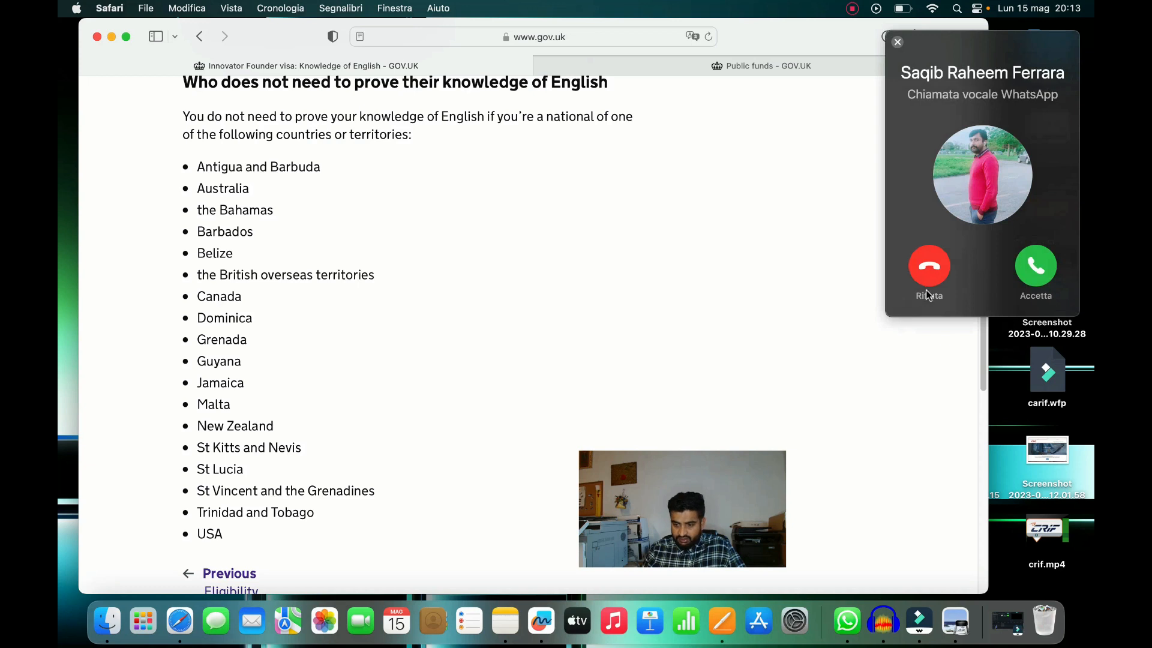
Decline the WhatsApp voice call and scroll back up to the page's contents list
left_click(927, 274)
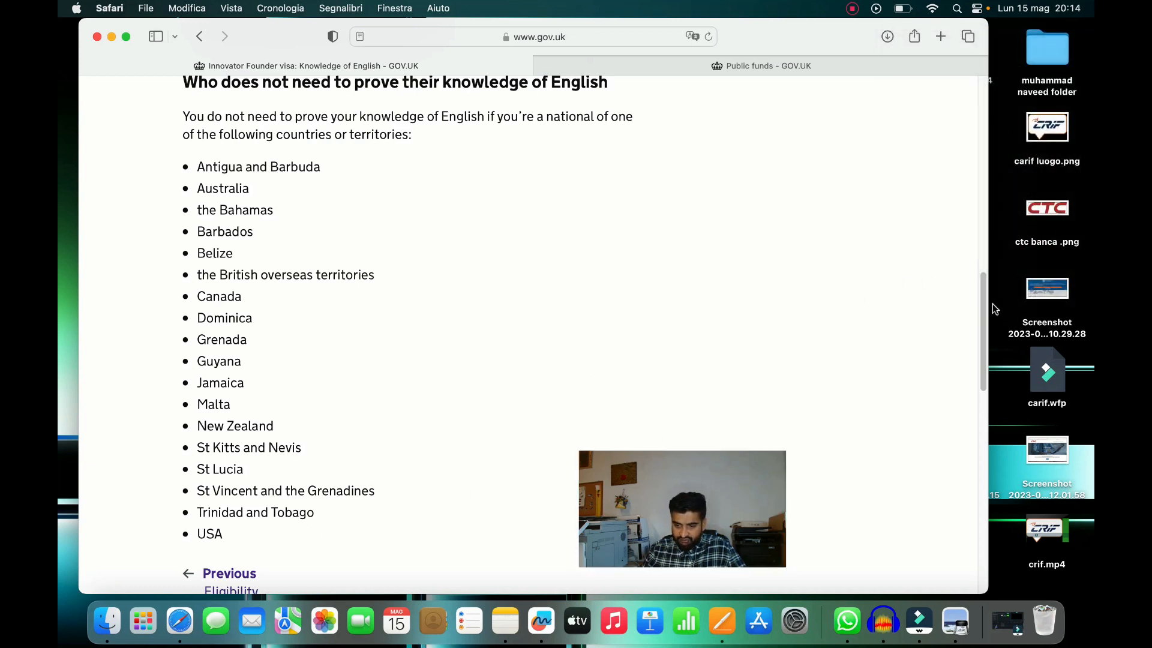
left_click_drag(984, 301, 971, 197)
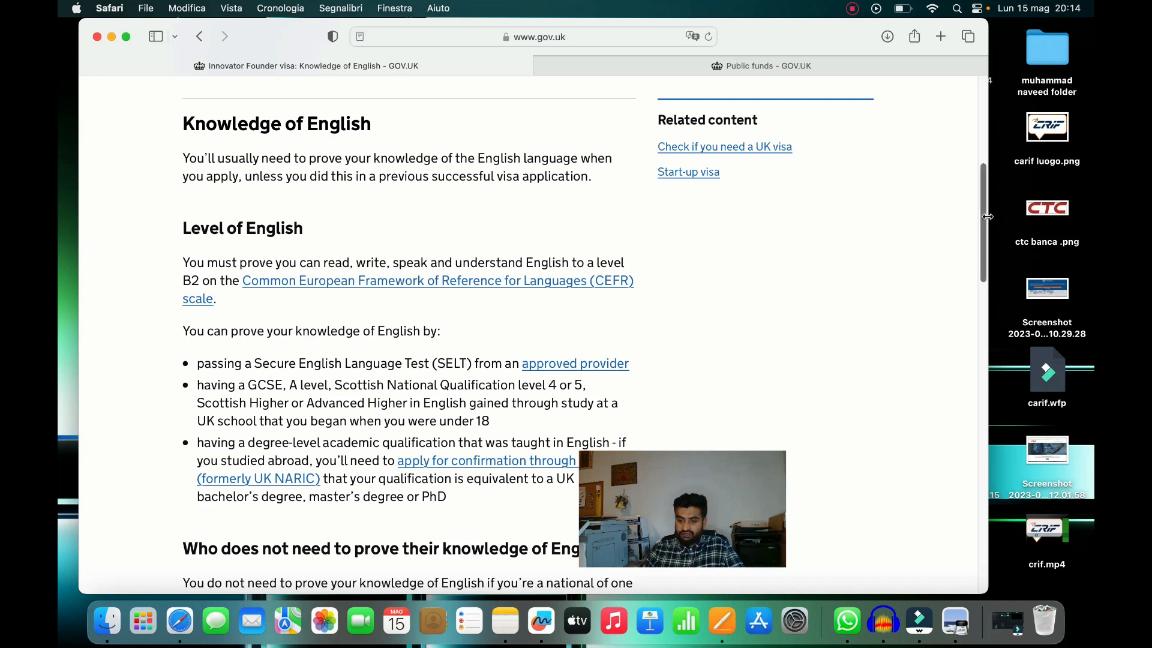
left_click_drag(978, 195, 969, 146)
Review required documents: passport, bank statements showing £1,270 for 28 days, English proof, tuberculosis results
left_click(342, 281)
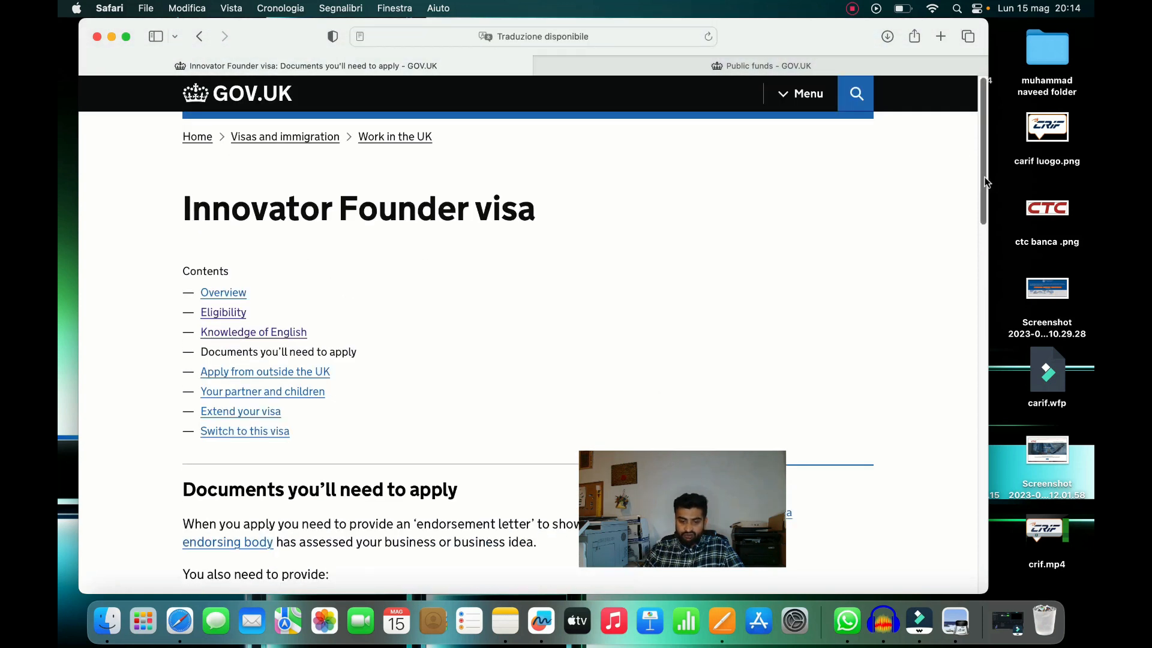
scroll(987, 180, "down", 10)
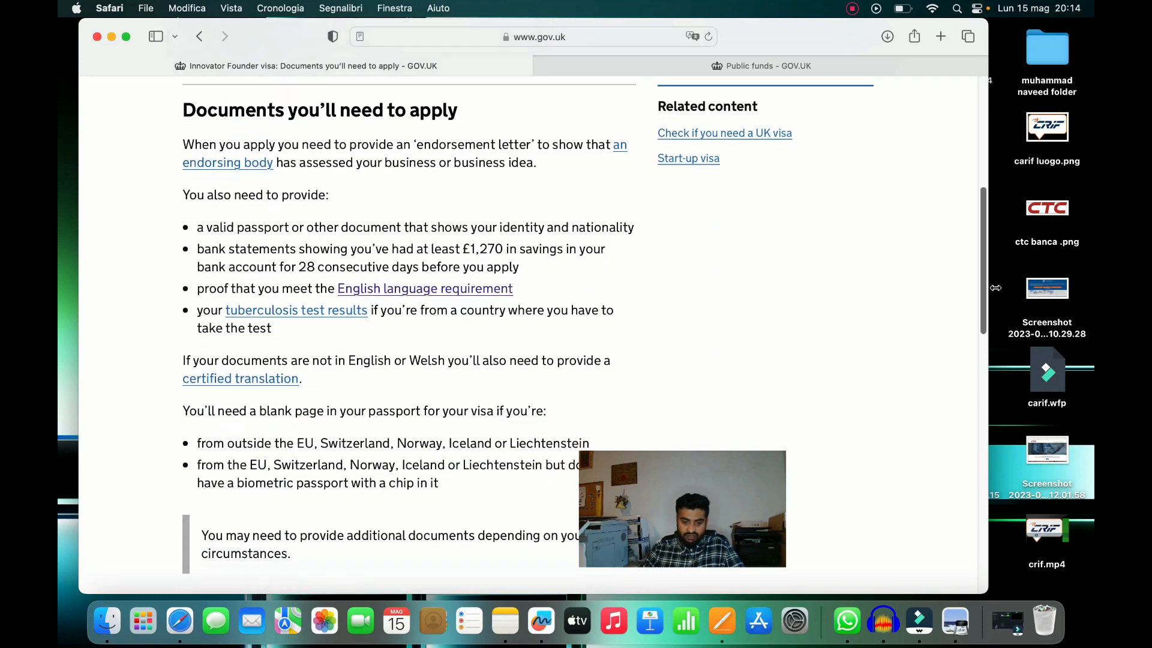
scroll(994, 174, "up", 6)
scroll(994, 174, "down", 5)
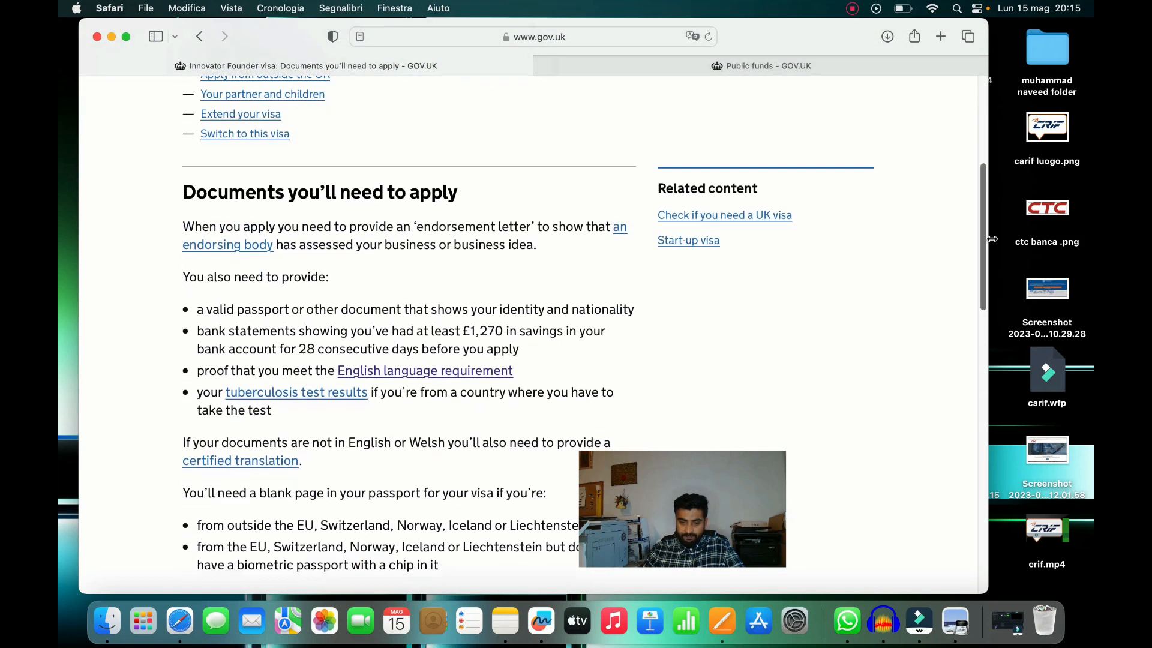
scroll(984, 282, "down", 2)
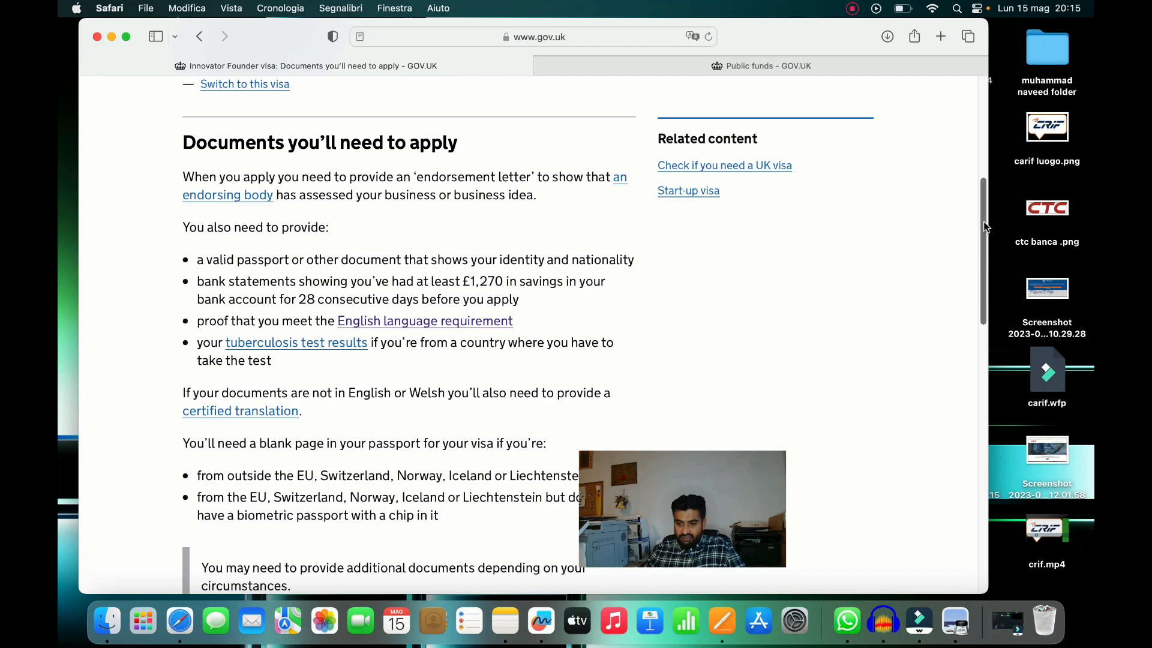
Scroll through the documents section and back up to the endorsement letter requirement
left_click_drag(982, 220, 981, 240)
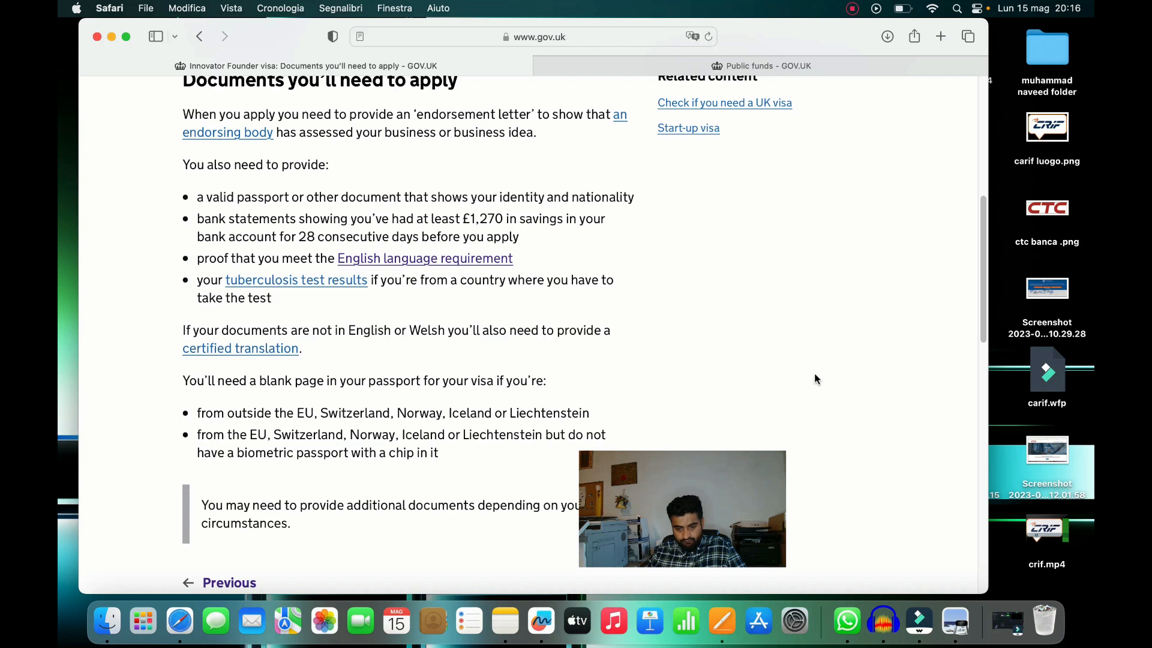
left_click_drag(979, 238, 981, 255)
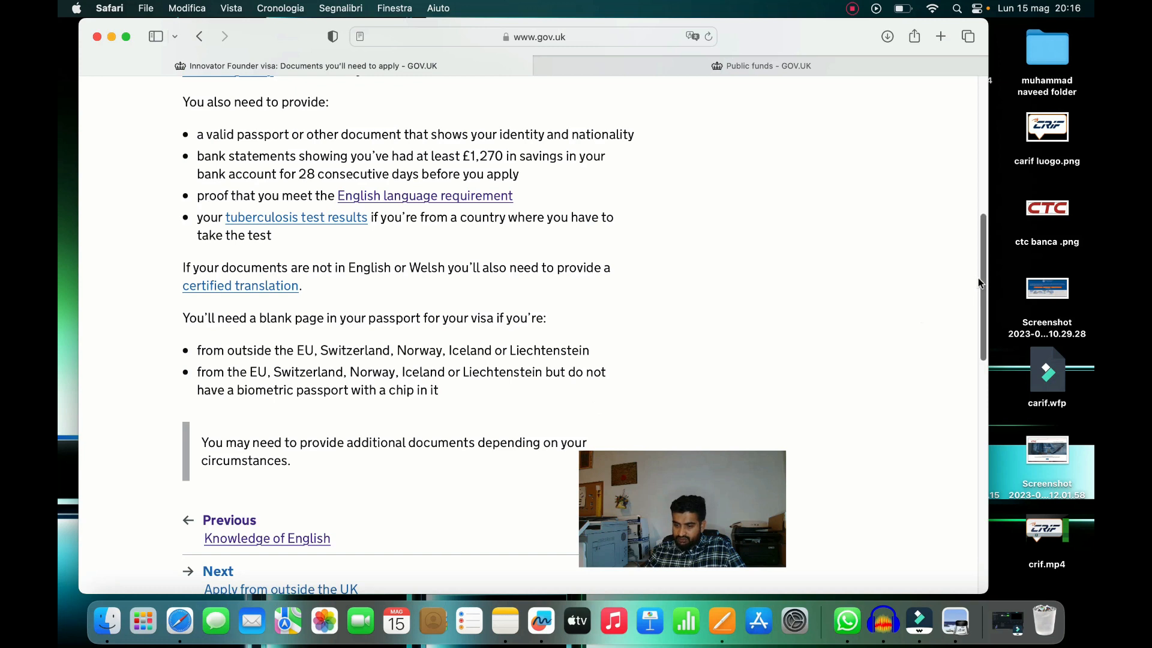
left_click_drag(980, 280, 965, 87)
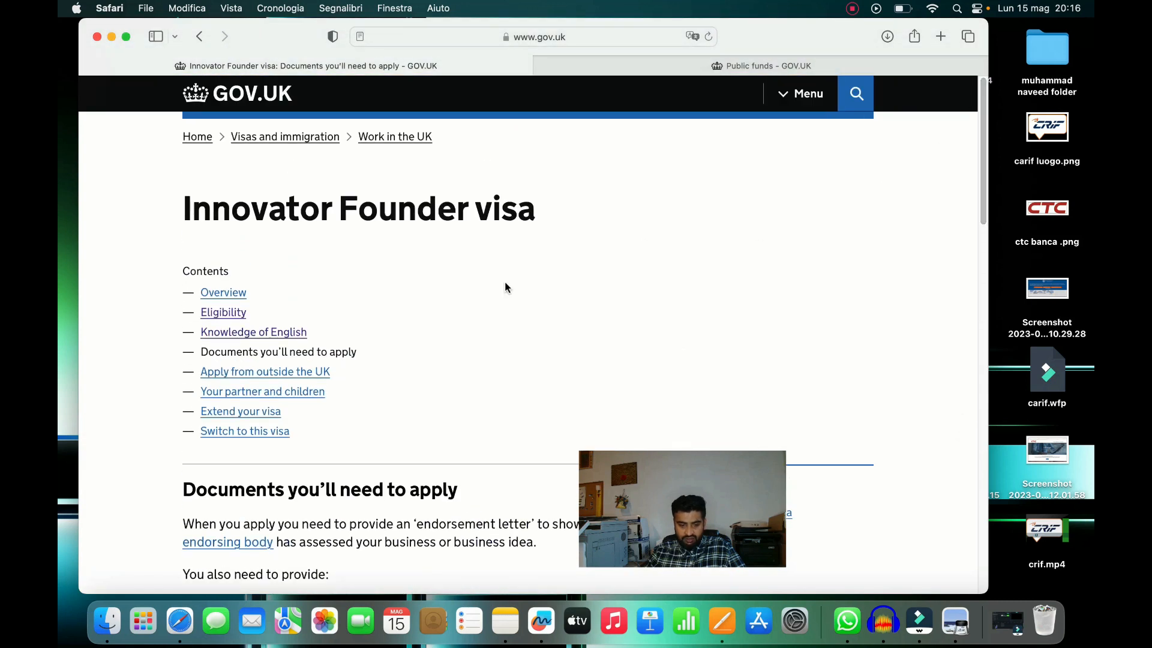
Open the 'Apply from outside the UK' section and scroll through its guidance
left_click(268, 374)
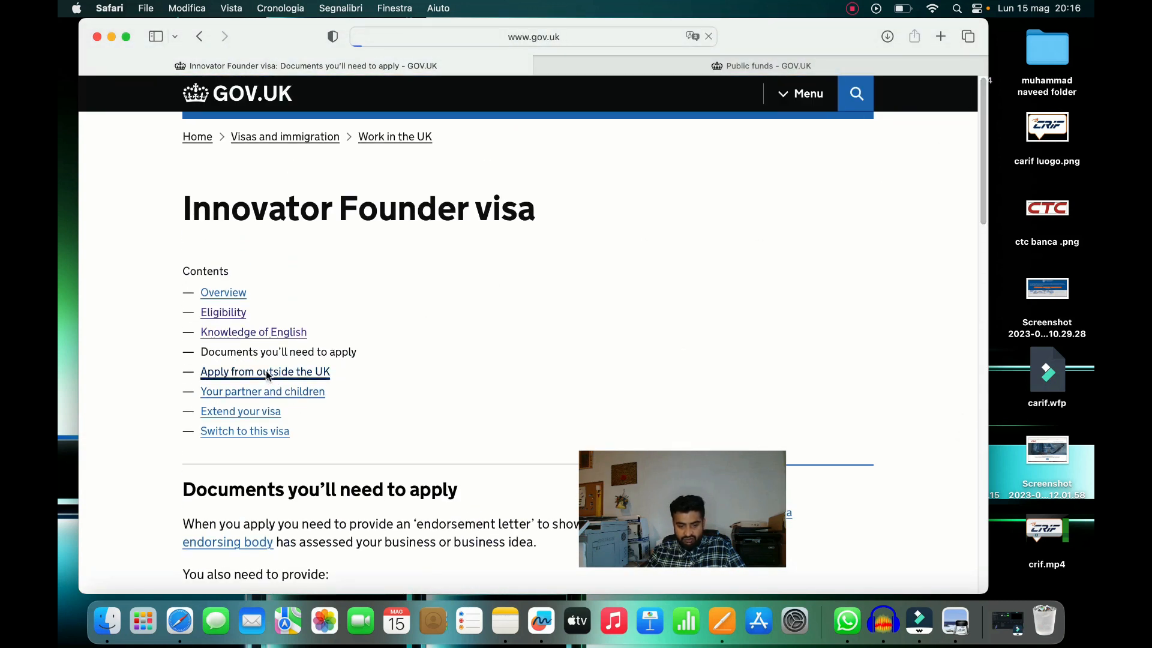
left_click_drag(980, 152, 957, 198)
scroll(974, 262, "down", 2)
scroll(956, 197, "up", 2)
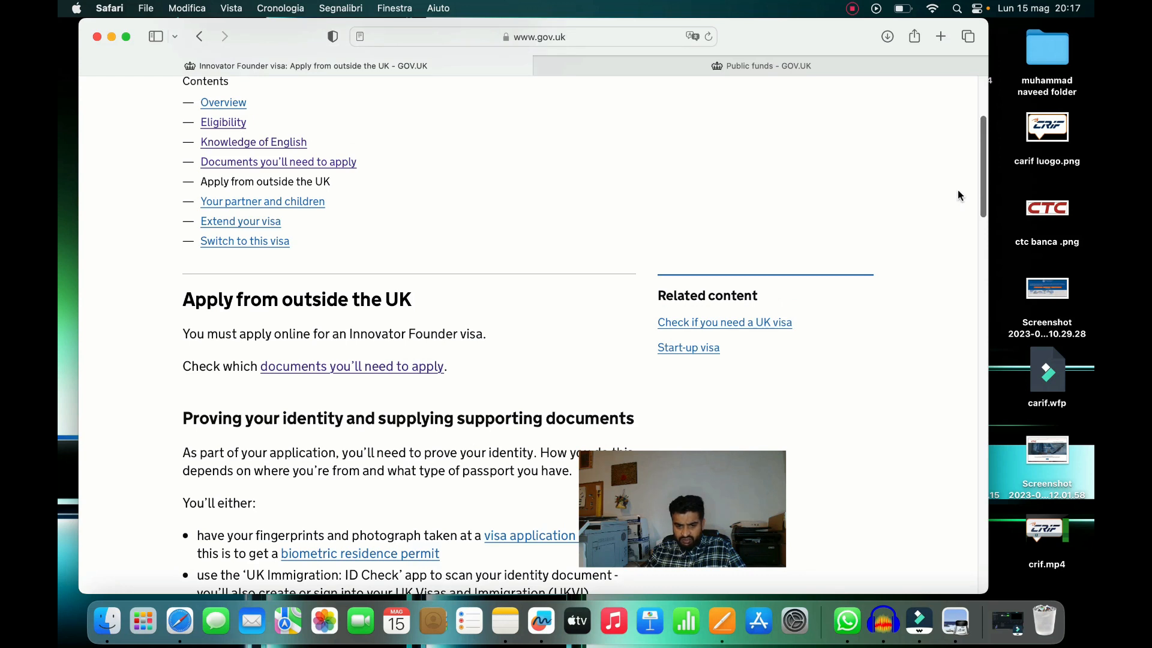
scroll(958, 200, "down", 5)
scroll(958, 212, "up", 5)
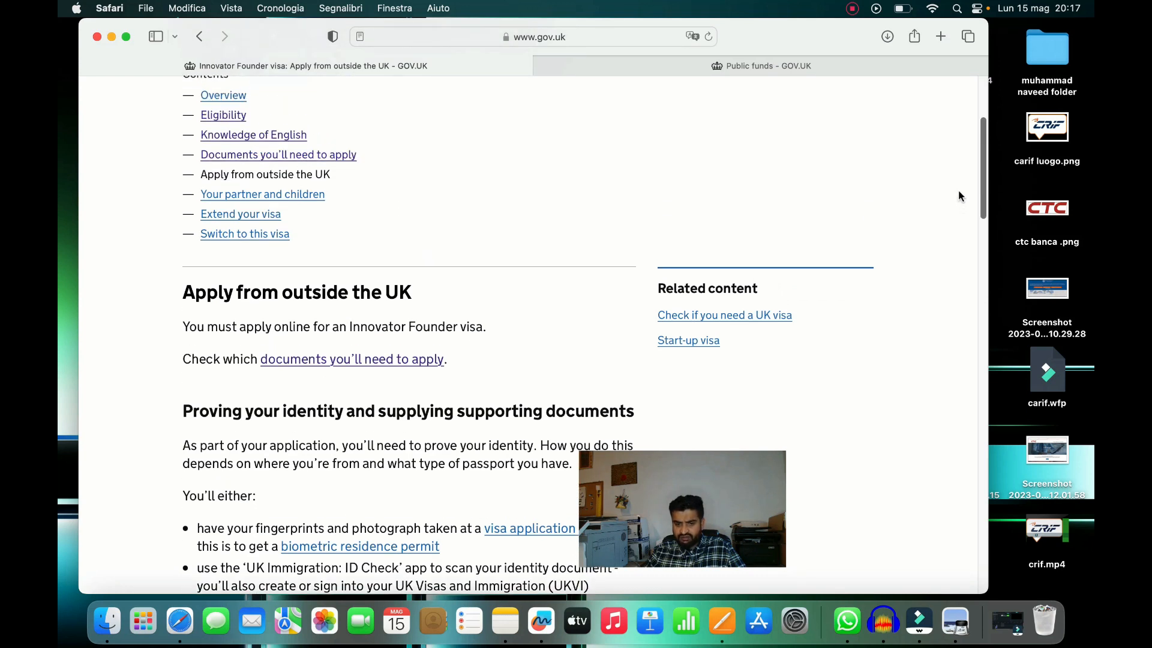
scroll(959, 196, "up", 1)
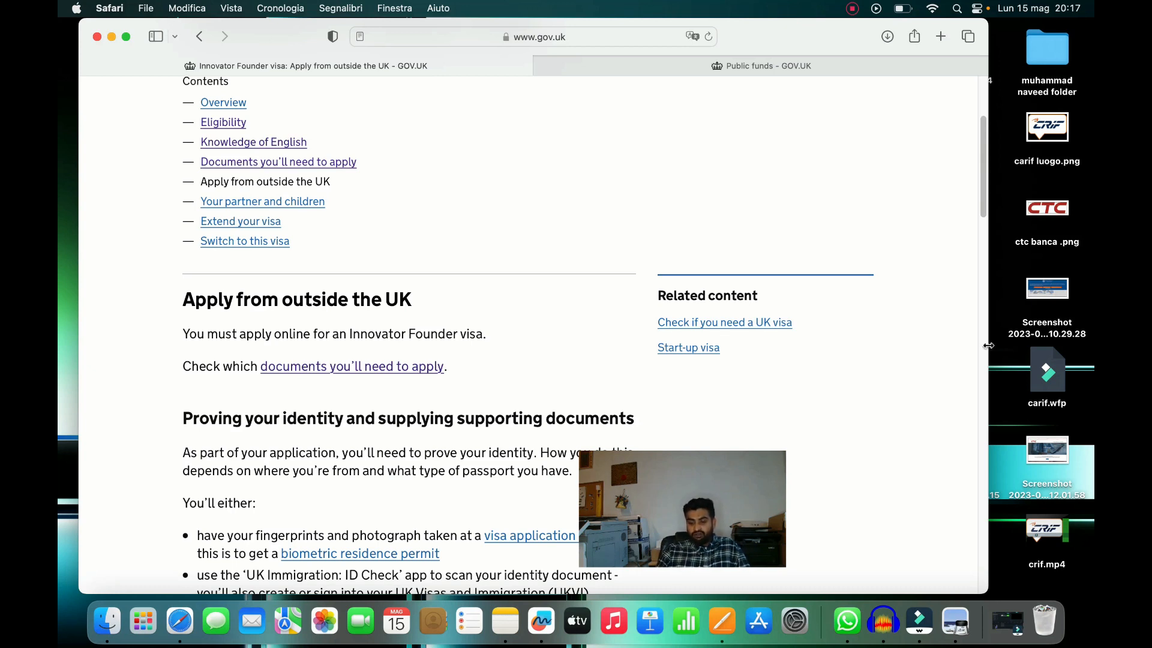
Scroll down to 'Apply for an Innovator Founder visa' and select Start now
left_click_drag(732, 514, 1072, 549)
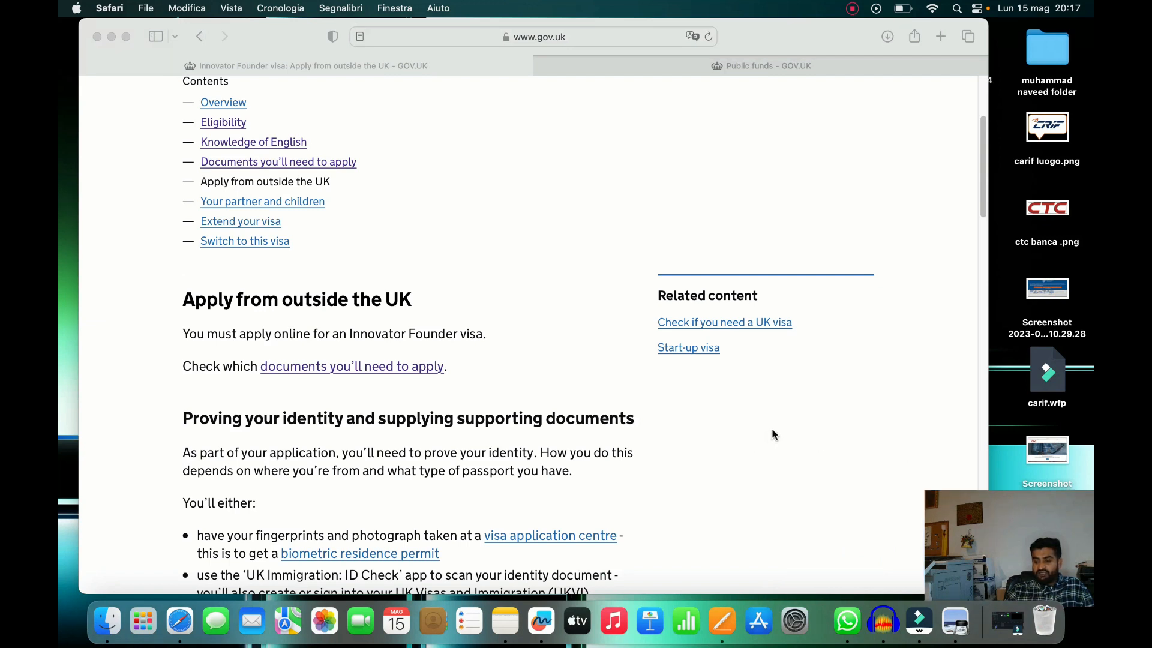
left_click(980, 191)
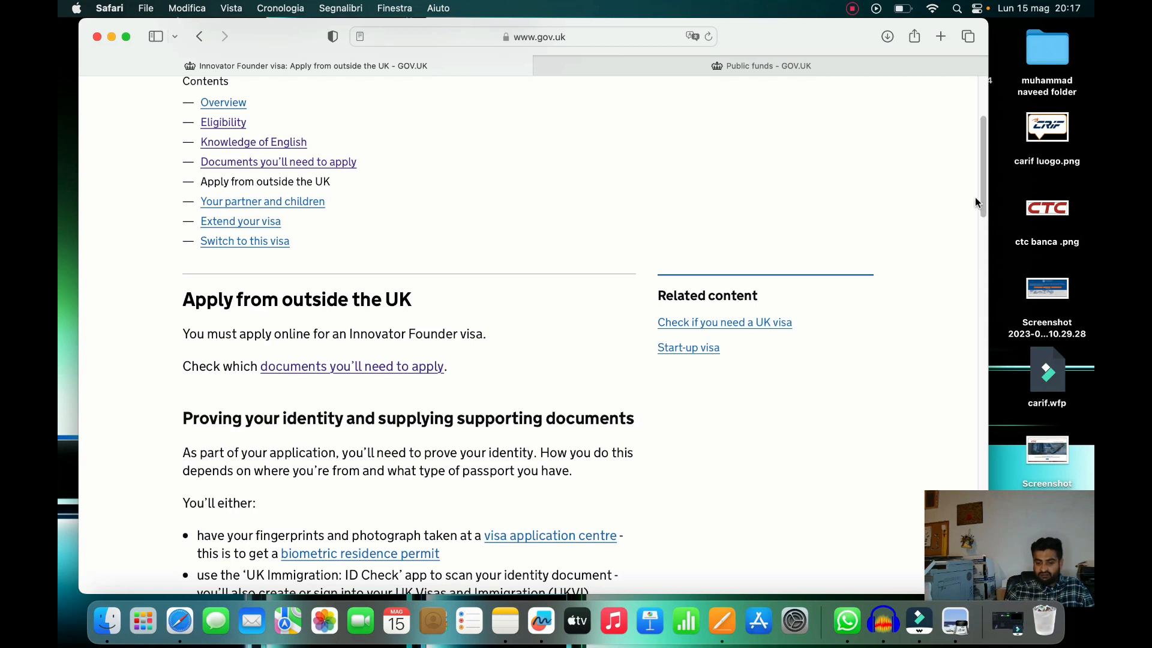
left_click_drag(980, 191, 981, 282)
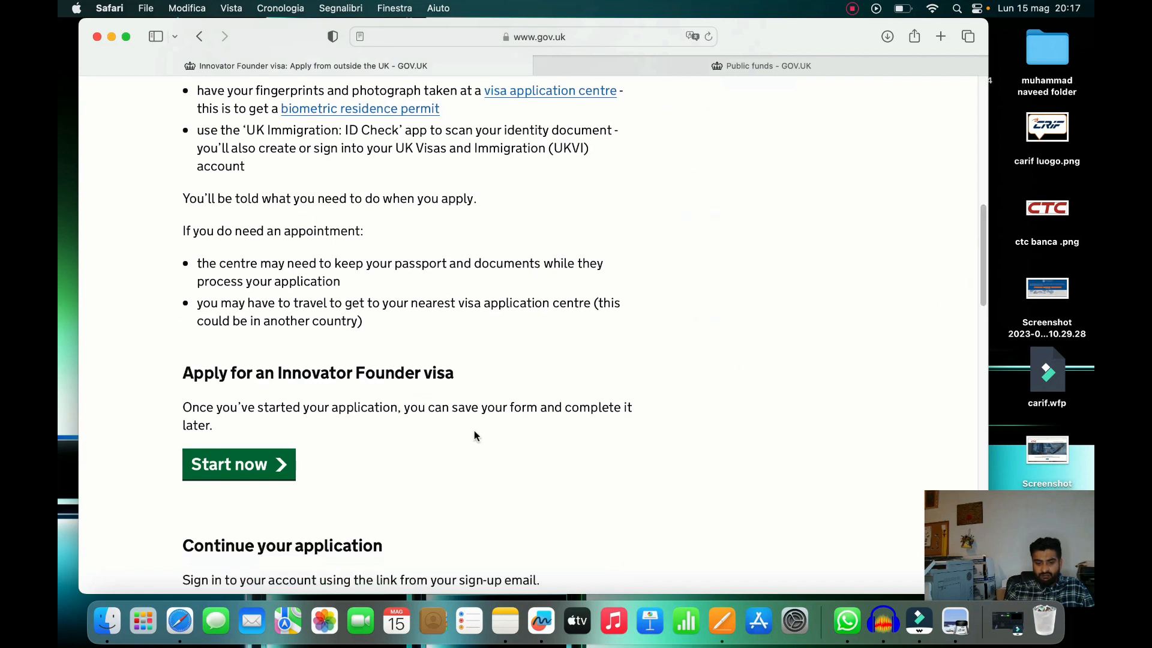
left_click(236, 465)
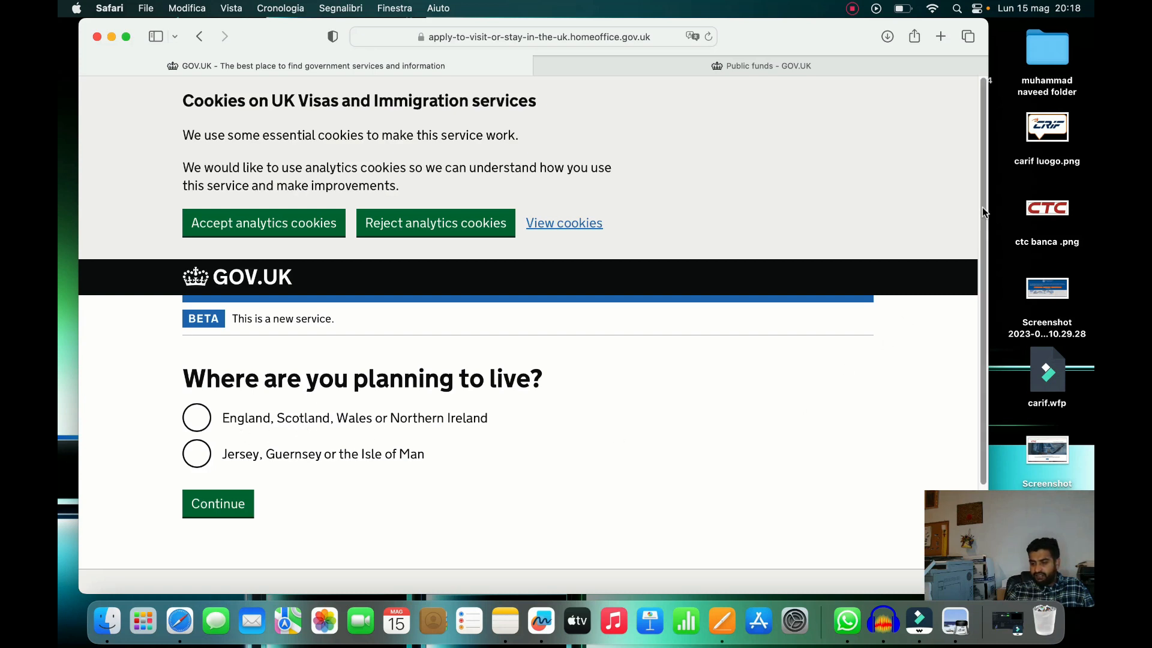
Answer that you'll live in England, Scotland, Wales or Northern Ireland
scroll(981, 207, "down", 2)
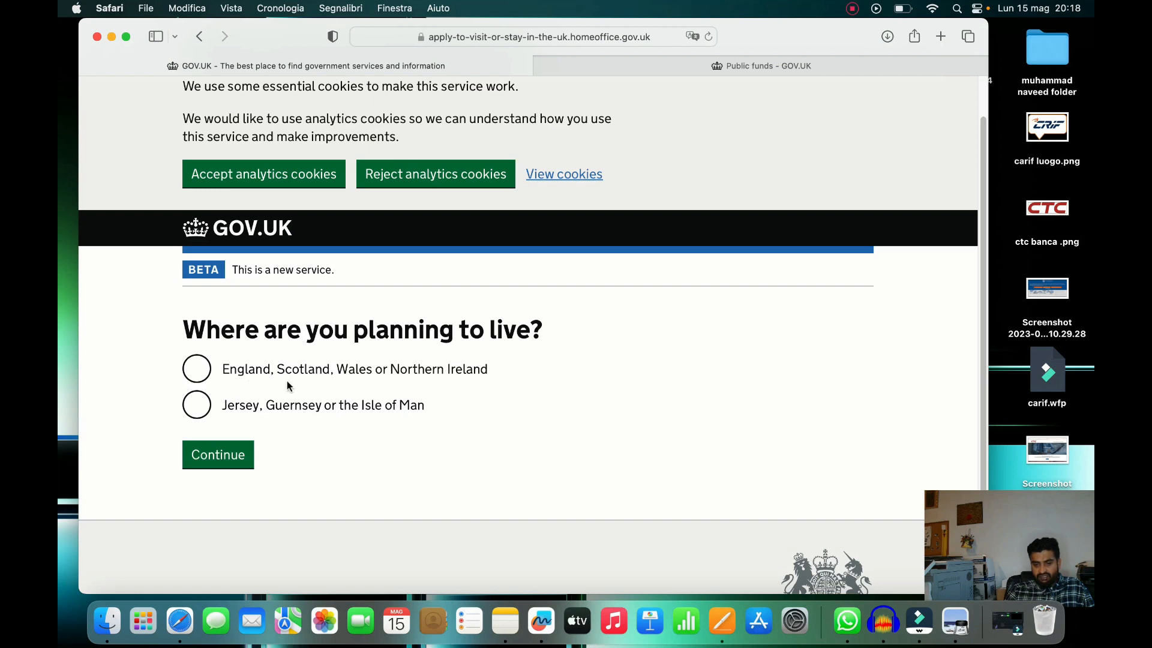
left_click(190, 372)
left_click(209, 455)
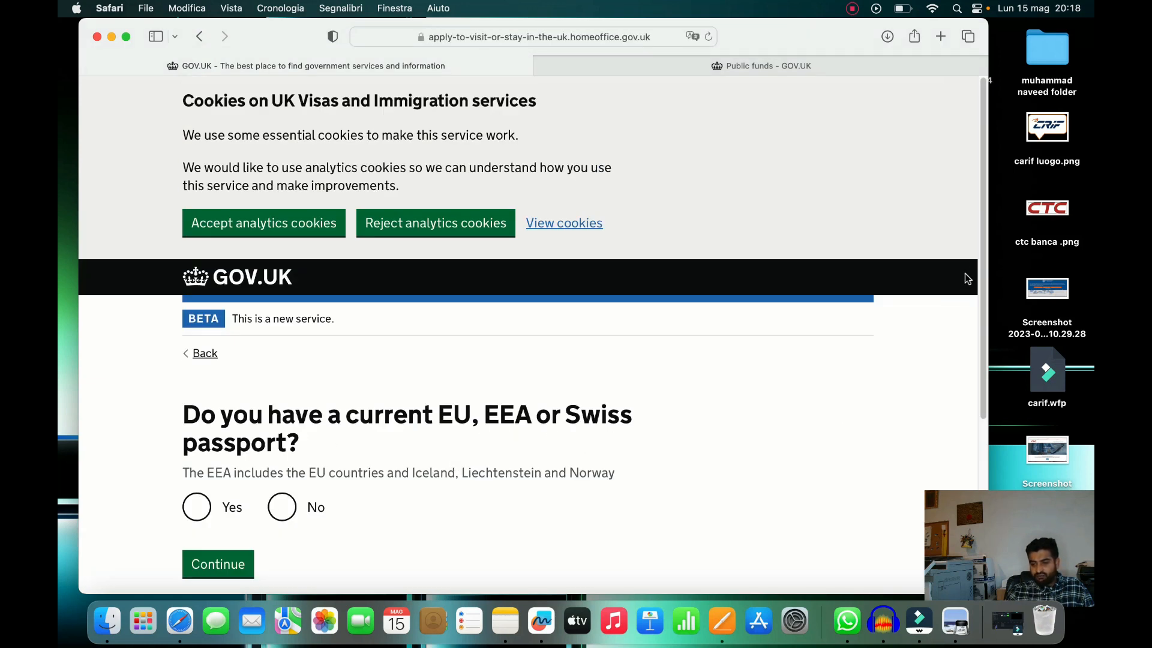
Accept analytics cookies and answer No to holding an EU, EEA or Swiss passport
scroll(976, 267, "down", 2)
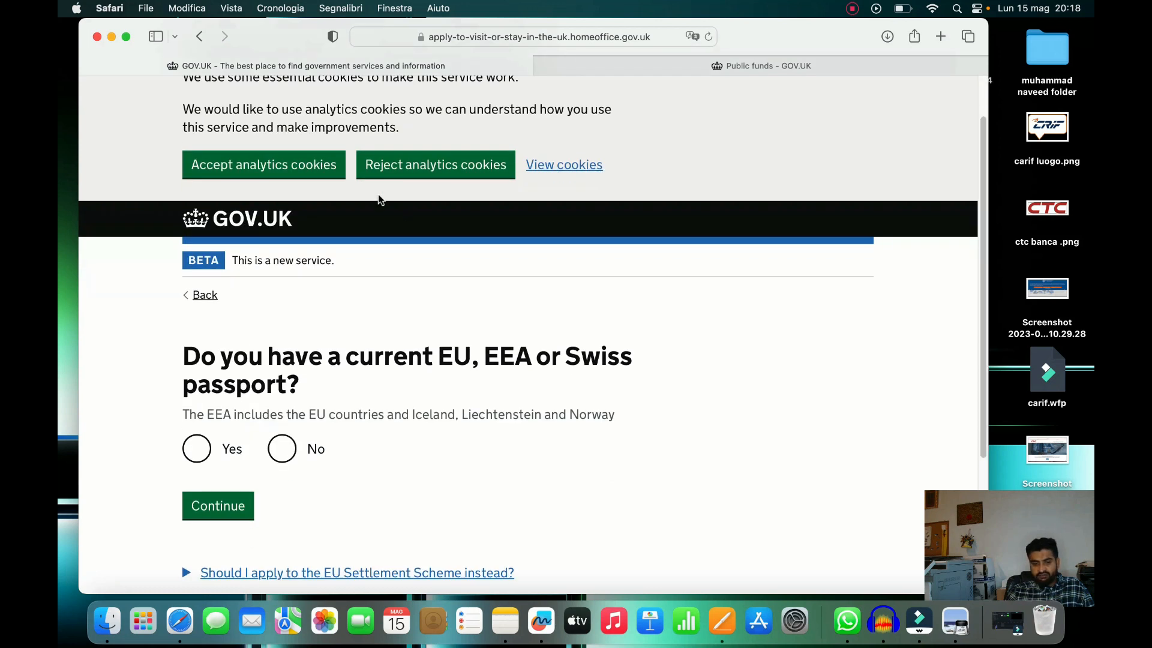
left_click(314, 177)
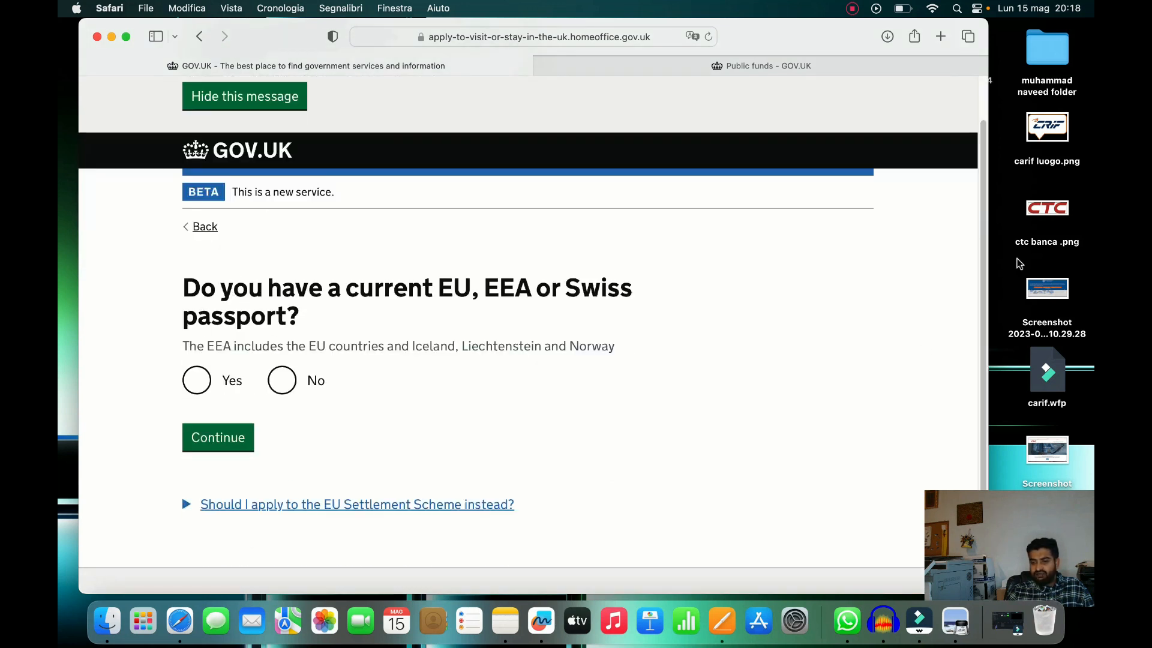
scroll(984, 250, "down", 1)
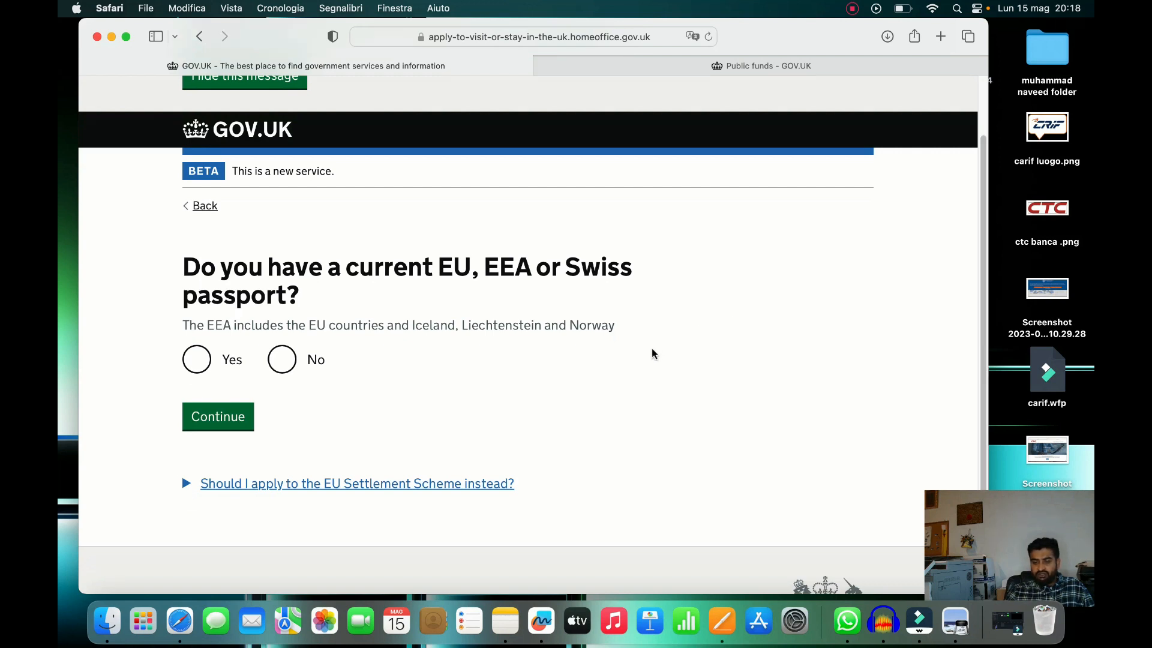
left_click(282, 360)
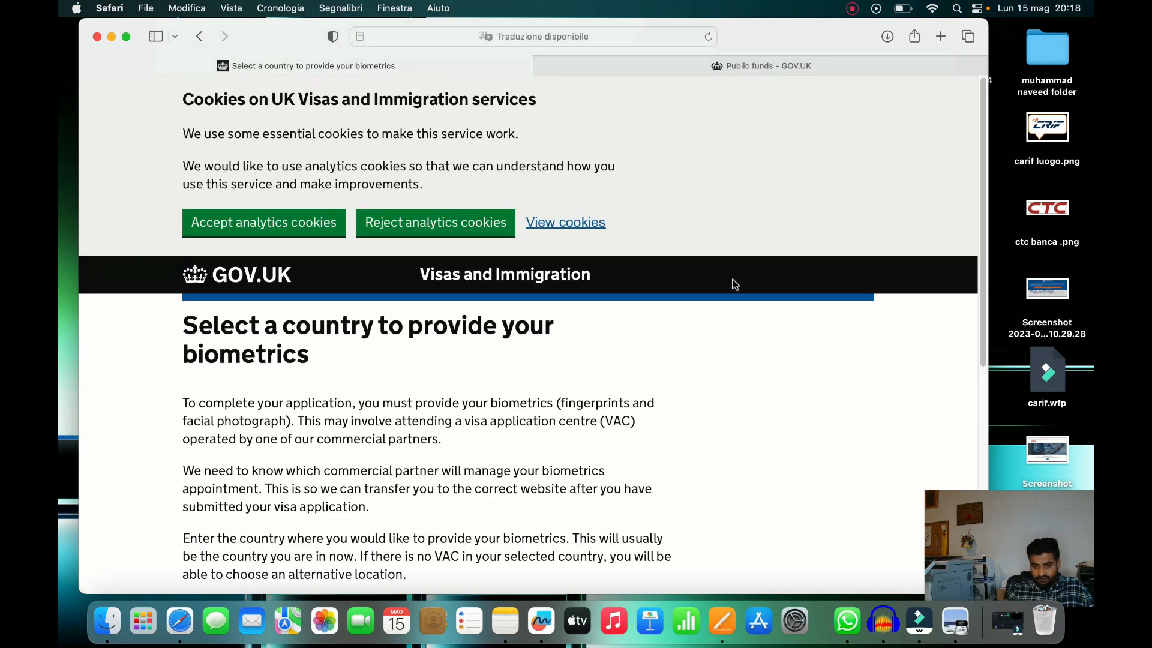
Accept analytics cookies on the biometrics page
left_click(267, 231)
left_click_drag(988, 163, 988, 175)
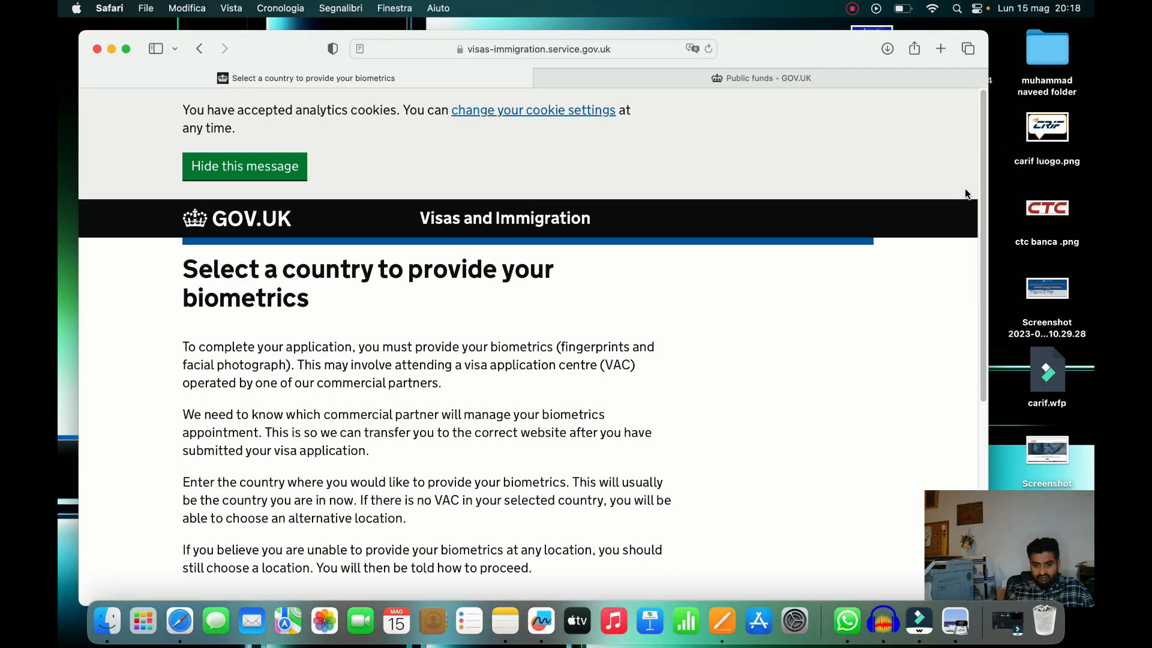
scroll(978, 297, "down", 5)
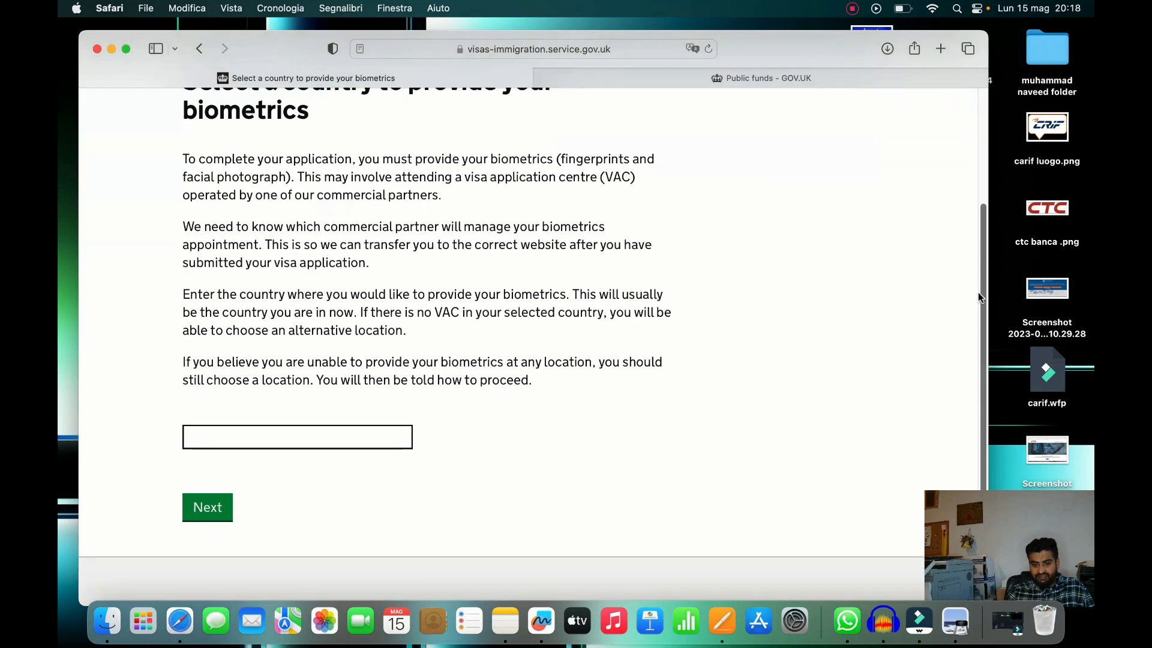
left_click_drag(978, 293, 978, 307)
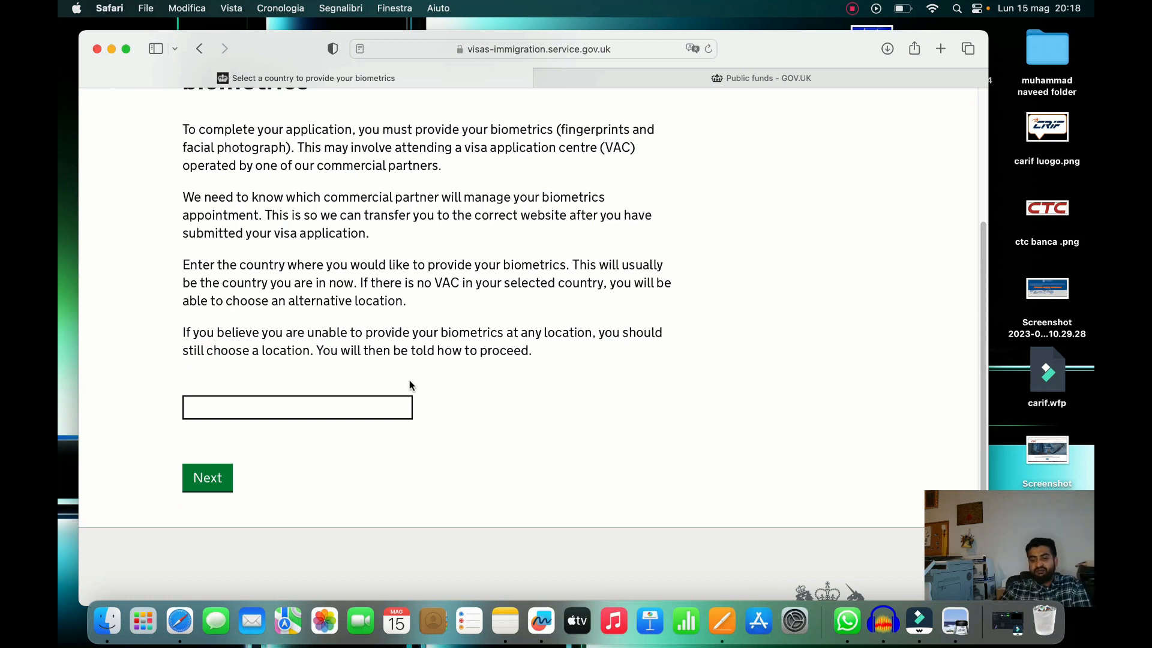
Enter Italy as the country for providing biometrics and continue to the centre locations page
left_click(358, 412)
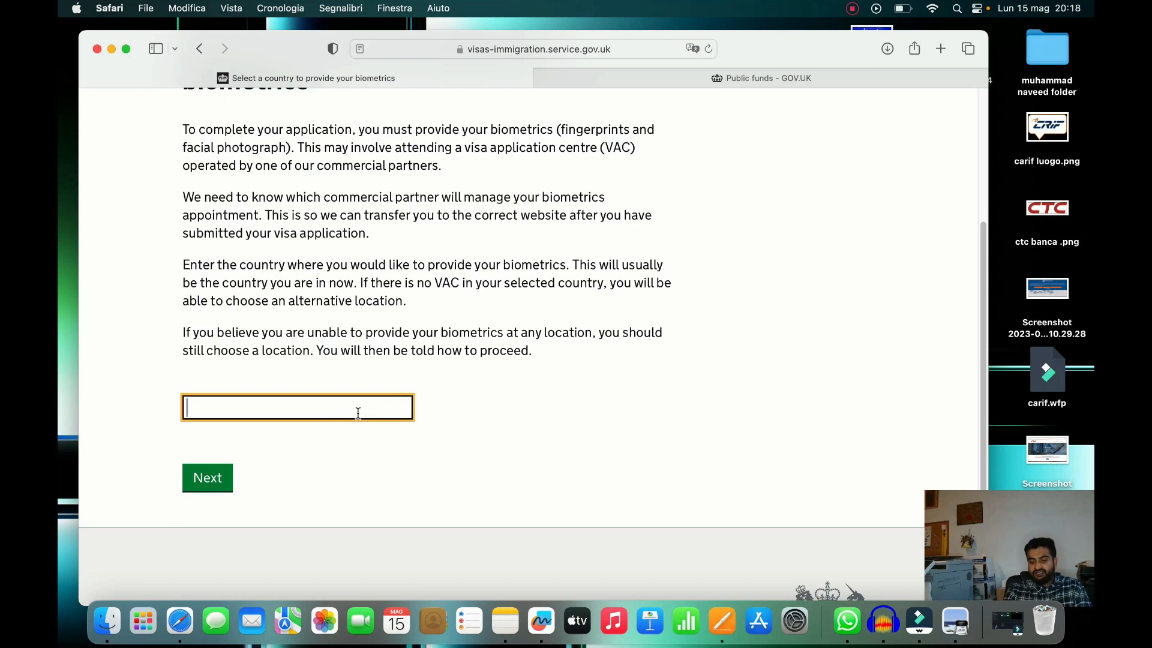
type("iai")
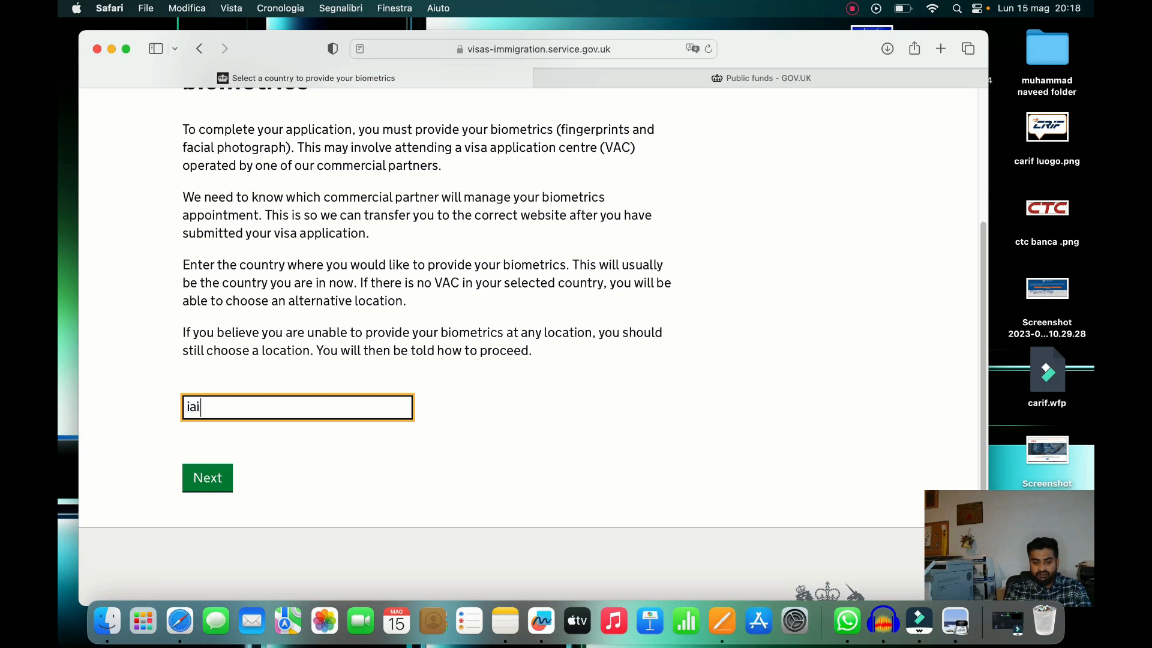
key("BackSpace")
key("BackSpace")
type("t")
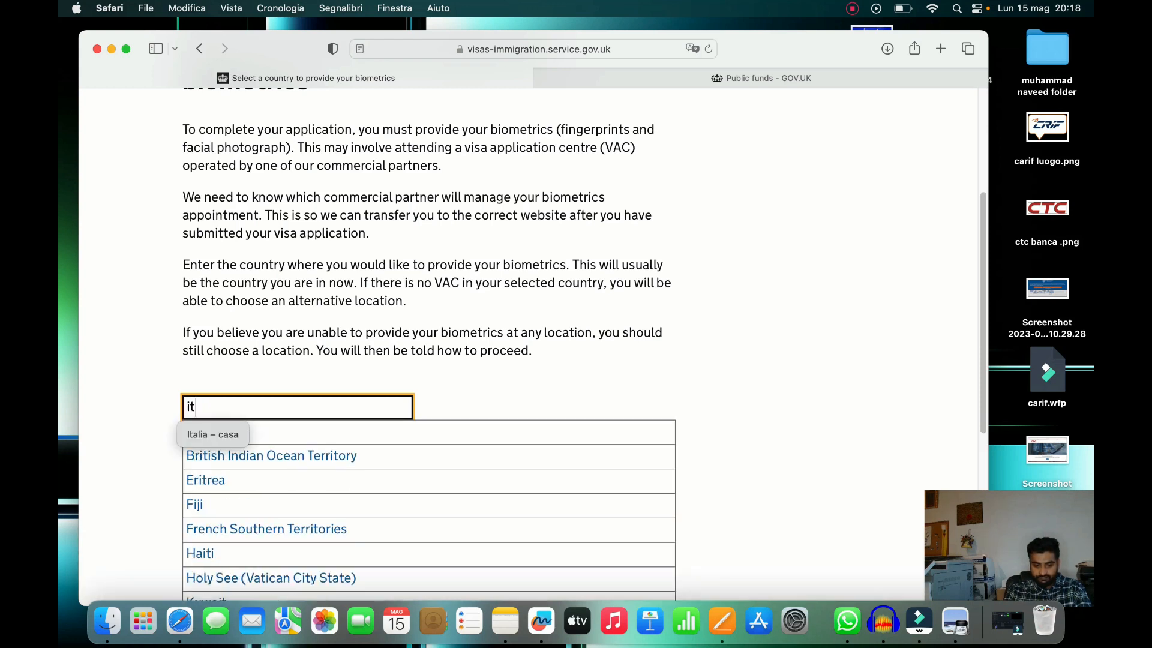
type("a")
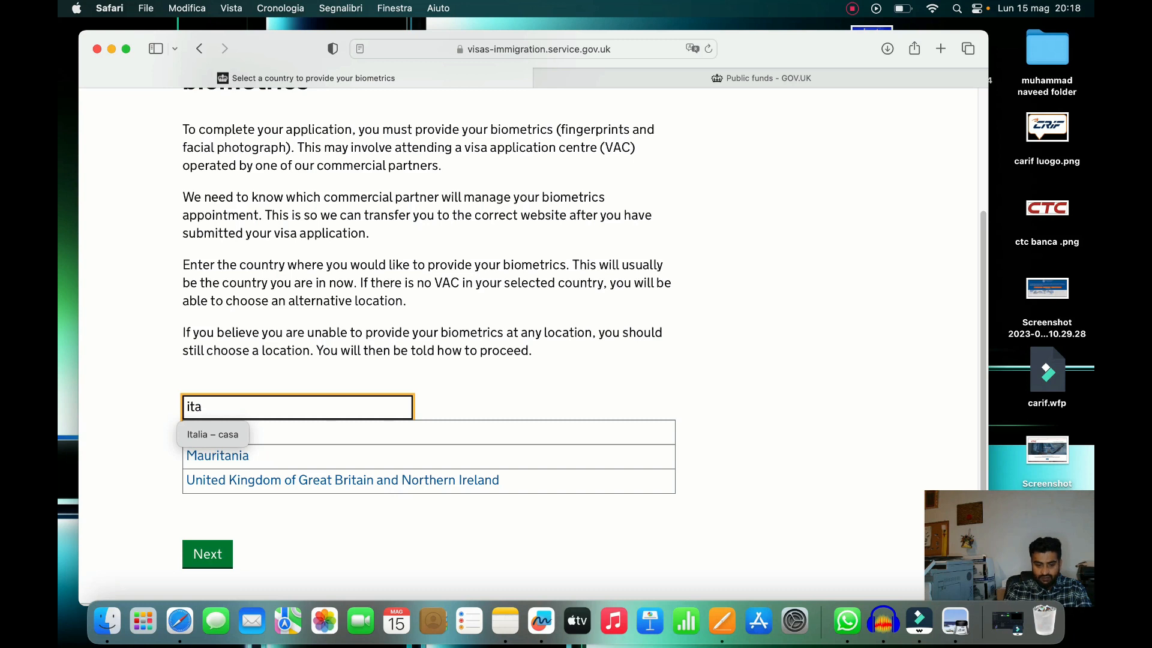
left_click(637, 433)
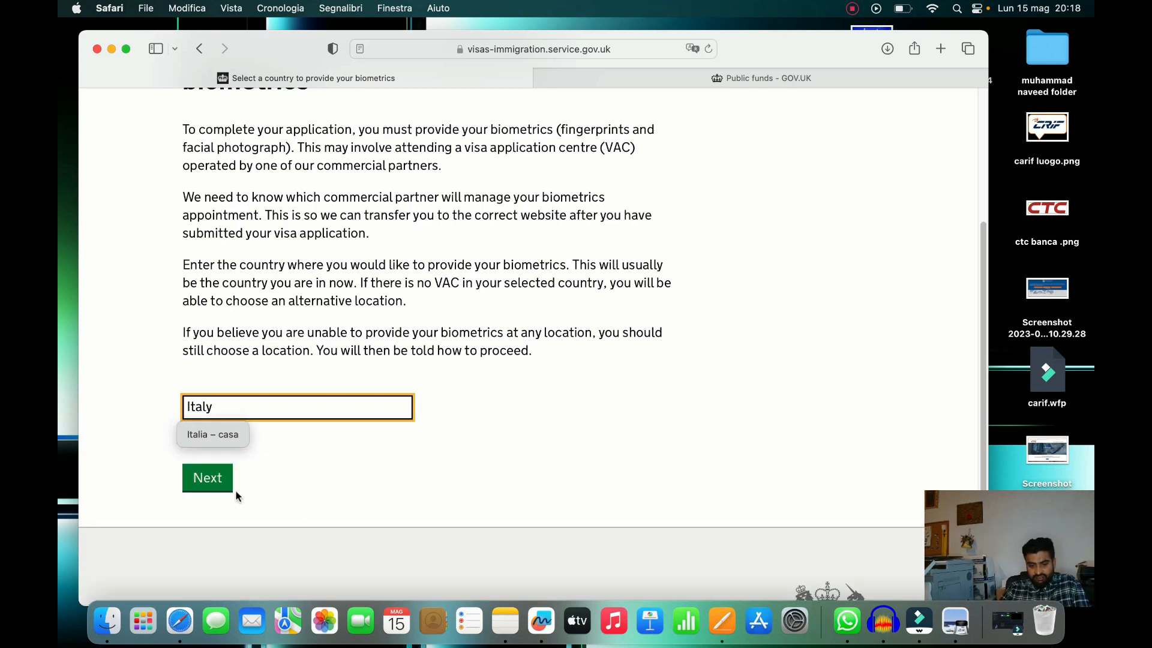
left_click(207, 478)
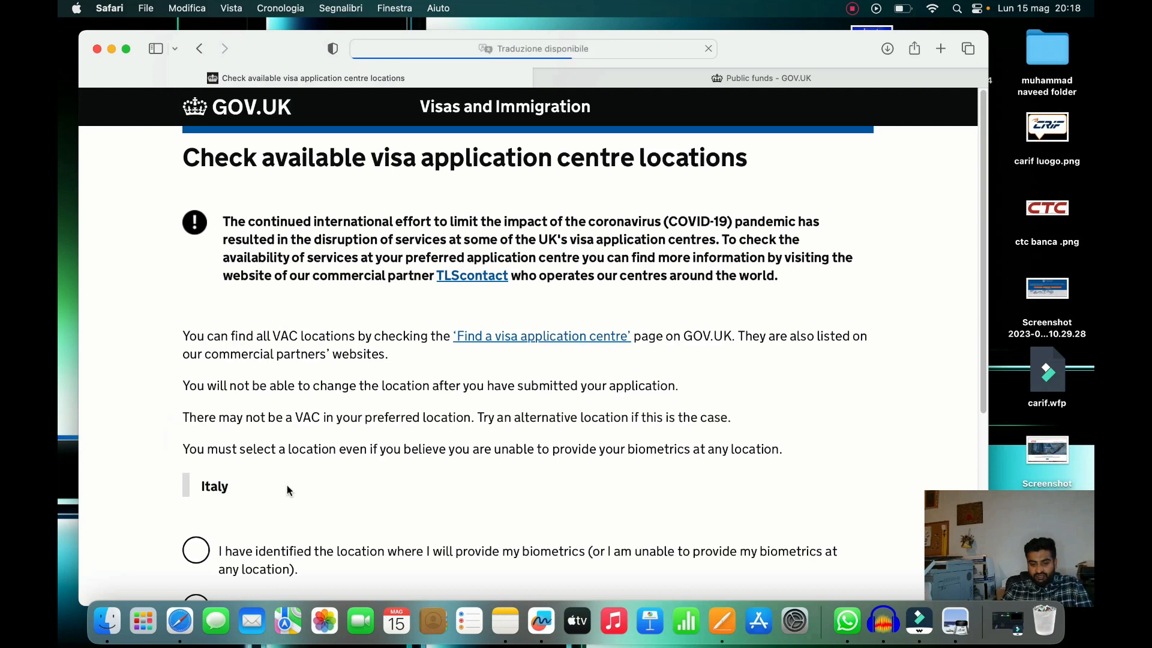
Confirm the biometrics location in Italy is identified and proceed to the visa application form
scroll(985, 230, "down", 5)
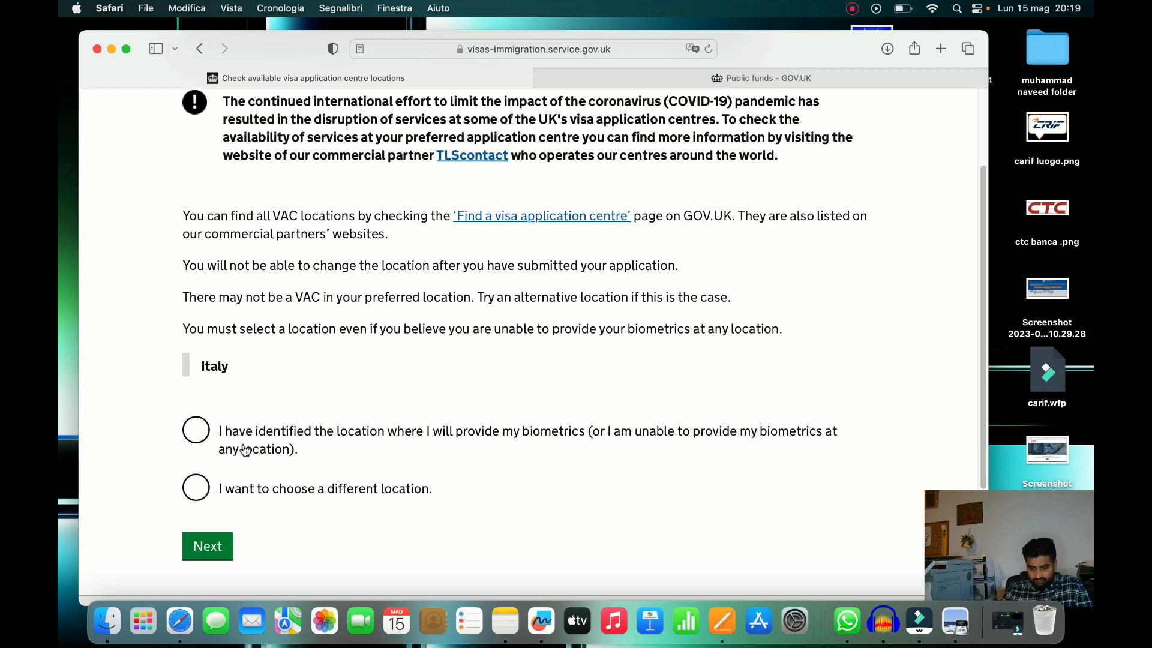
left_click(193, 440)
left_click(208, 551)
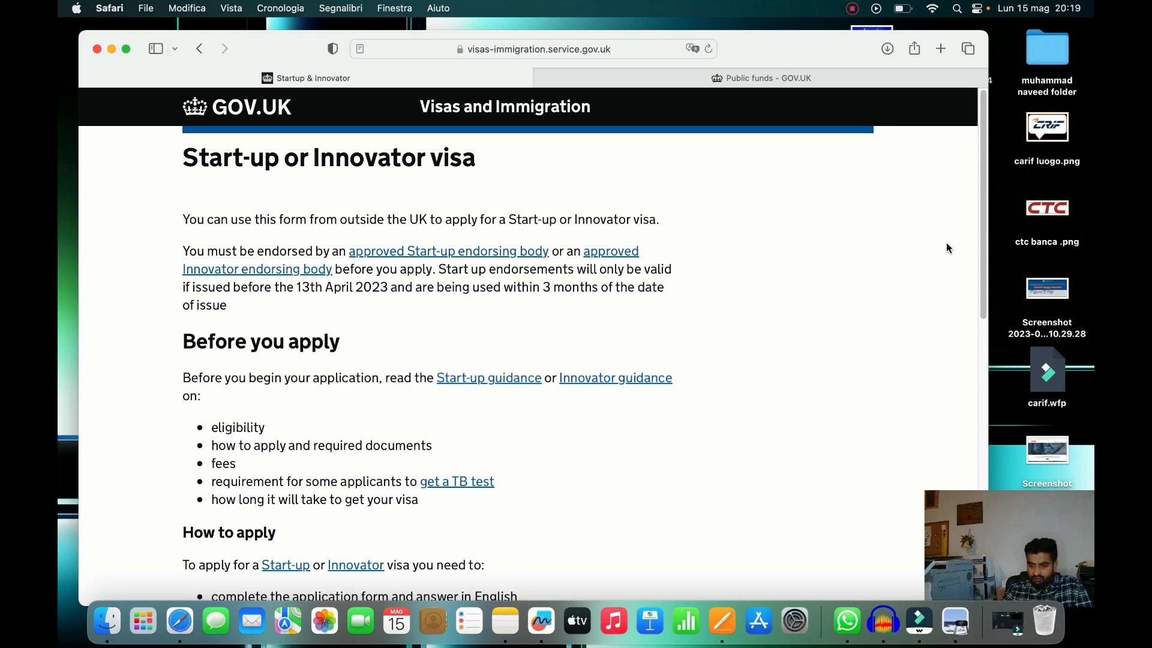
Start the Start-up or Innovator visa application with Apply now at the bottom of the page
left_click_drag(960, 241, 982, 346)
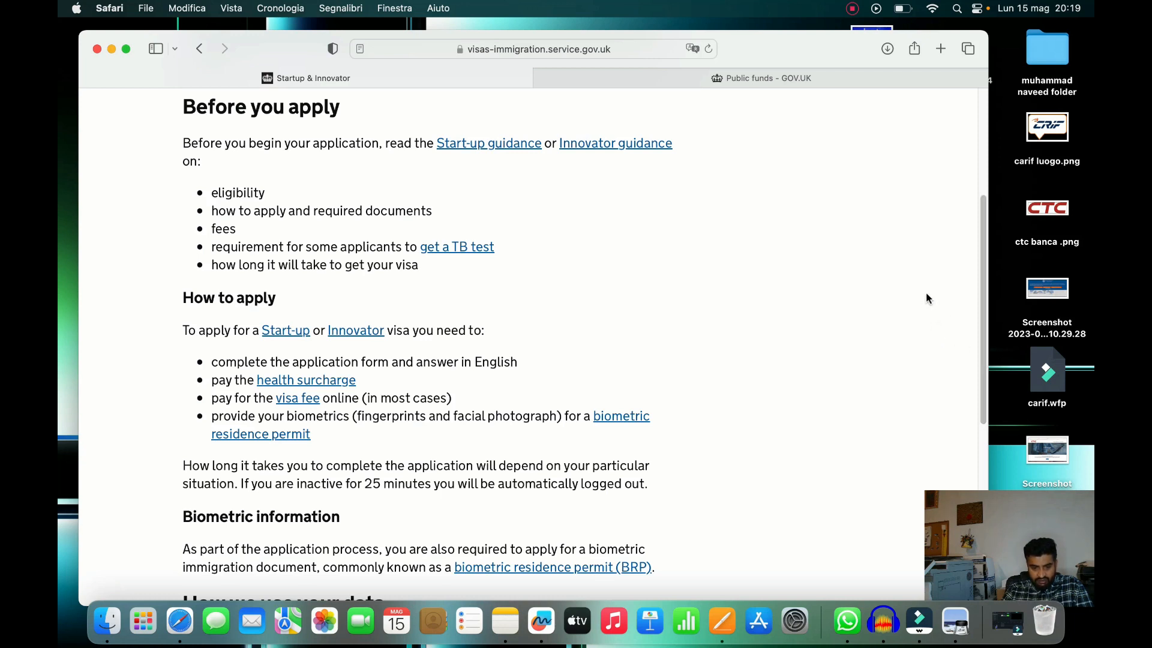
left_click_drag(975, 243, 971, 382)
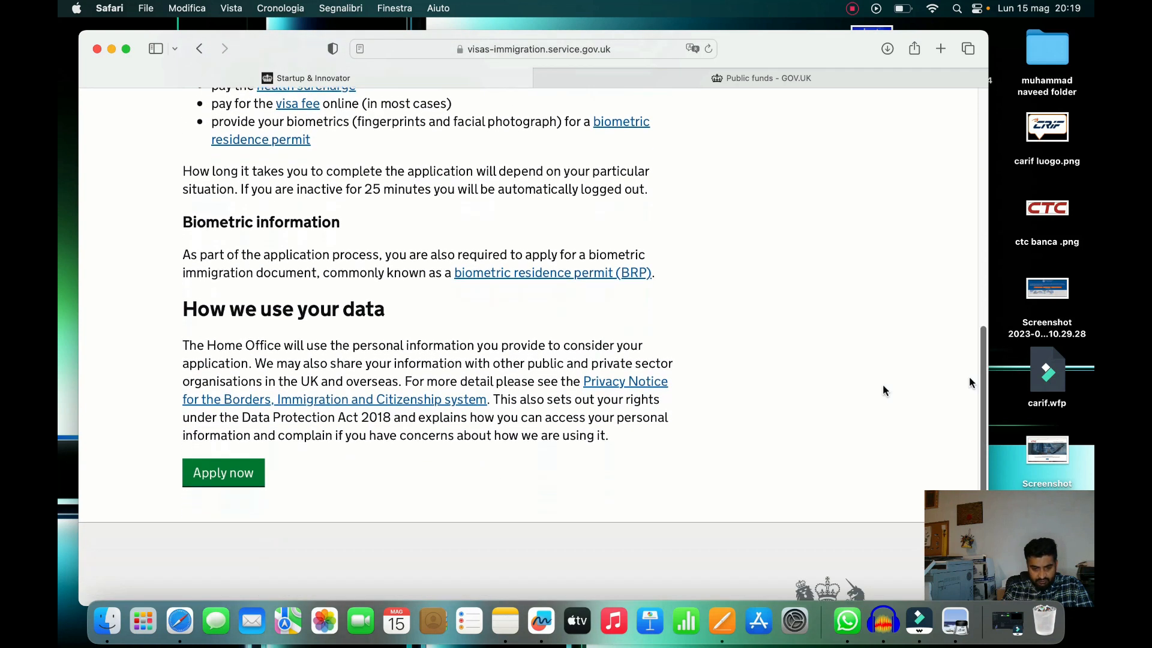
left_click(208, 477)
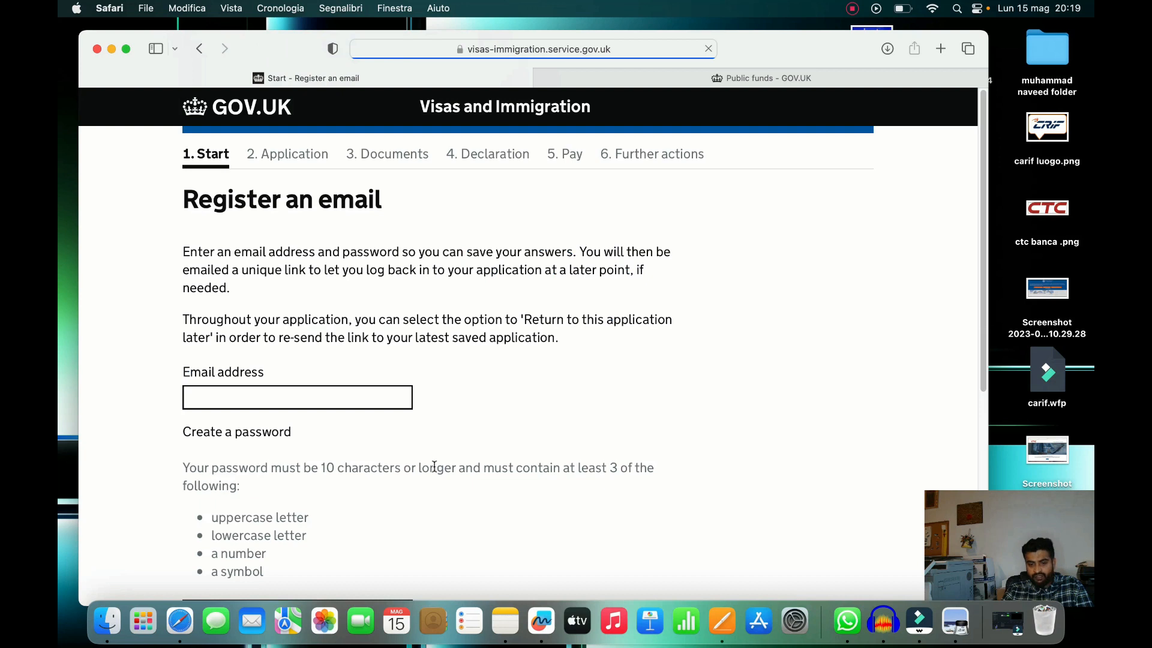
Enter the applicant's email address for saving the application answers
left_click(319, 389)
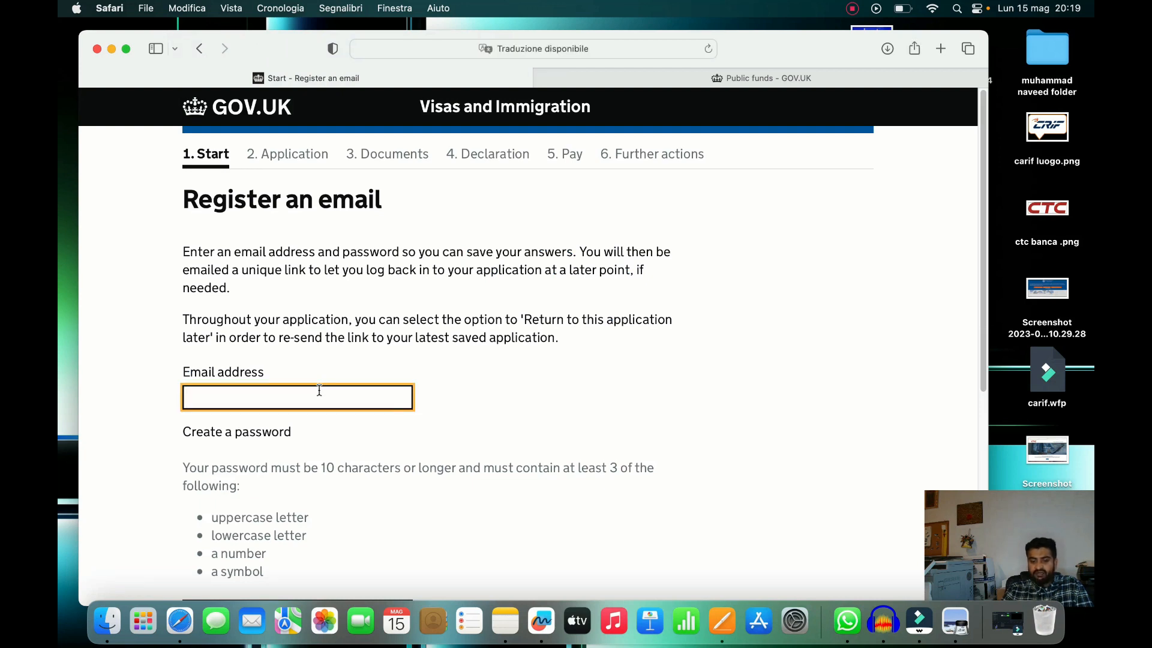
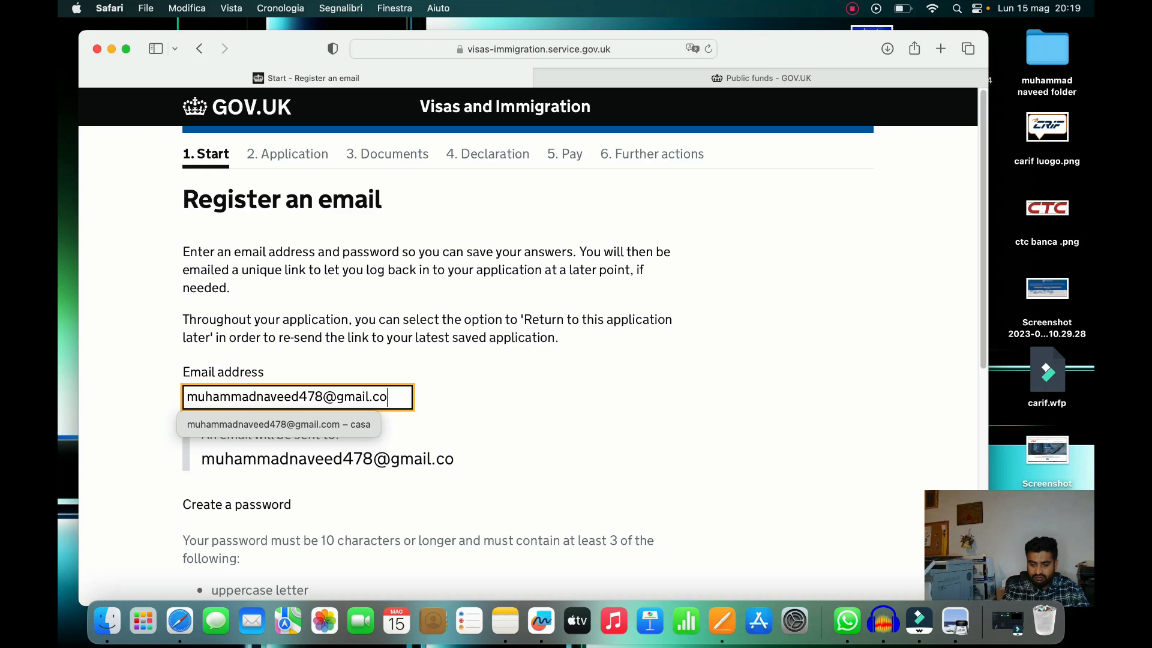
left_click(573, 377)
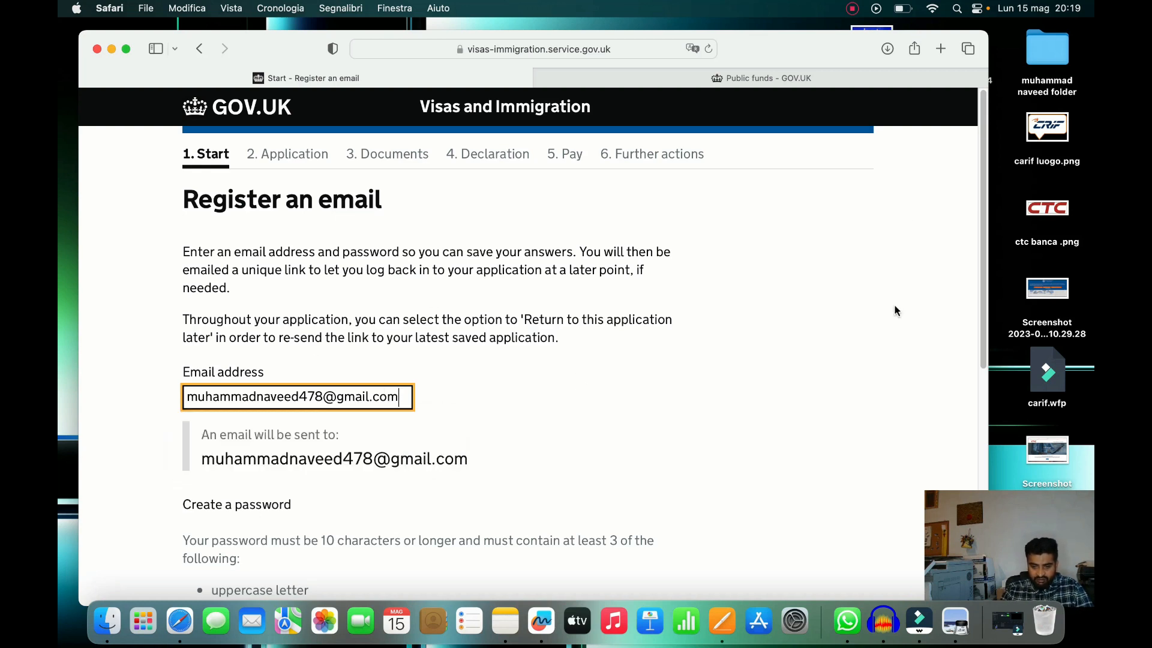
left_click_drag(983, 200, 989, 351)
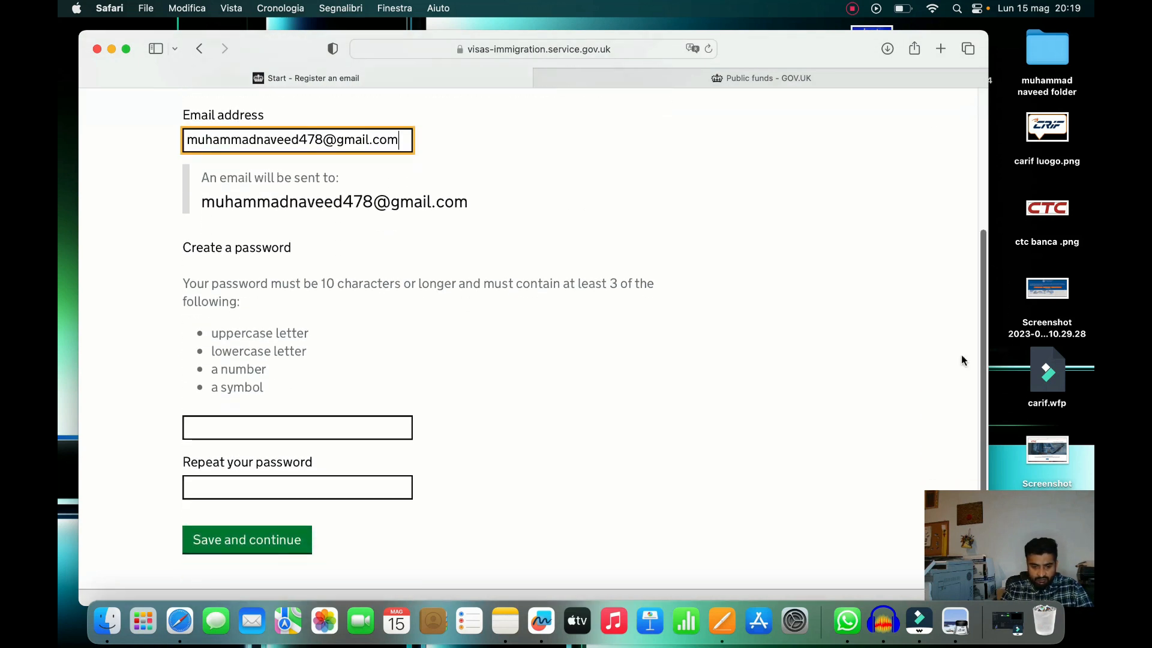
Enter and repeat a password, submit the registration, and save the password in the browser
left_click(373, 424)
type("M")
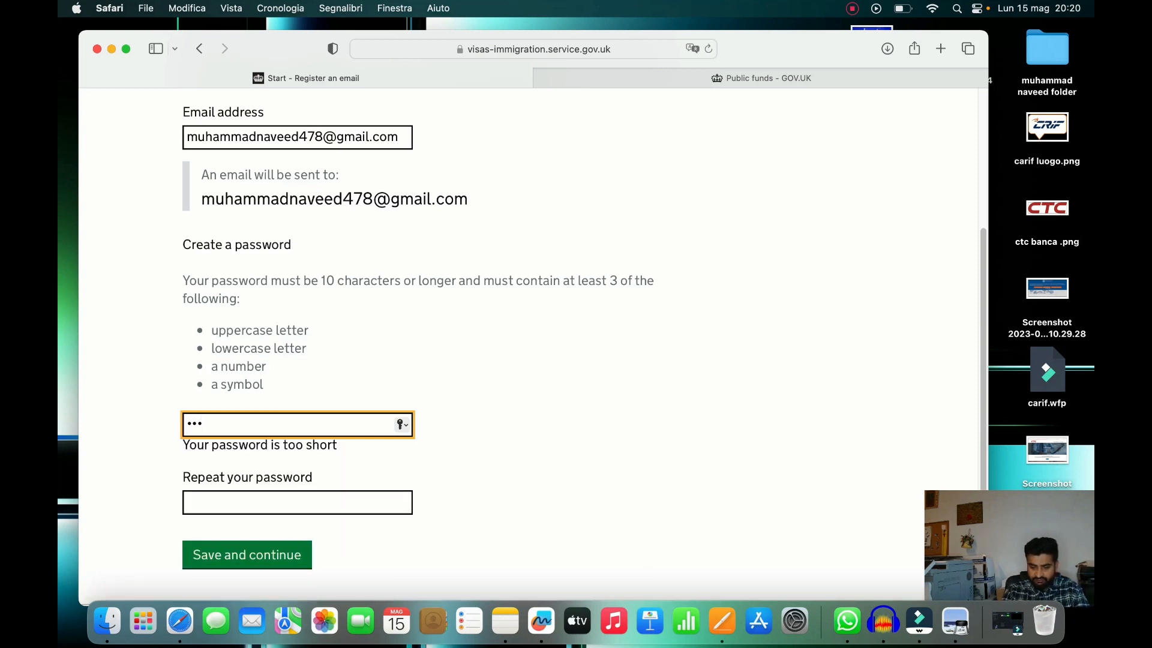
key("BackSpace")
key("BackSpace")
key("BackSpace")
type("••")
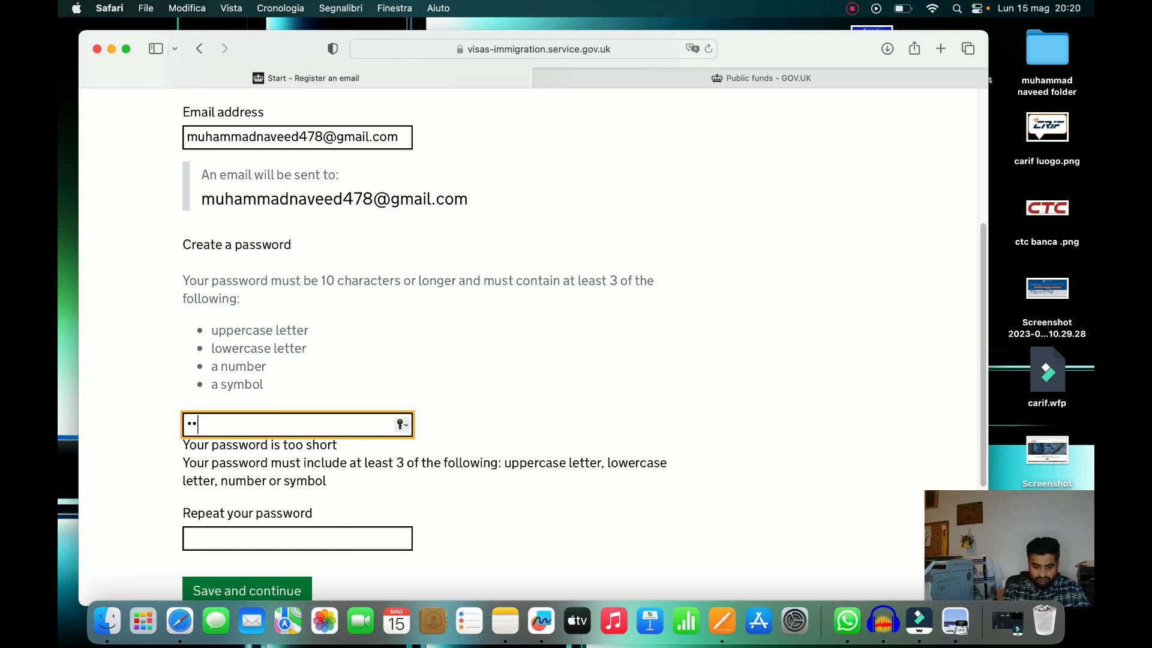
type("••")
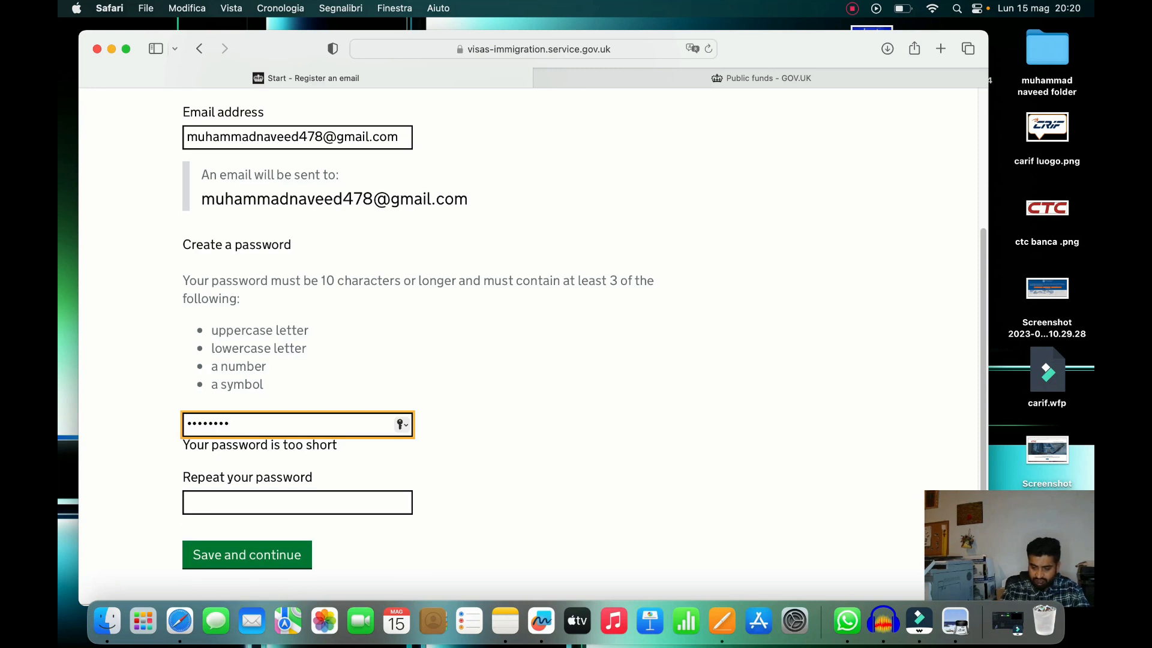
key("Tab")
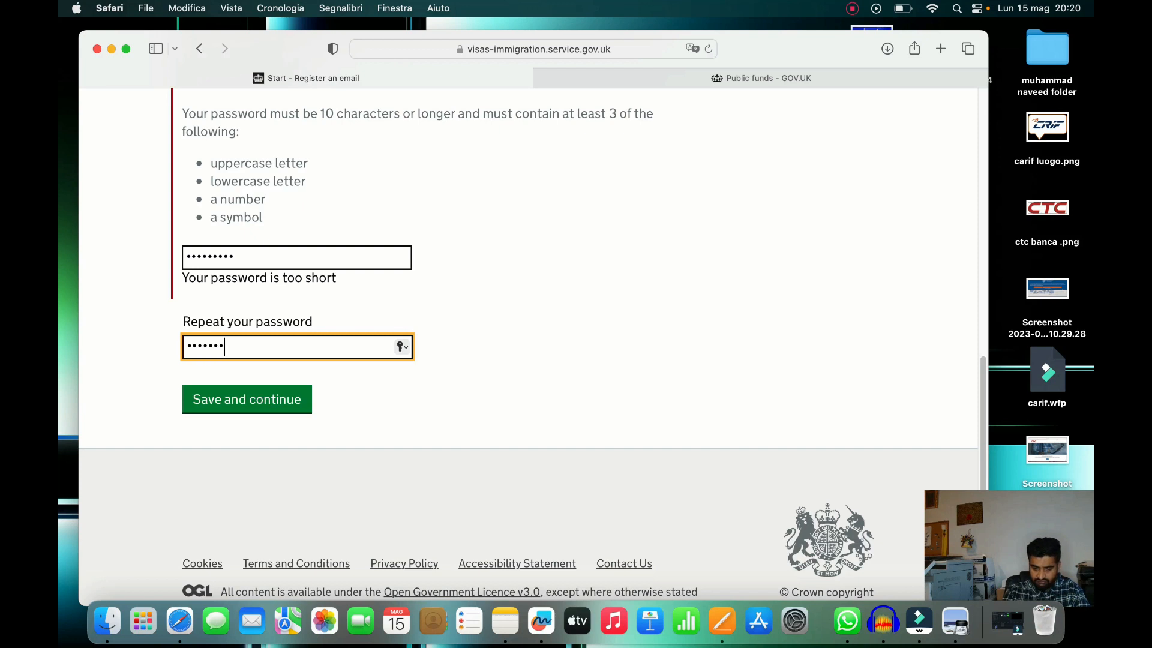
left_click(280, 399)
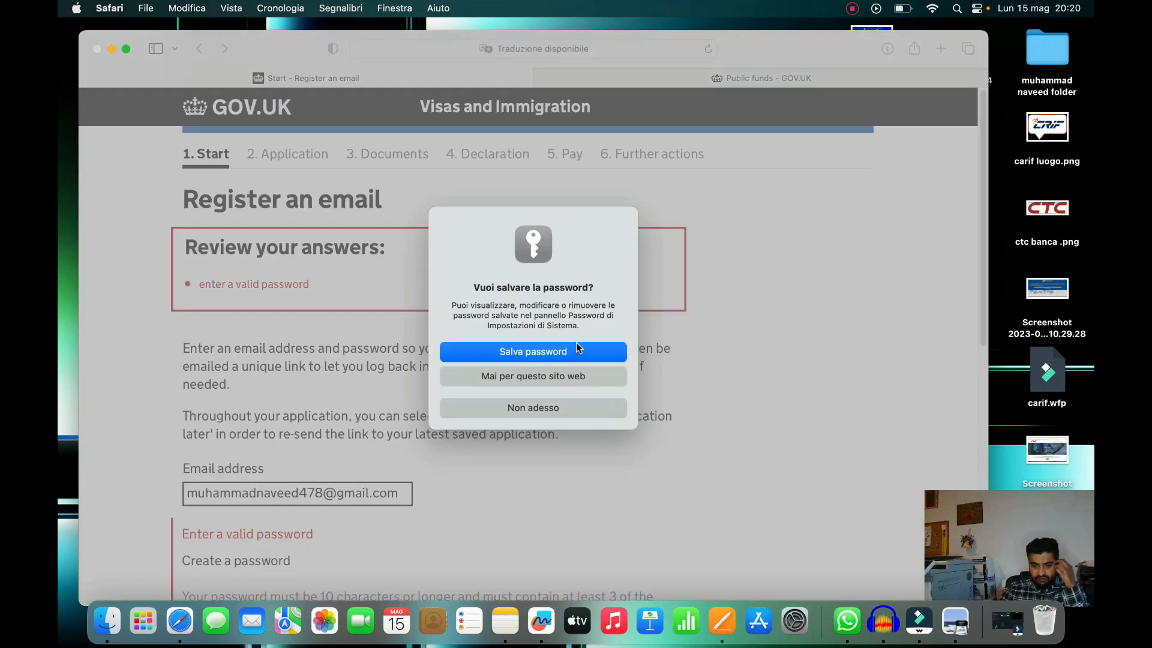
left_click(569, 351)
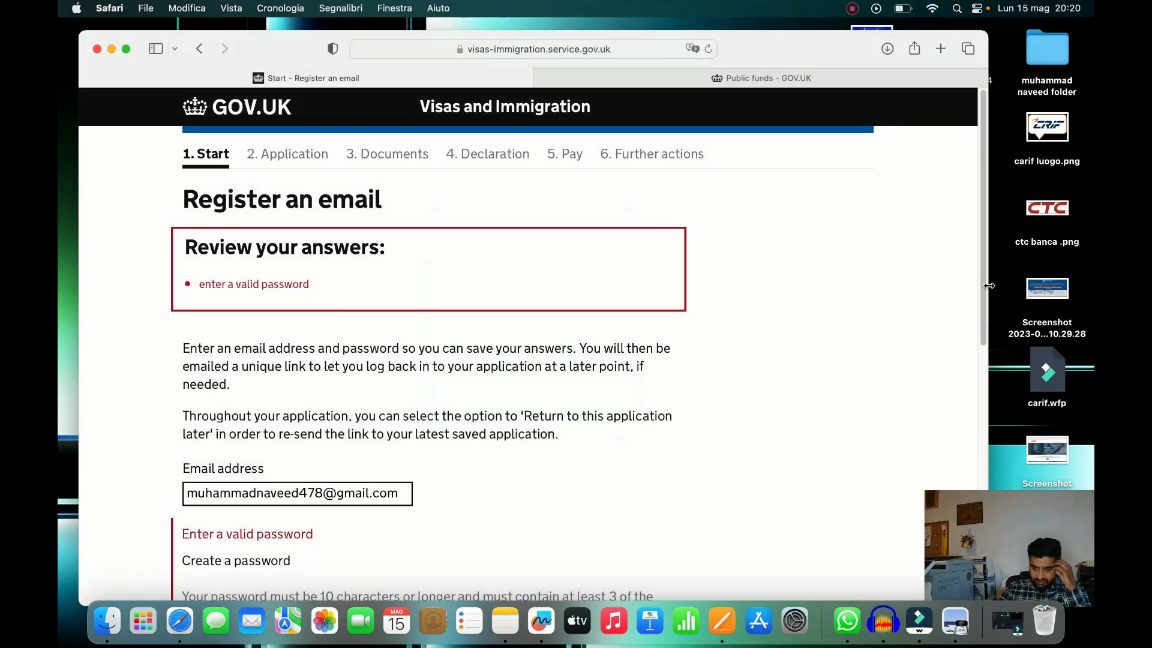
Retype a longer password and repeat it after the too-short rejection
scroll(294, 450, "down", 6)
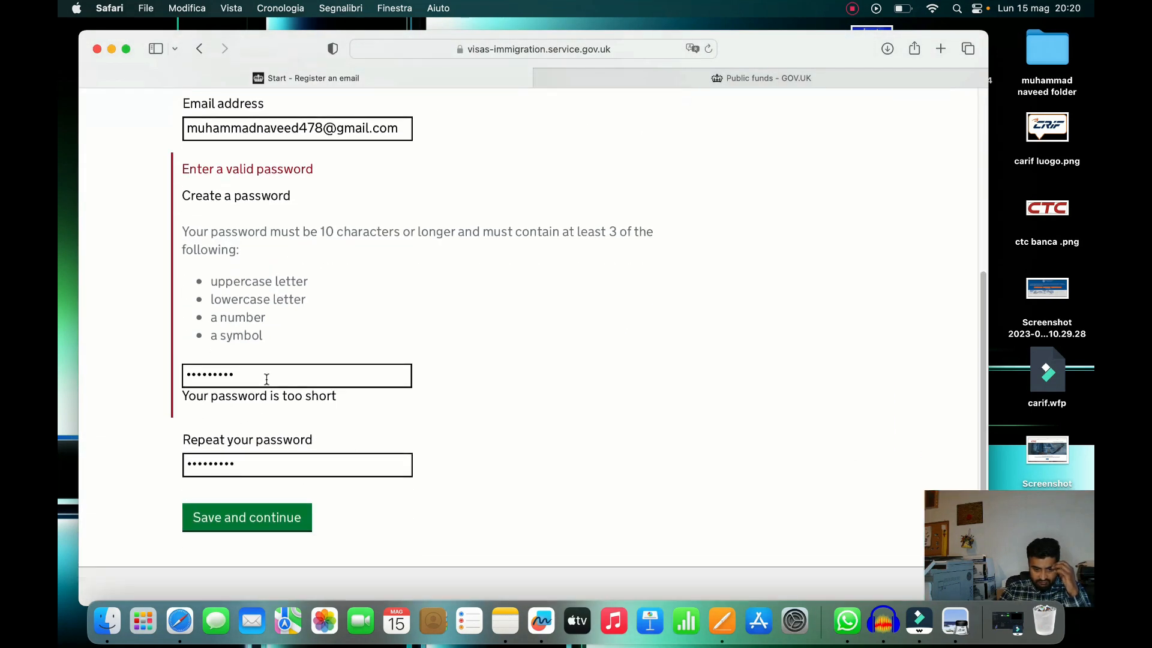
left_click_drag(266, 379, 162, 367)
left_click_drag(984, 288, 954, 290)
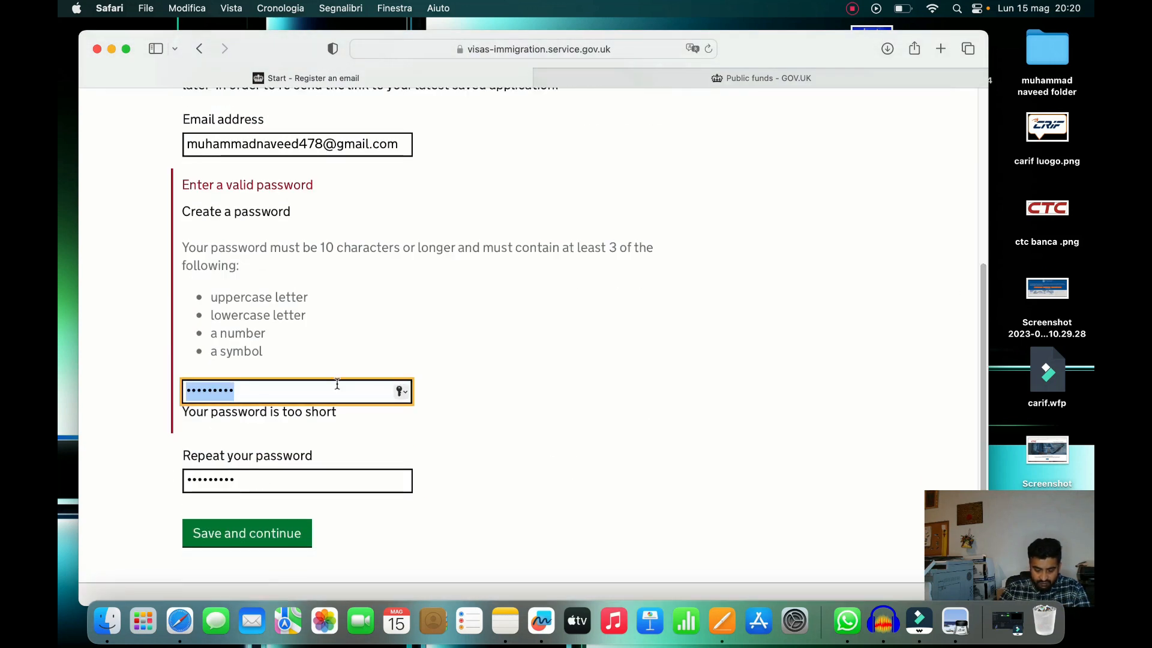
type("M•••••")
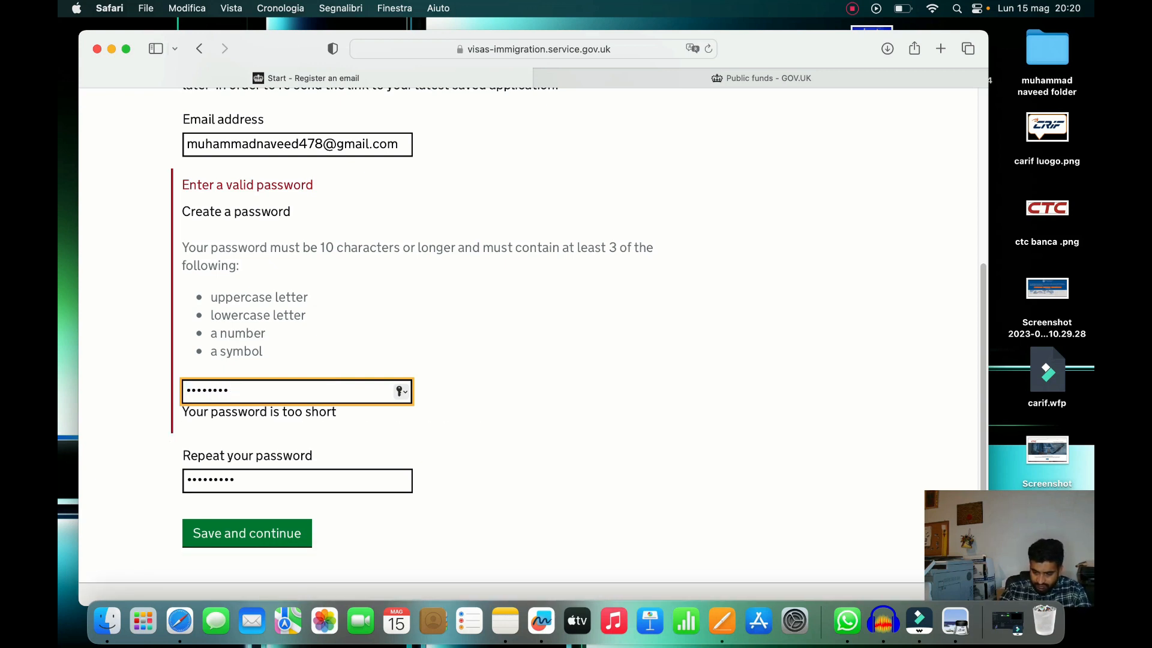
key("Tab")
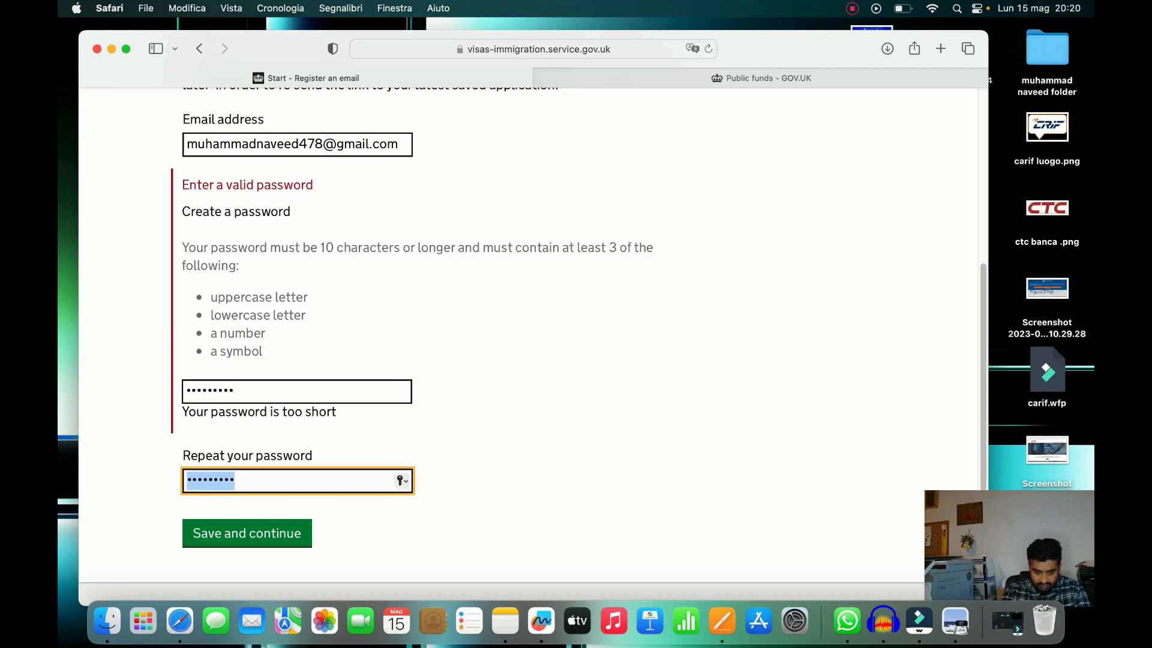
type("•••••••••")
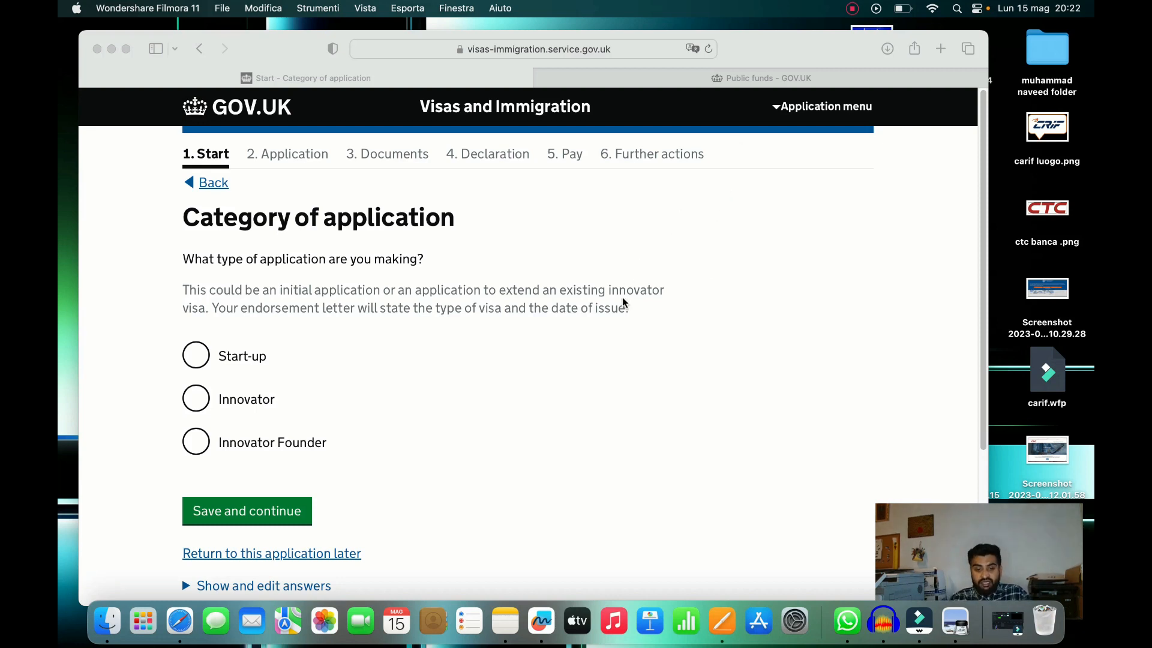
Choose Innovator Founder as the application category, save it, and continue past Check your answers
left_click(981, 178)
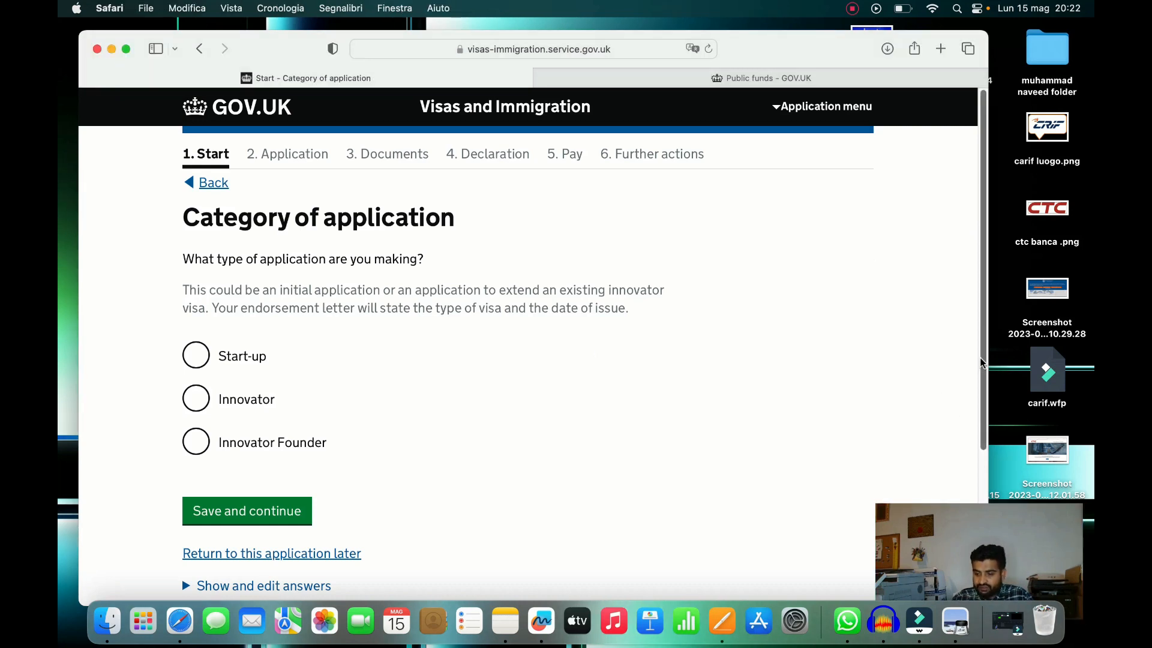
scroll(973, 364, "down", 2)
scroll(975, 362, "up", 2)
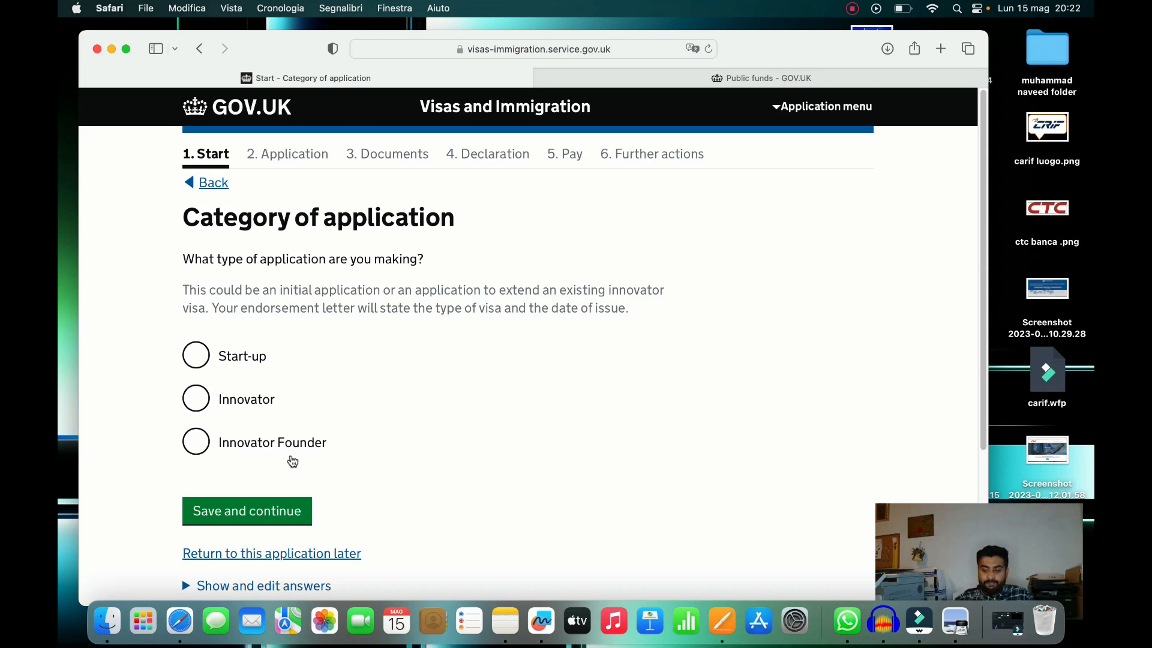
left_click(200, 454)
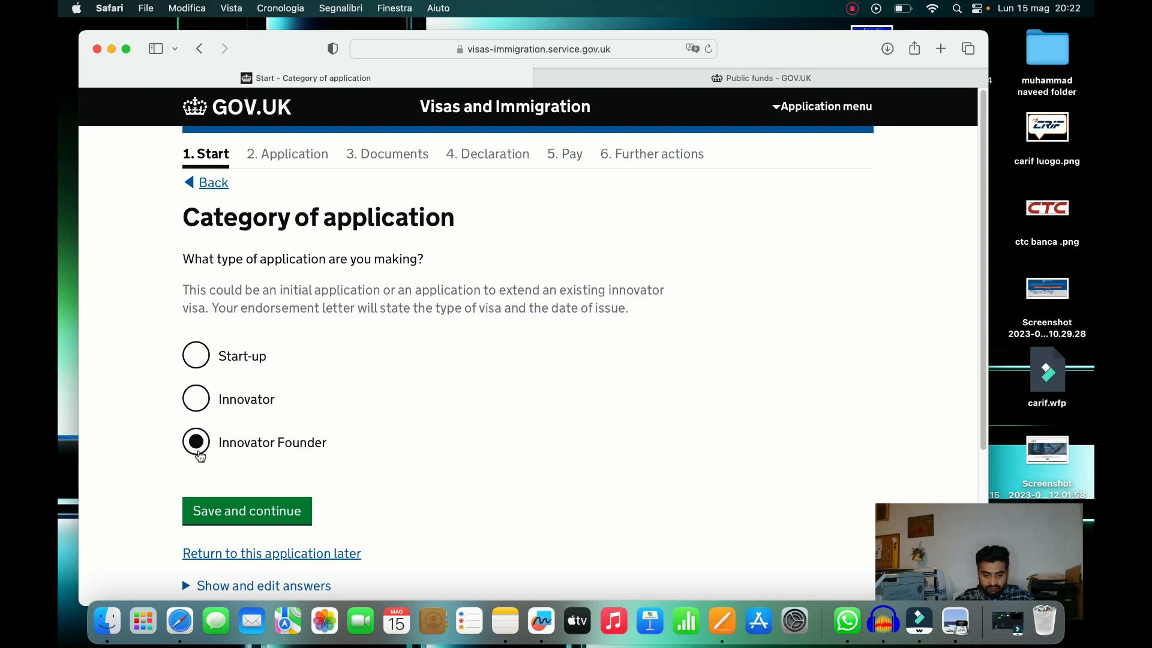
left_click(257, 516)
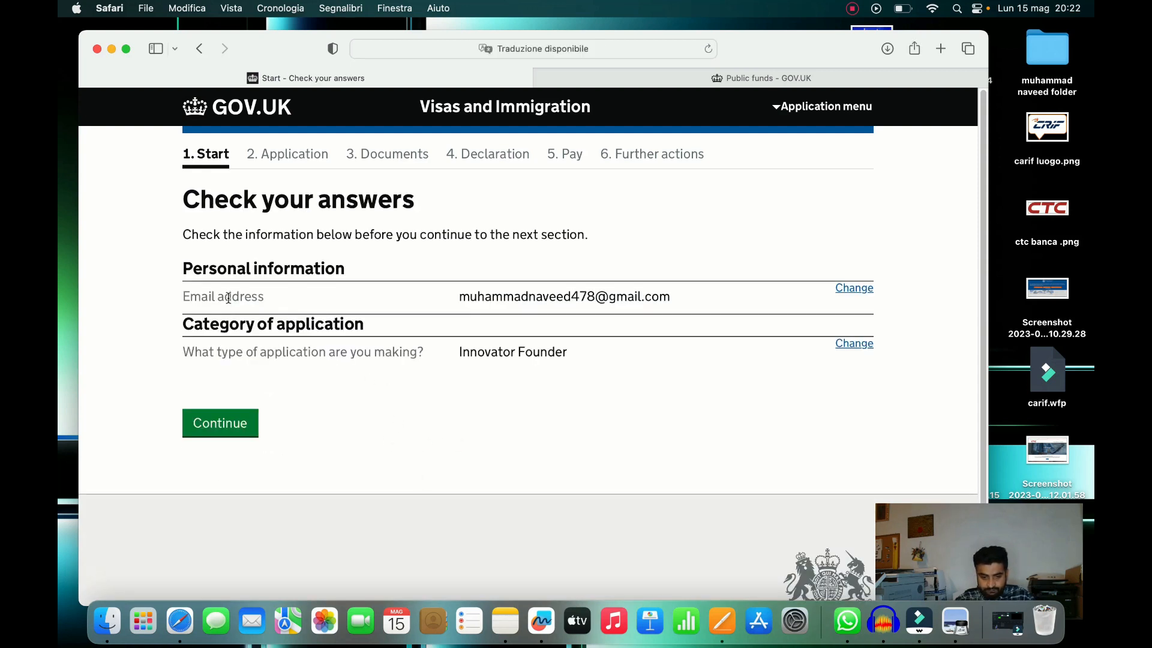
left_click(237, 425)
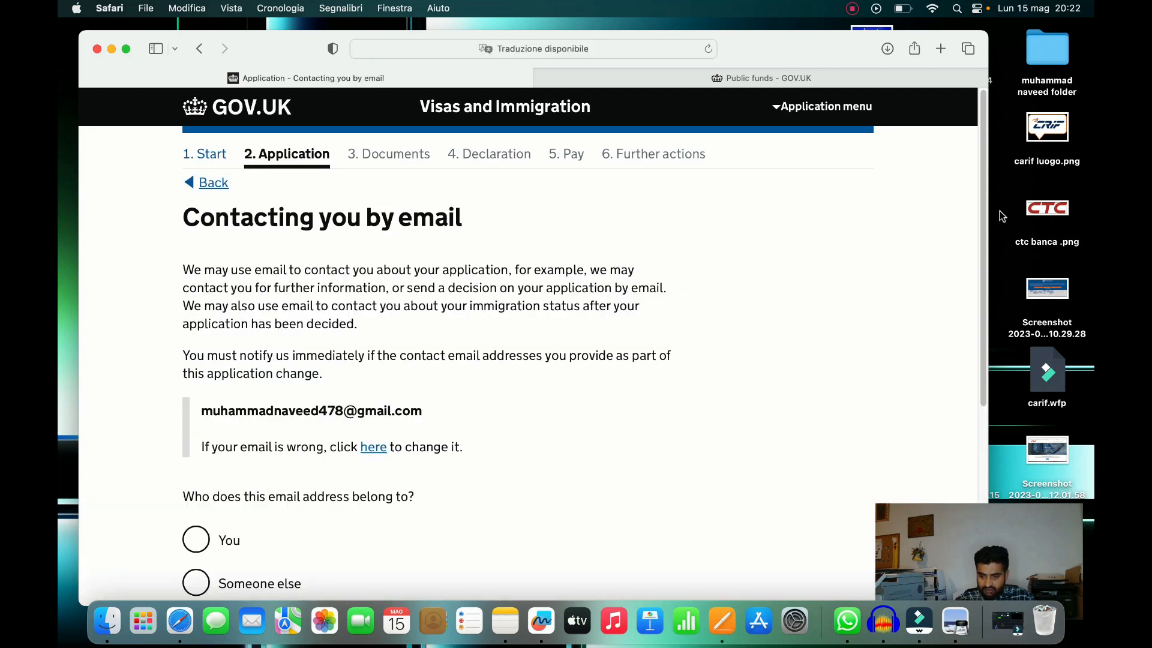
Confirm the contact email is the applicant's own and answer No to any other email address
left_click_drag(982, 212, 979, 329)
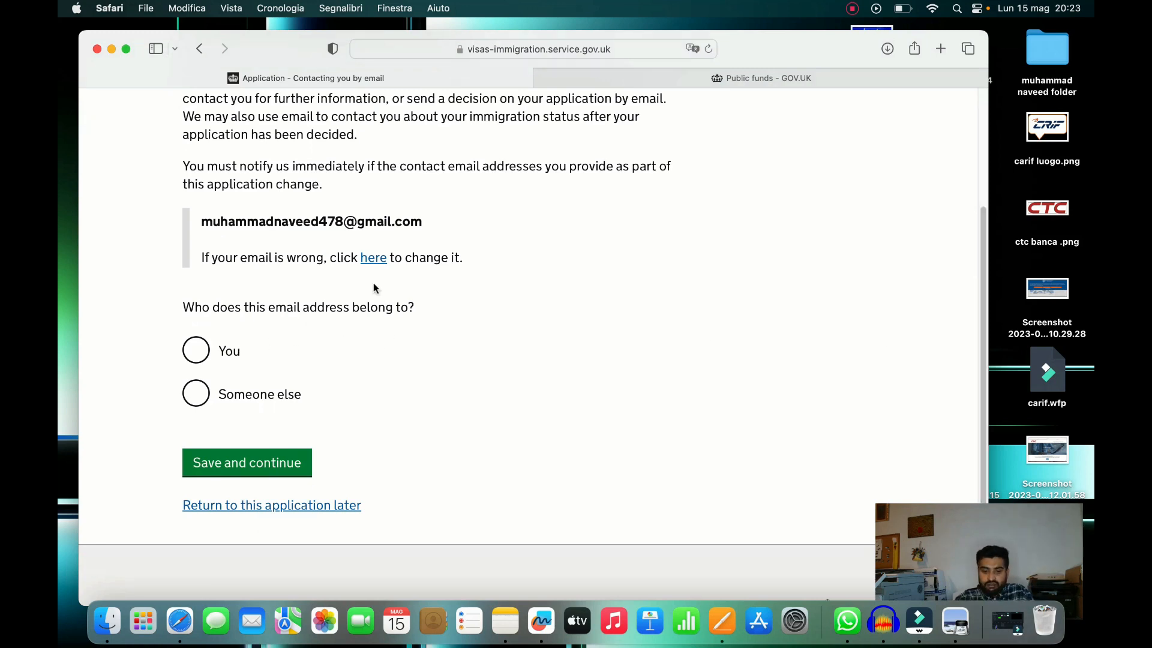
left_click(197, 353)
left_click(270, 462)
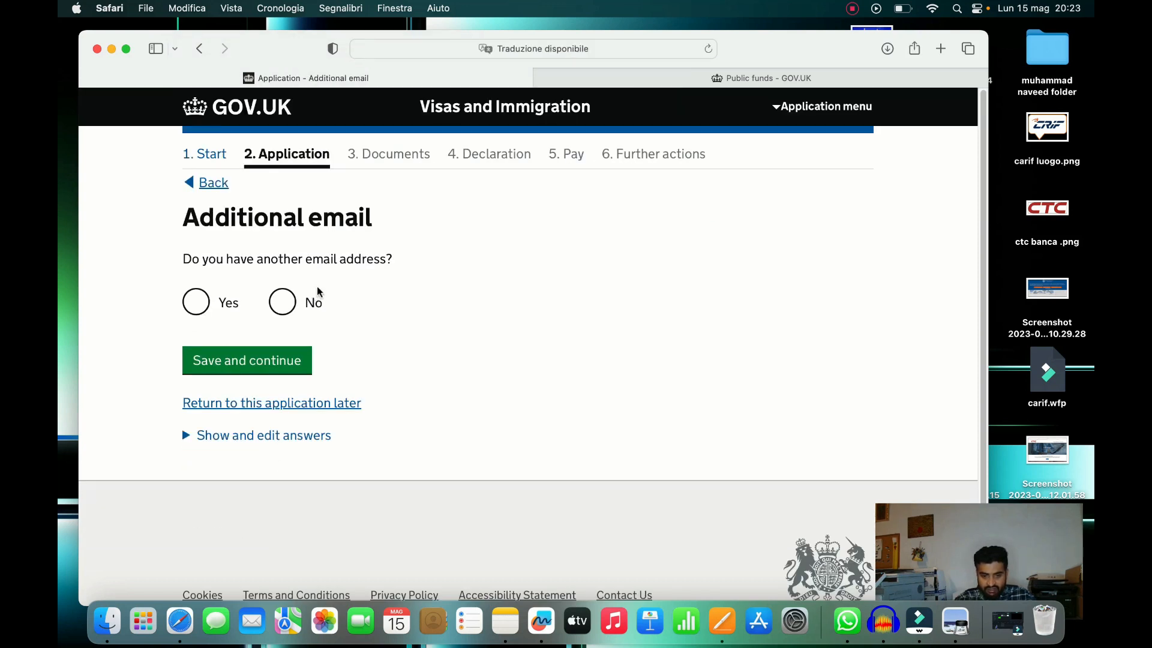
left_click(283, 301)
left_click(292, 359)
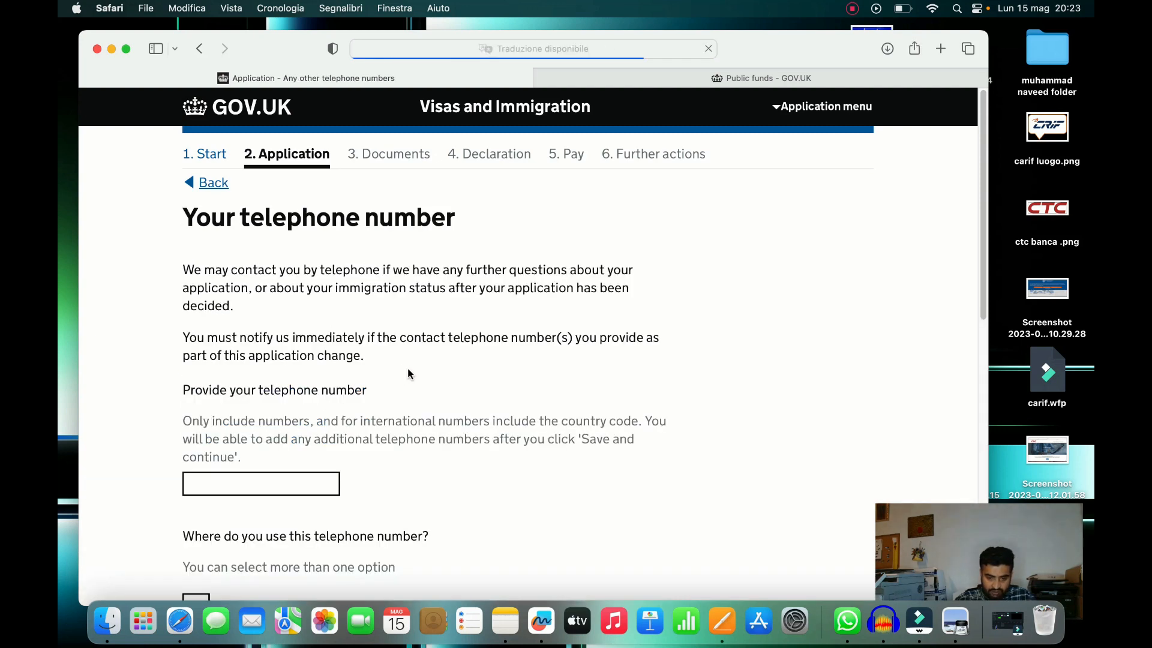
Enter the applicant's telephone number, mark it for use in and outside the UK, and save
left_click(302, 488)
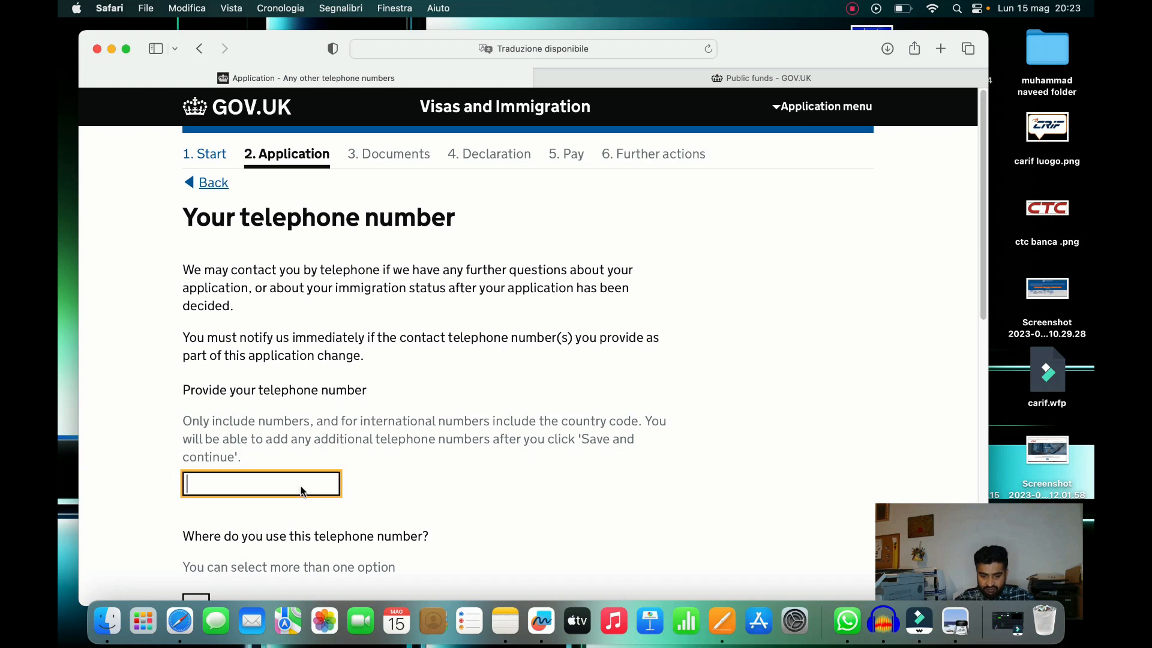
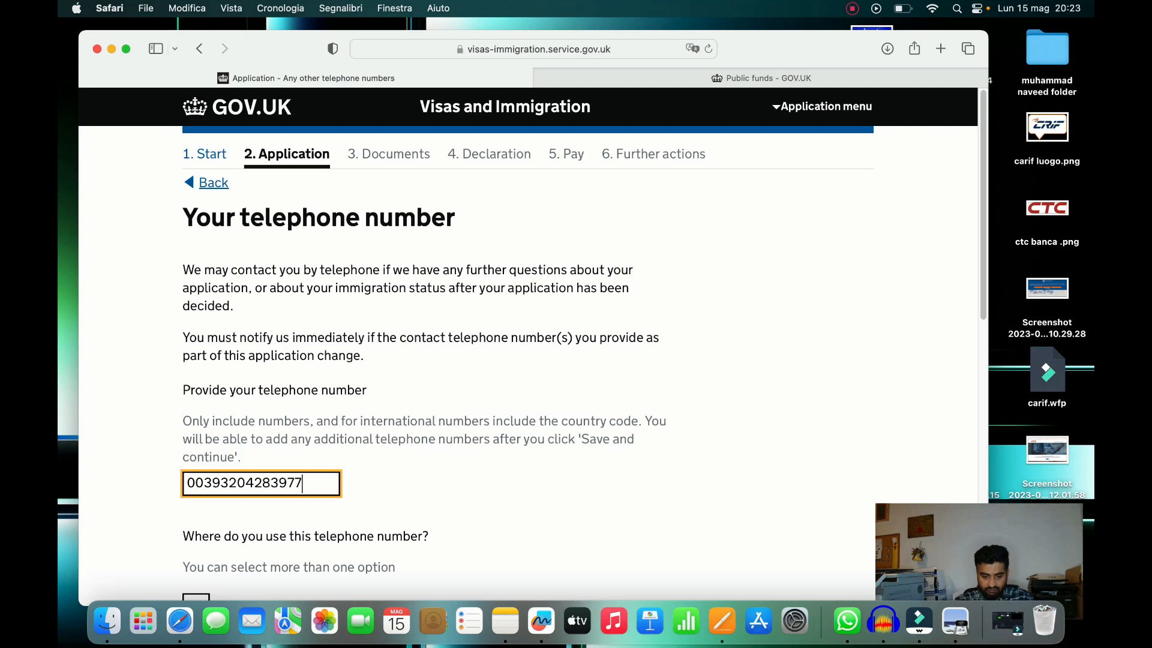
left_click(568, 487)
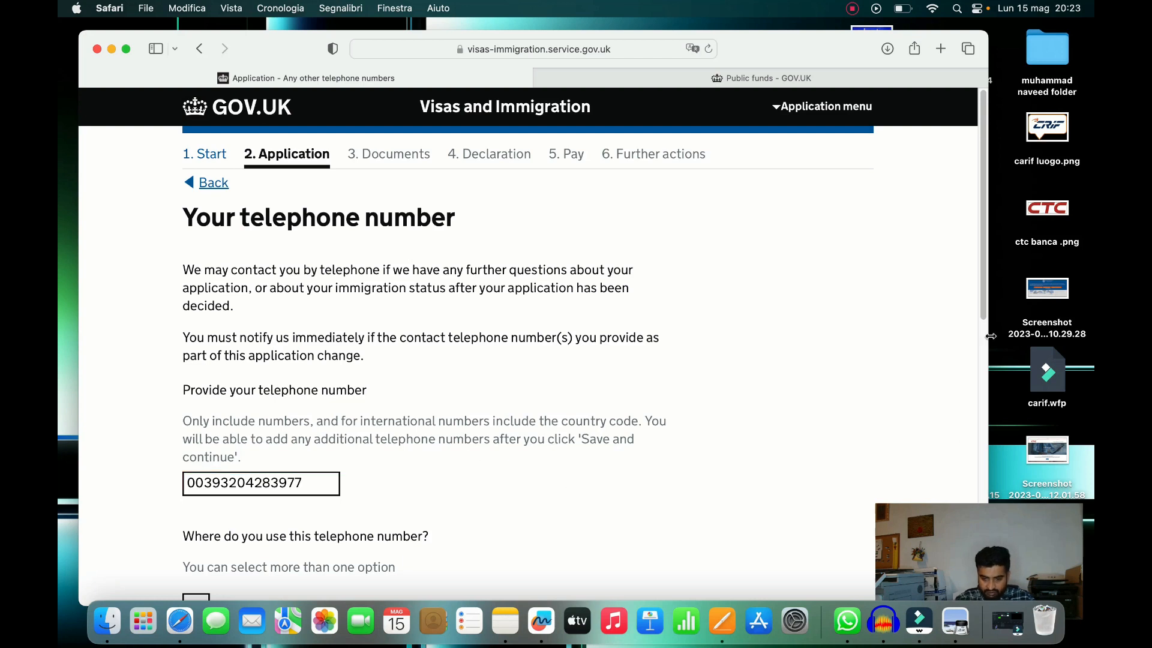
left_click_drag(984, 308, 984, 409)
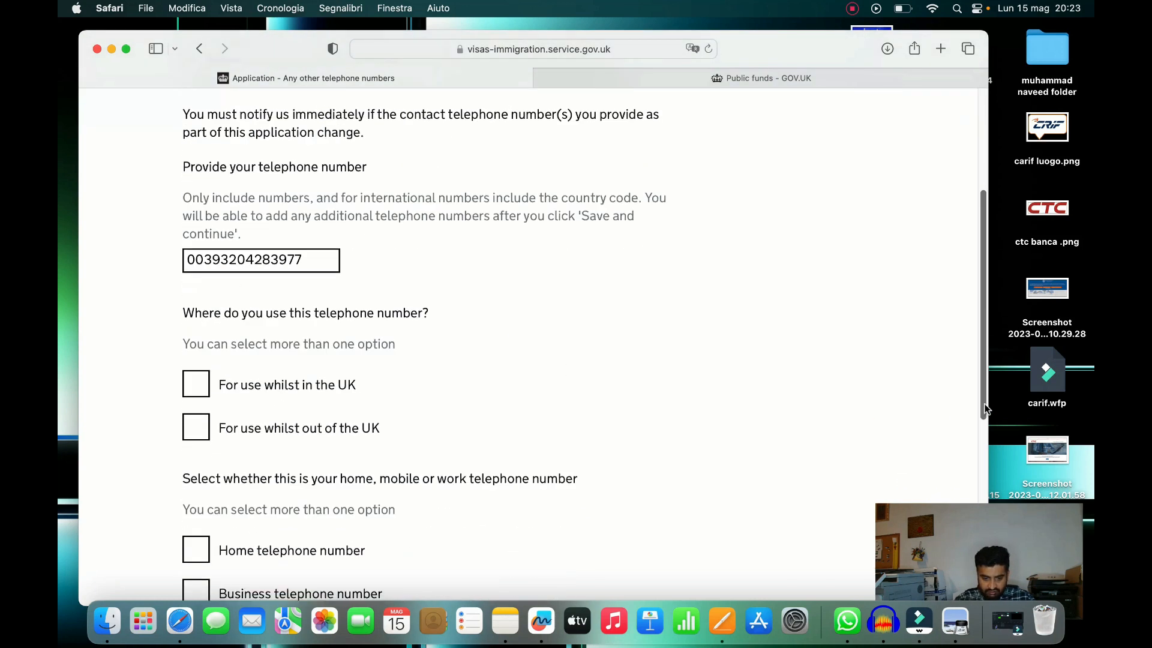
left_click_drag(981, 239, 987, 265)
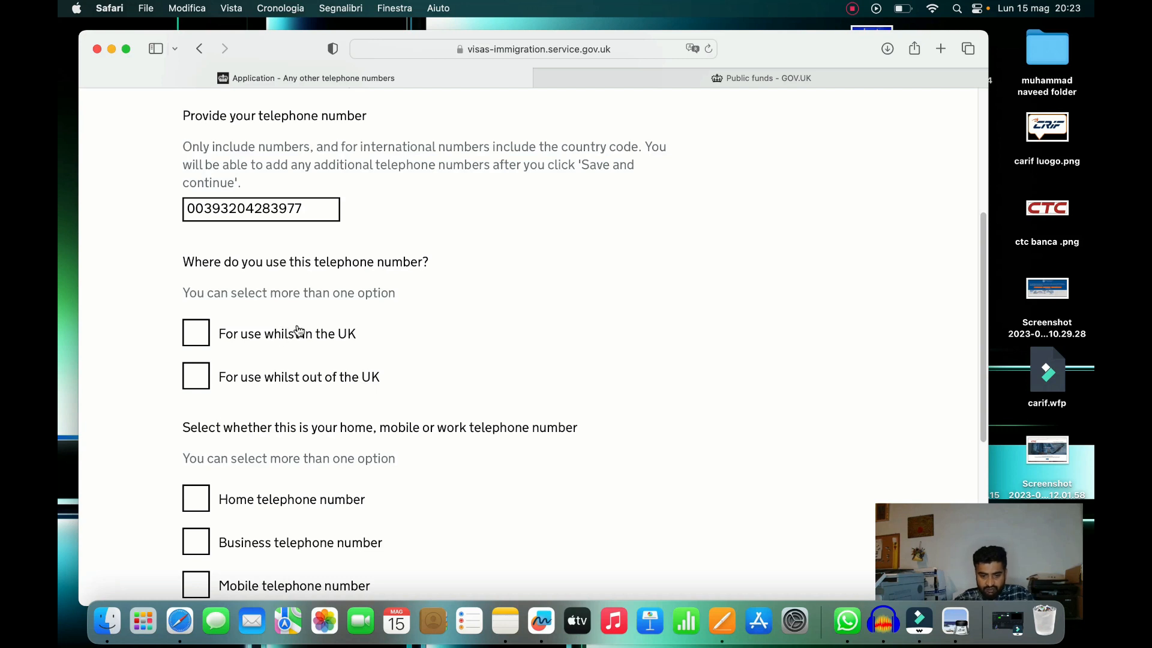
left_click(205, 341)
left_click(199, 376)
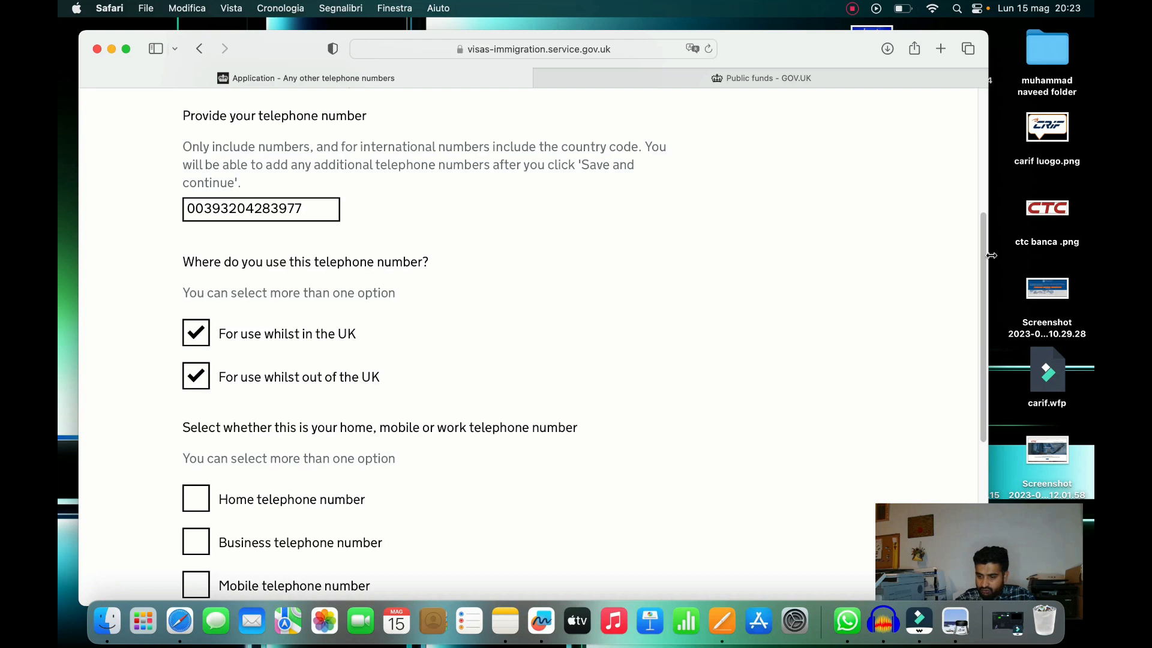
left_click_drag(984, 253, 981, 324)
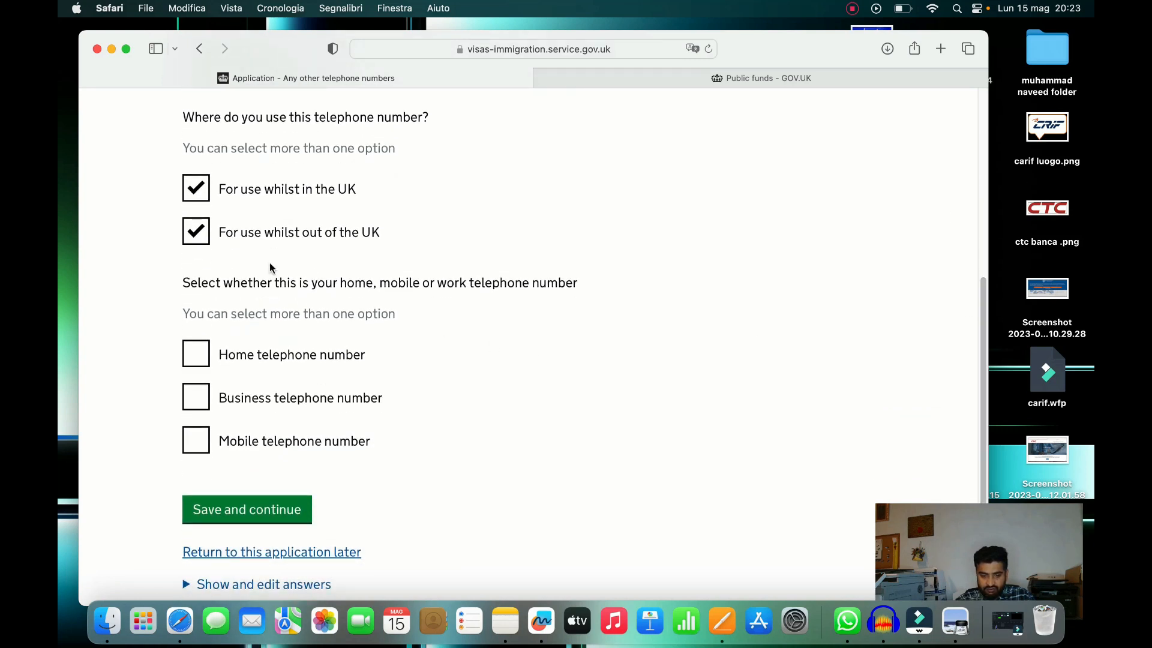
left_click(288, 506)
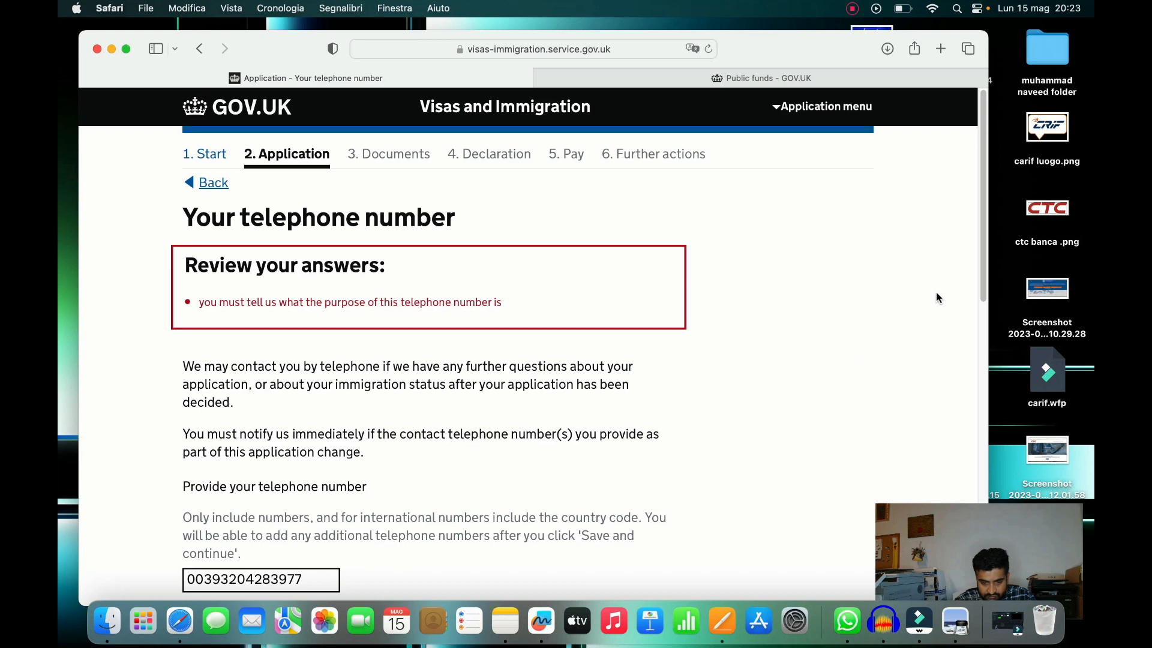
Mark the number as a business and mobile telephone number and save
scroll(974, 270, "down", 10)
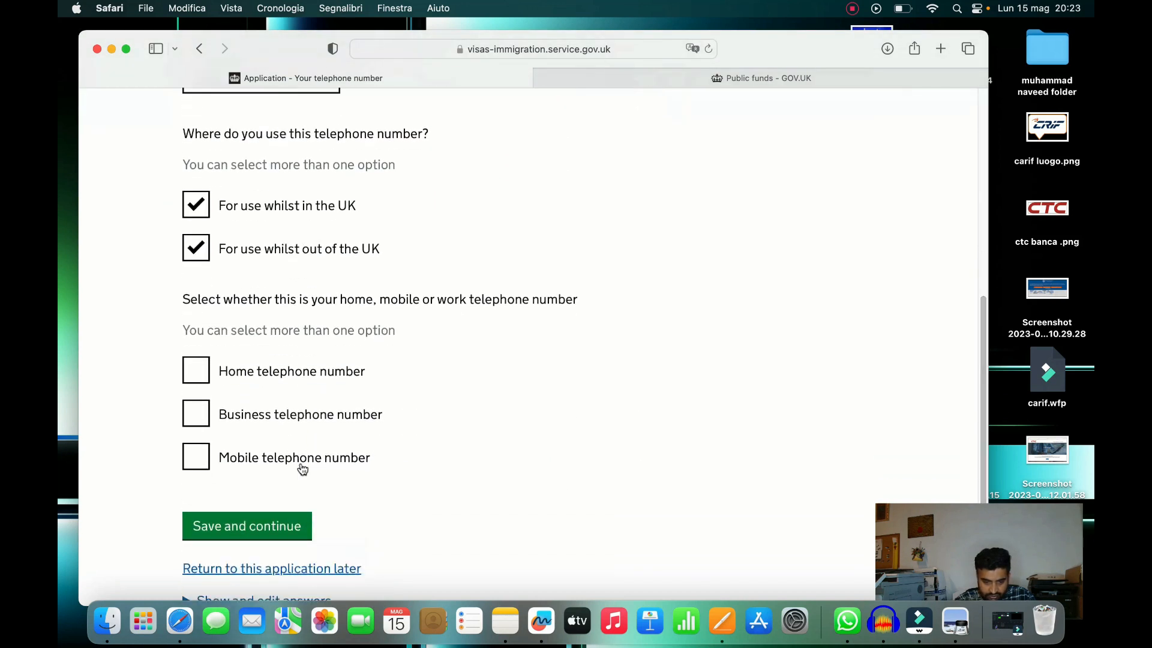
left_click(194, 412)
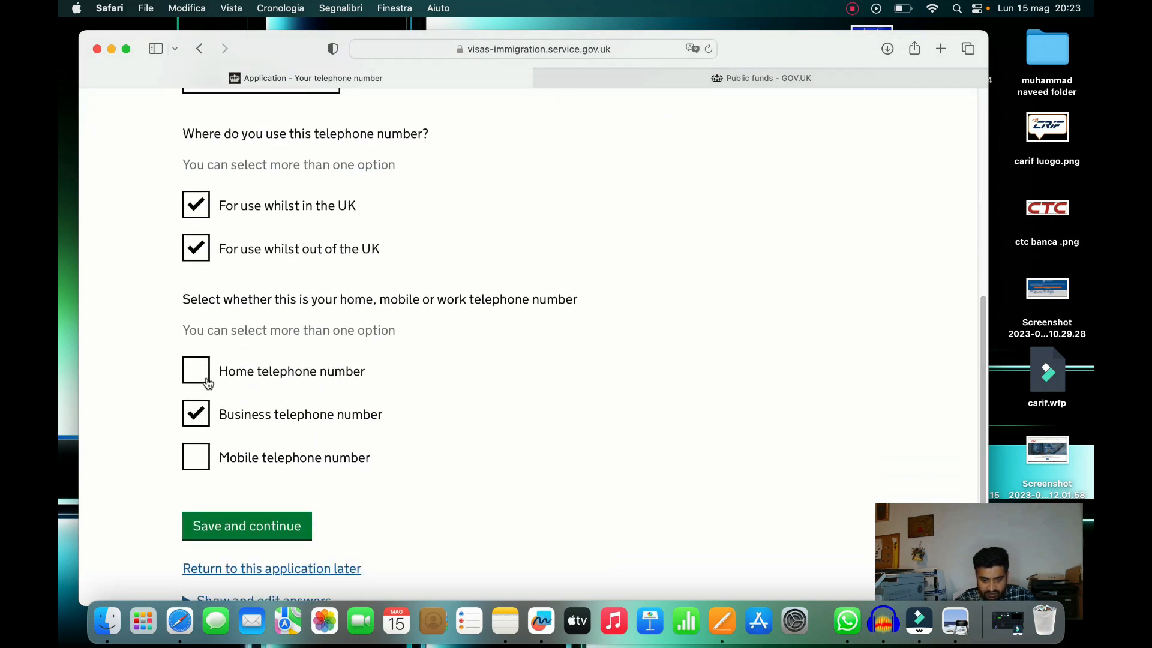
left_click(198, 457)
left_click(246, 526)
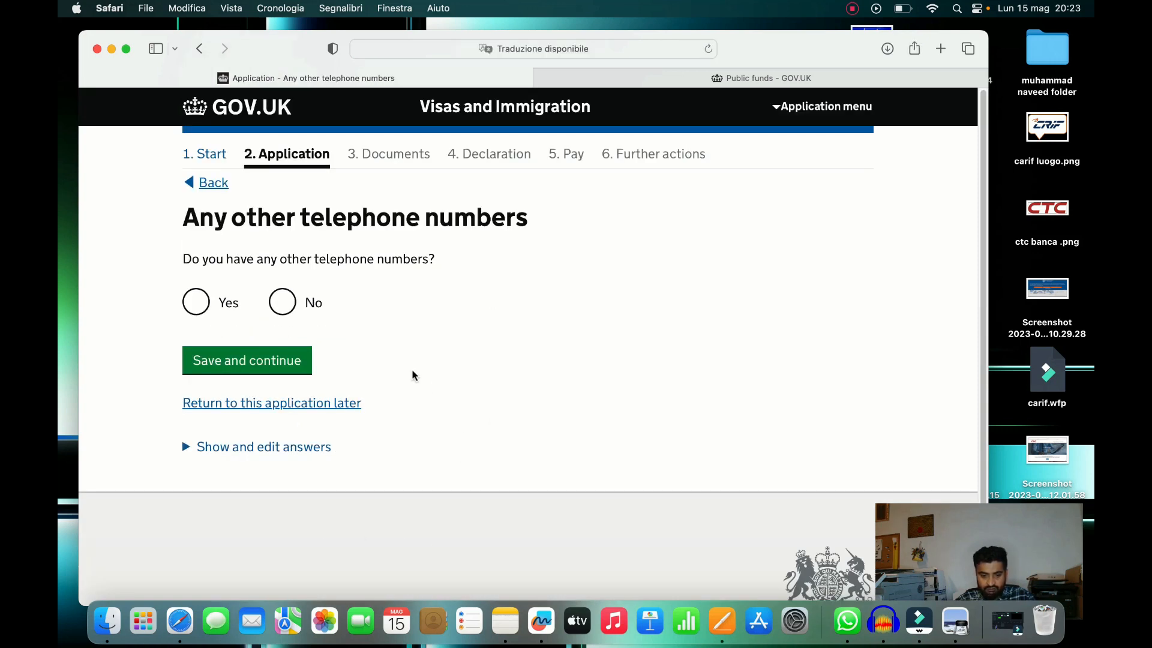
Answer No to other telephone numbers and choose contact by both telephone call and SMS
left_click(282, 303)
left_click(304, 369)
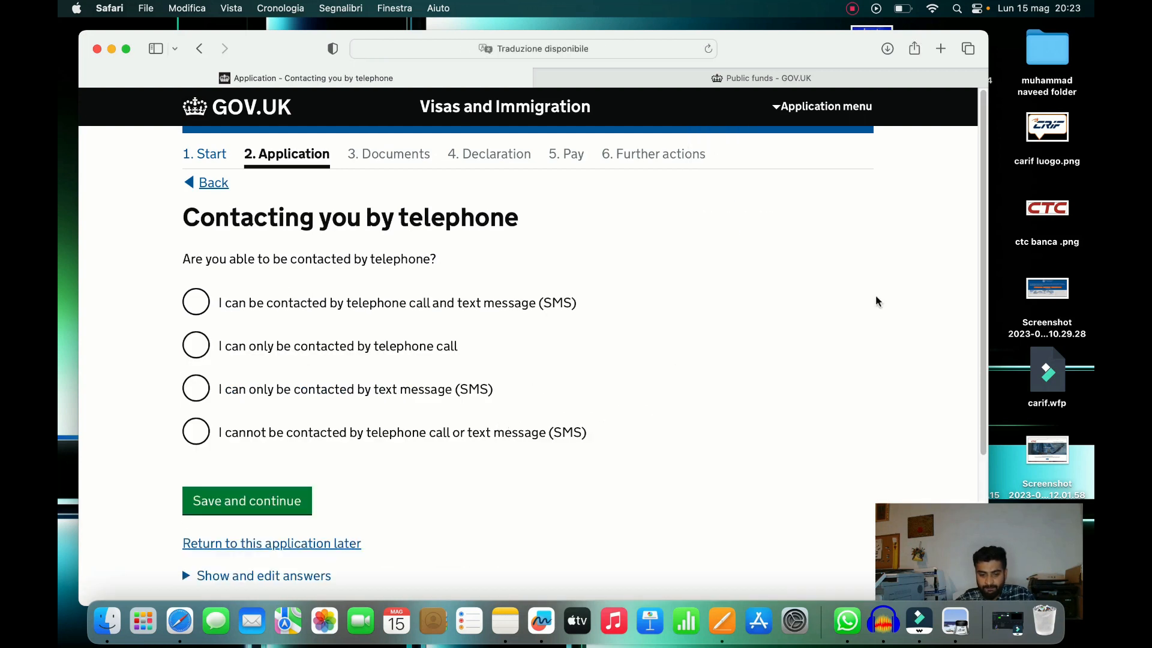
left_click_drag(988, 224, 988, 227)
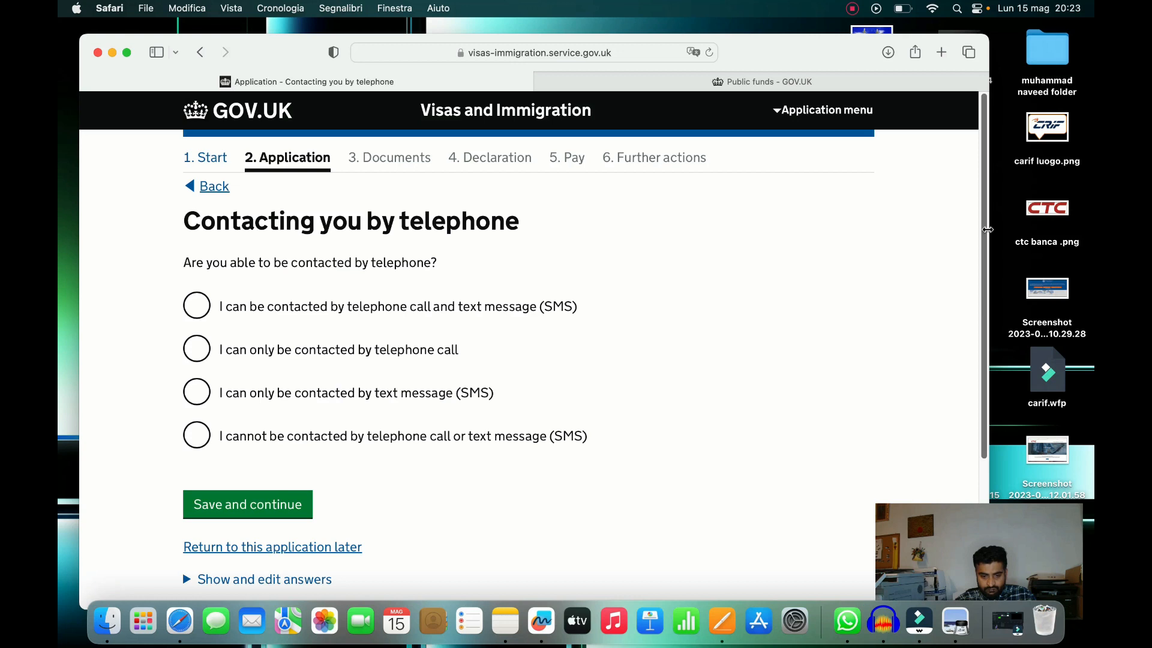
mouse_move(989, 223)
left_mouse_down()
mouse_move(985, 254)
mouse_move(984, 242)
left_mouse_up()
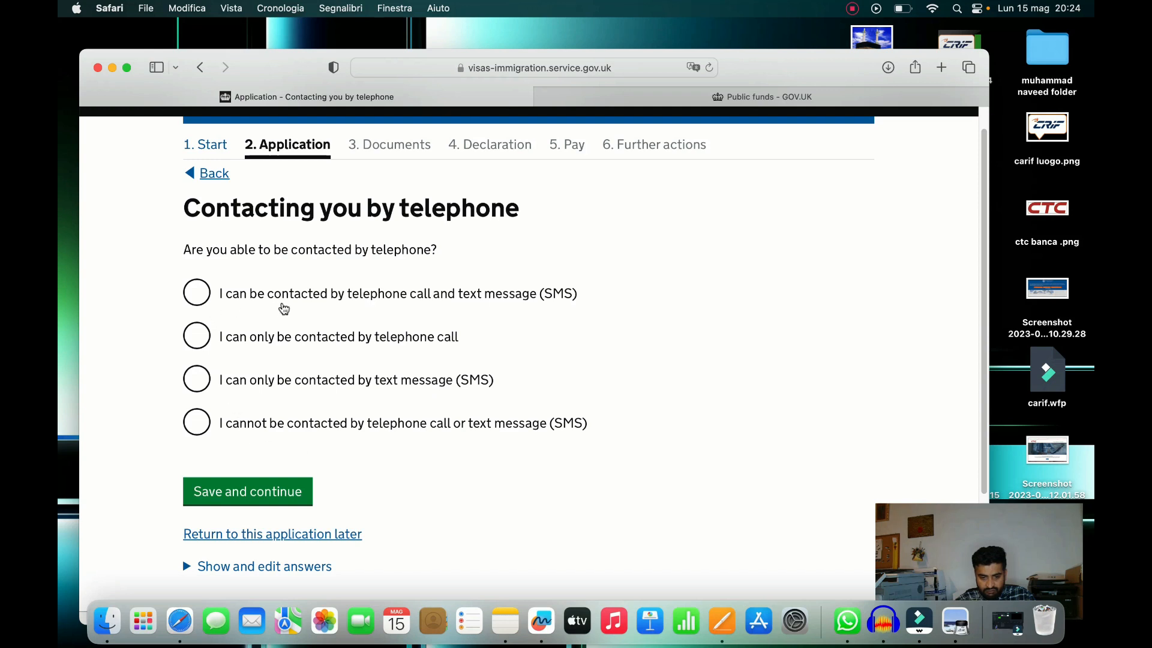
left_click(202, 293)
left_click_drag(986, 239, 998, 319)
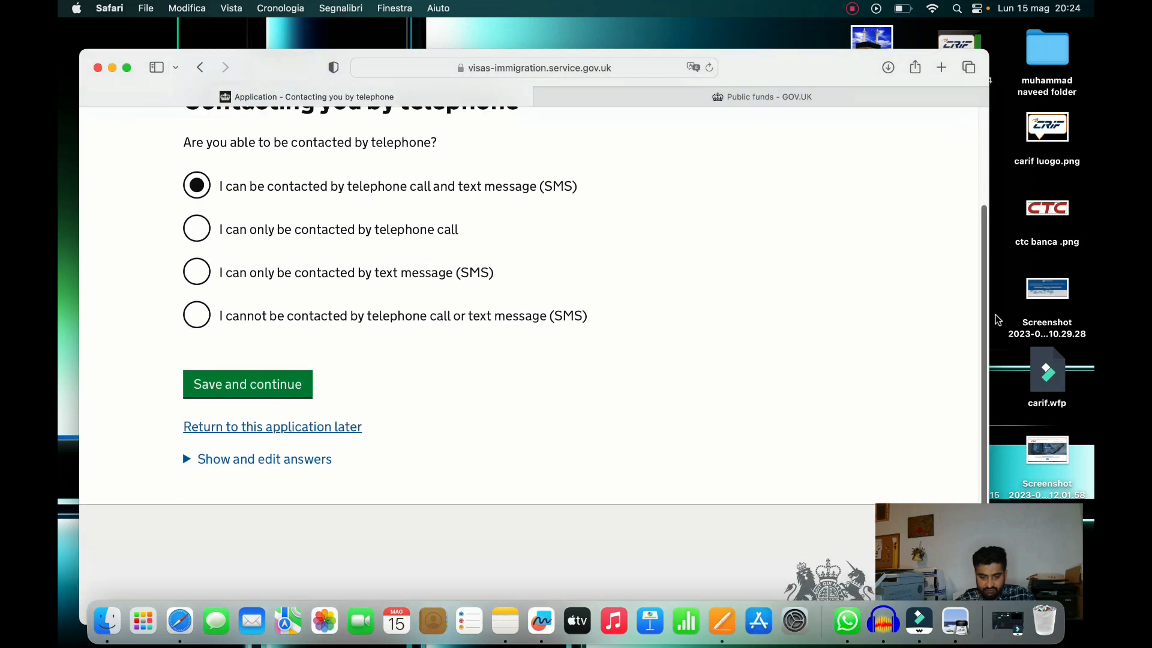
left_click(303, 384)
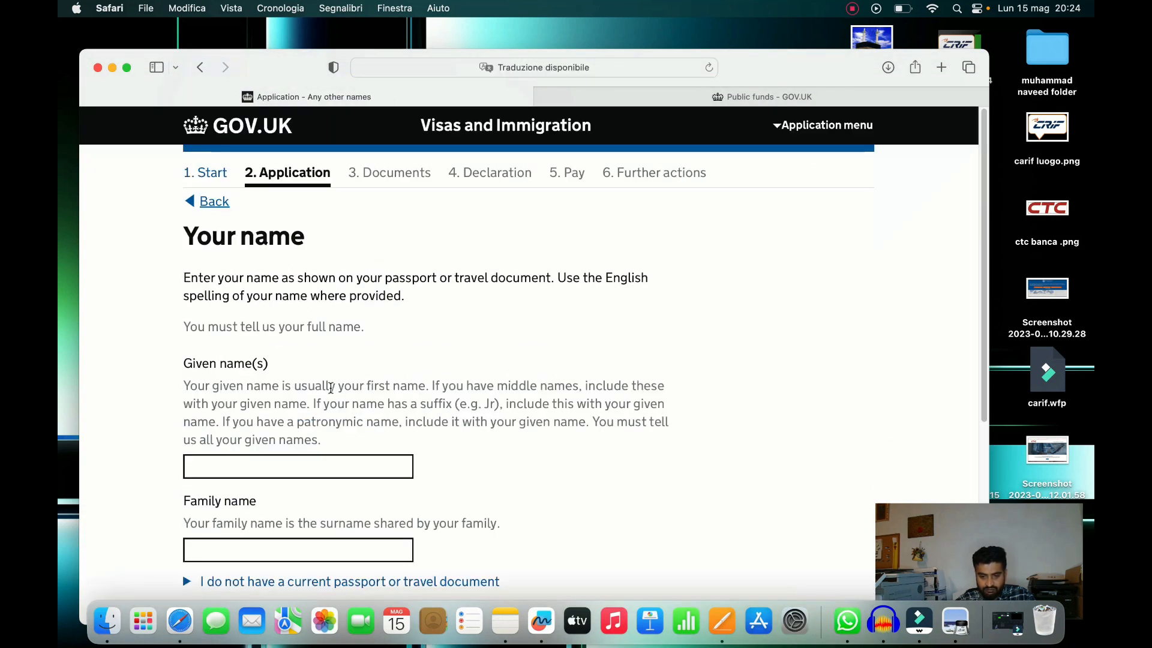
Enter the applicant's given and family names, then answer No to having any other names
left_click(337, 459)
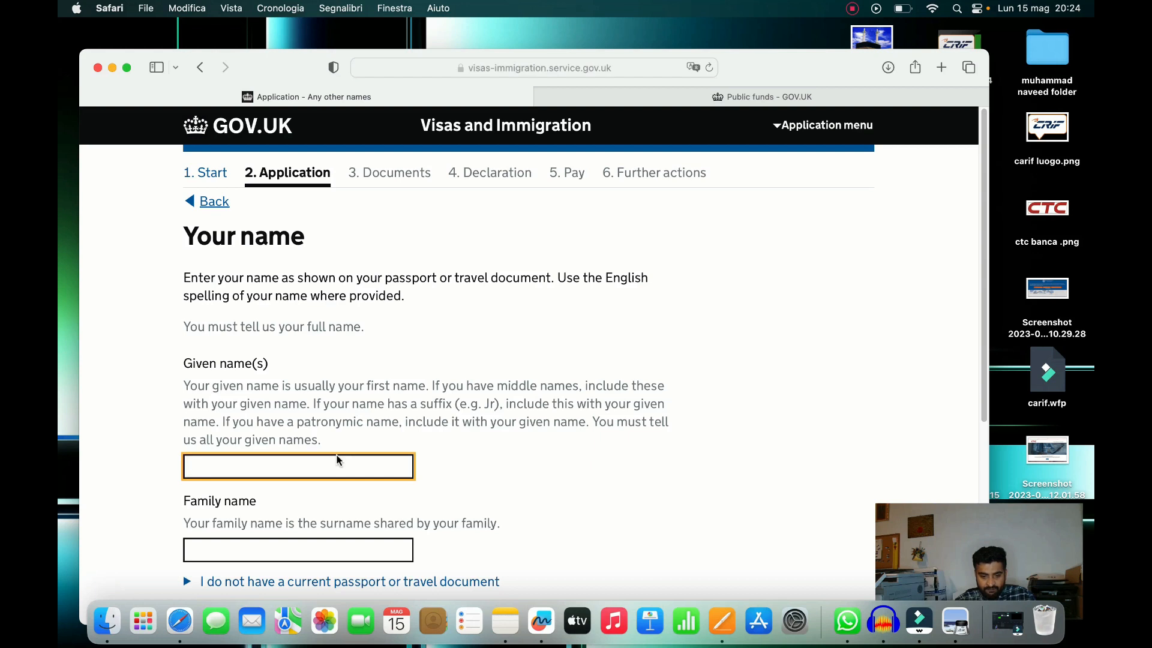
key("Tab")
key("Tab")
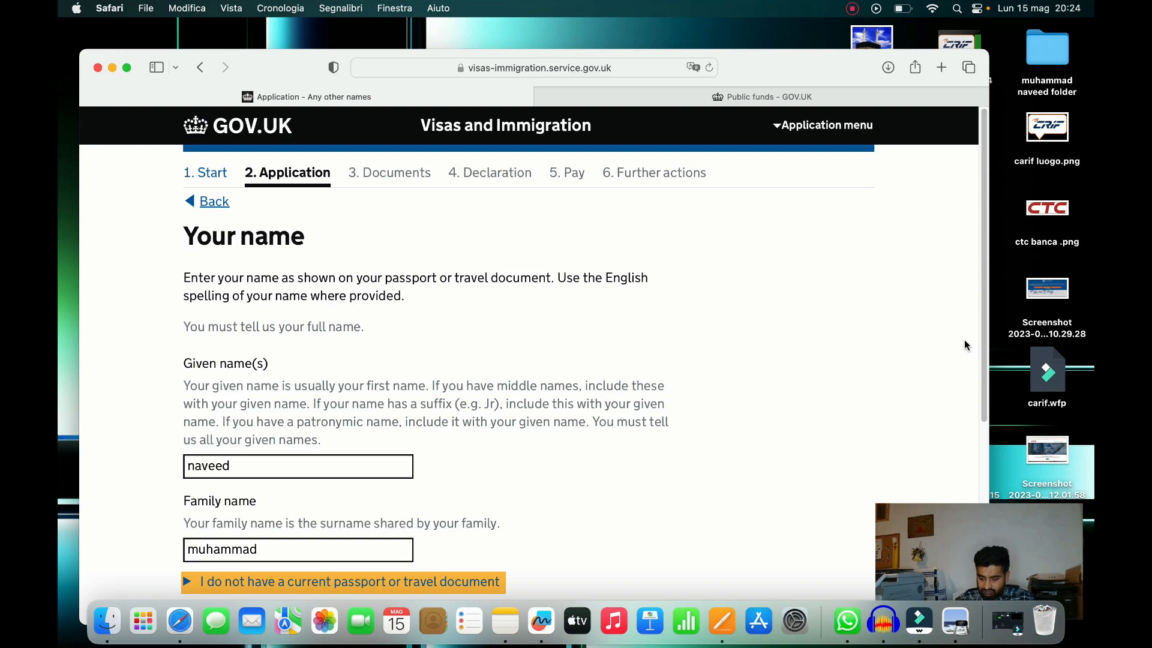
scroll(964, 345, "down", 5)
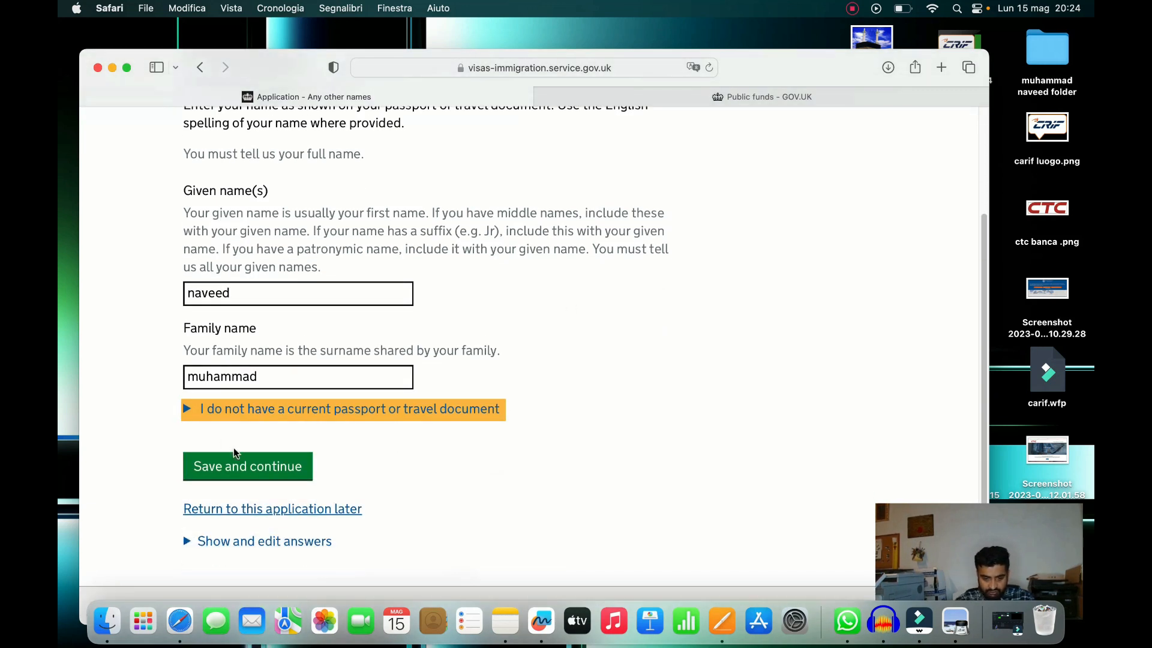
left_click(235, 463)
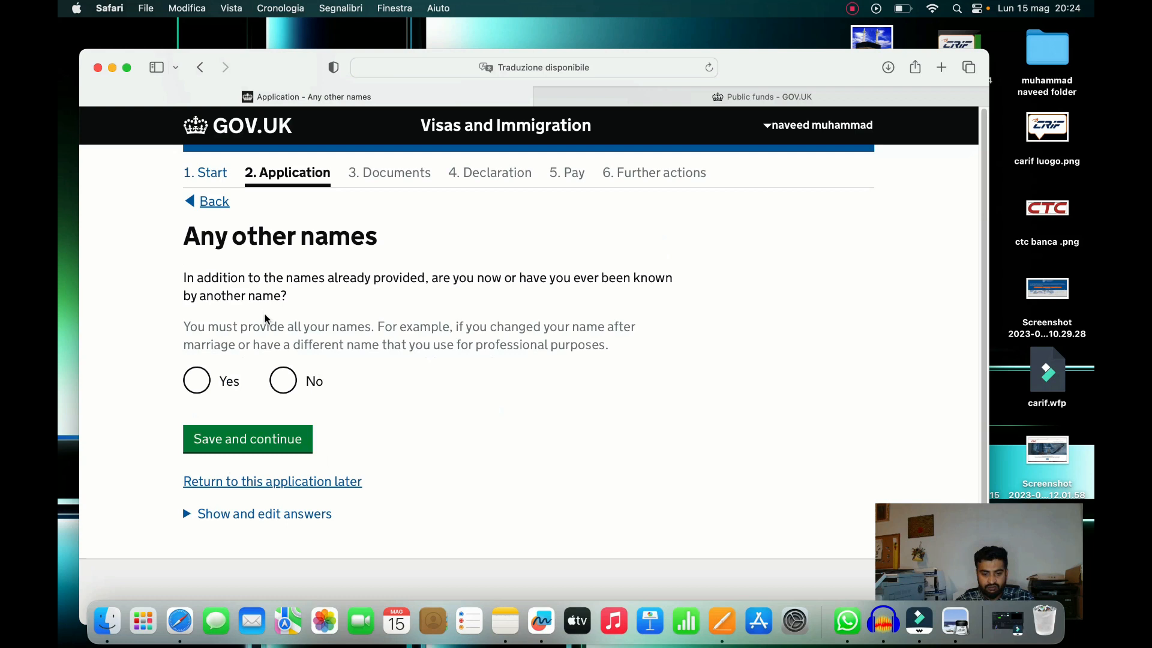
left_click(283, 380)
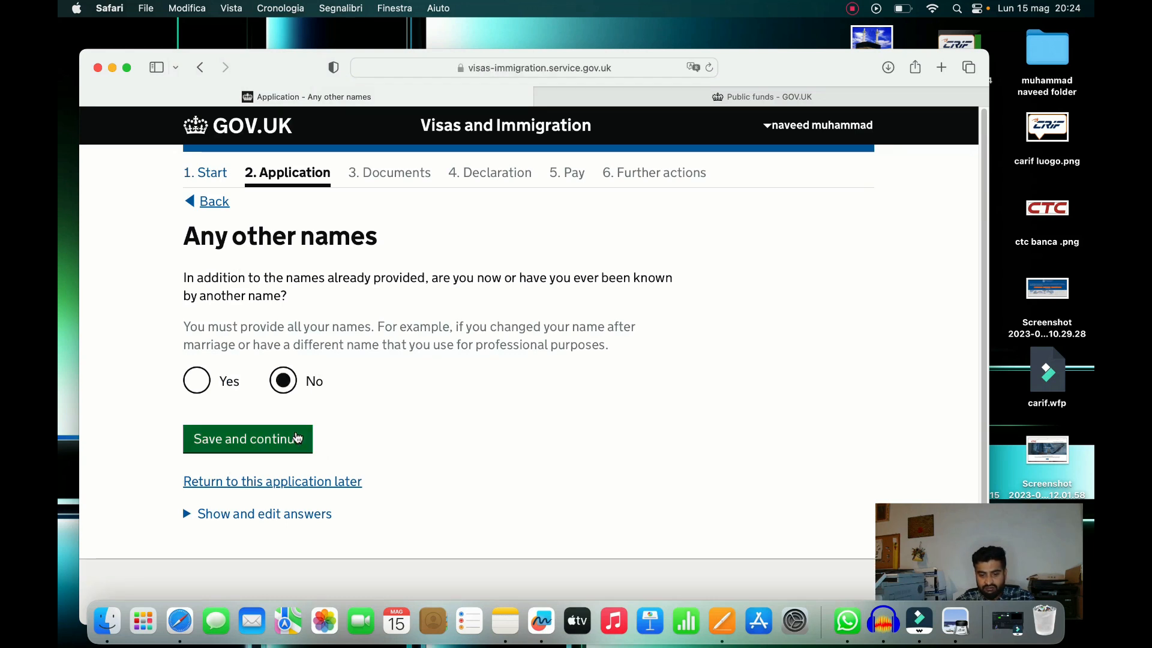
left_click(295, 438)
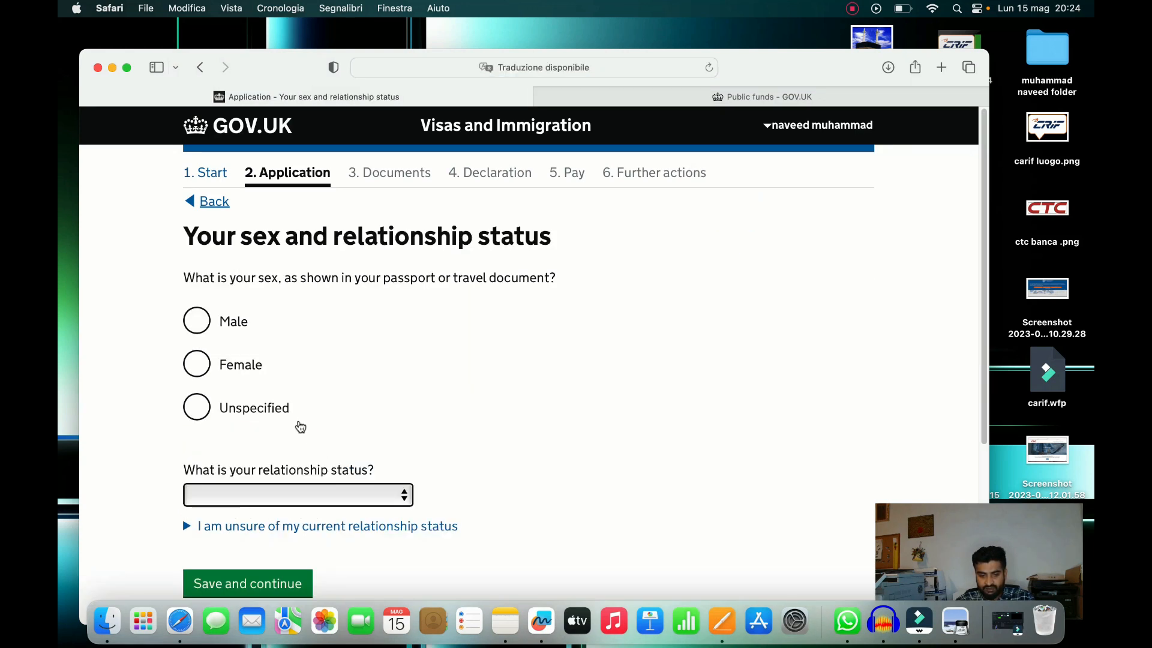
Set sex to Male and relationship status to Single, correcting an accidental Married choice, and save
left_click(200, 318)
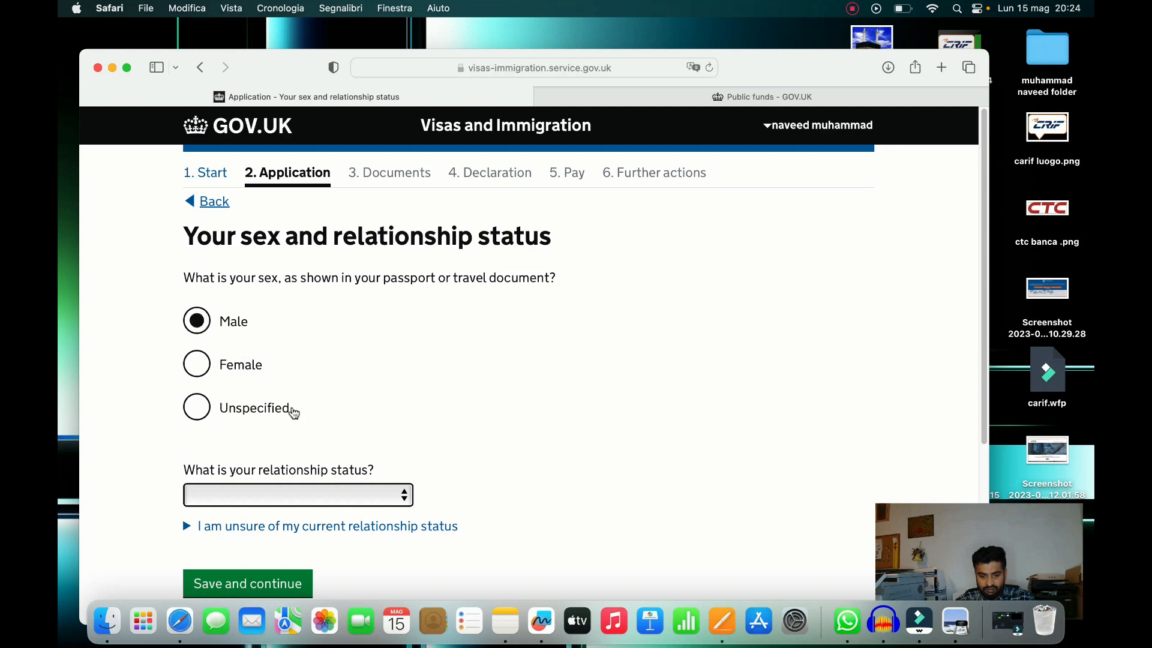
left_click(364, 495)
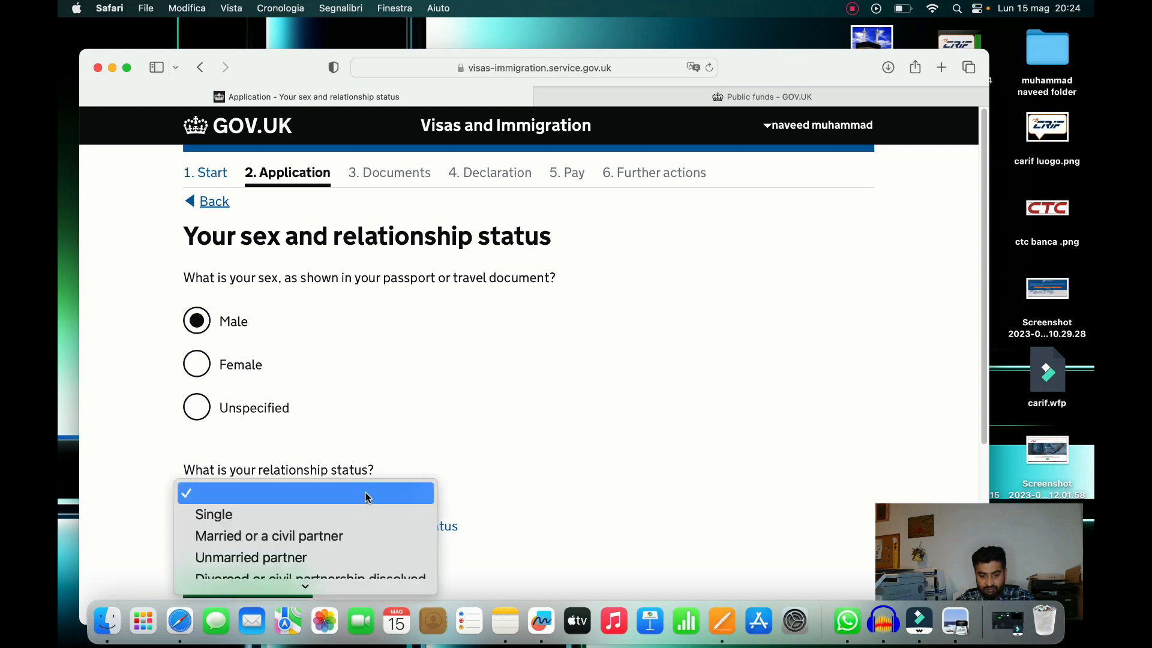
left_click(984, 292)
scroll(983, 275, "down", 5)
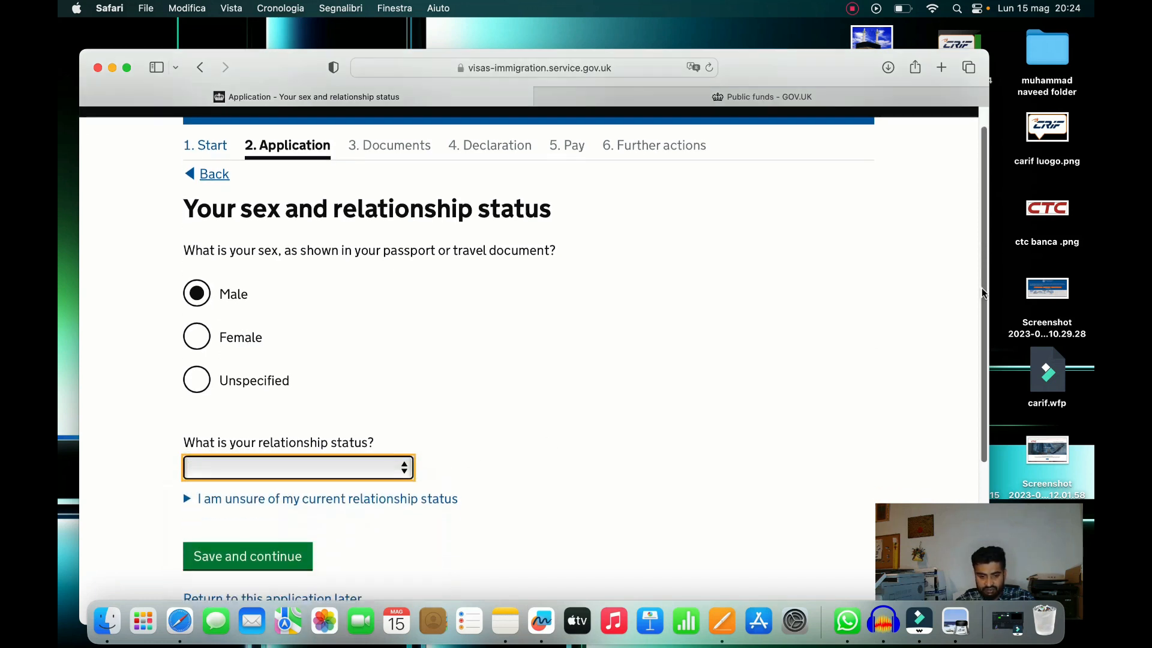
left_click(406, 348)
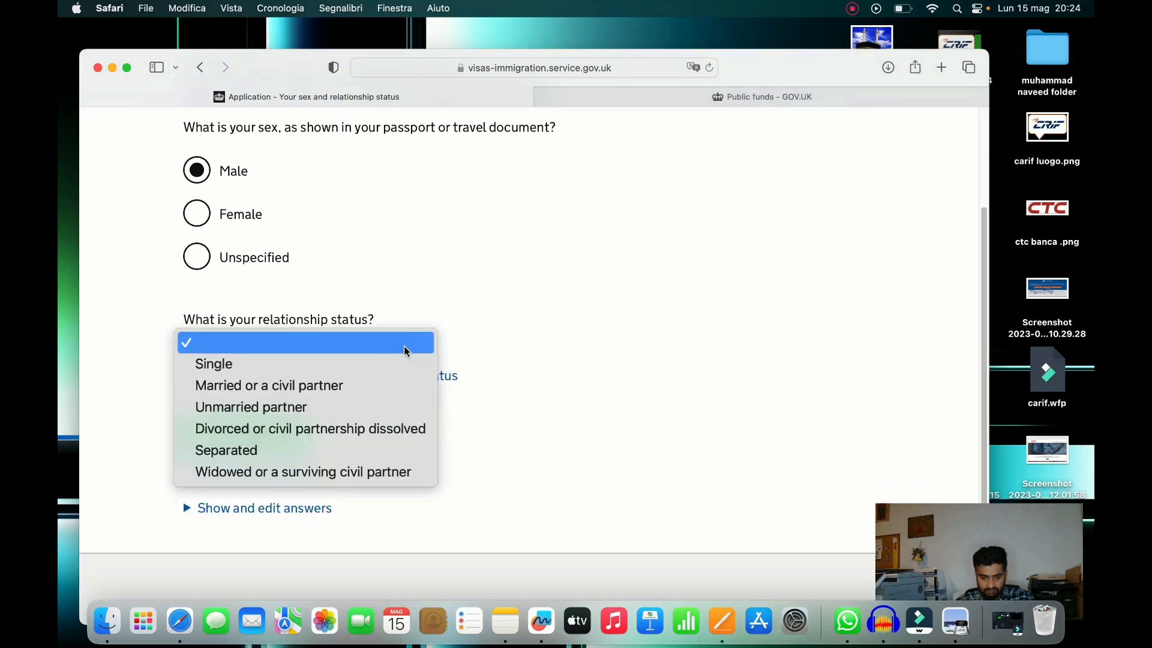
left_click(396, 388)
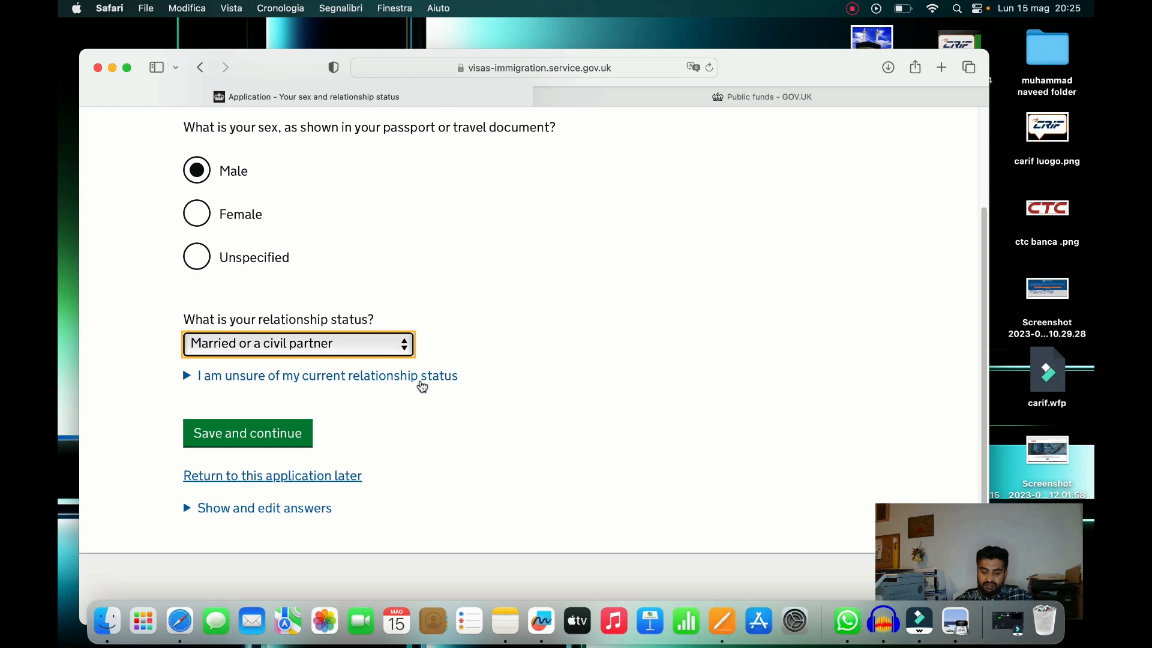
left_click(408, 354)
left_click(216, 318)
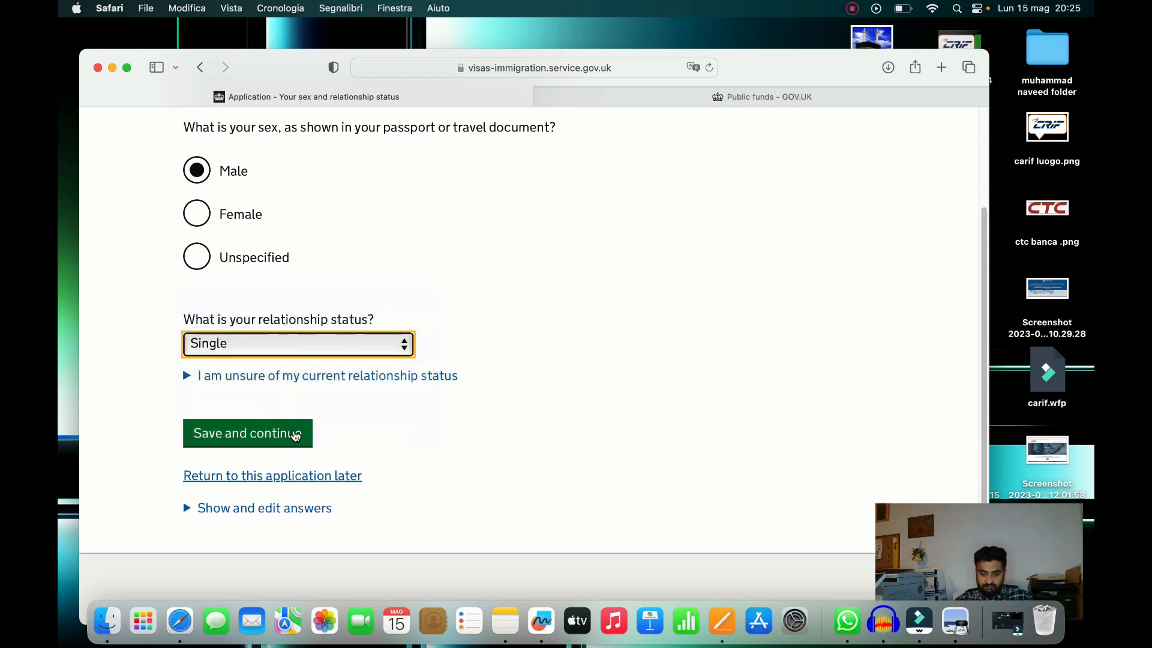
left_click(288, 434)
left_click(311, 325)
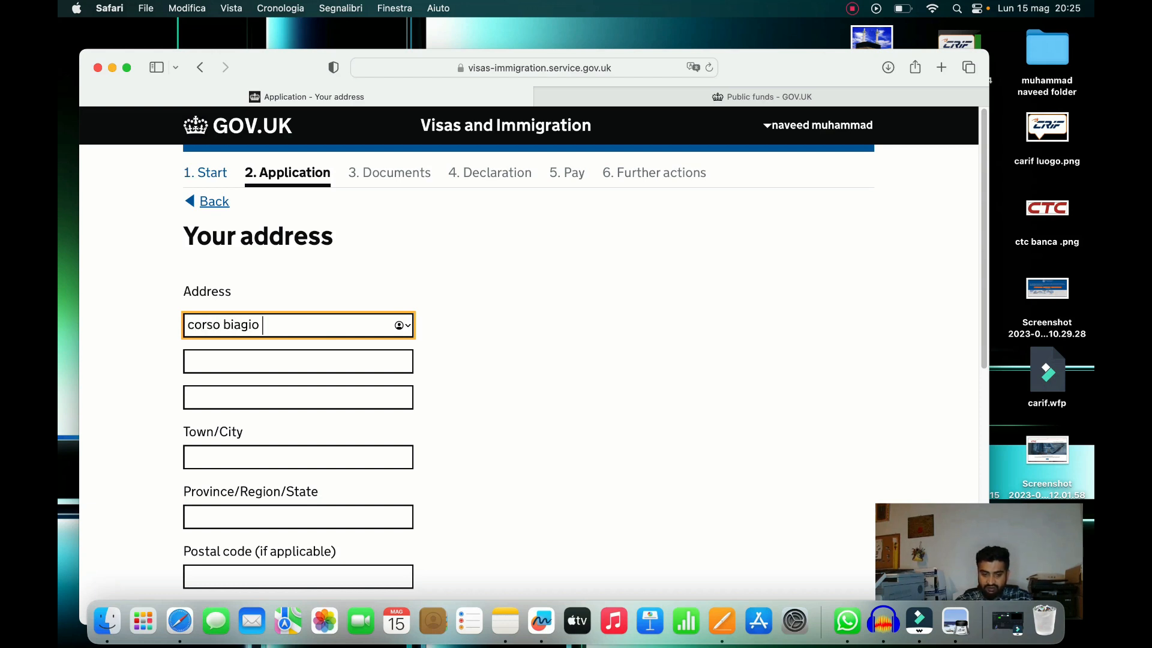
Fill in the street, town and postal code of the home address
key("Tab")
key("Tab")
key("Tab")
key("Tab")
type("ferrara")
key("Tab")
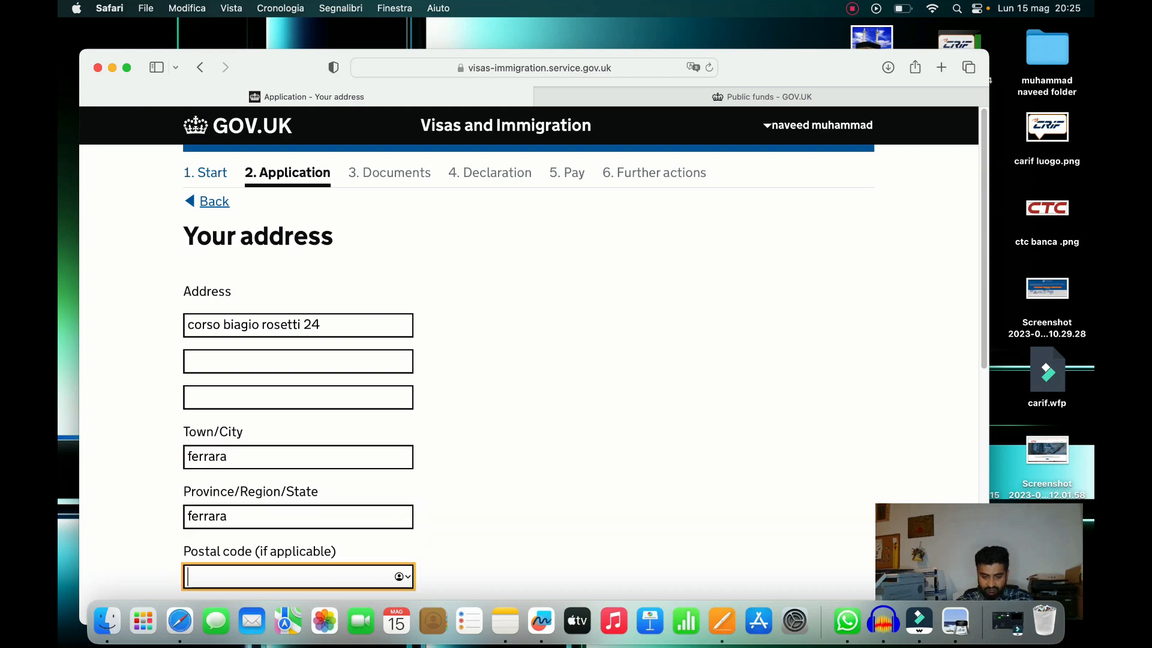
type("4412")
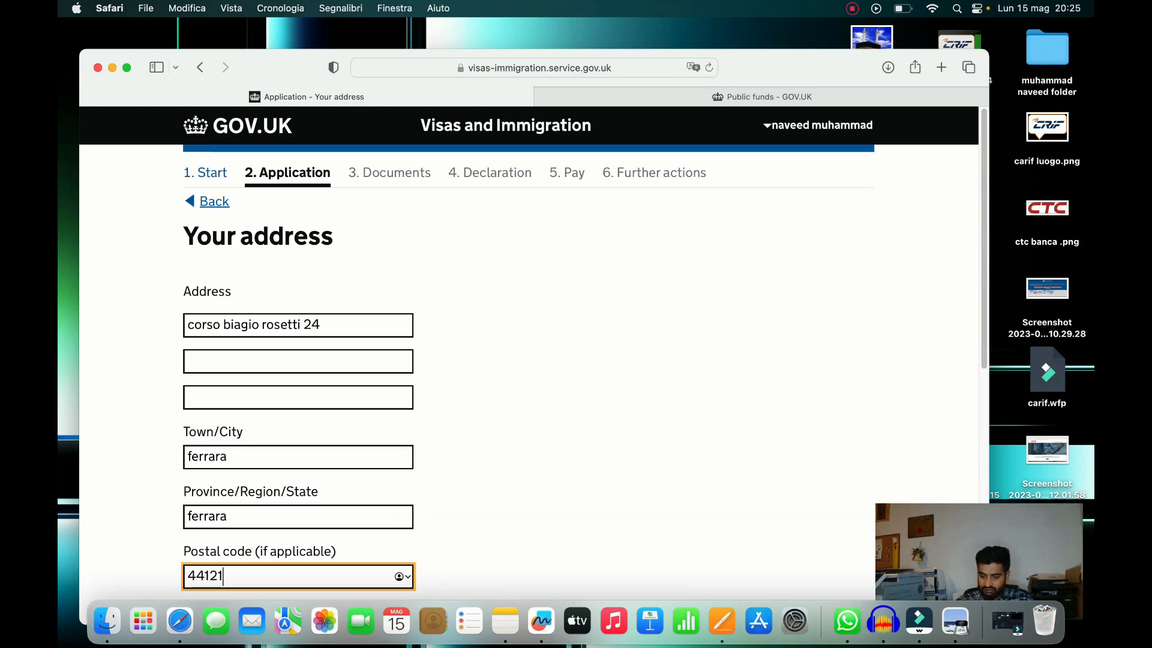
type("1")
key("Return")
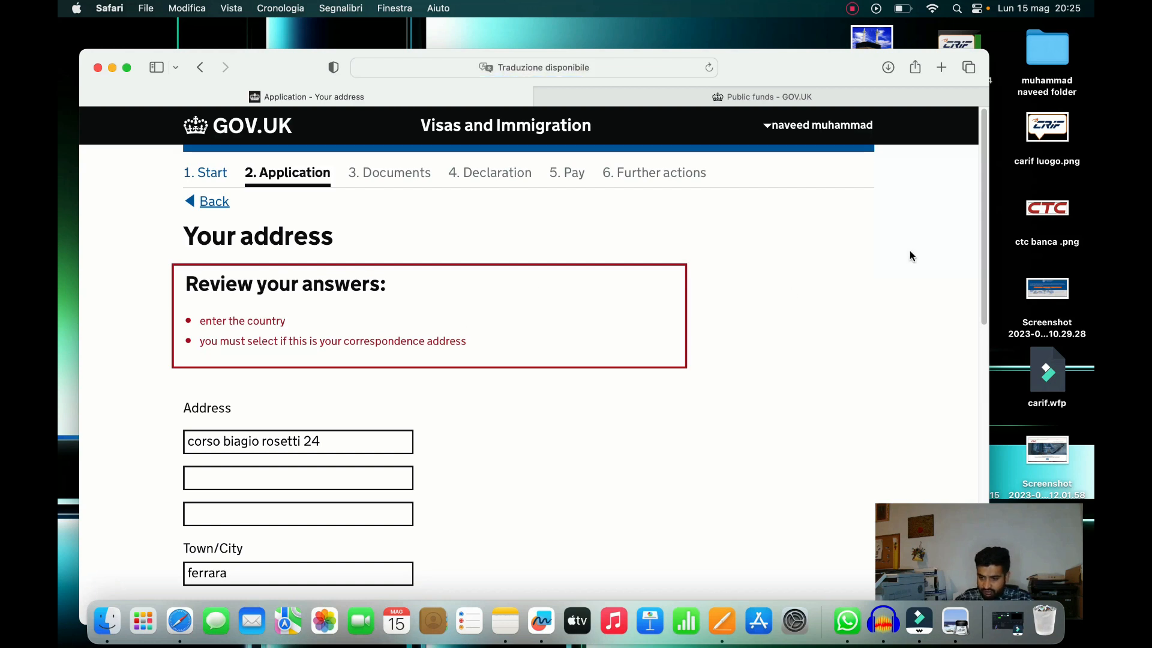
Choose Italy as the country and answer Yes to using it for correspondence
left_click_drag(983, 241, 980, 333)
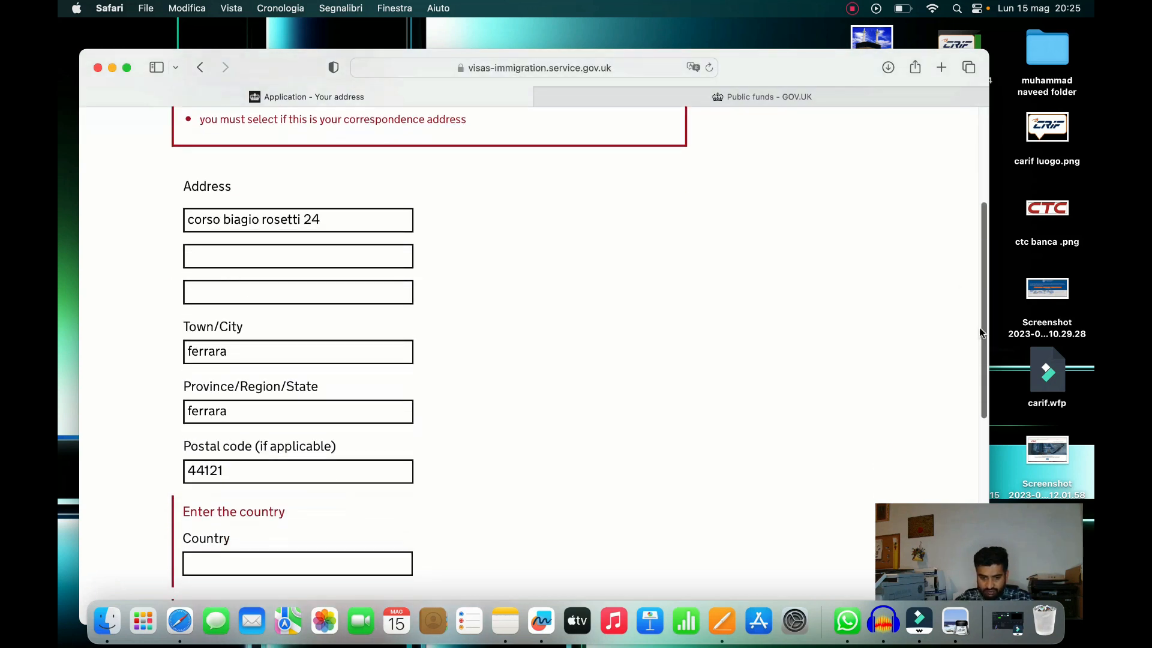
left_click(127, 68)
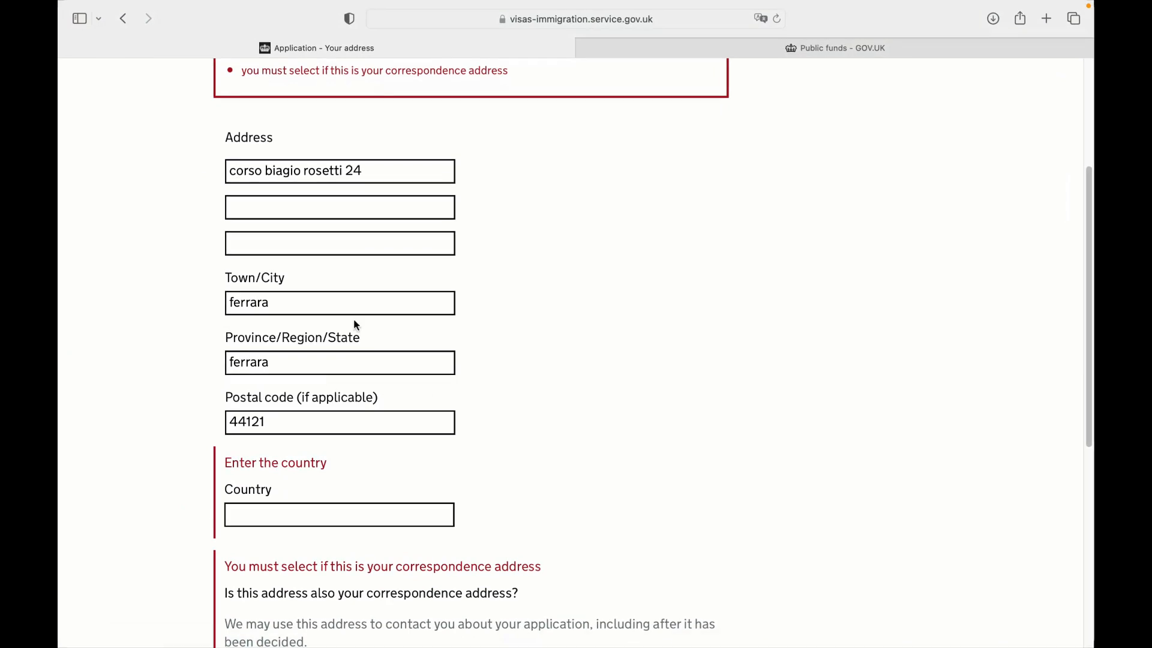
left_click(305, 521)
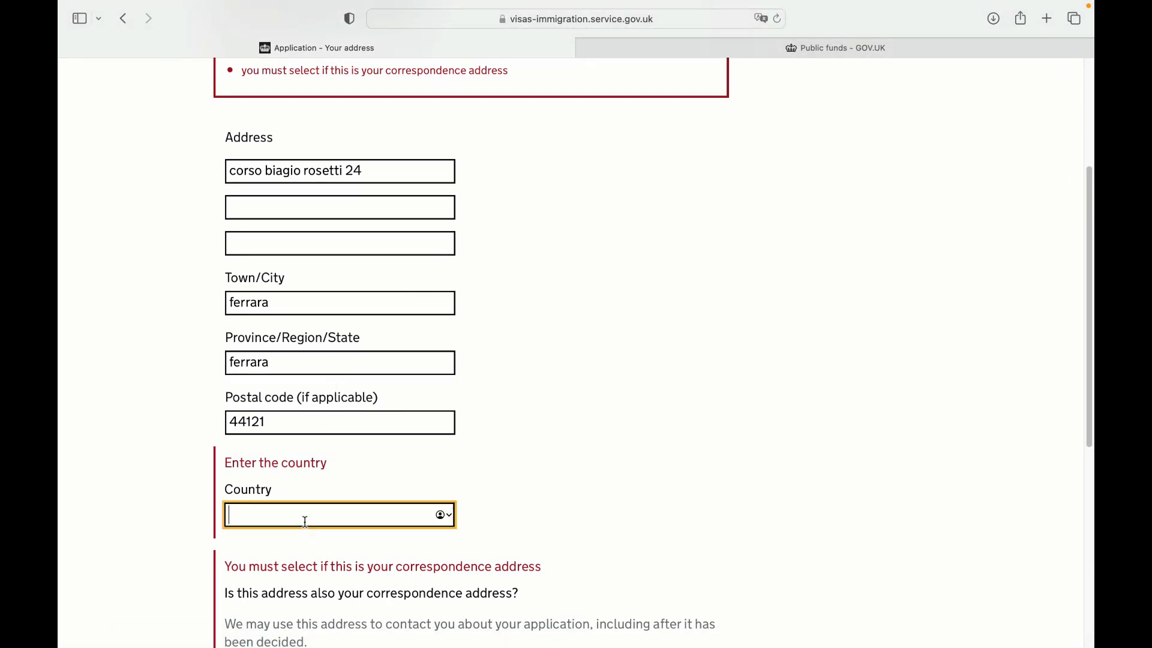
type("ita")
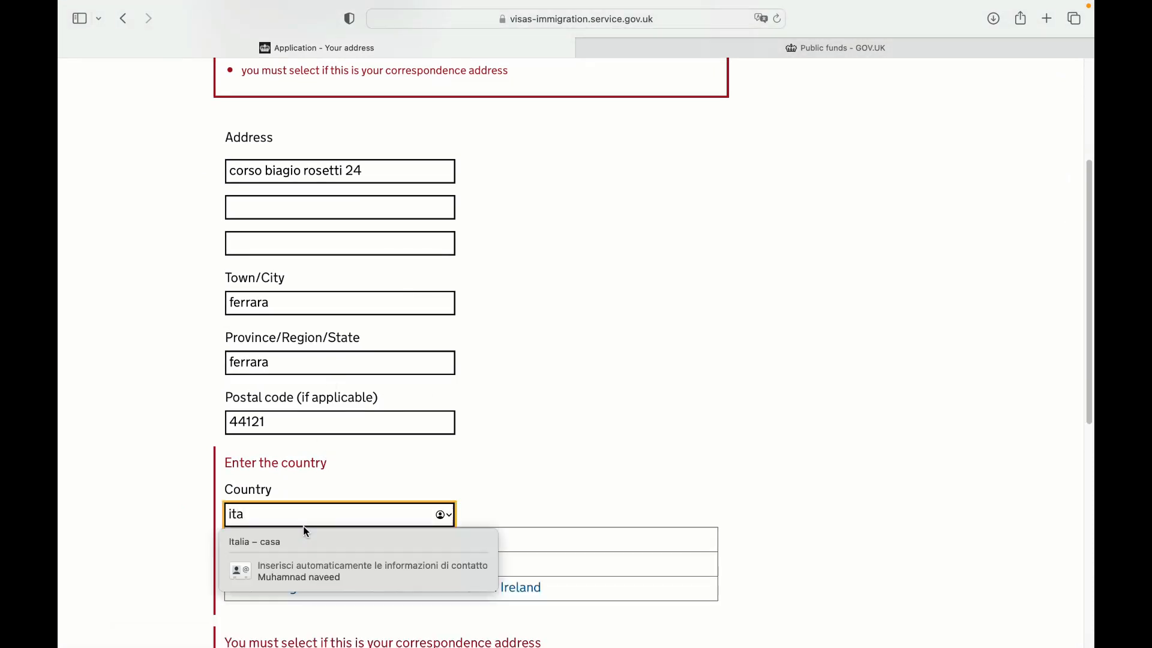
left_click(594, 543)
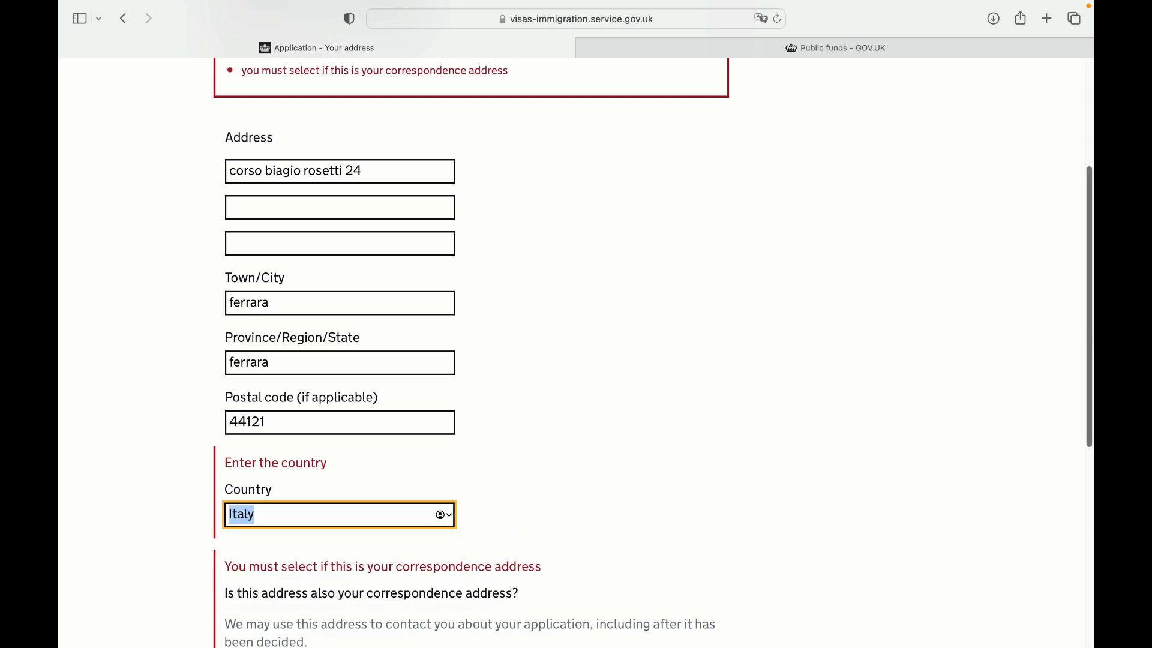
scroll(216, 341, "down", 6)
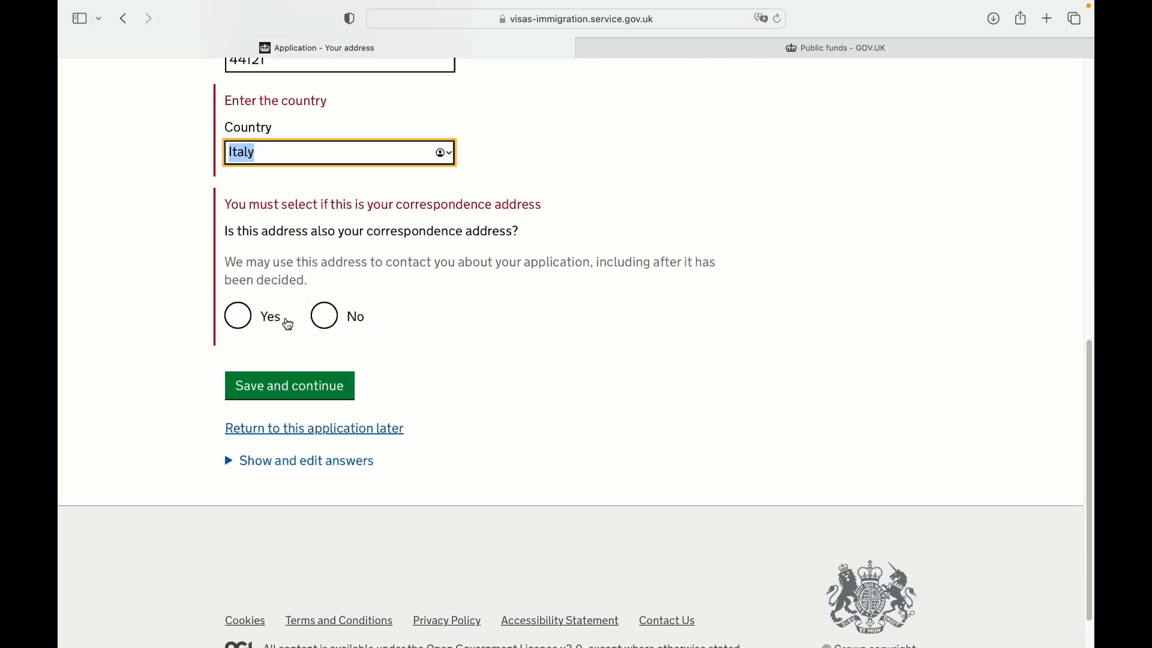
left_click(235, 317)
Save the address and record 8 years lived at the property
left_click(322, 398)
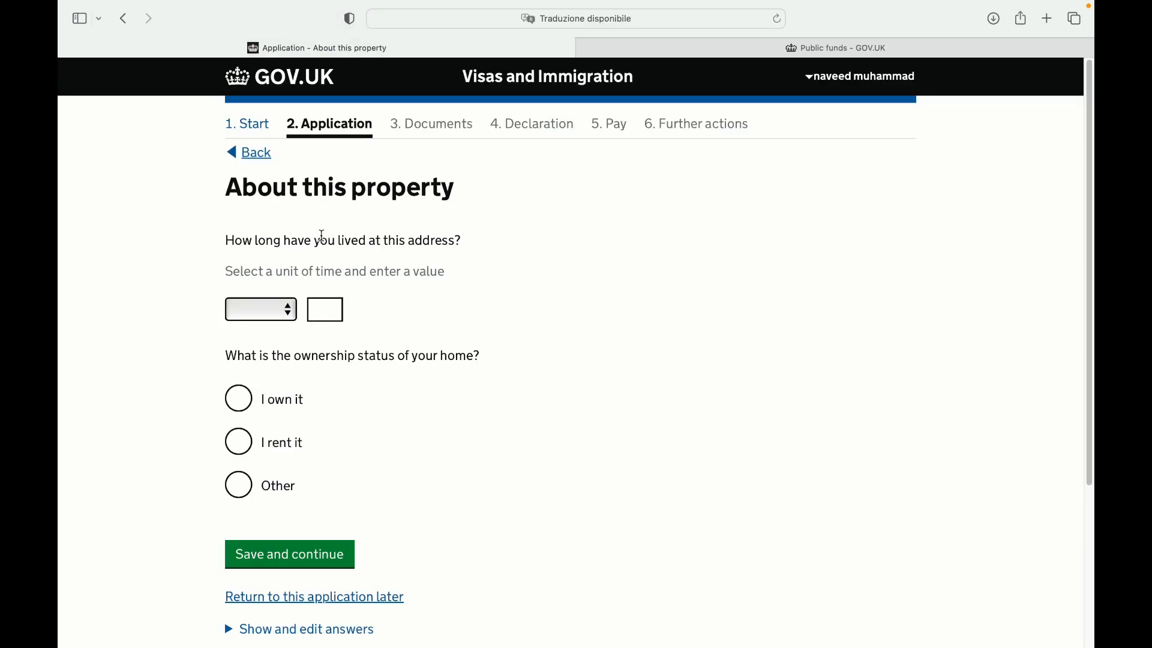
left_click(296, 316)
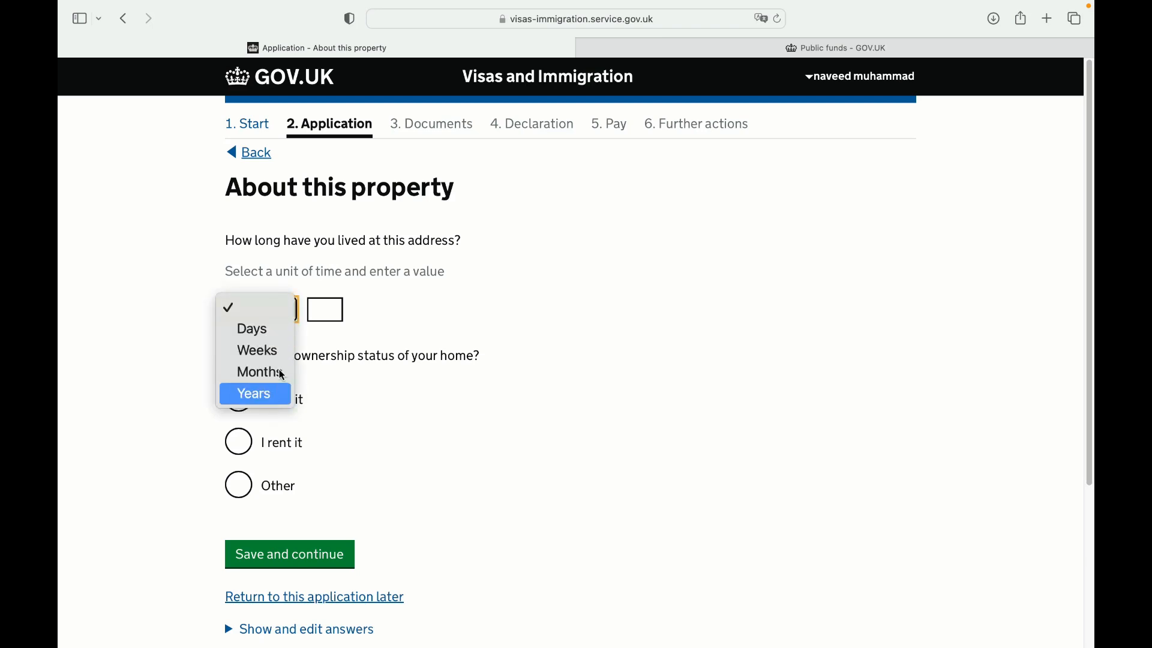
left_click(484, 327)
left_click(285, 314)
left_click(282, 394)
left_click(328, 314)
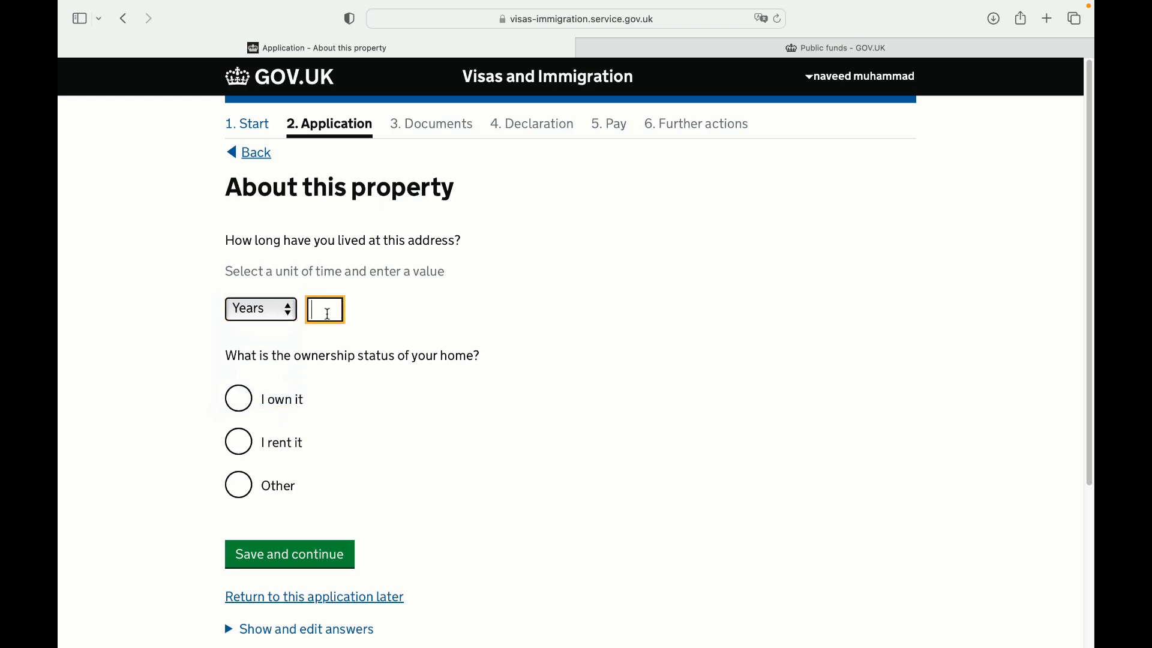
type("8")
Set the property ownership to Other, detailed as 'with family', and save
left_click(239, 398)
scroll(1093, 268, "down", 1)
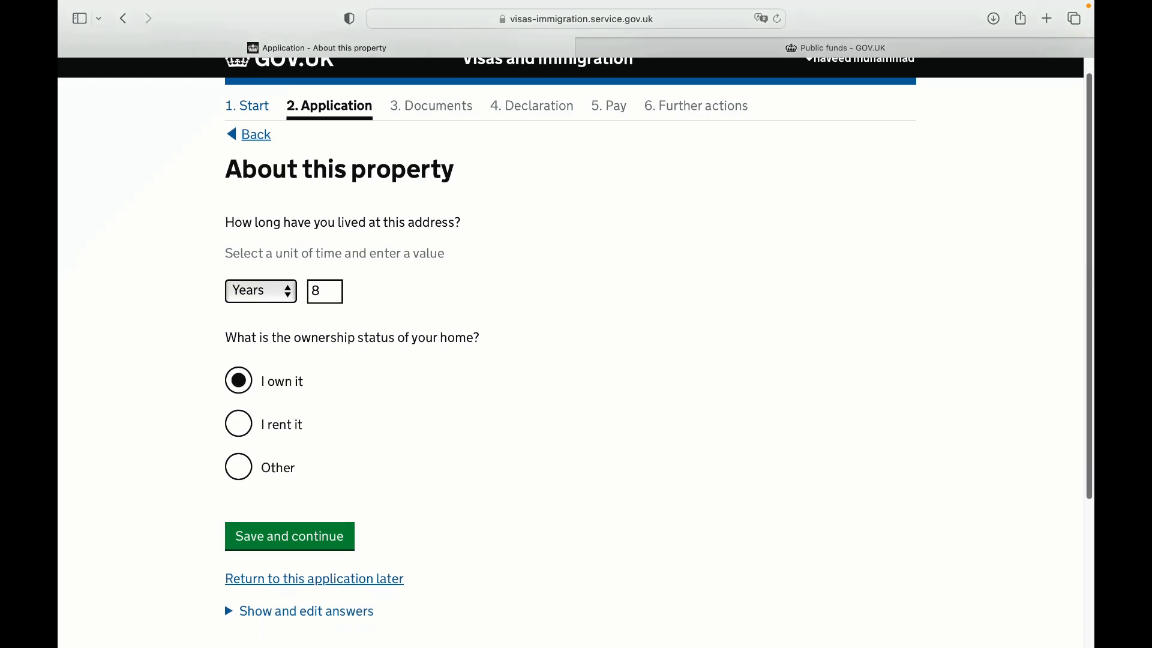
scroll(1090, 267, "down", 1)
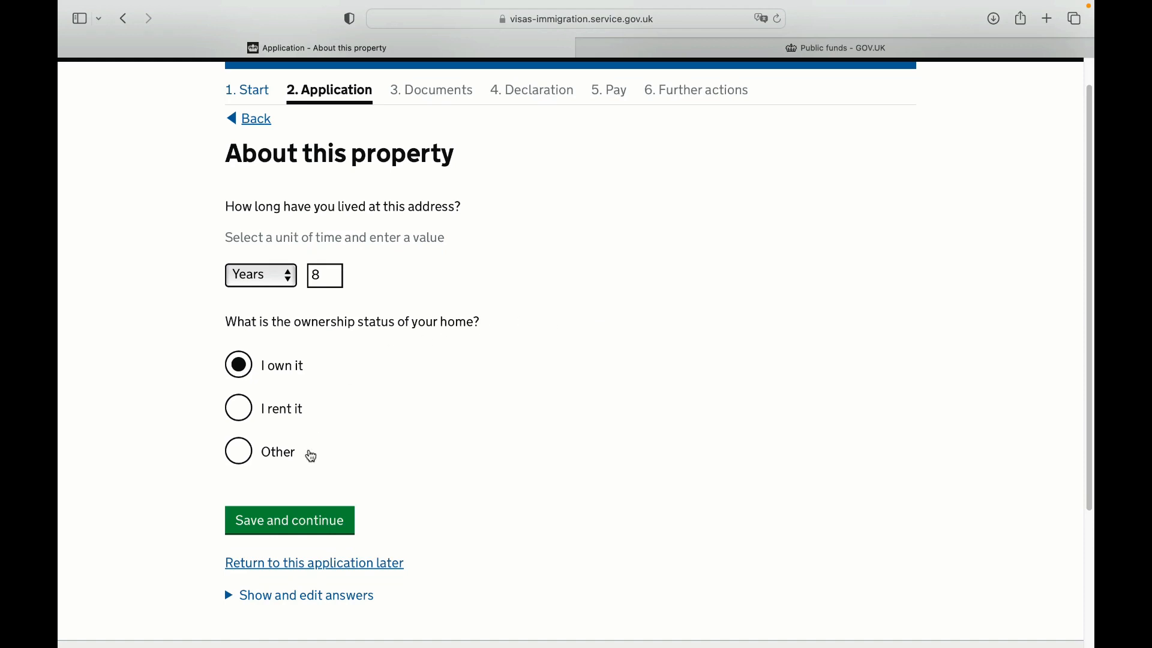
left_click(240, 456)
left_click(335, 549)
type("with ")
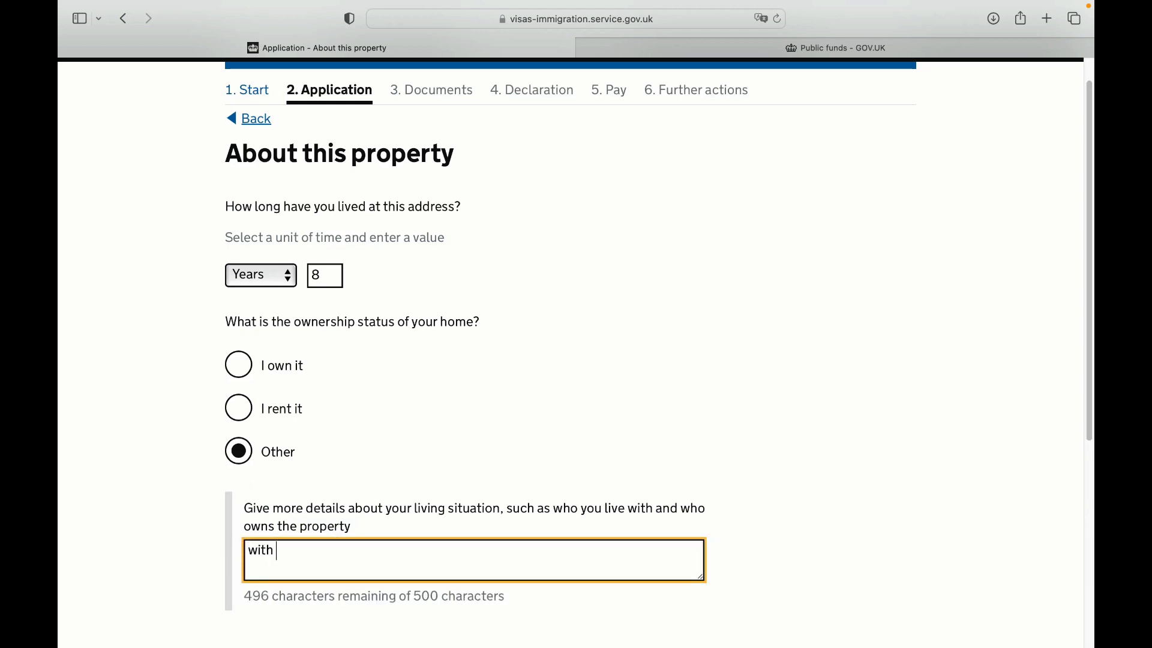
type("family")
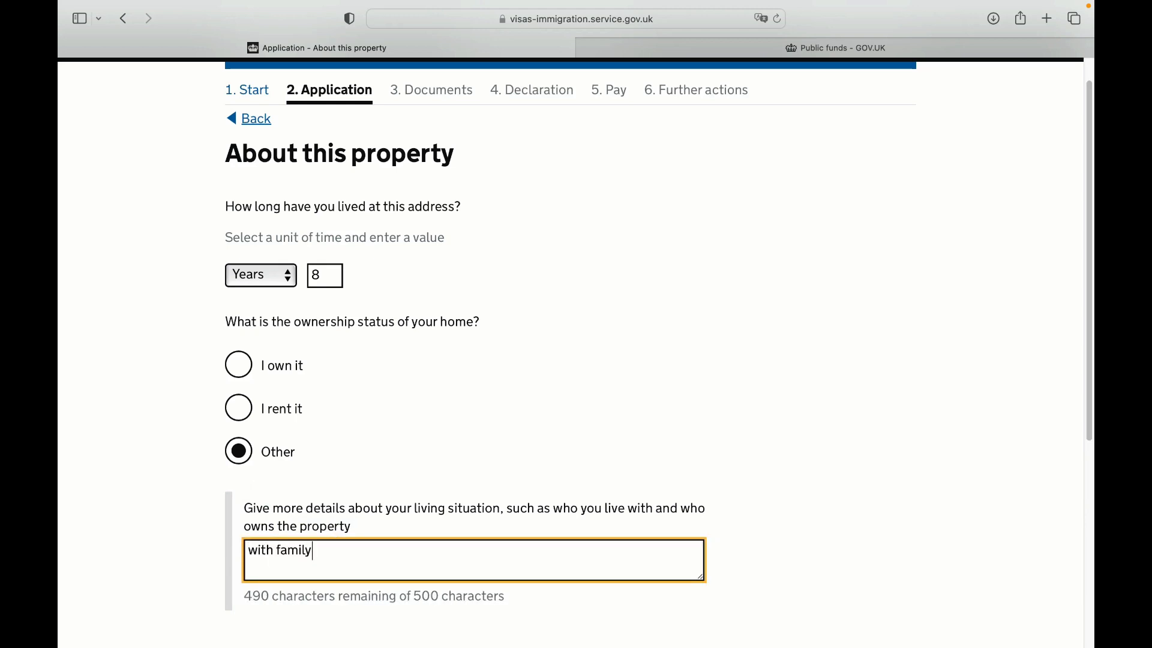
left_click(946, 513)
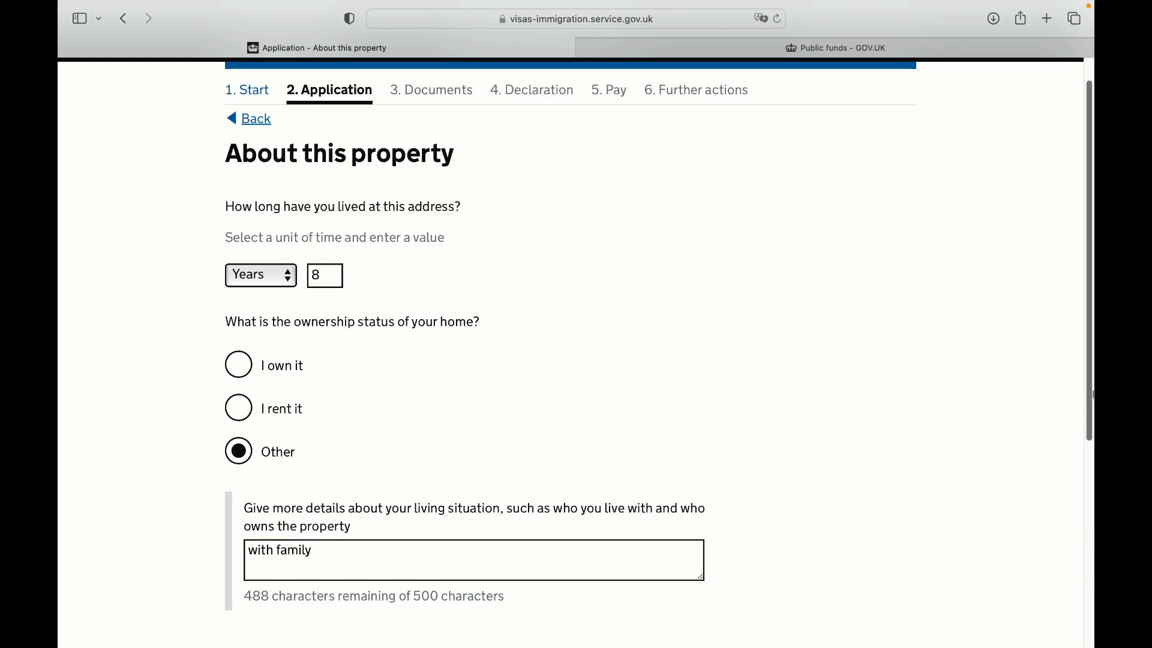
scroll(1092, 394, "down", 5)
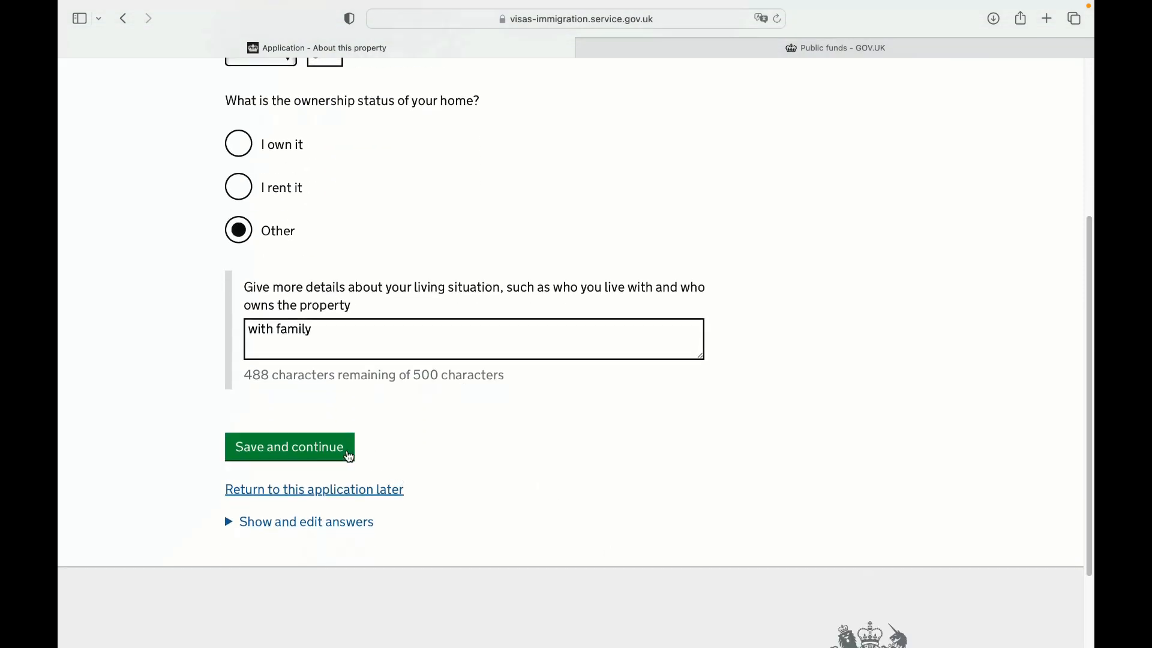
left_click(345, 454)
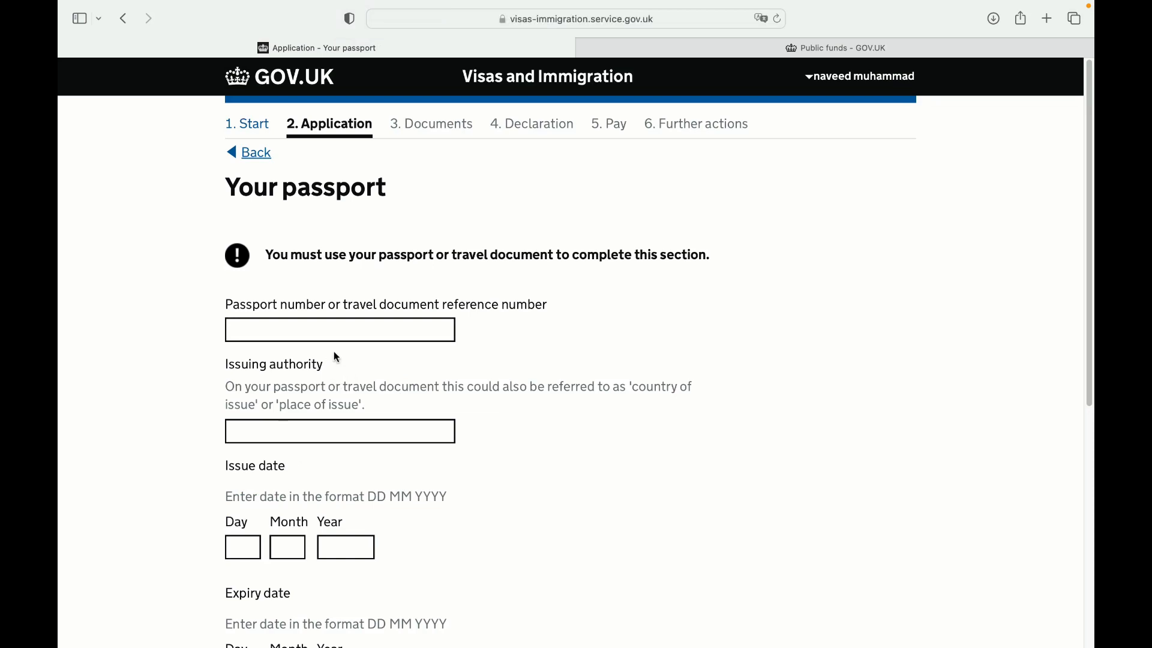
Enter the passport number and the issuing authority 'pakitsan'
left_click(341, 336)
key("Tab")
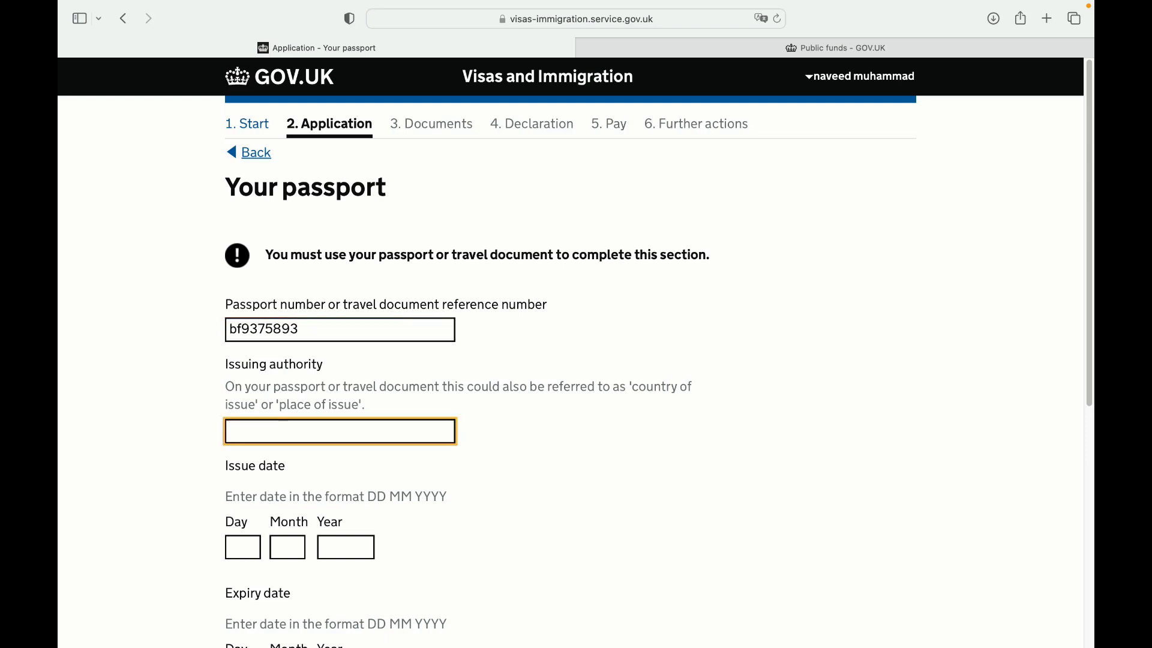
type("pakitsan")
key("Tab")
Enter the passport issue date as 12 6 2019
type("12")
key("Tab")
type("45")
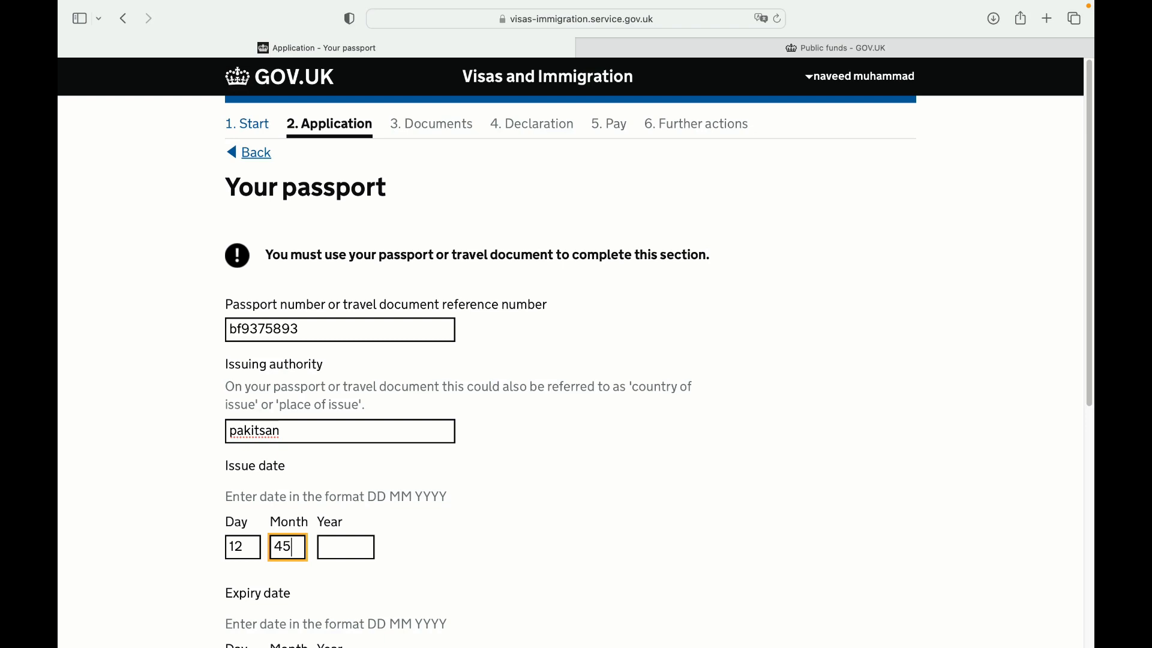
key("shift+Tab")
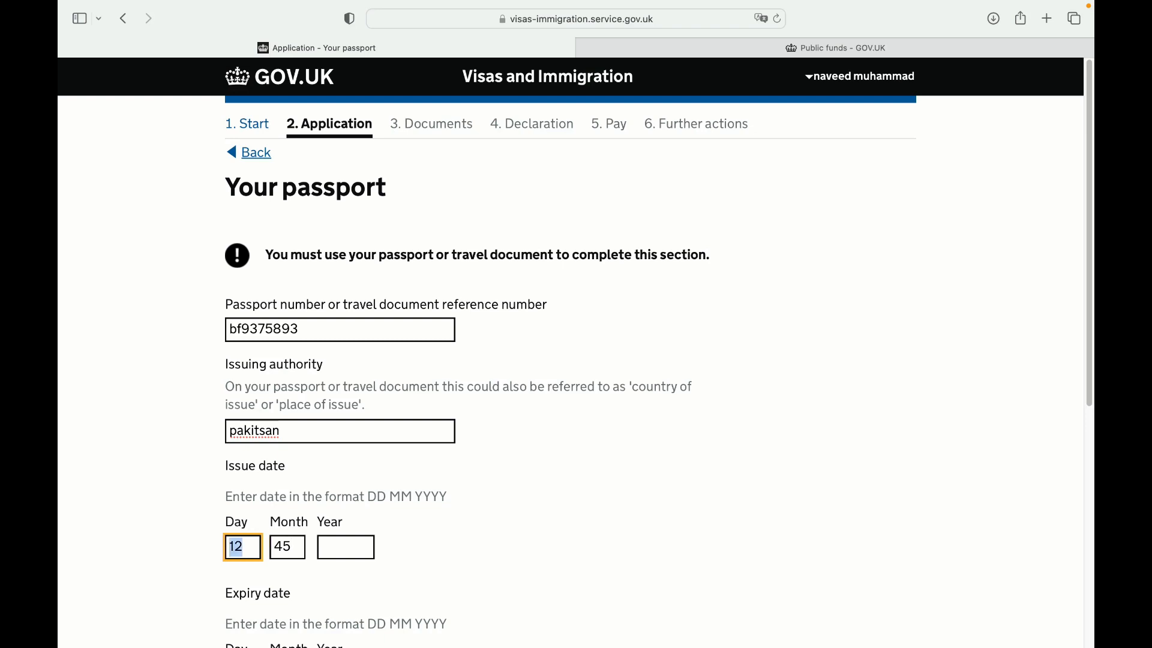
key("shift+Tab")
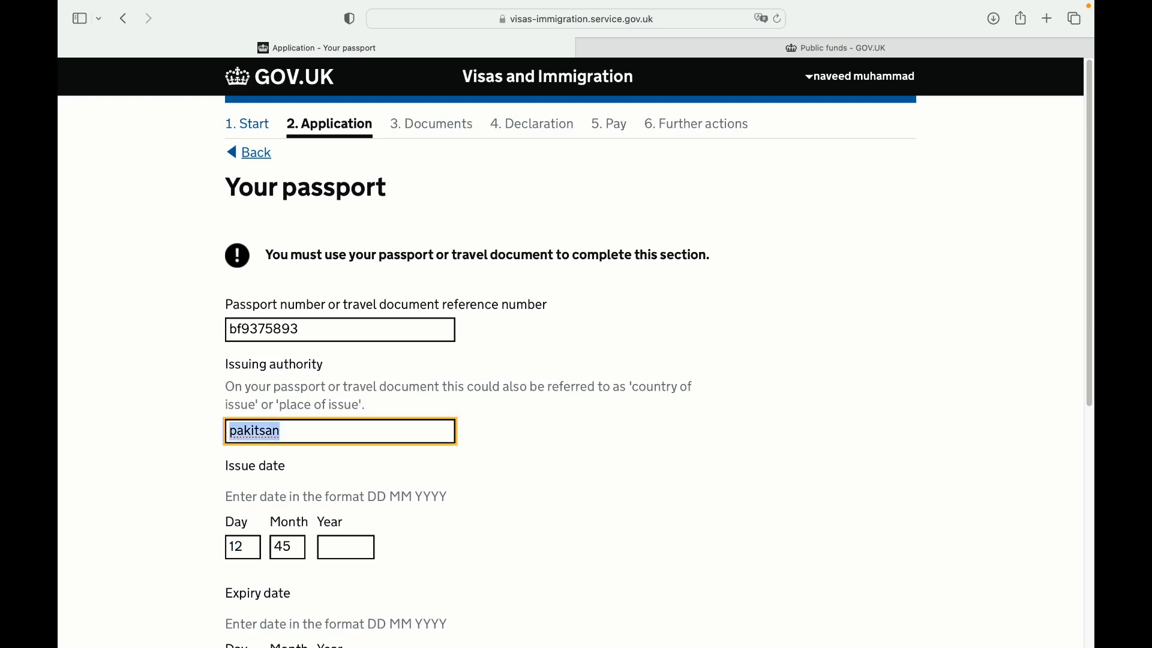
left_click_drag(294, 548, 265, 544)
type("6")
left_click(357, 543)
type("2019")
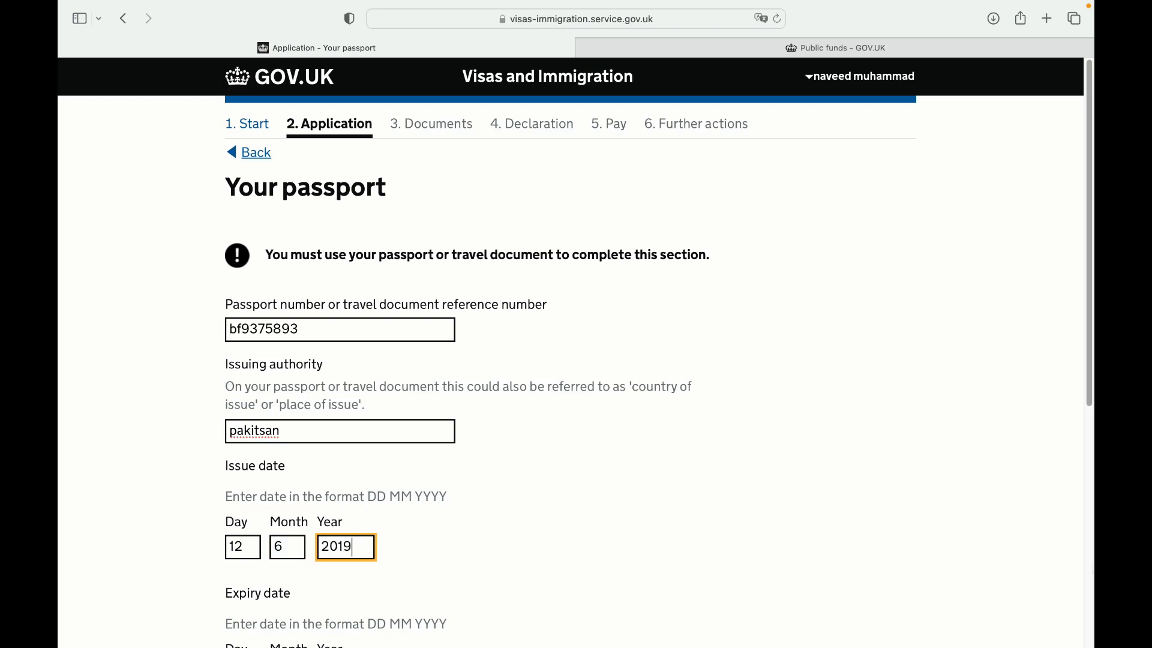
Enter the passport expiry date as 12 06 2029 and save
scroll(746, 622, "down", 7)
left_click(344, 278)
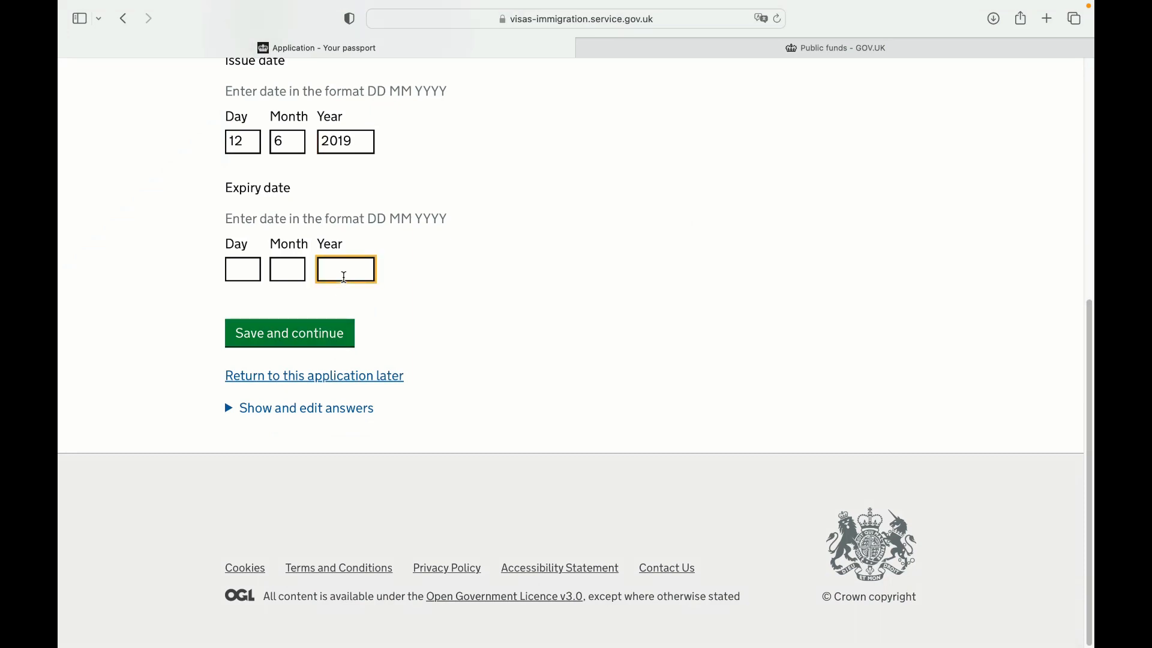
type("2029")
left_click(287, 270)
type("06")
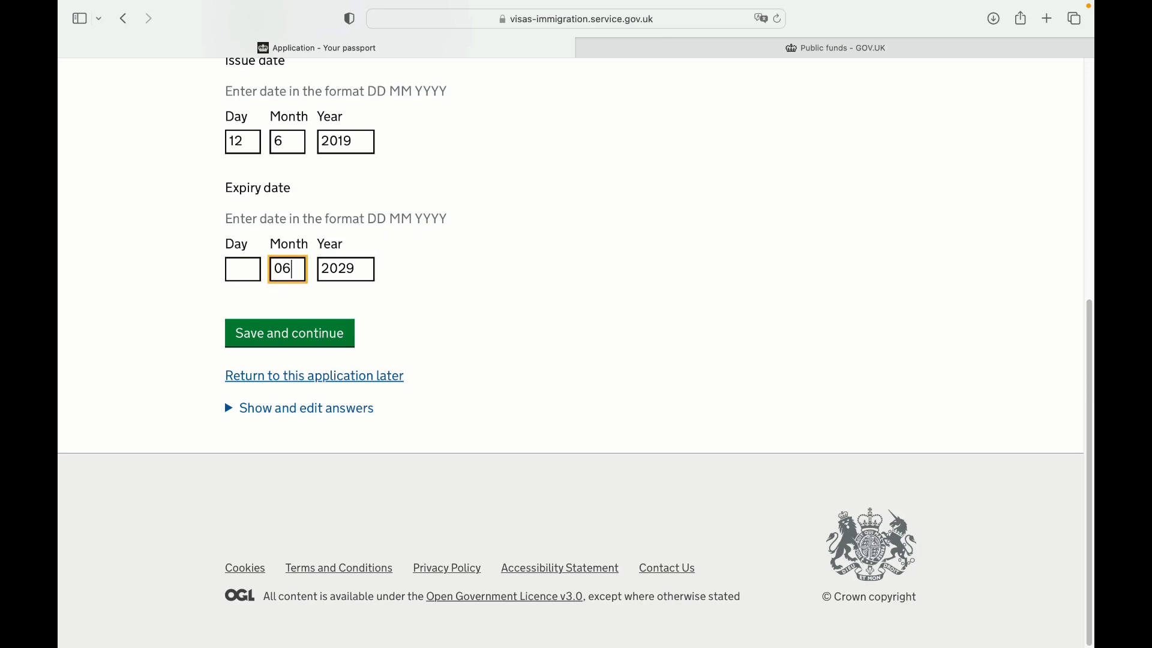
left_click(242, 270)
type("12")
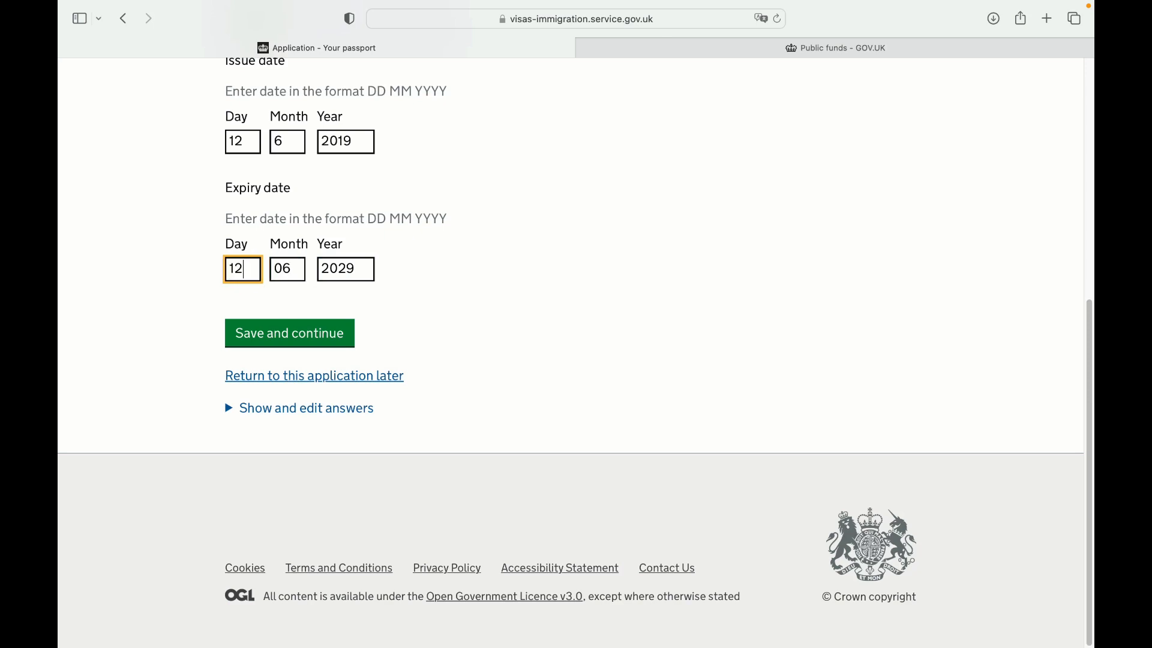
left_click(256, 327)
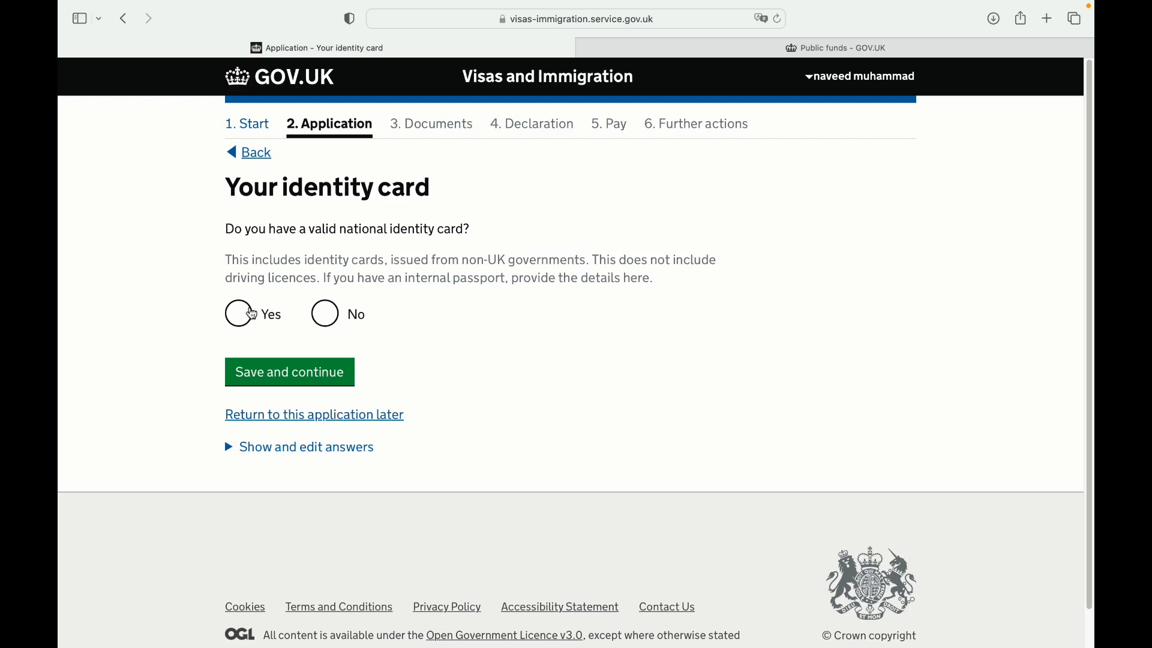
Answer Yes to holding an identity card, entering its number and authority 'pakistan'
left_click(250, 312)
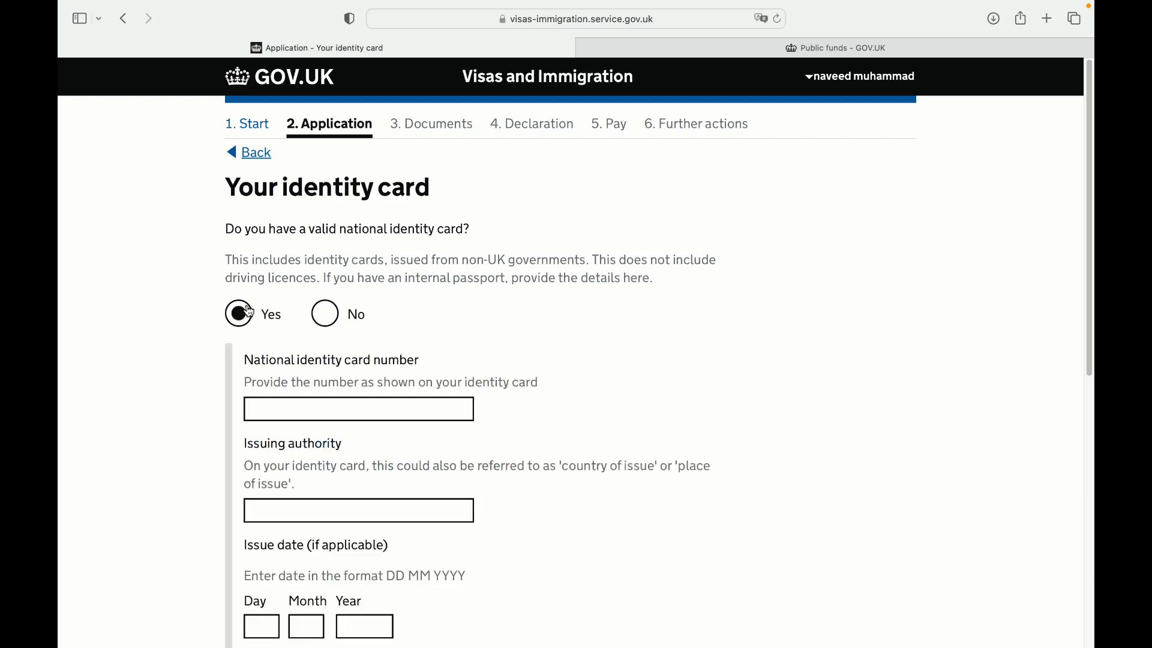
left_click(314, 408)
key("Tab")
type("pak")
key("Tab")
key("shift+Tab")
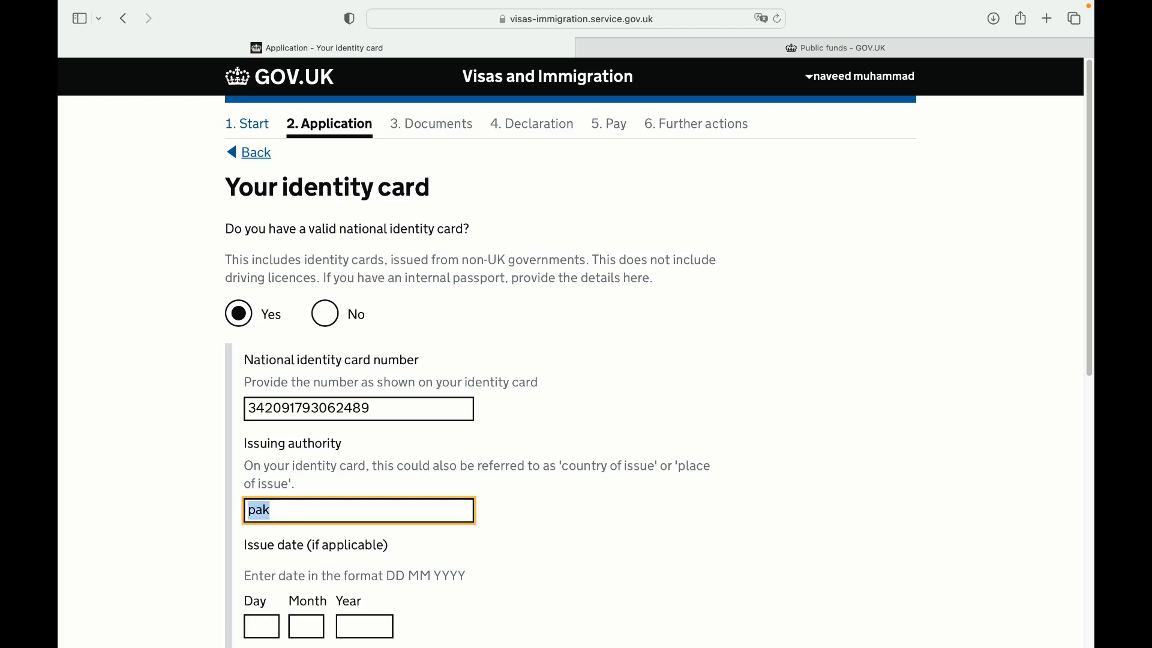
type("e")
key("BackSpace")
type("pakistan")
key("Tab")
Enter the identity card issue date as 12 4 2019
type("12")
key("Tab")
type("4")
key("Tab")
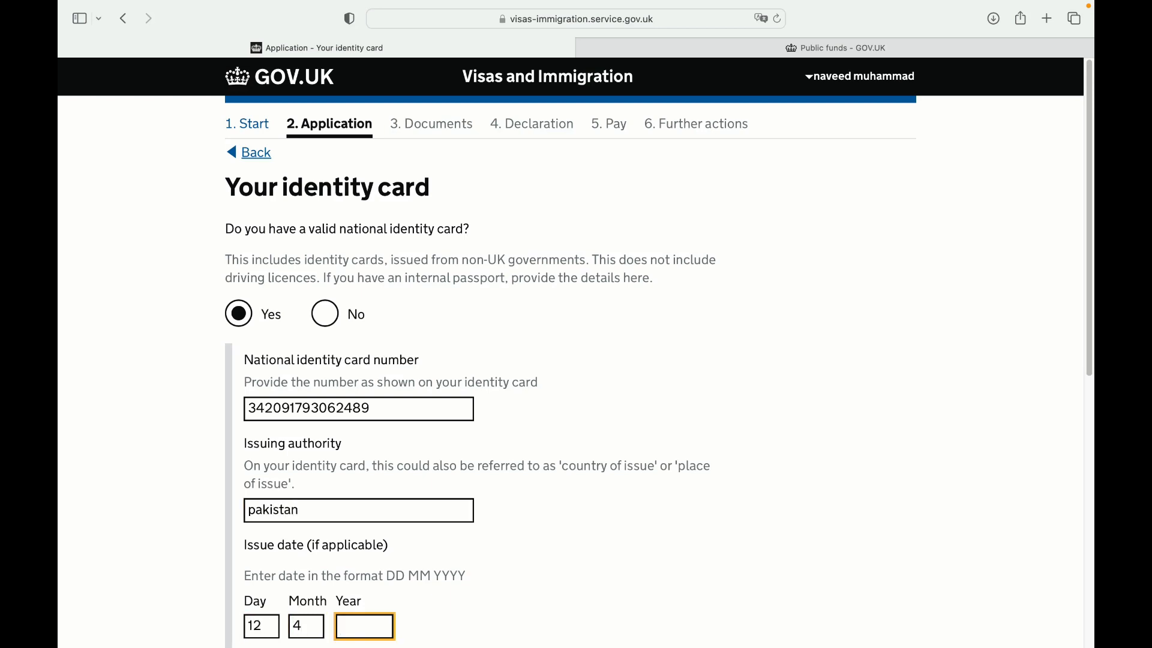
type("9")
key("XF86AudioLowerVolume")
key("BackSpace")
type("2019")
Enter the identity card expiry date as 12 08 2029 and save
key("Tab")
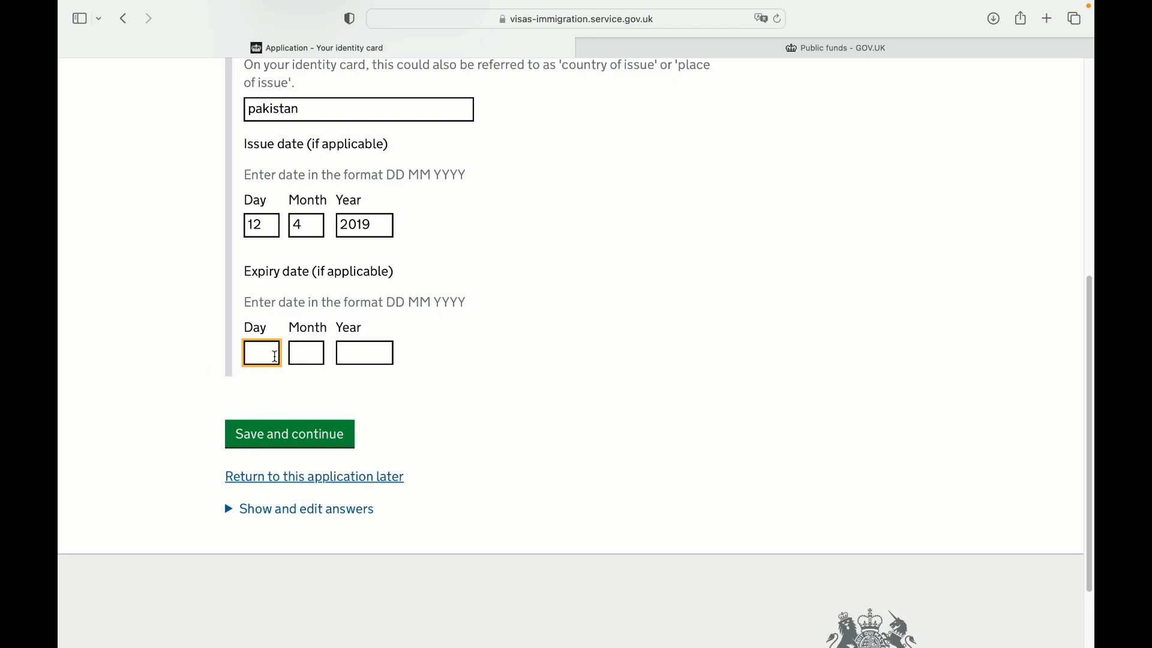
type("12")
key("Tab")
type("08")
key("Tab")
type("2019")
key("BackSpace")
key("BackSpace")
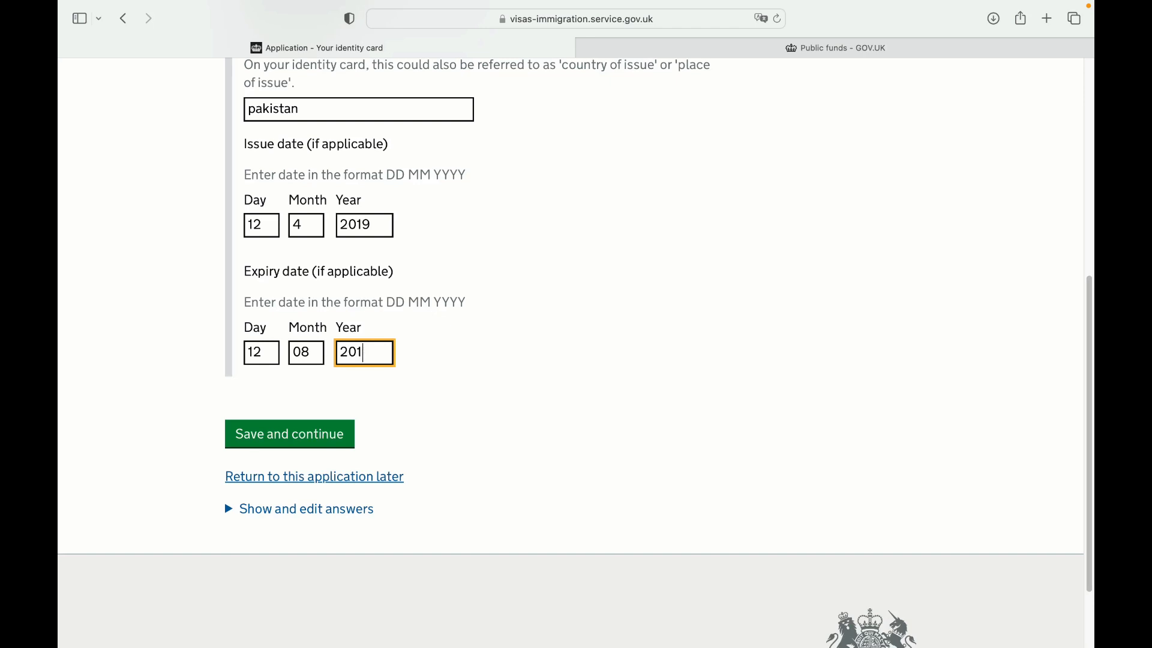
type("29")
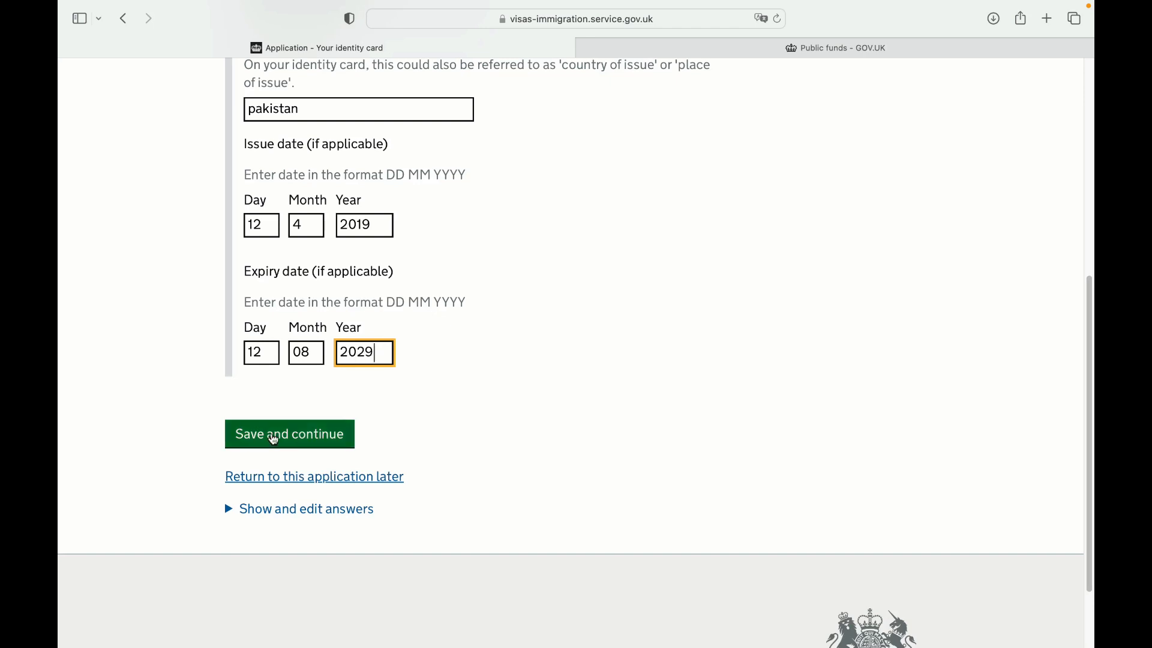
left_click(275, 436)
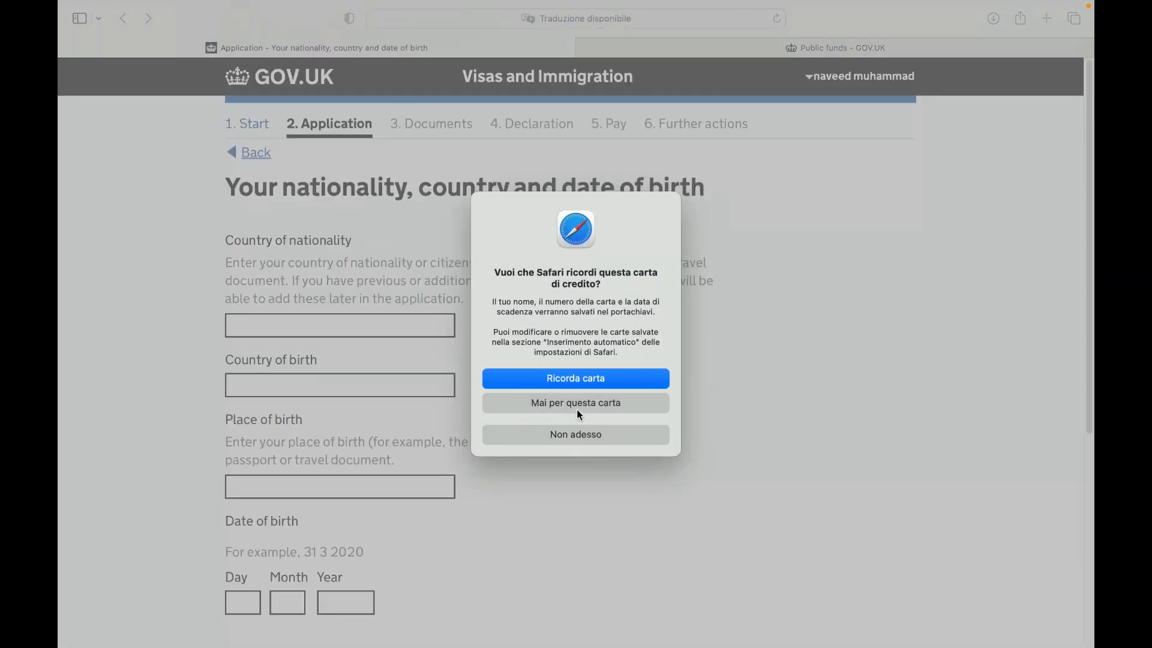
Decline saving the card and set both nationality and country of birth to Pakistan
left_click(602, 433)
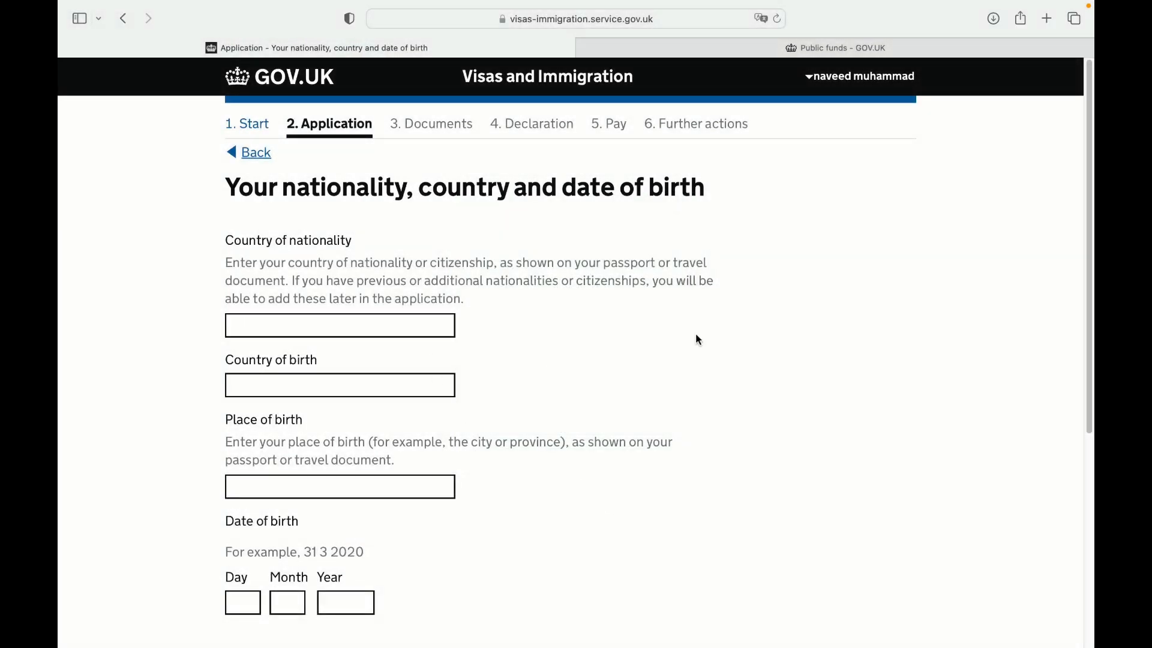
left_click(408, 322)
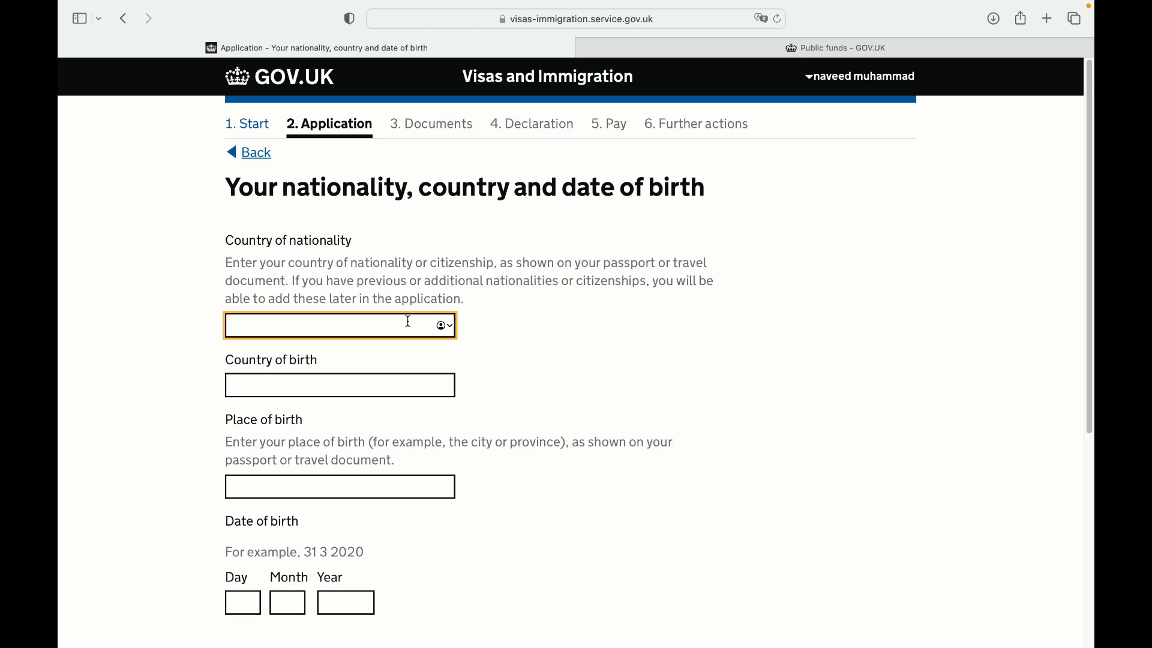
type("pak")
key("Down")
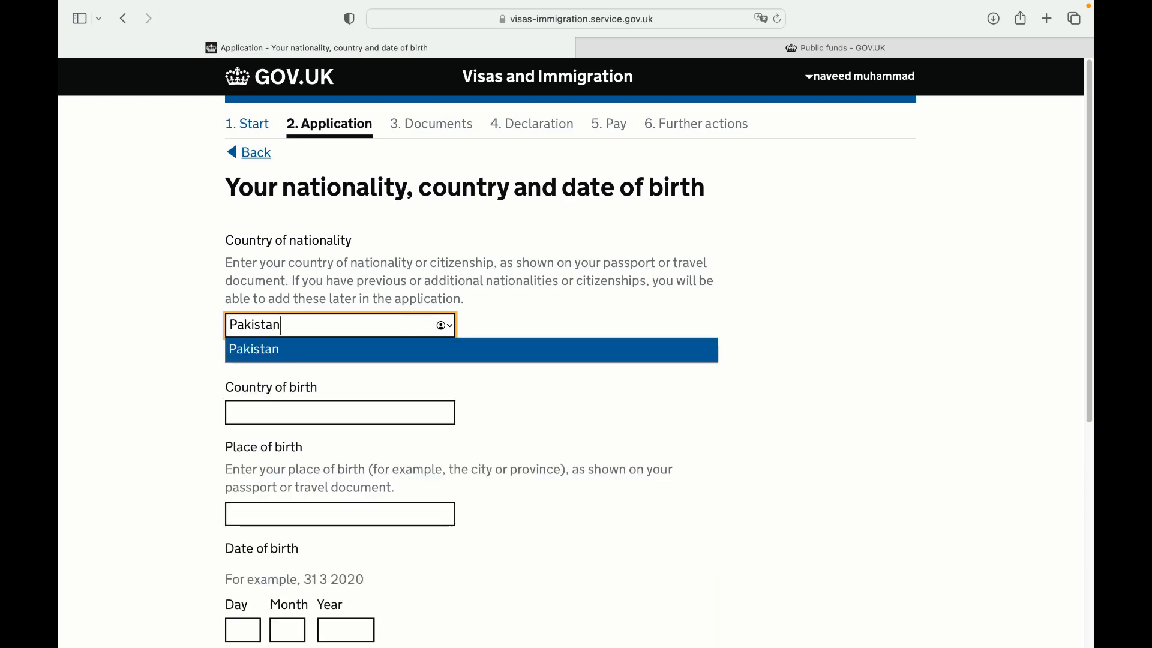
key("Return")
key("Tab")
type("pak")
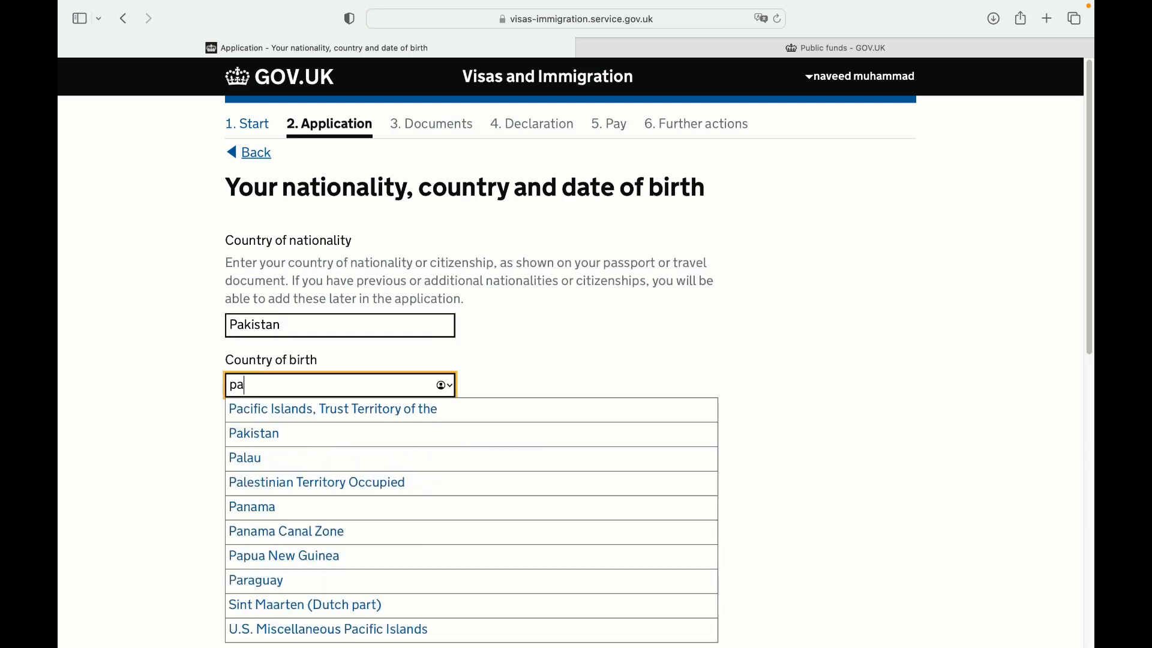
key("BackSpace")
key("BackSpace")
key("BackSpace")
key("Return")
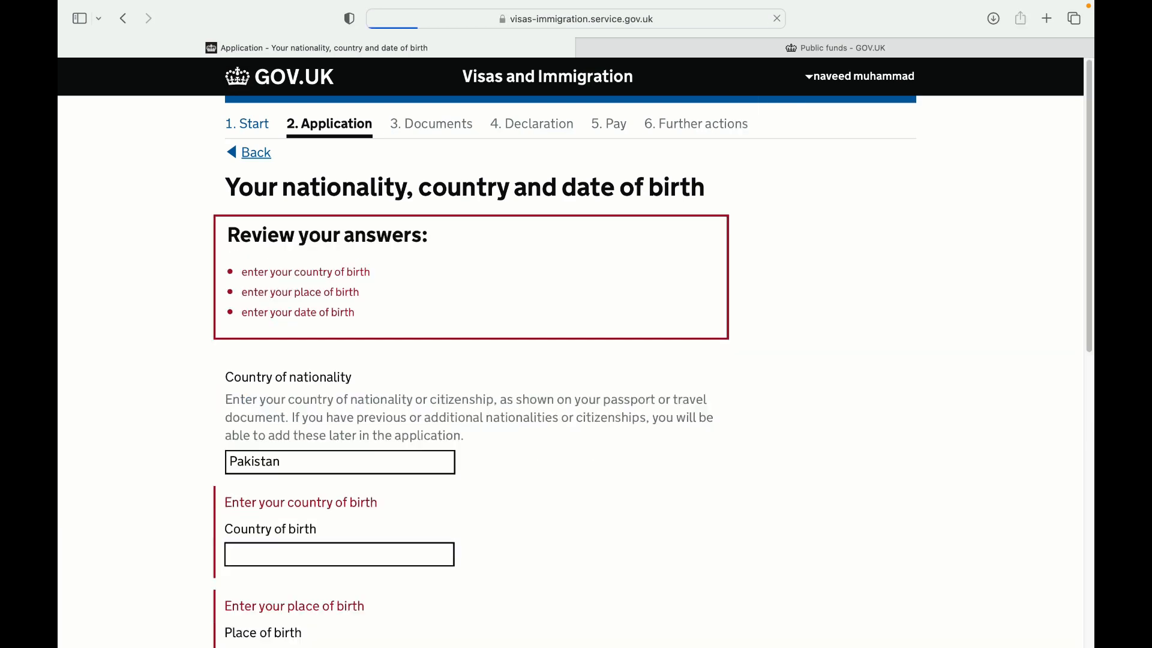
left_click(314, 553)
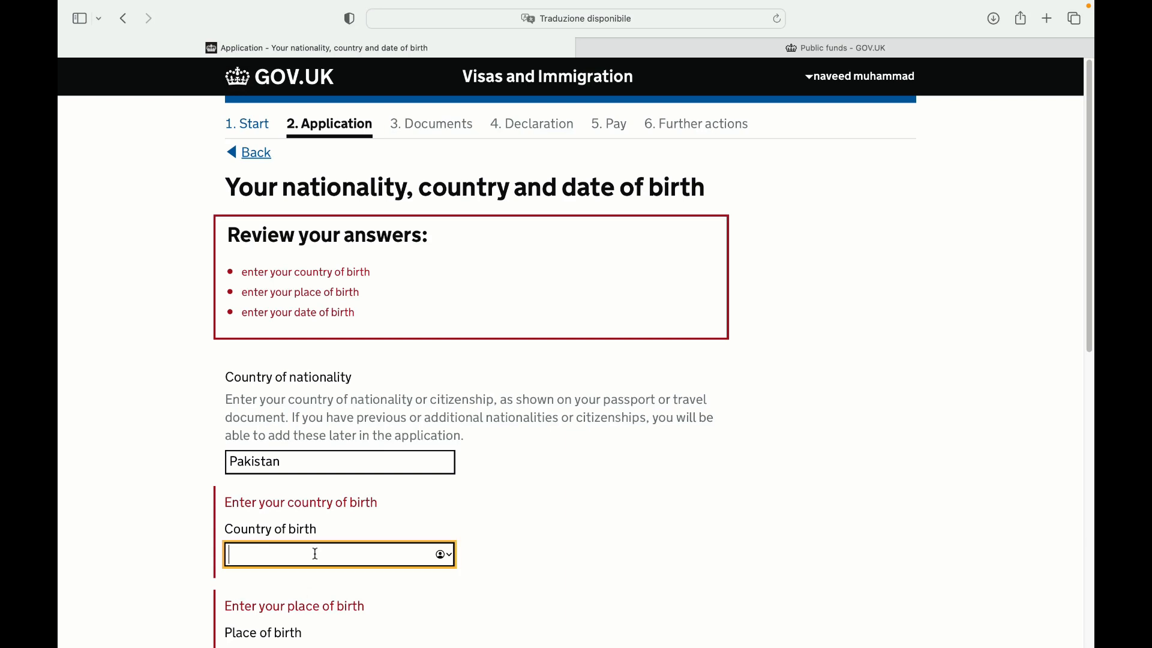
type("pak")
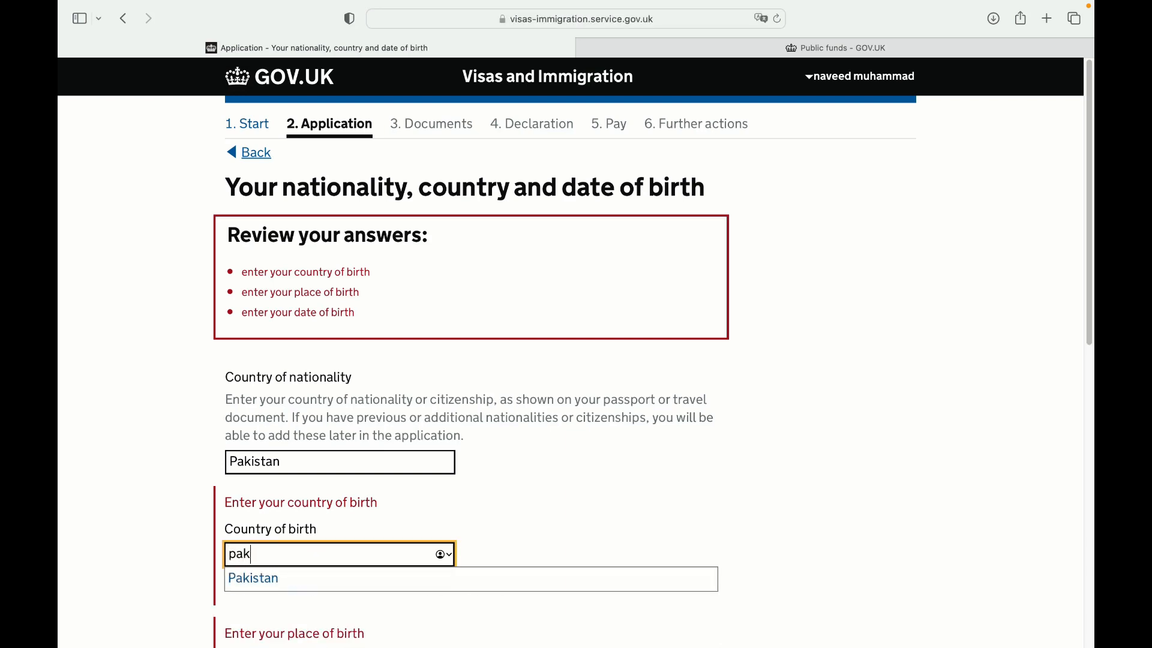
left_click(323, 584)
scroll(1077, 365, "down", 7)
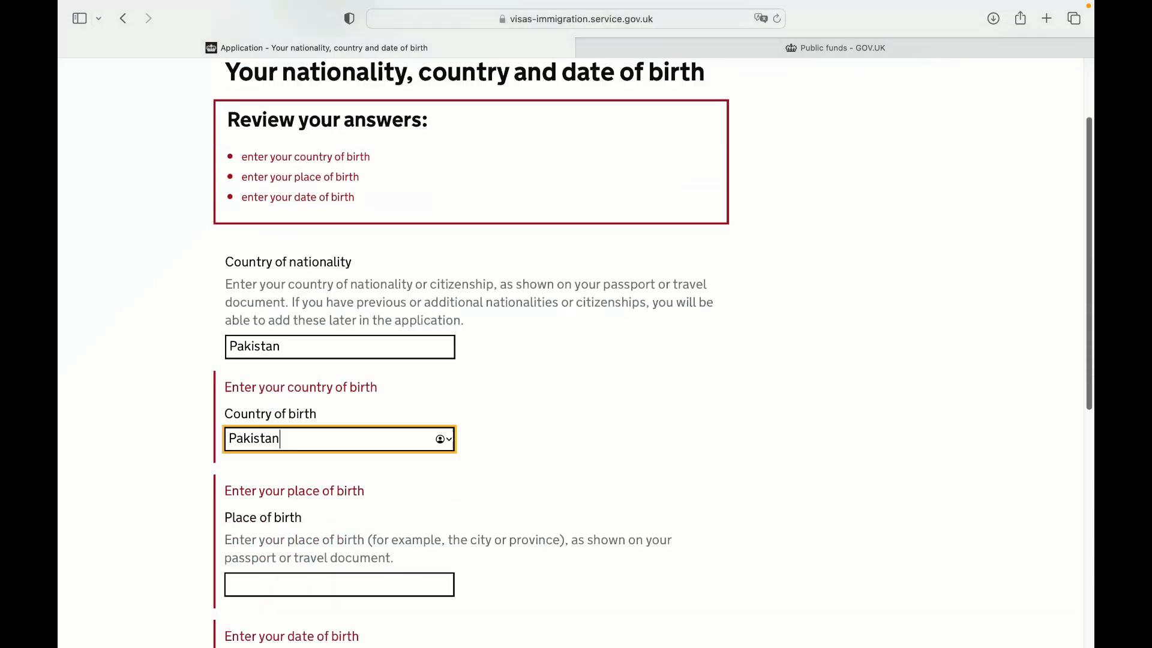
left_click(294, 294)
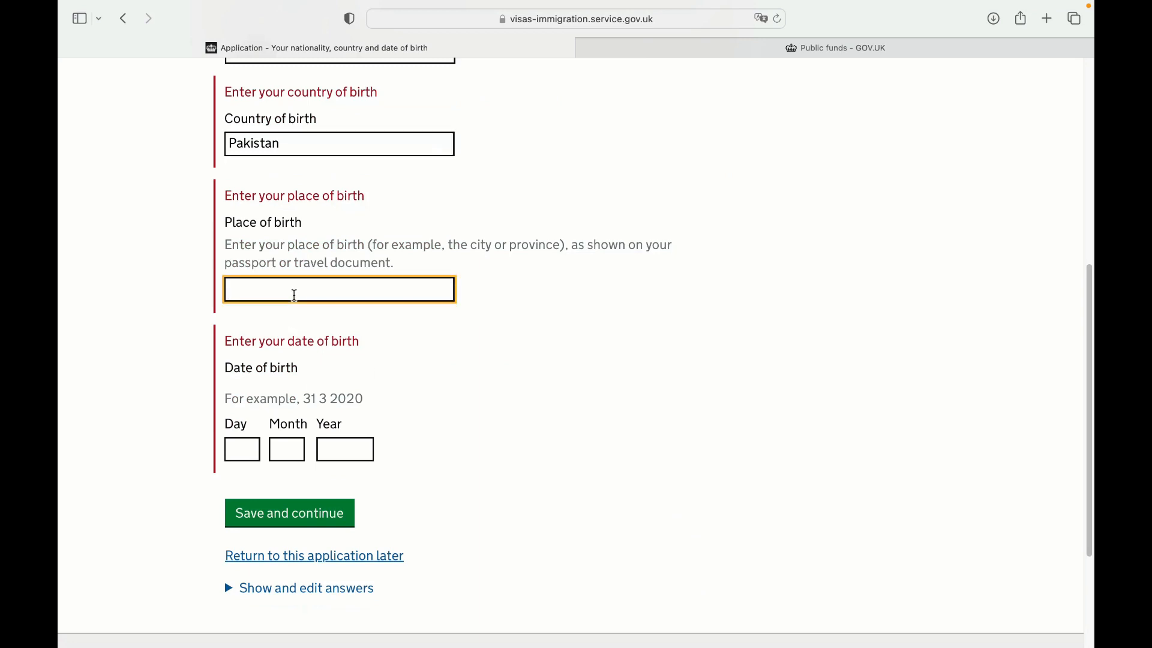
key("BackSpace")
key("BackSpace")
key("BackSpace")
key("BackSpace")
key("BackSpace")
key("BackSpace")
key("BackSpace")
key("Tab")
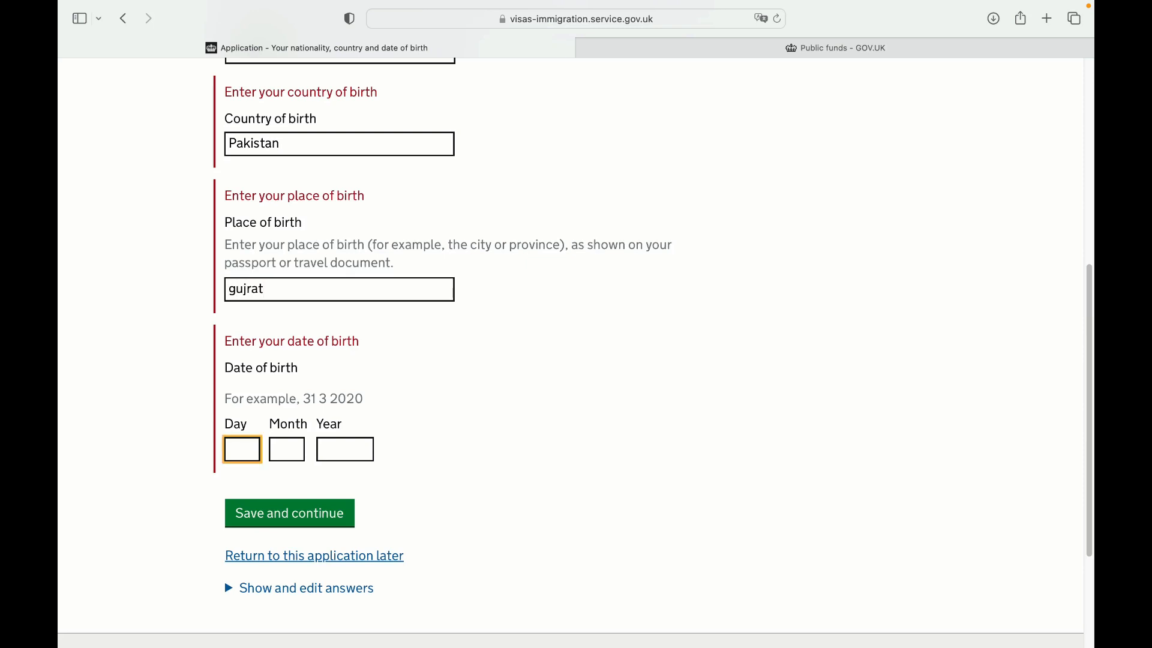
key("Tab")
key("Tab")
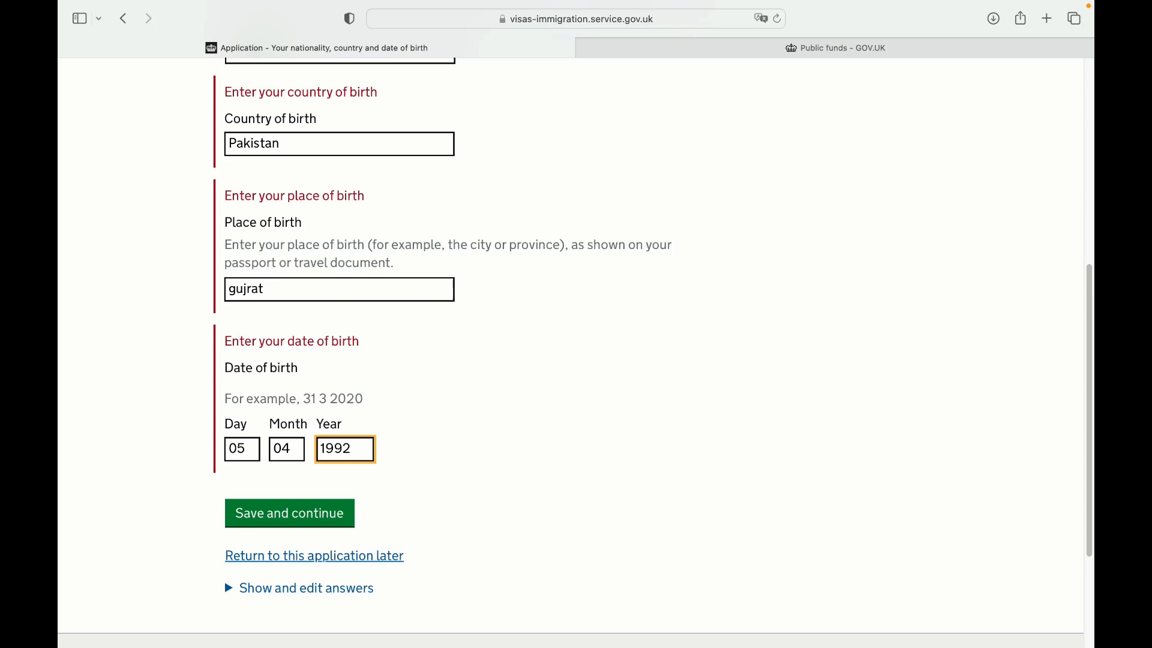
left_click(318, 512)
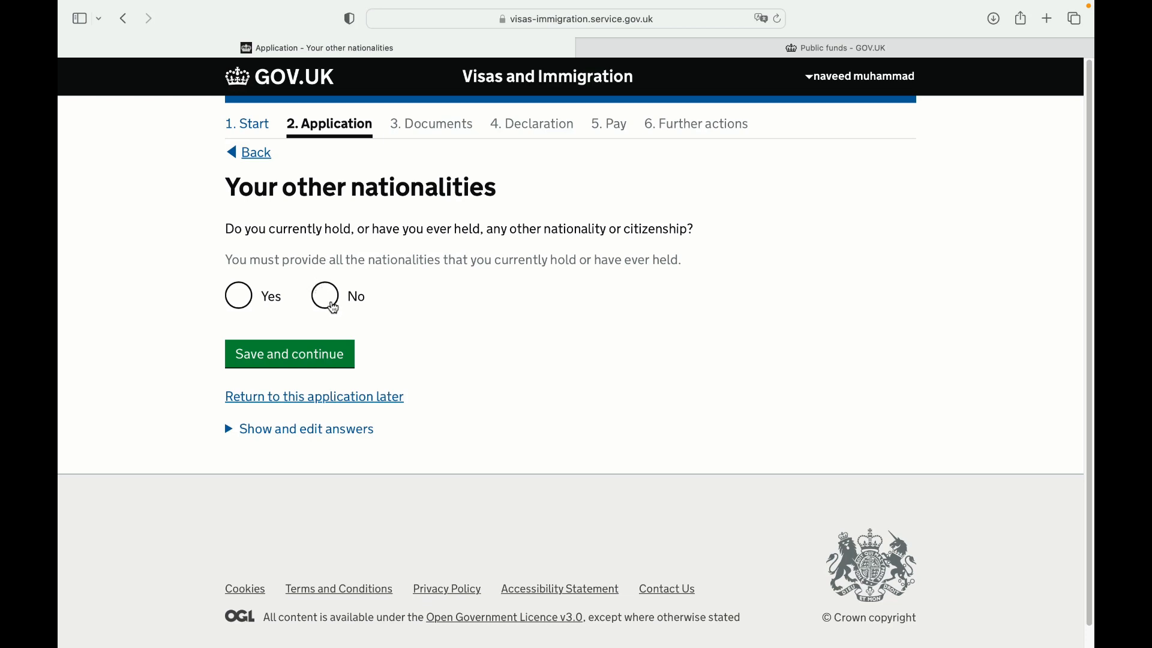
Answer No to other nationalities, then save permanent resident status in Italy since 2013
left_click(334, 307)
left_click(351, 348)
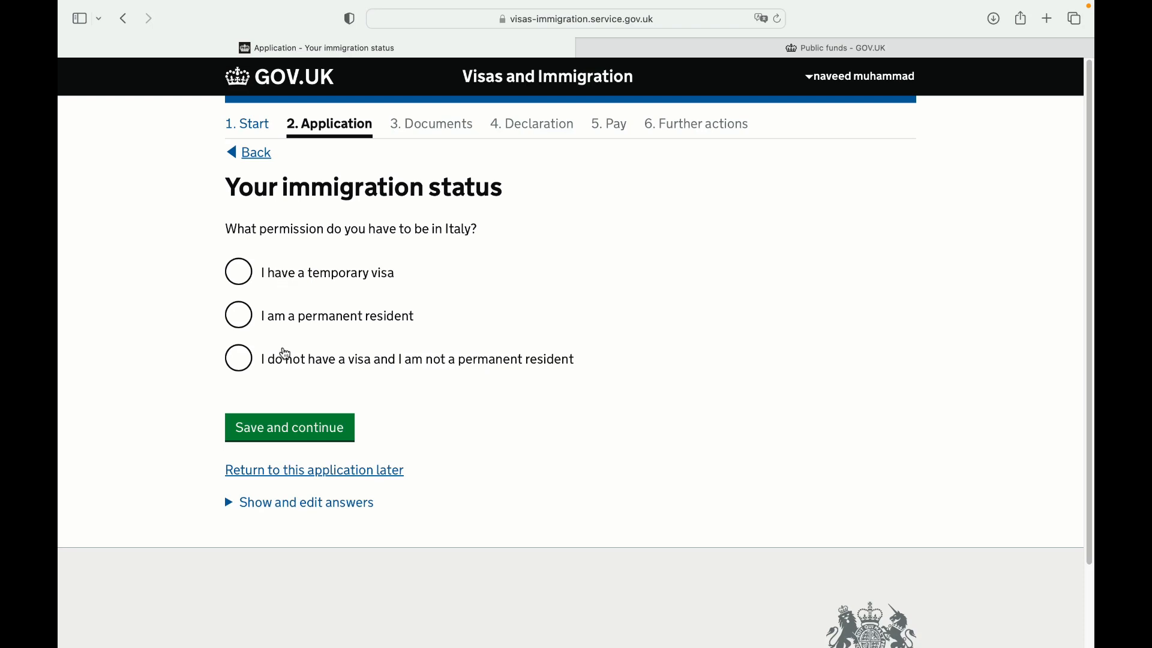
left_click(255, 326)
left_click(264, 444)
type("2013")
left_click(621, 463)
scroll(1079, 347, "down", 1)
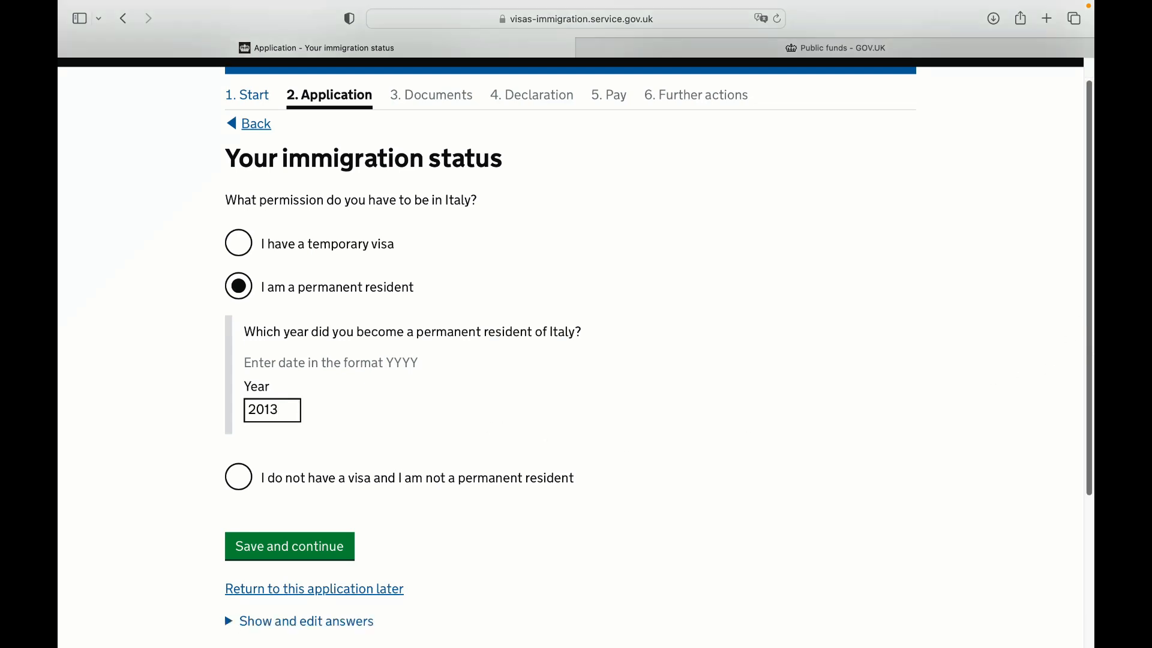
scroll(336, 442, "down", 5)
left_click(316, 401)
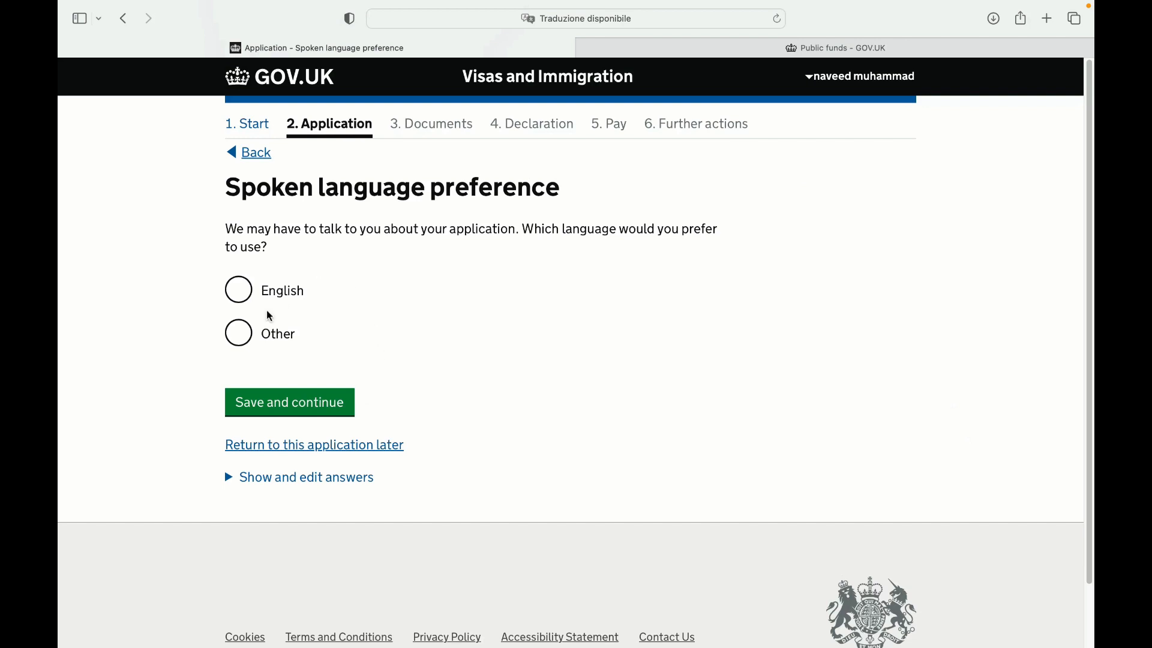
Choose Other as spoken language, entering 'english_ italiano', and save
left_click(238, 332)
left_click(358, 461)
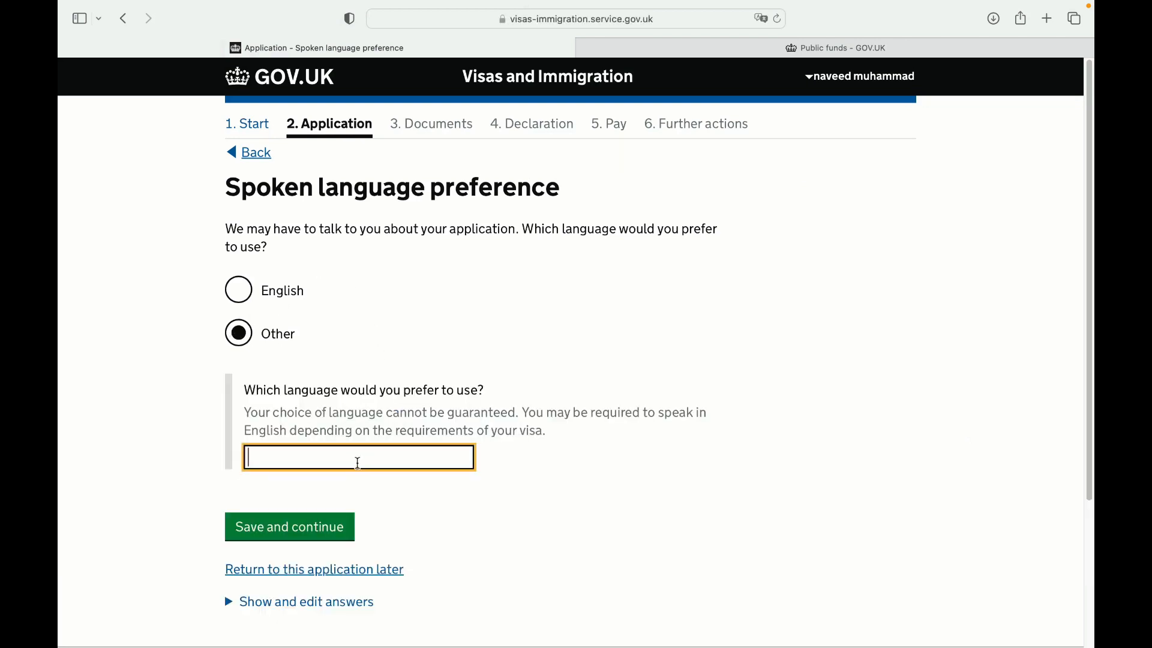
type("english_ italiano")
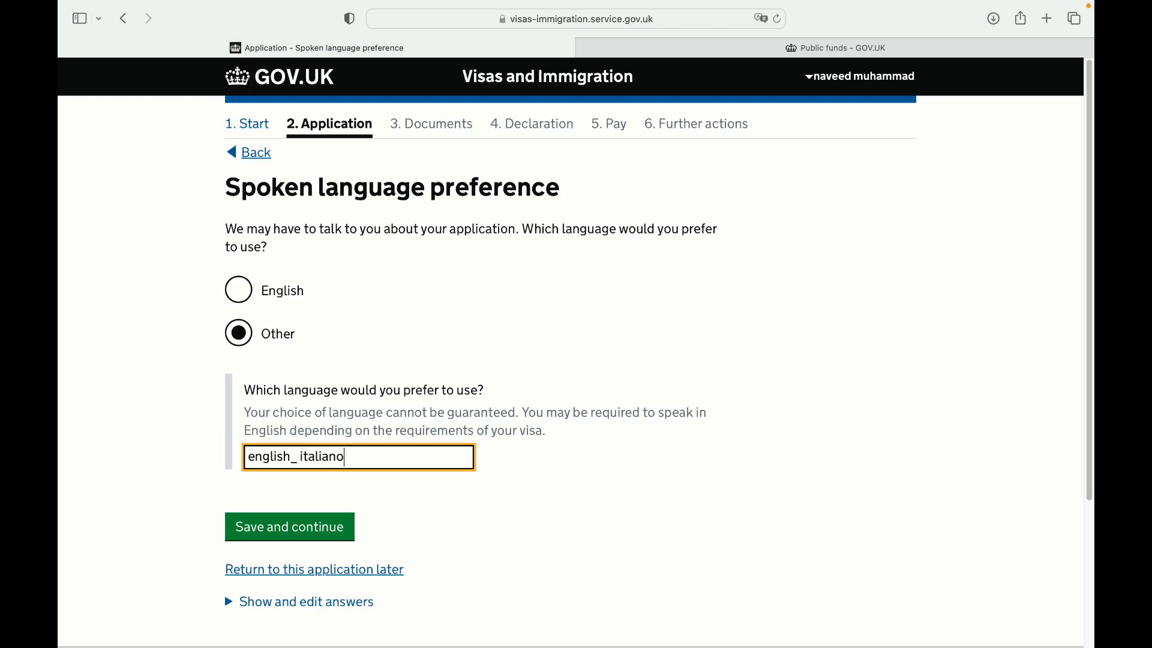
left_click(418, 509)
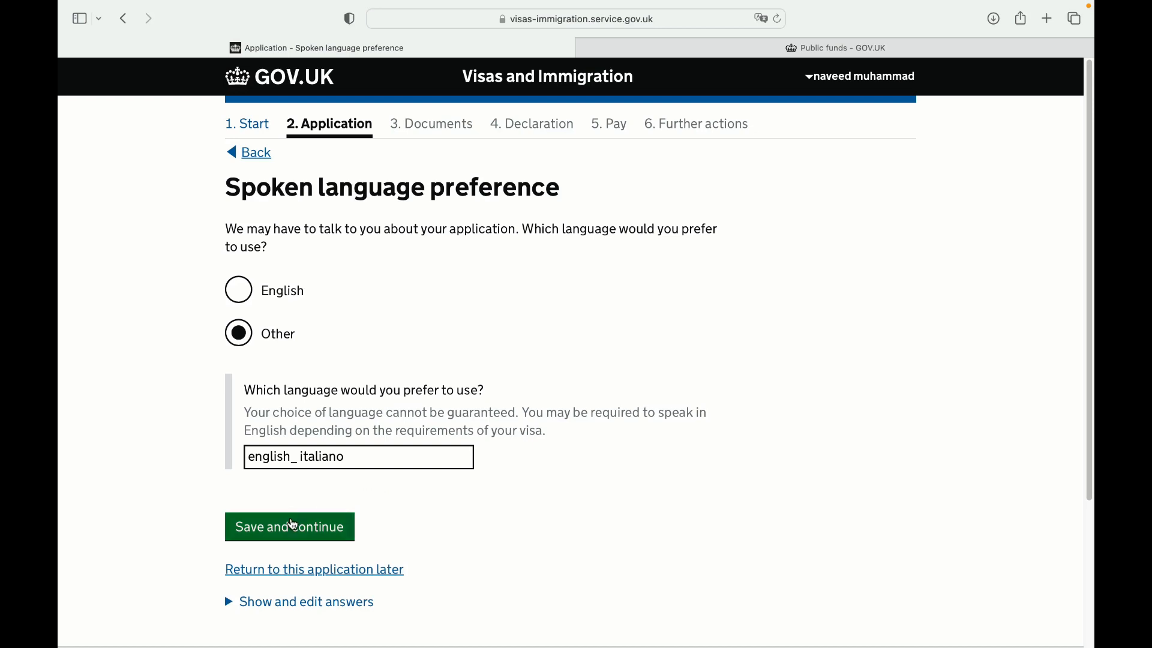
left_click(292, 528)
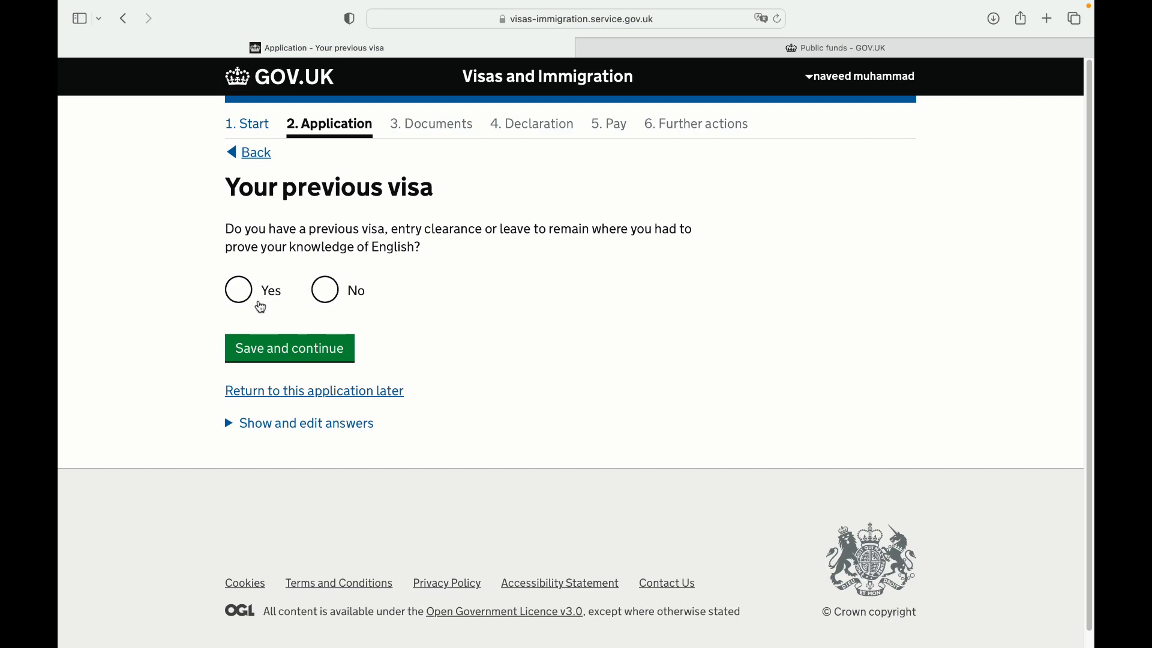
Answer No to having a previous visa that proved English ability, and save
left_click(258, 305)
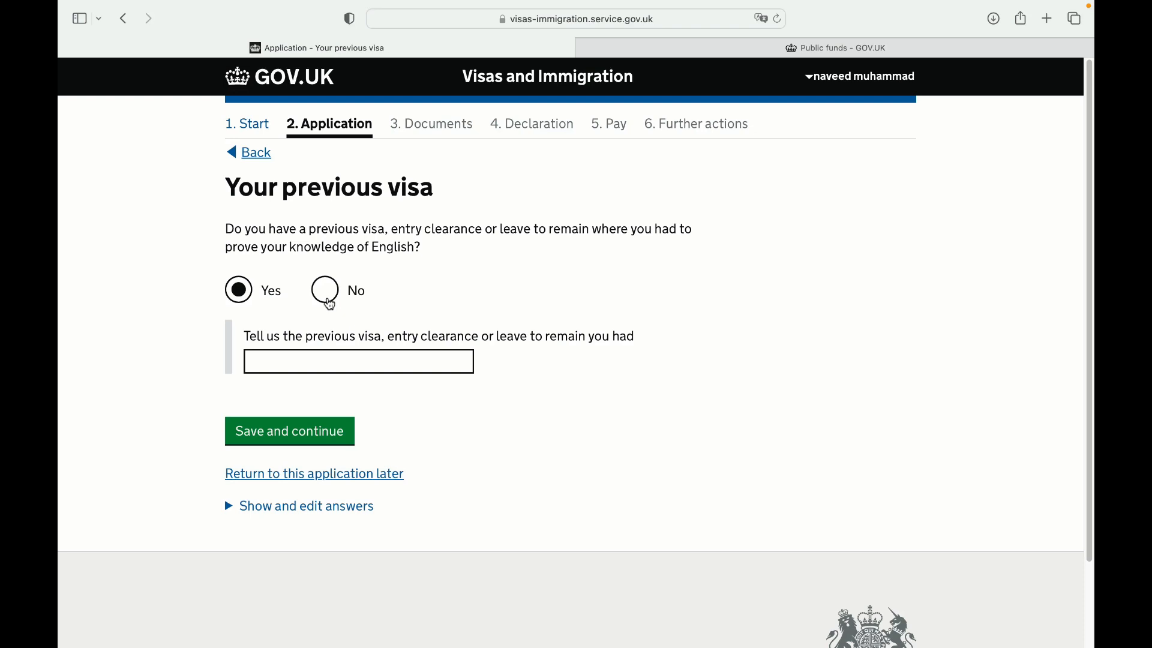
left_click(330, 304)
left_click(318, 349)
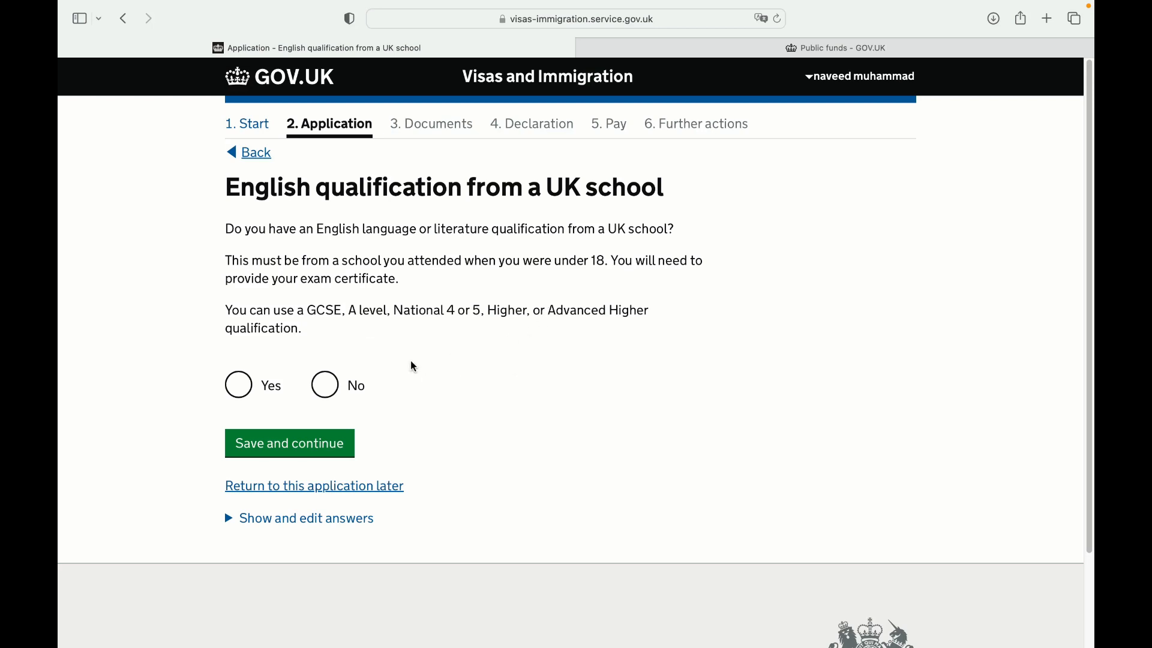
Answer Yes to a UK school English qualification and No to financial dependants
left_click(246, 387)
left_click(332, 455)
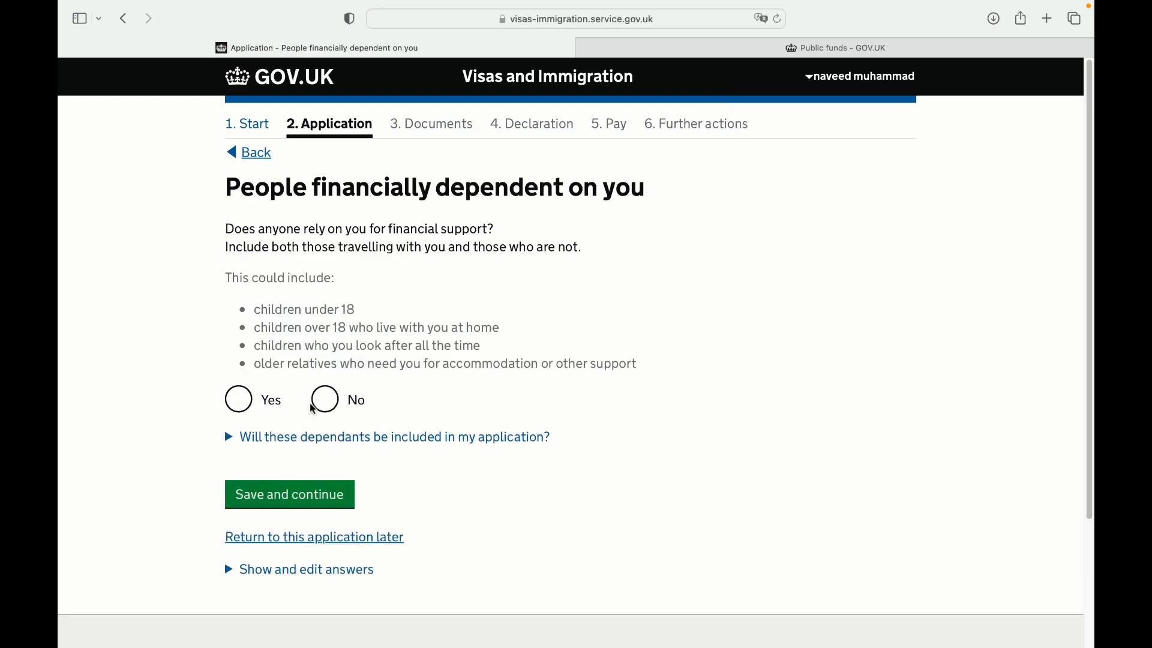
left_click(335, 402)
left_click(337, 508)
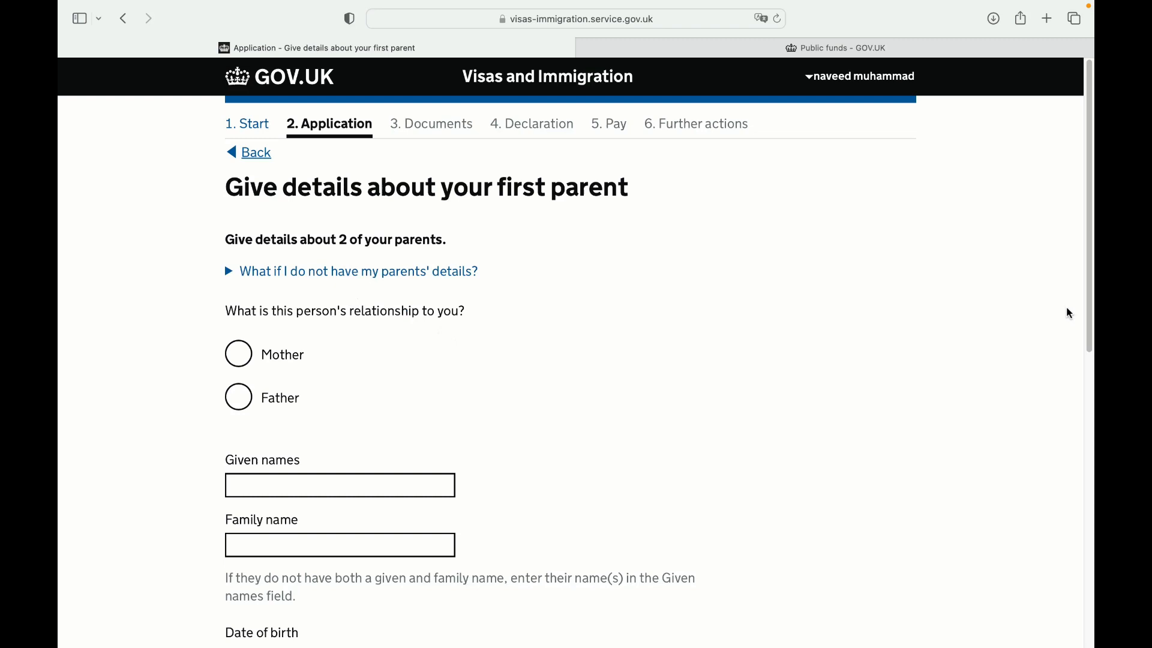
Mark the first parent as Mother and enter placeholder given and family names
scroll(1068, 311, "down", 4)
scroll(1093, 190, "up", 4)
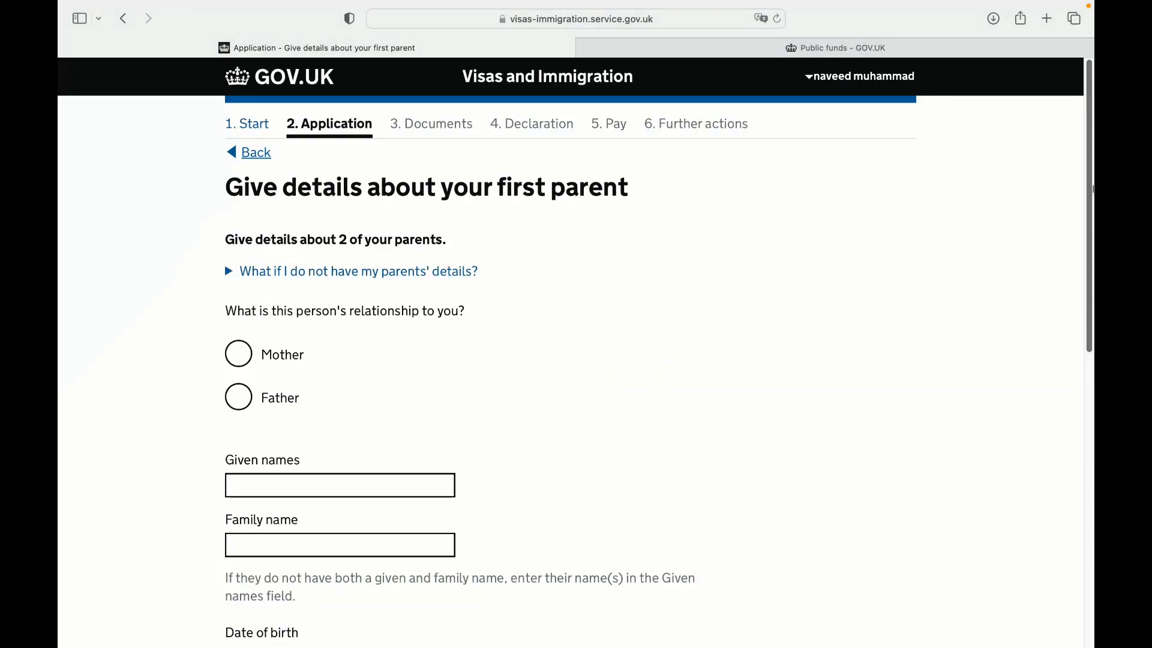
scroll(1093, 197, "down", 6)
scroll(1092, 261, "up", 3)
scroll(696, 265, "up", 3)
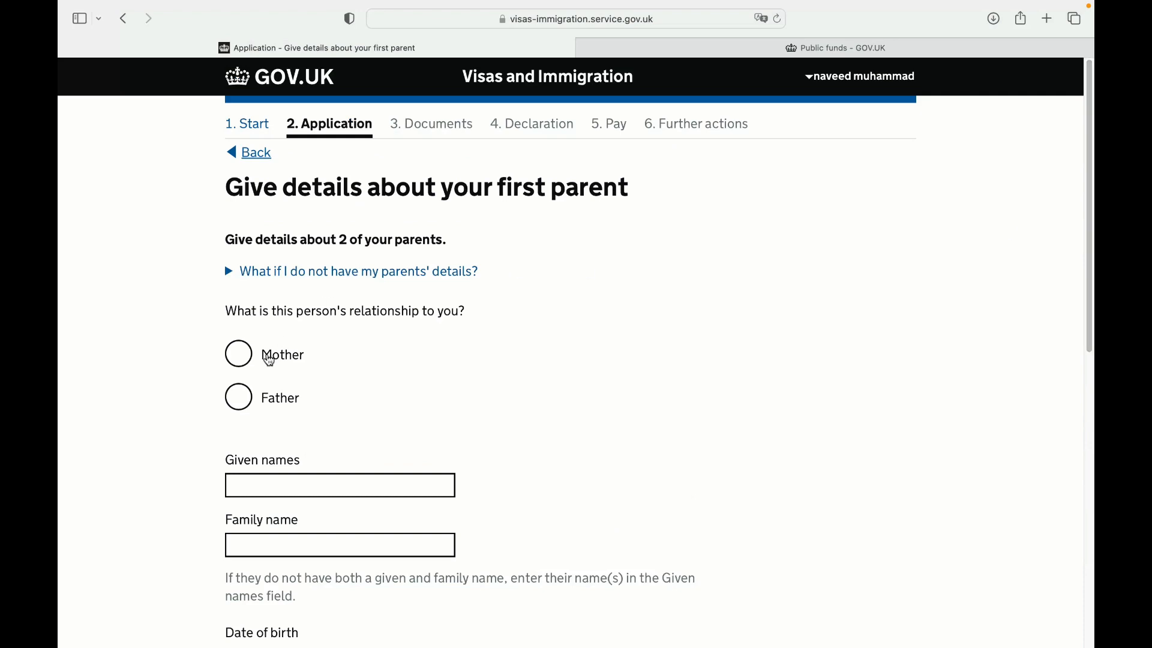
left_click(238, 360)
scroll(680, 375, "down", 3)
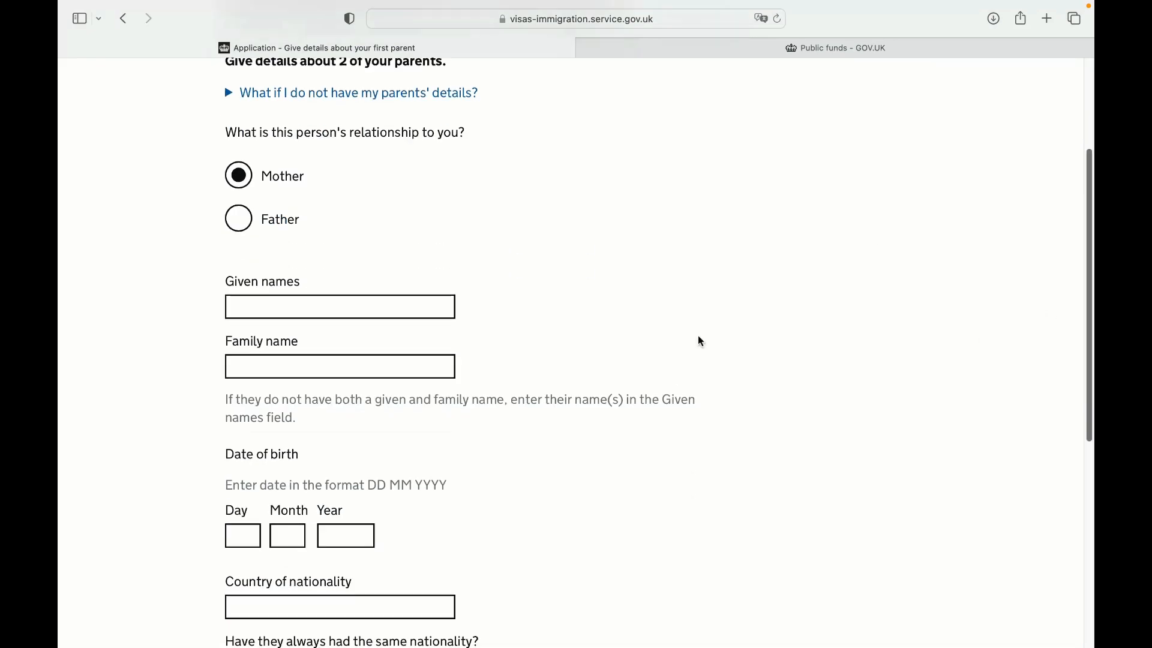
left_click(338, 301)
type("xax")
left_click(327, 380)
left_click(328, 373)
type("xa")
double_click(329, 372)
type("xaxxc")
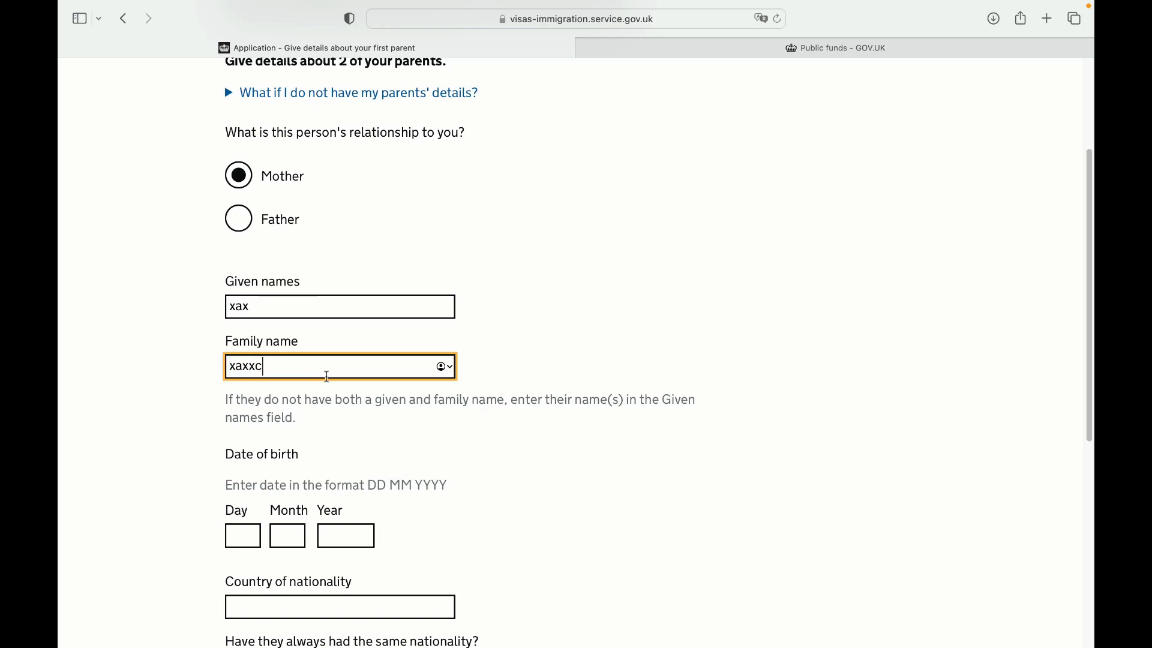
Enter the first parent's birth month 09 and a partial birth year, then submit
left_click(240, 528)
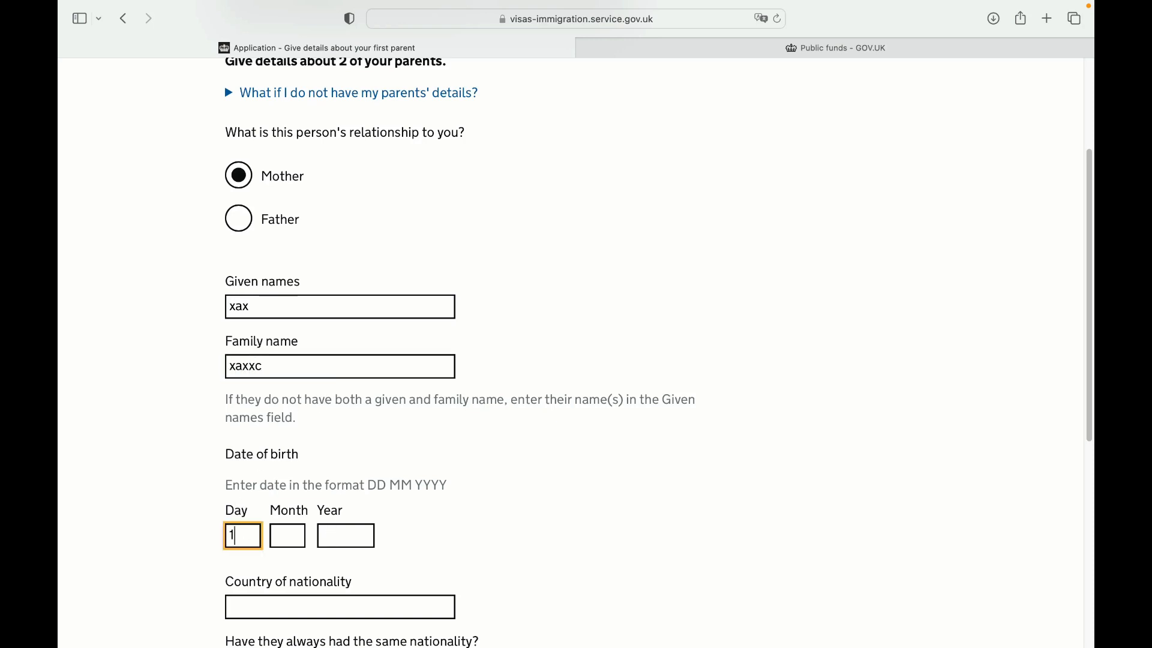
left_click(289, 542)
type("09")
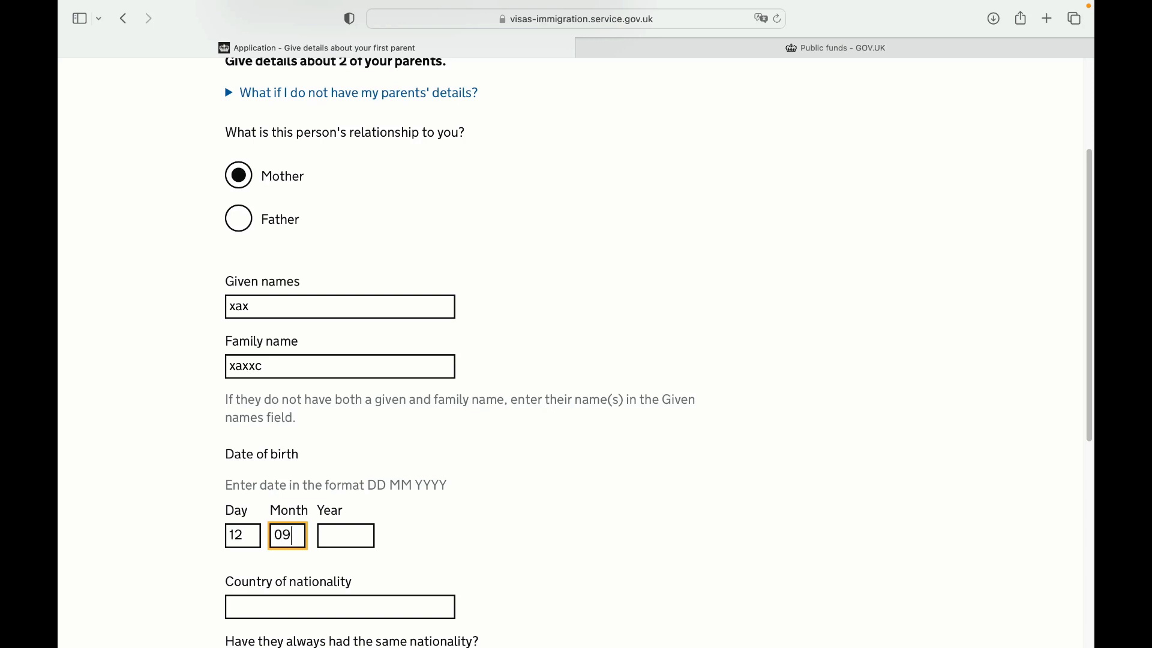
left_click(324, 538)
type("1")
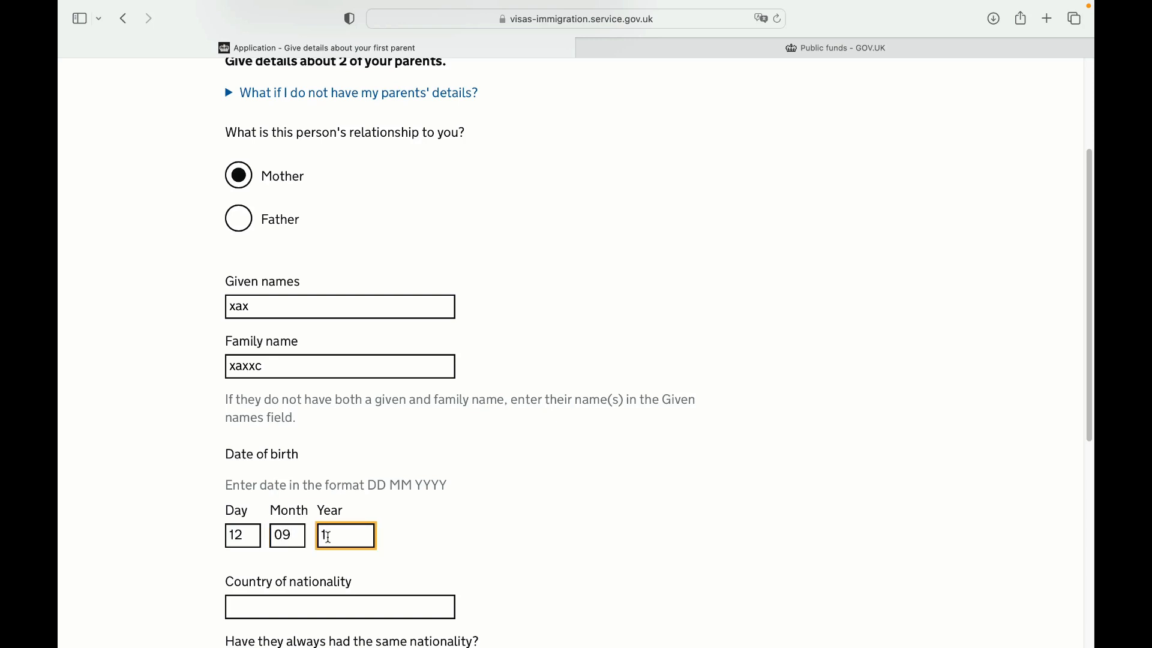
type("98")
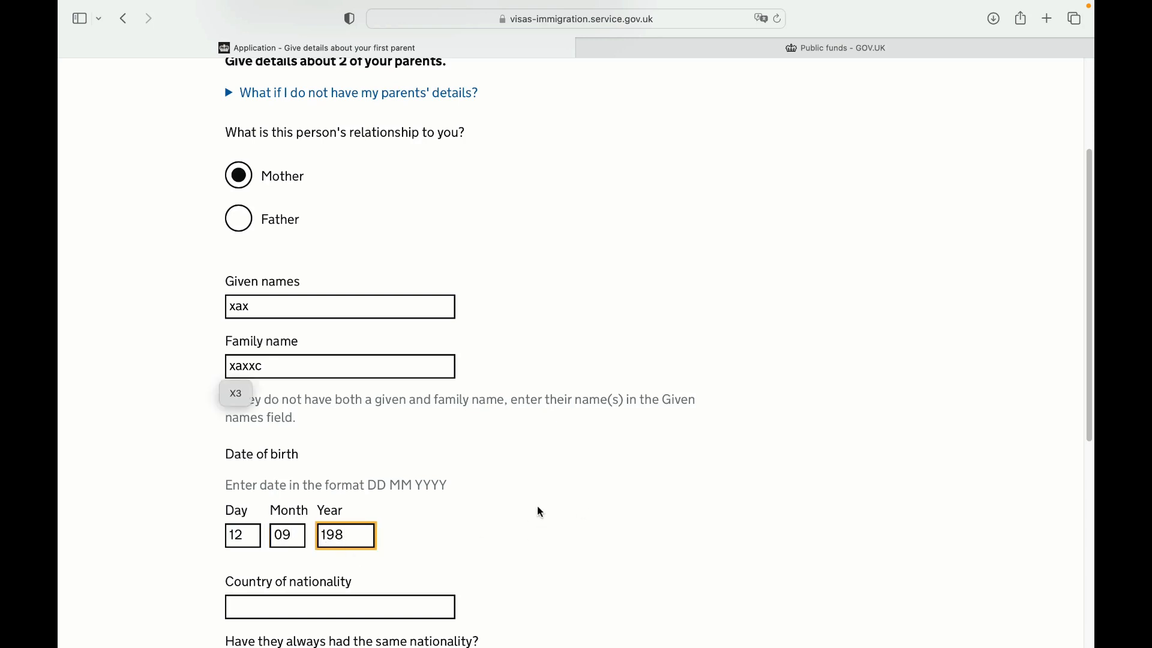
key("Return")
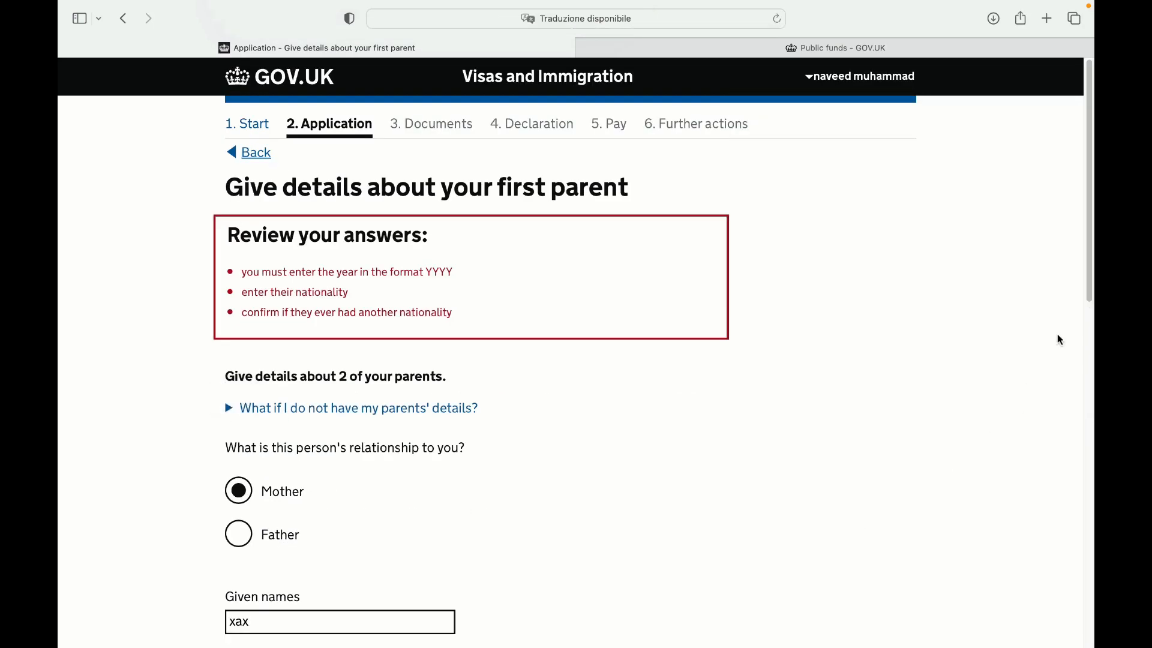
Correct the birth year to 1967, choose Pakistan as nationality, confirm it never changed, and save
scroll(1090, 238, "down", 9)
left_click(361, 329)
key("BackSpace")
type("67")
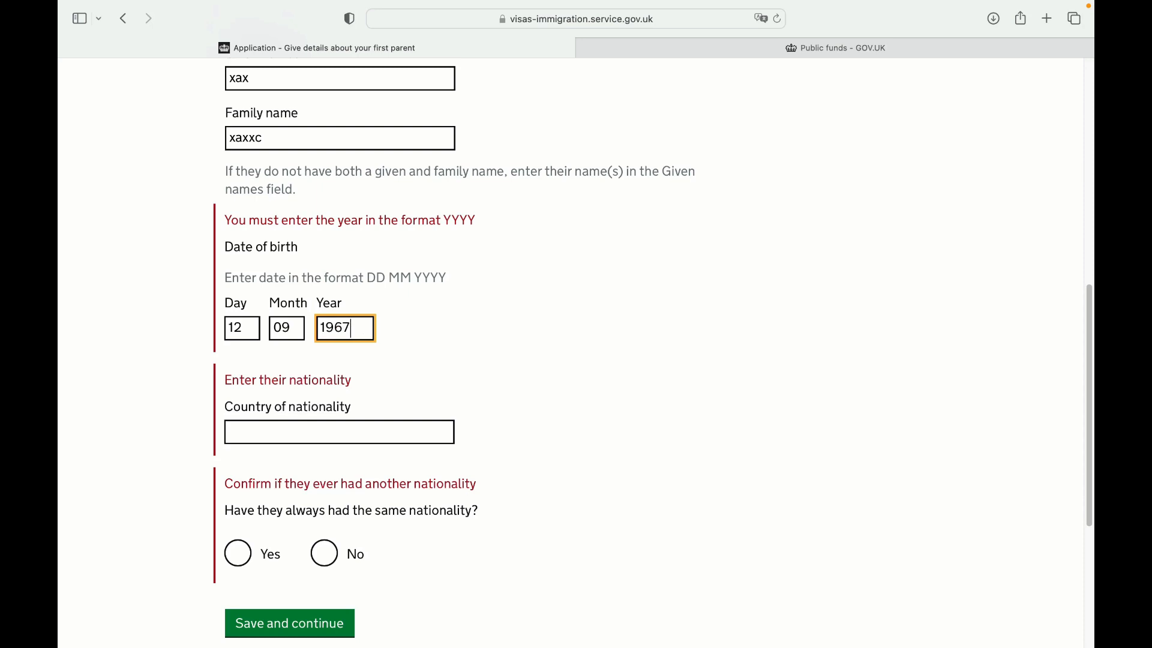
left_click(402, 437)
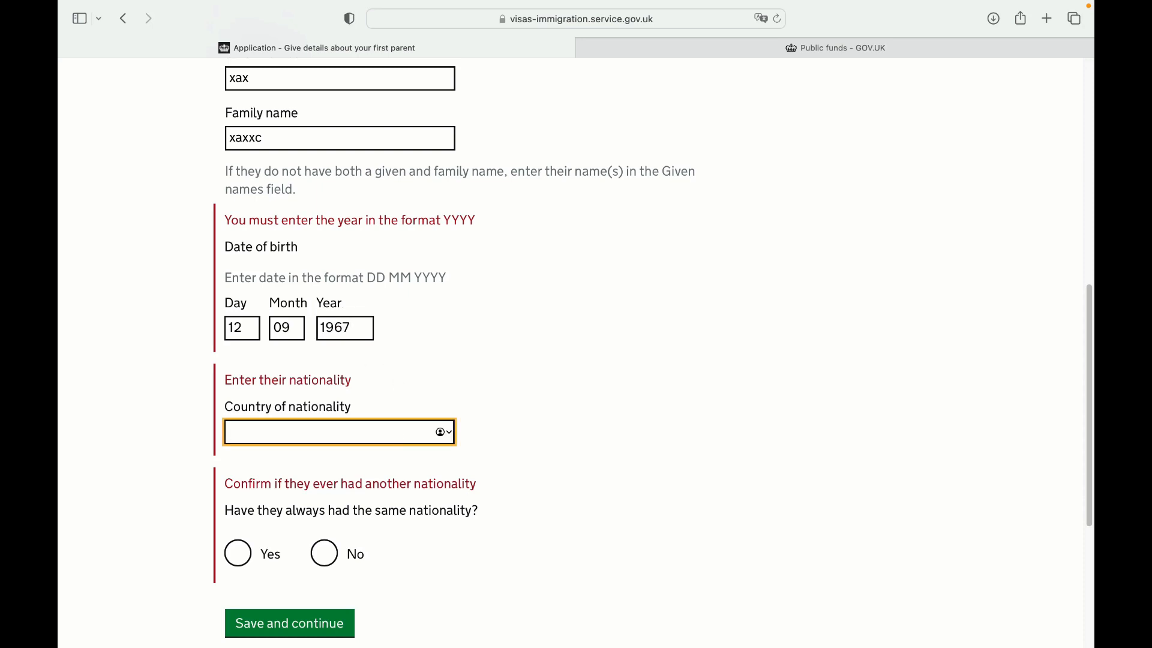
type("pak")
left_click(416, 463)
scroll(417, 463, "down", 2)
scroll(548, 301, "down", 5)
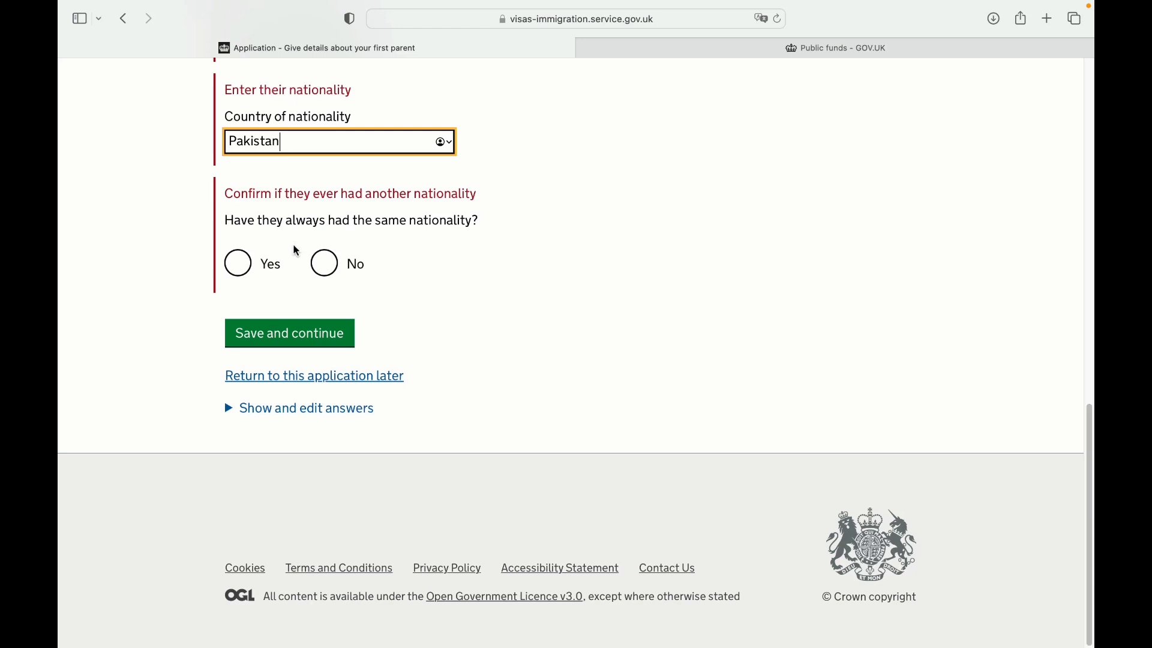
left_click(250, 273)
left_click(353, 332)
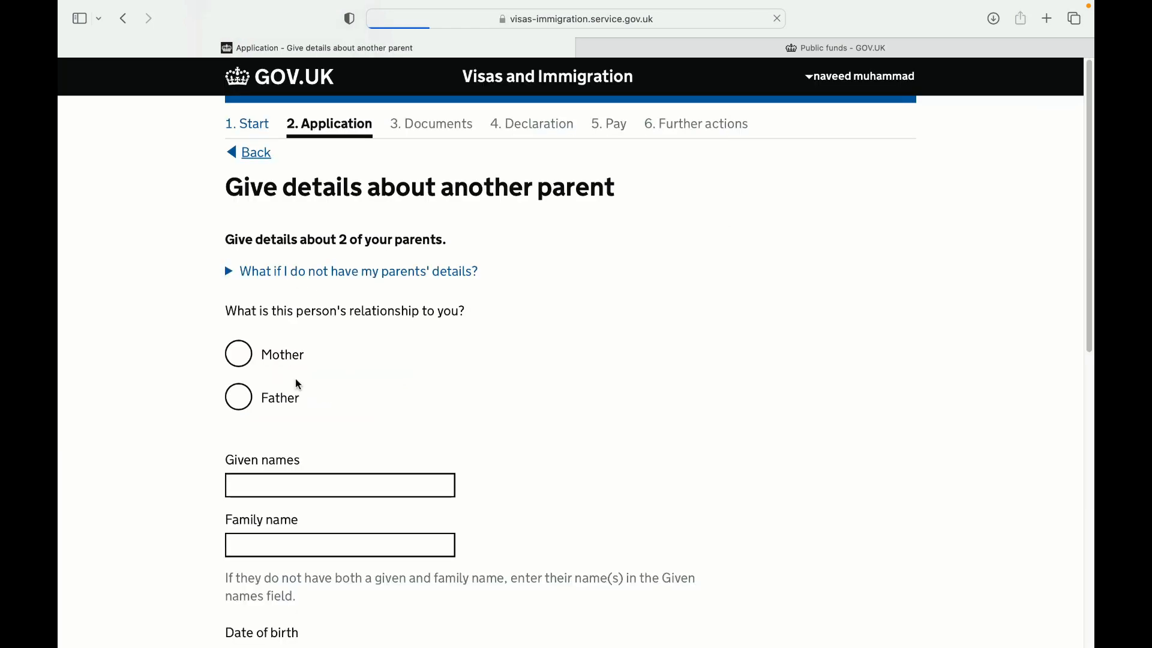
Mark the second parent as Father and enter placeholder given and family names
left_click(269, 398)
left_click(308, 483)
type("sc")
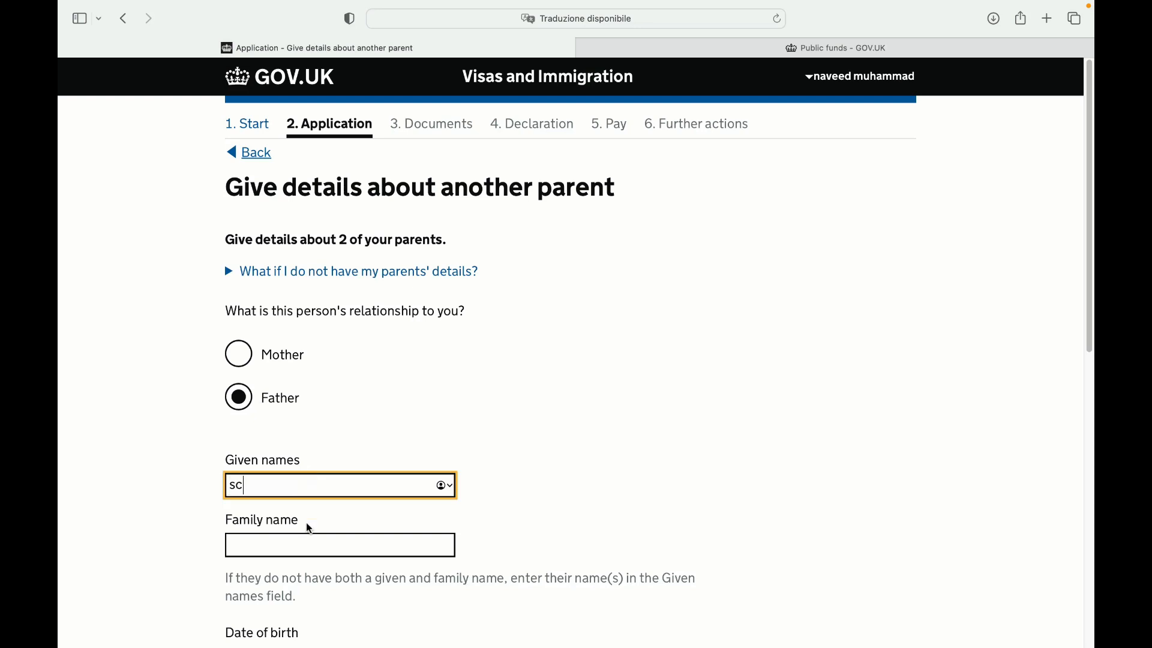
left_click(310, 543)
type("scsvs")
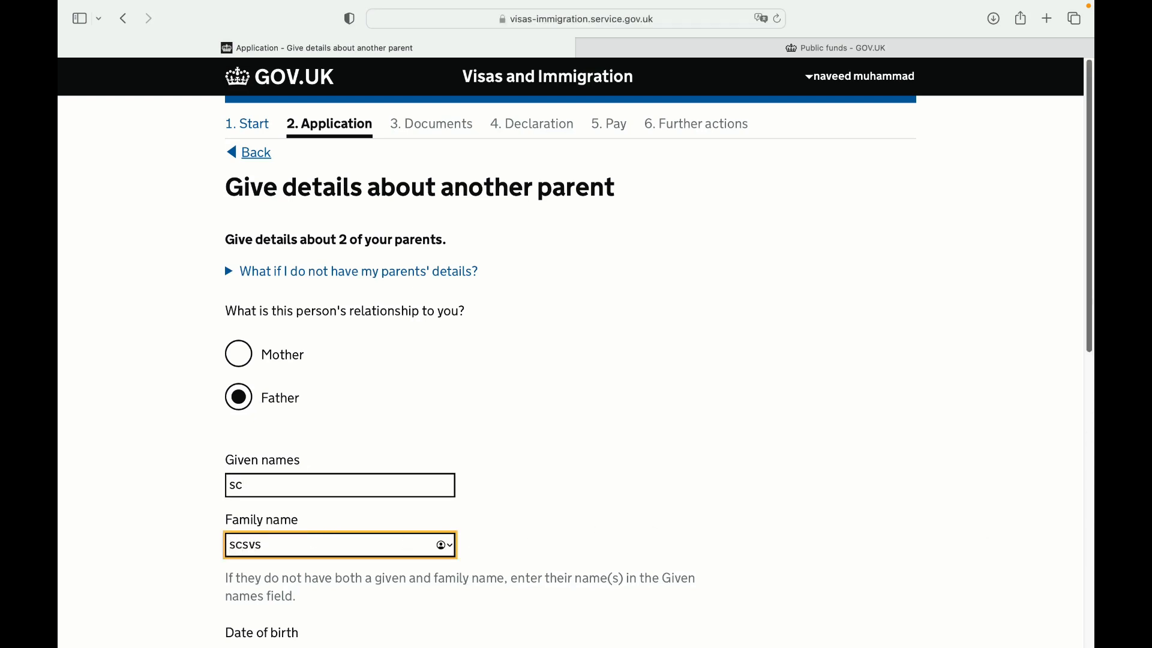
scroll(575, 360, "down", 5)
left_click(242, 433)
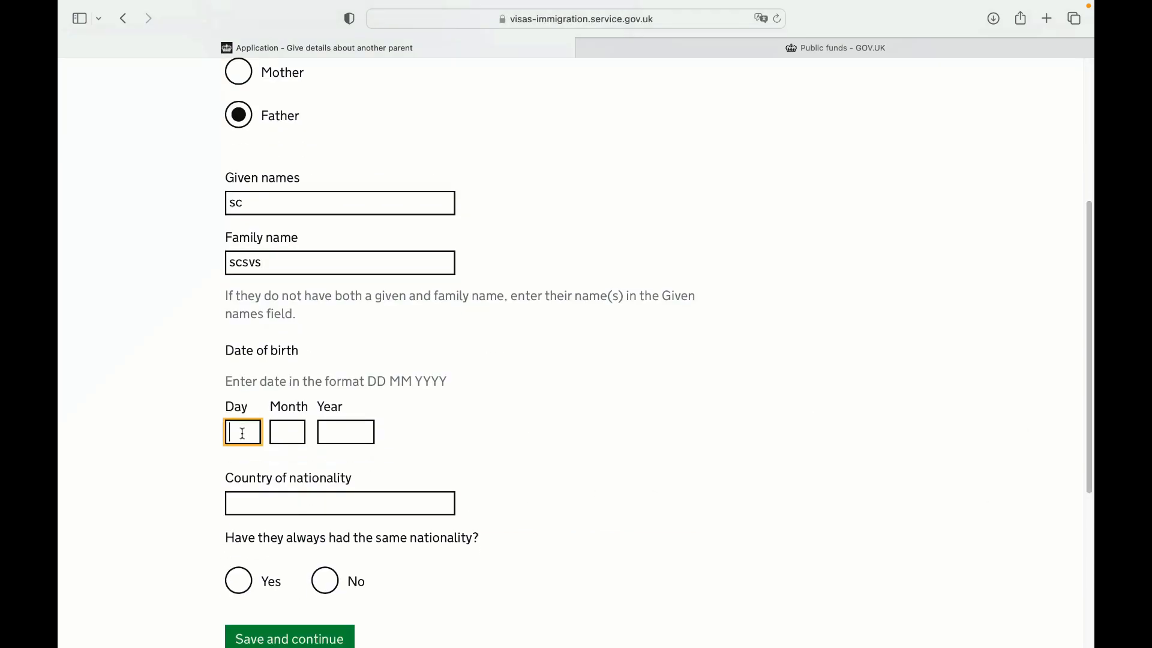
type("12")
left_click(279, 431)
type("56")
key("BackSpace")
key("BackSpace")
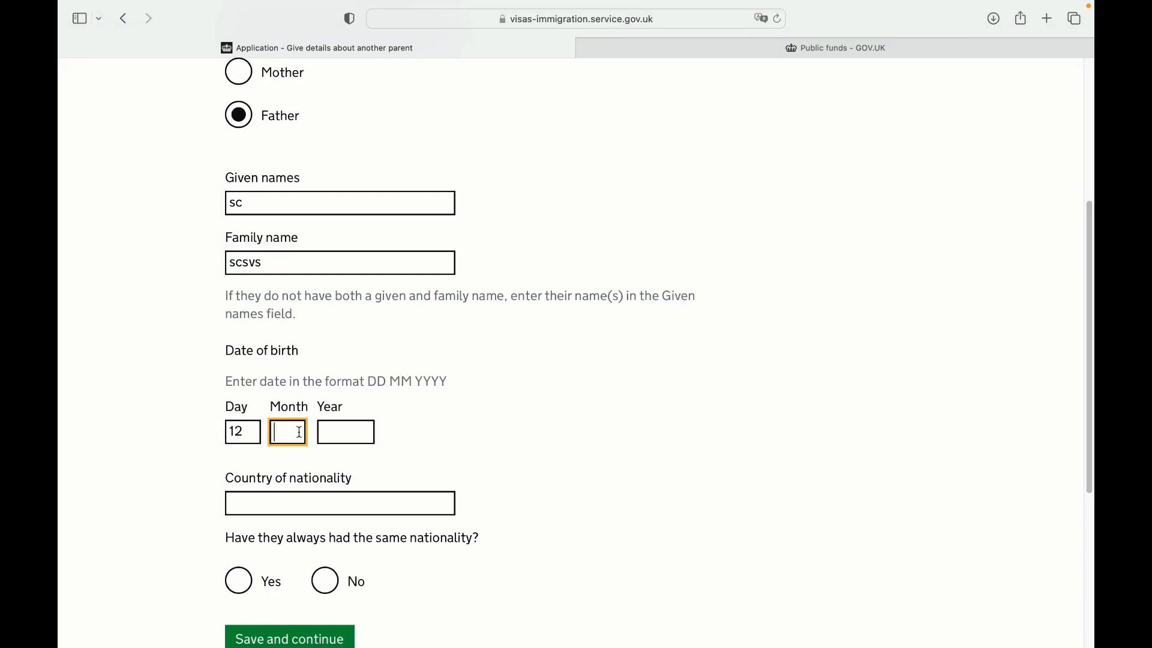
type("6")
left_click(351, 434)
type("1960")
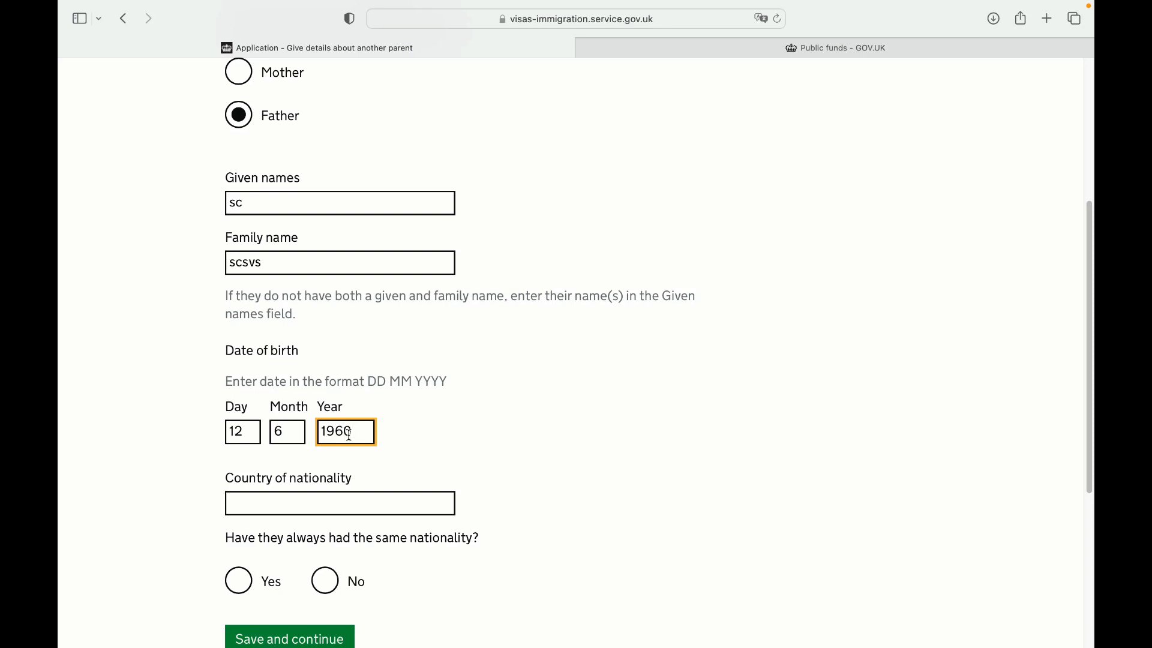
Choose Pakistan as the father's nationality, confirm it never changed, and save
left_click(330, 504)
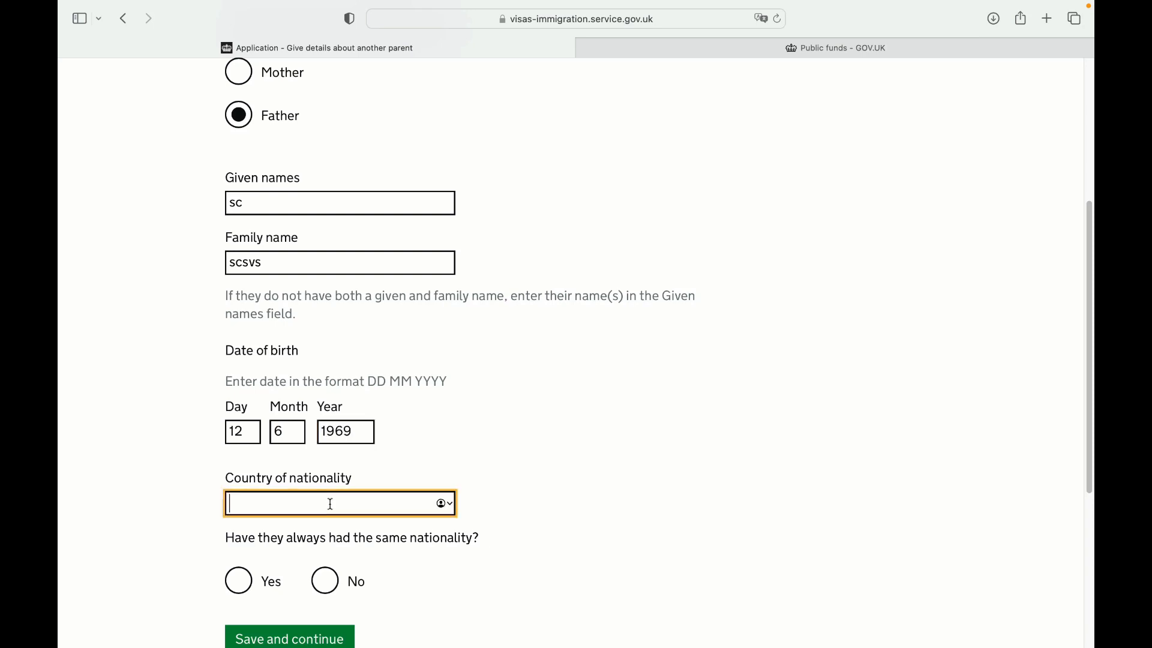
type("pakis")
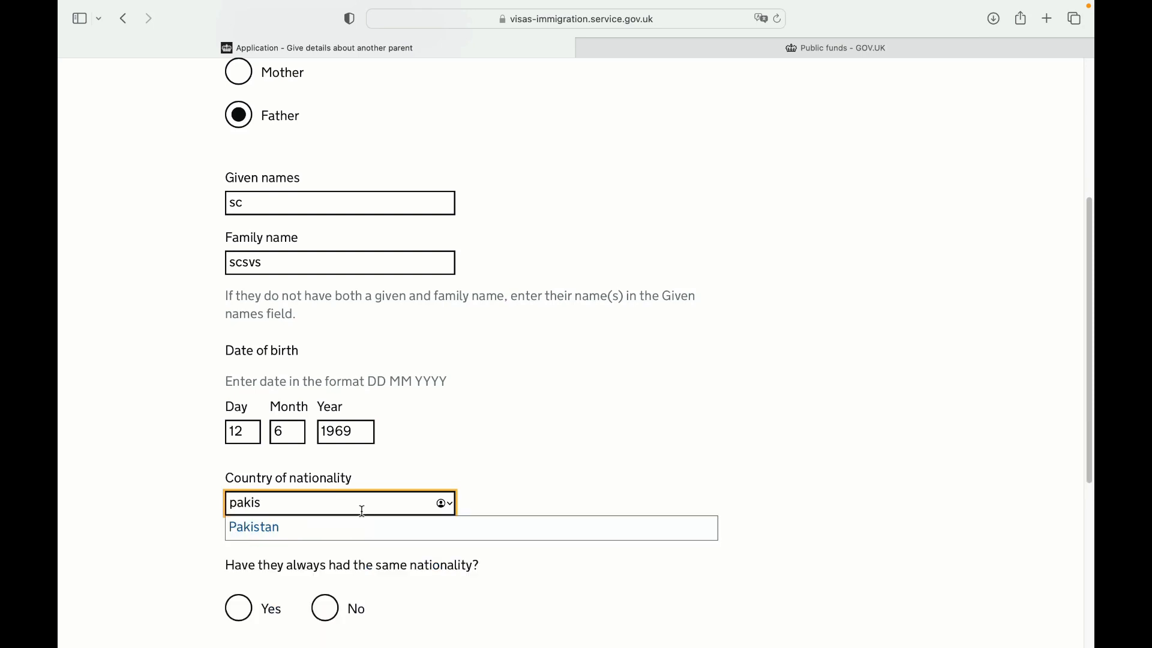
left_click(354, 525)
left_click(239, 588)
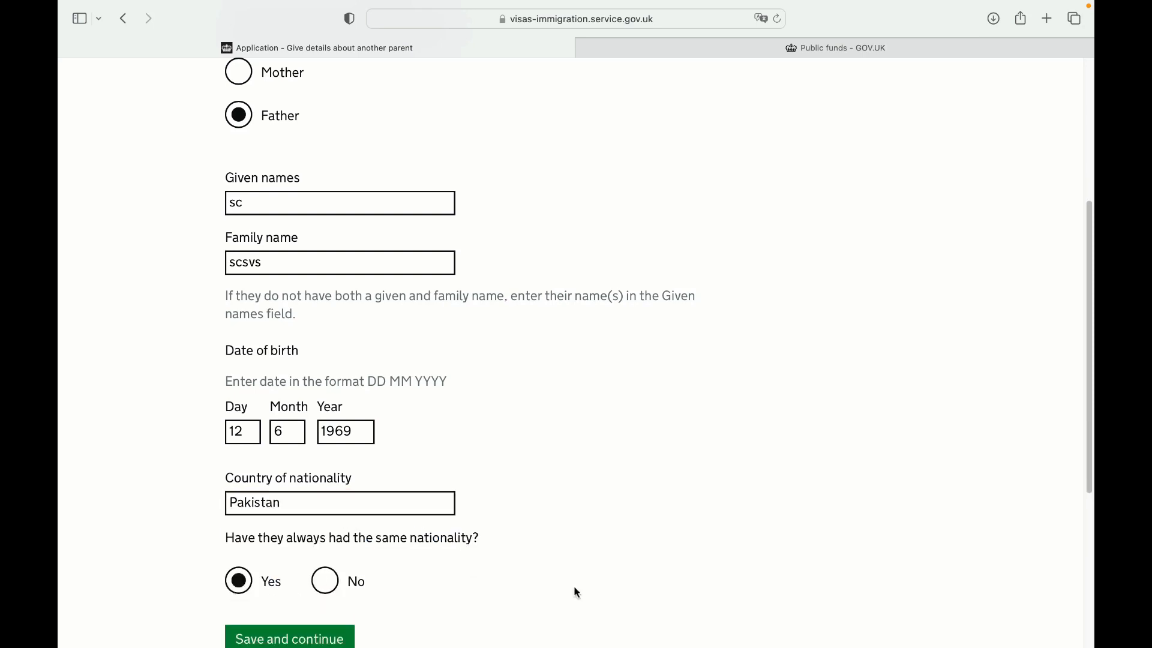
scroll(1084, 347, "down", 5)
left_click(340, 348)
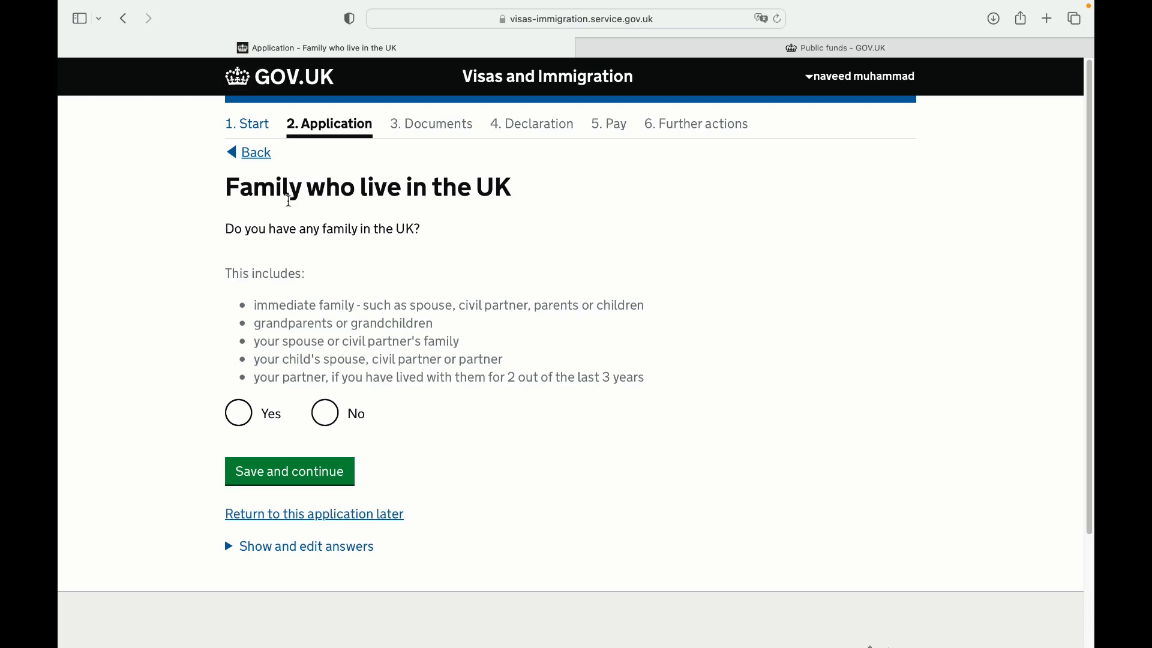
Answer that no family lives in the UK and report 5 UK visits in 10 years
left_click(325, 414)
left_click(322, 476)
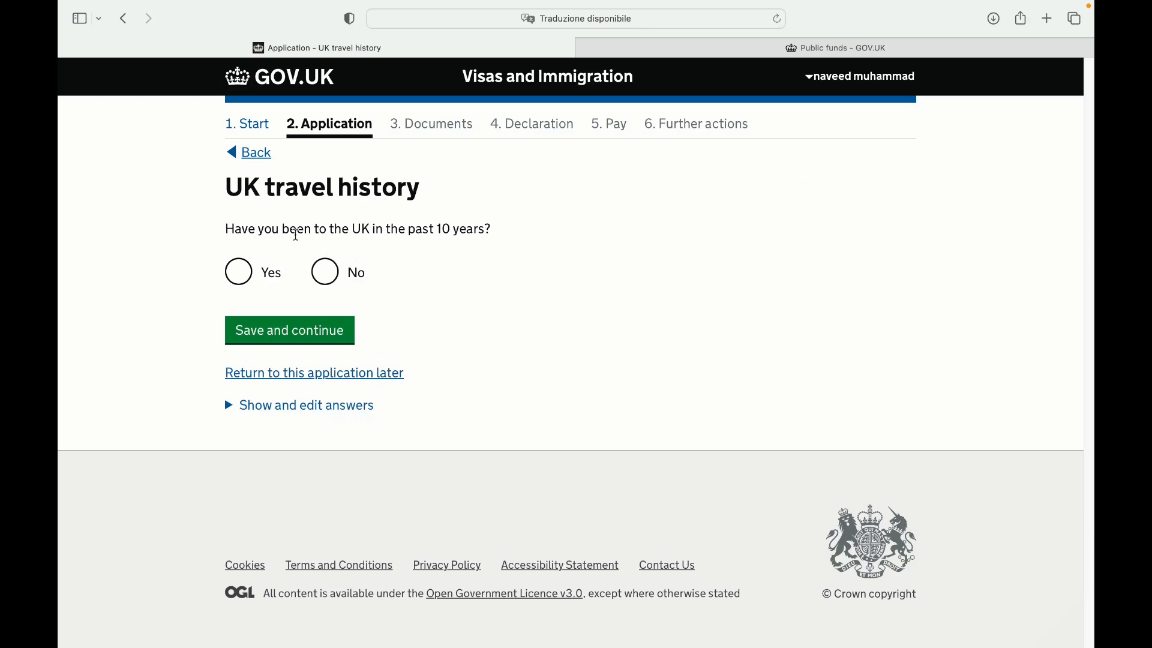
left_click(239, 274)
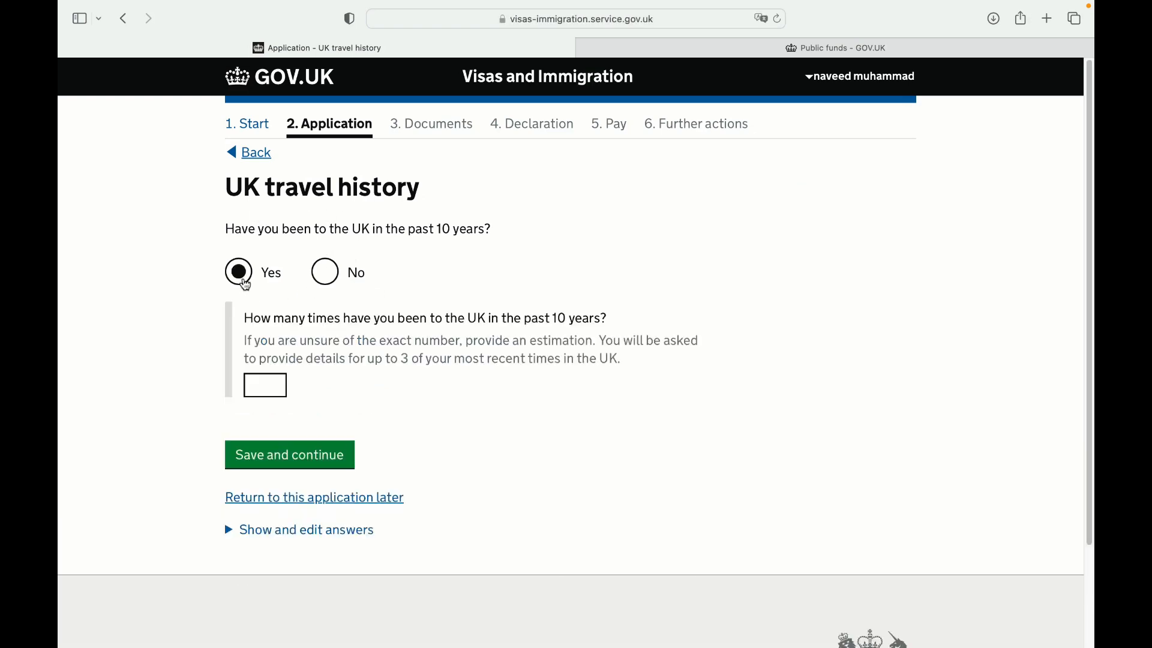
left_click(277, 387)
type("5")
left_click(333, 456)
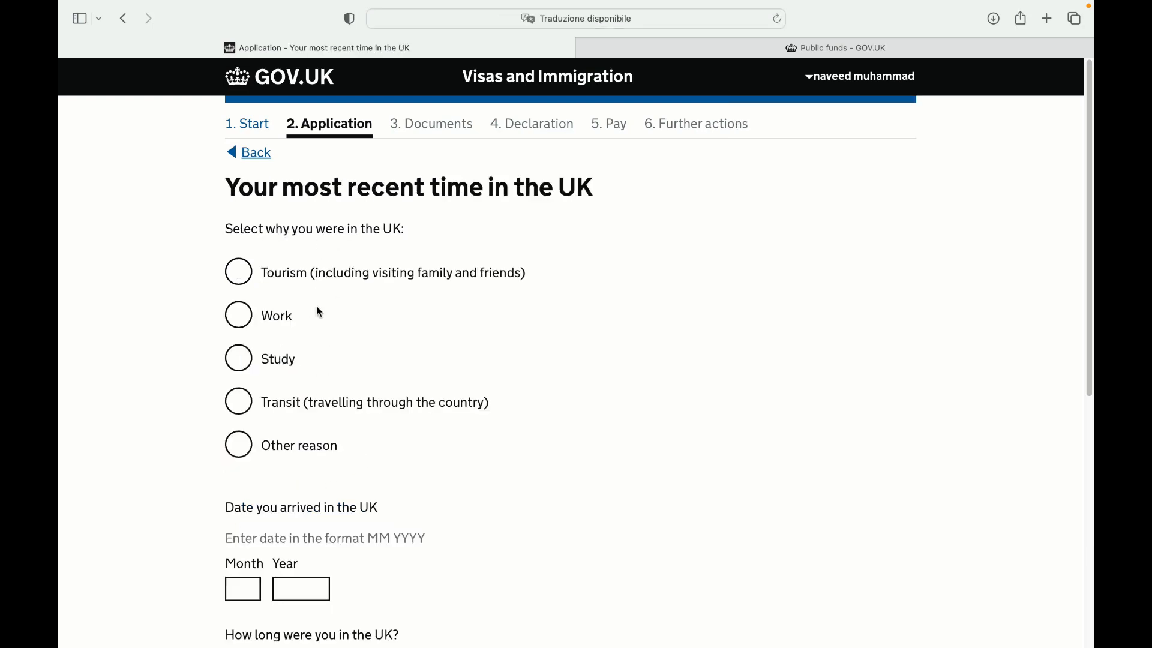
Record the most recent UK visit as tourism, arriving 11/2018, lasting 5
left_click(238, 267)
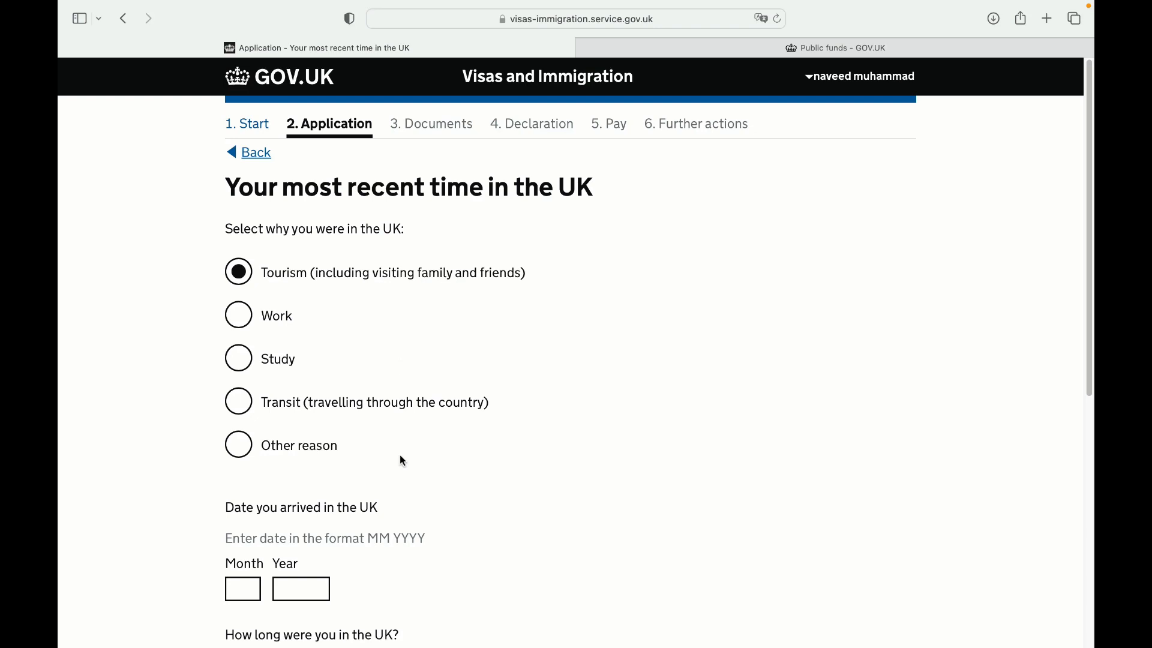
scroll(848, 373, "down", 5)
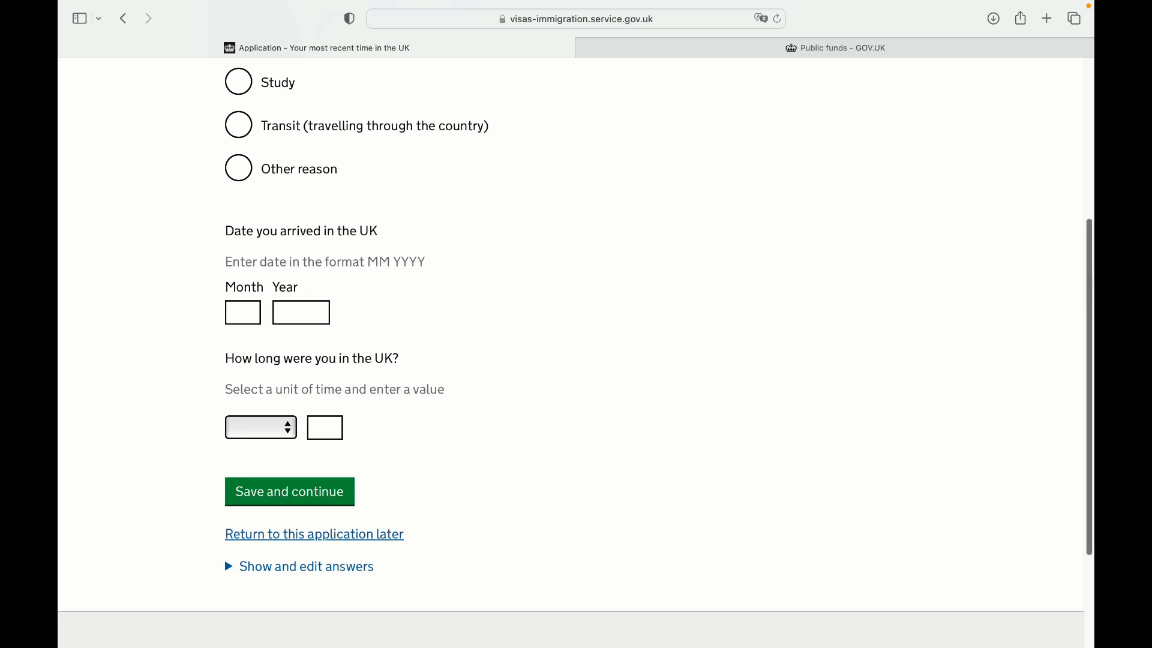
left_click_drag(1090, 278, 1091, 118)
scroll(1091, 119, "down", 5)
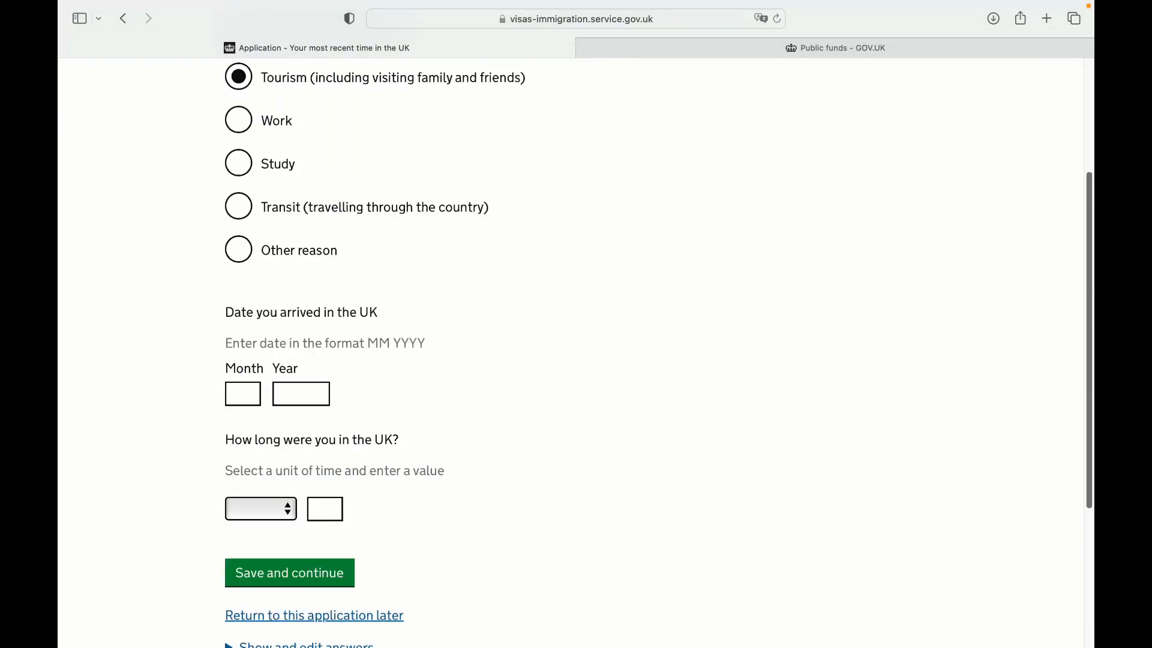
left_click(300, 263)
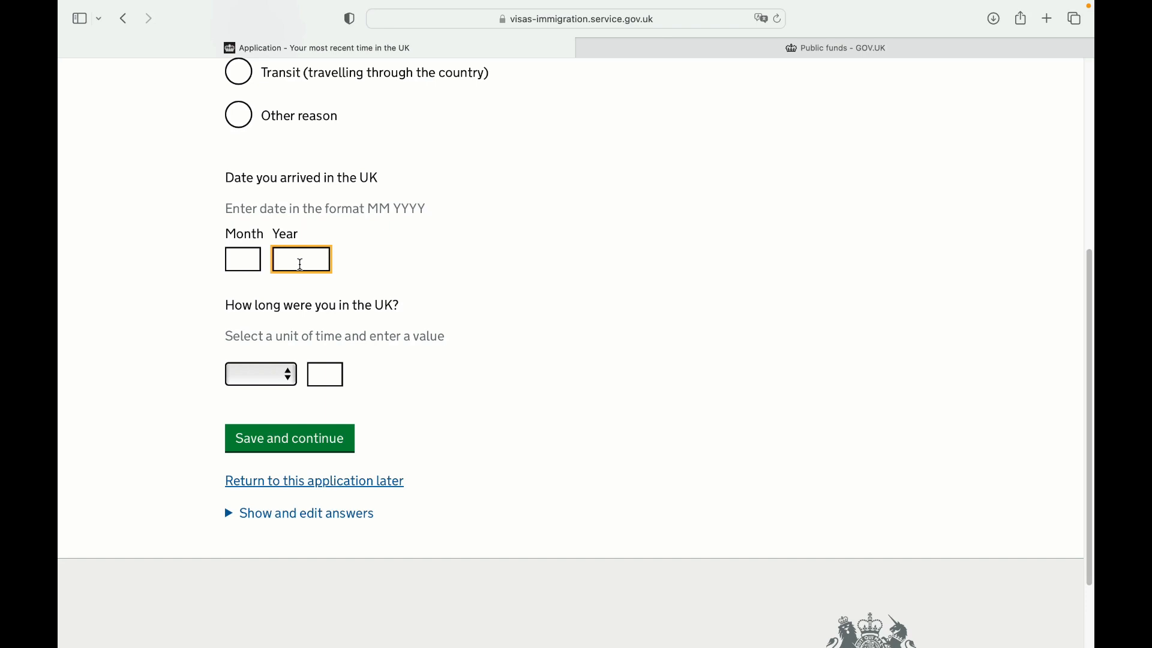
type("2012")
key("XF86AudioRaiseVolume")
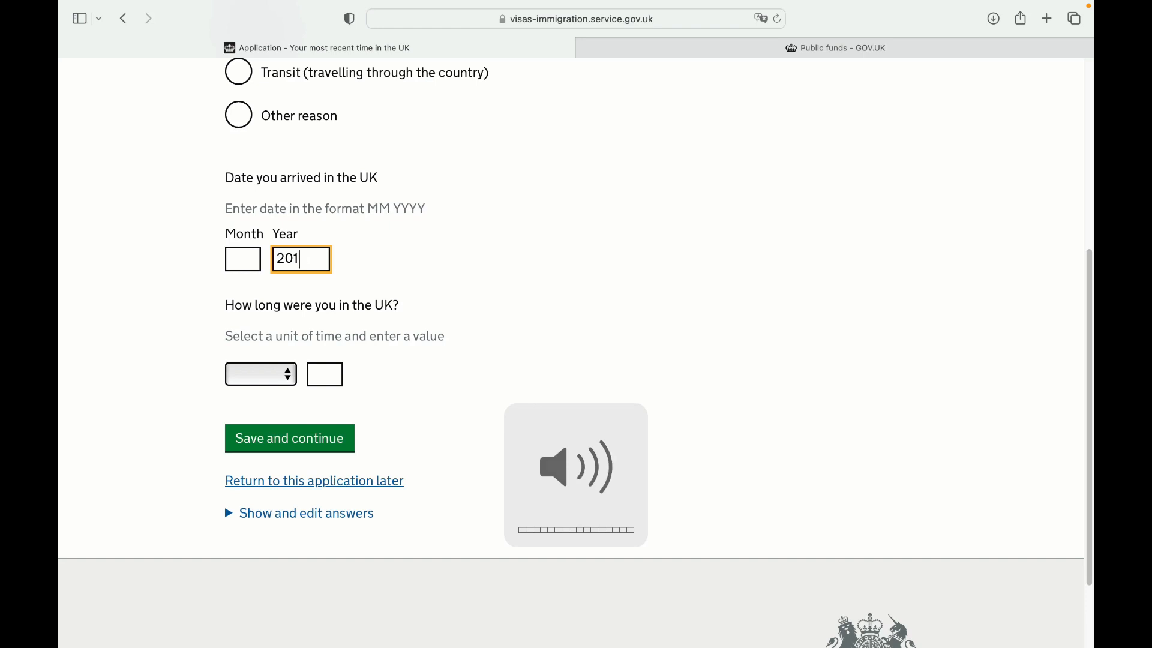
key("BackSpace")
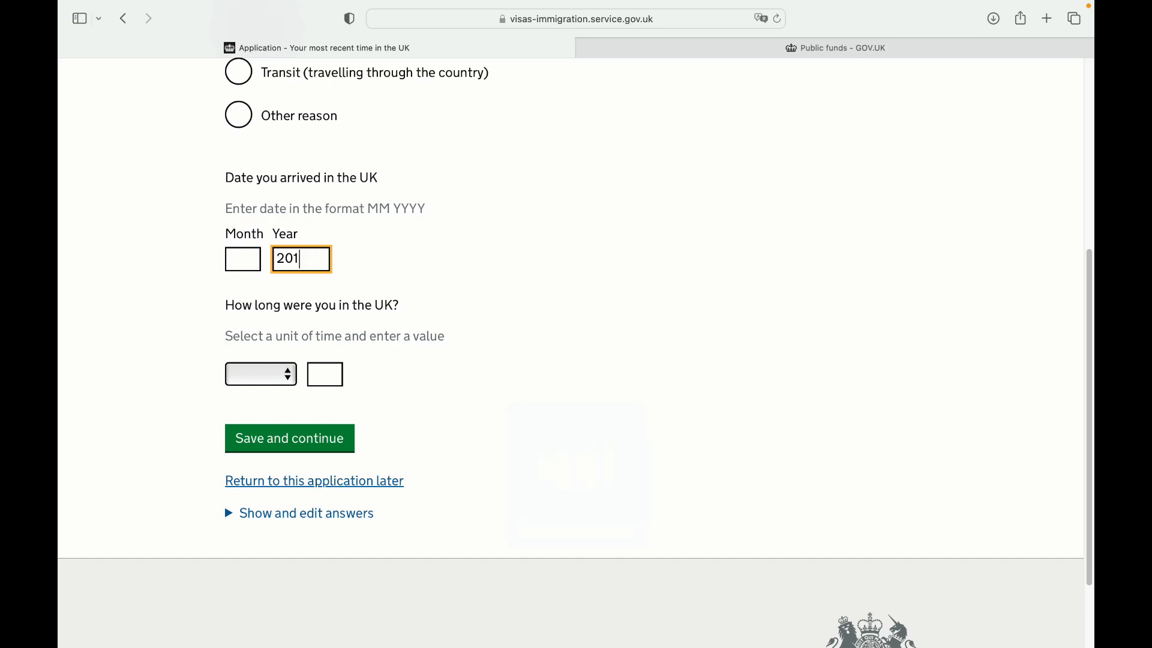
left_click(249, 265)
type("11")
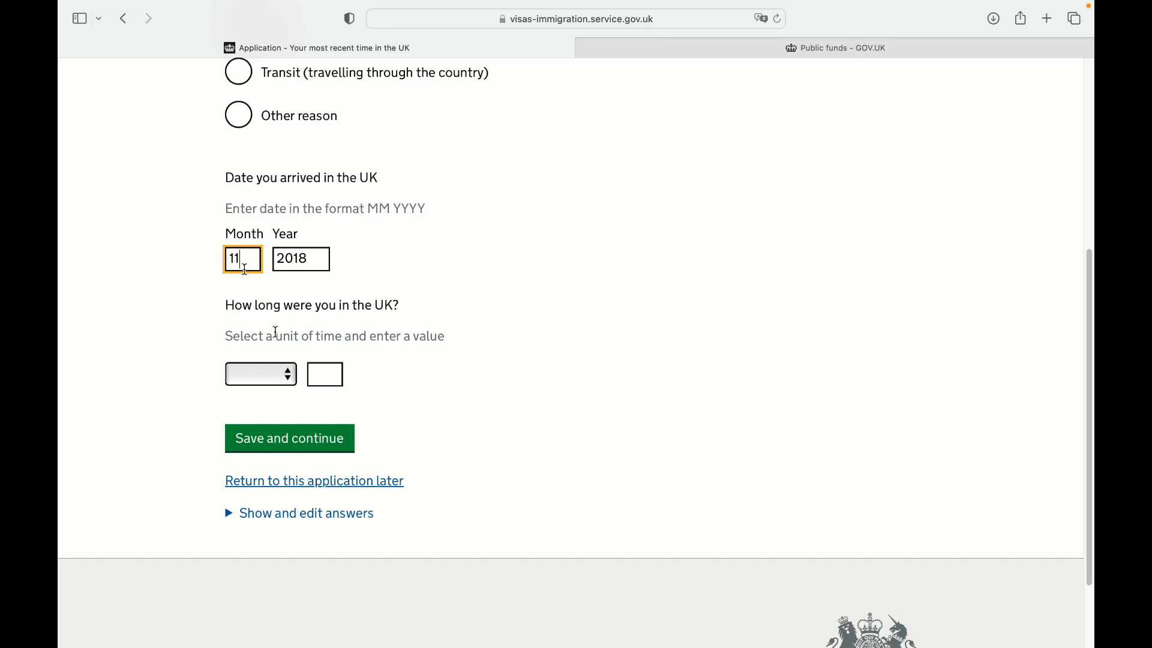
left_click(322, 376)
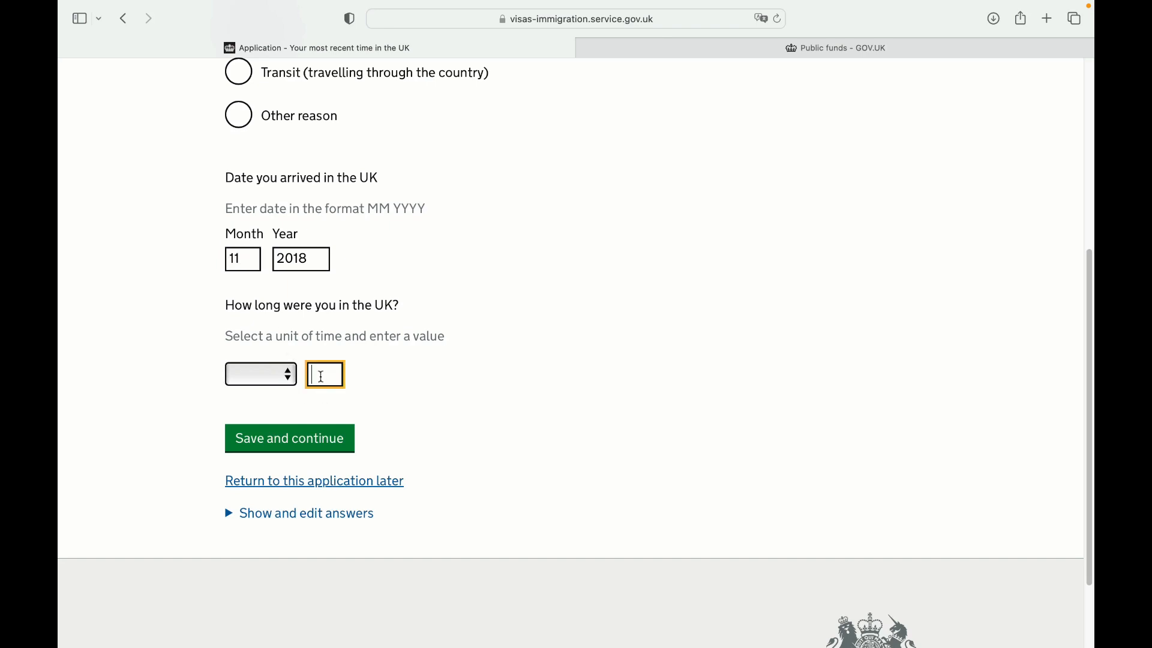
left_click(319, 436)
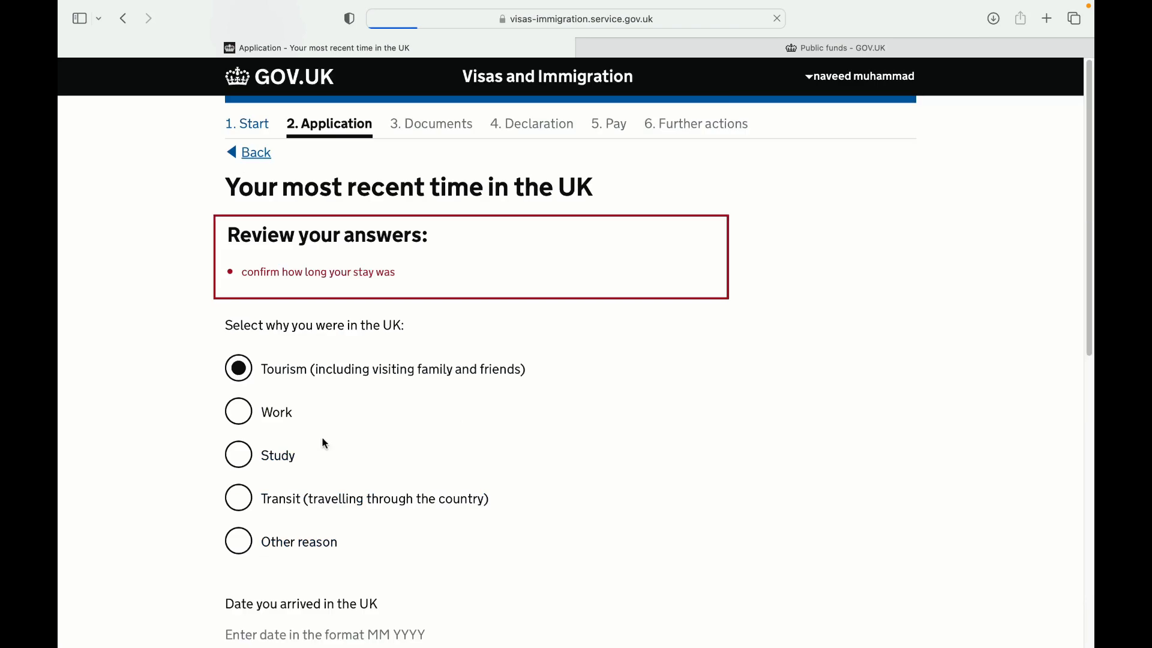
Set the stay length unit to Days and save the visit
scroll(255, 309, "down", 10)
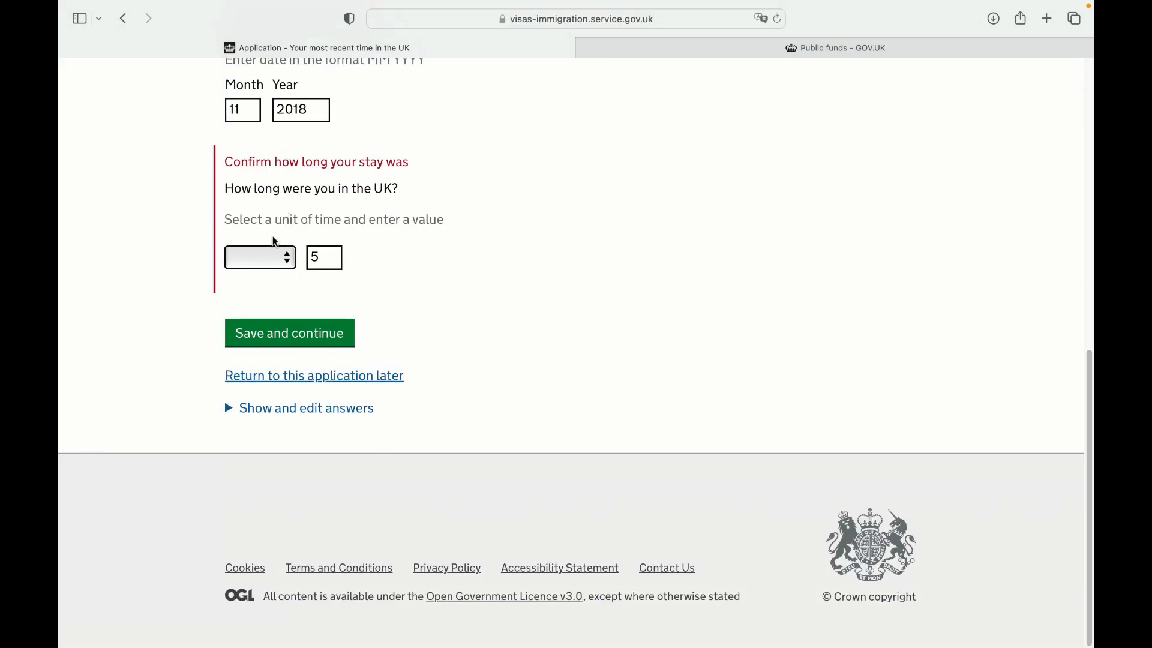
left_click(286, 257)
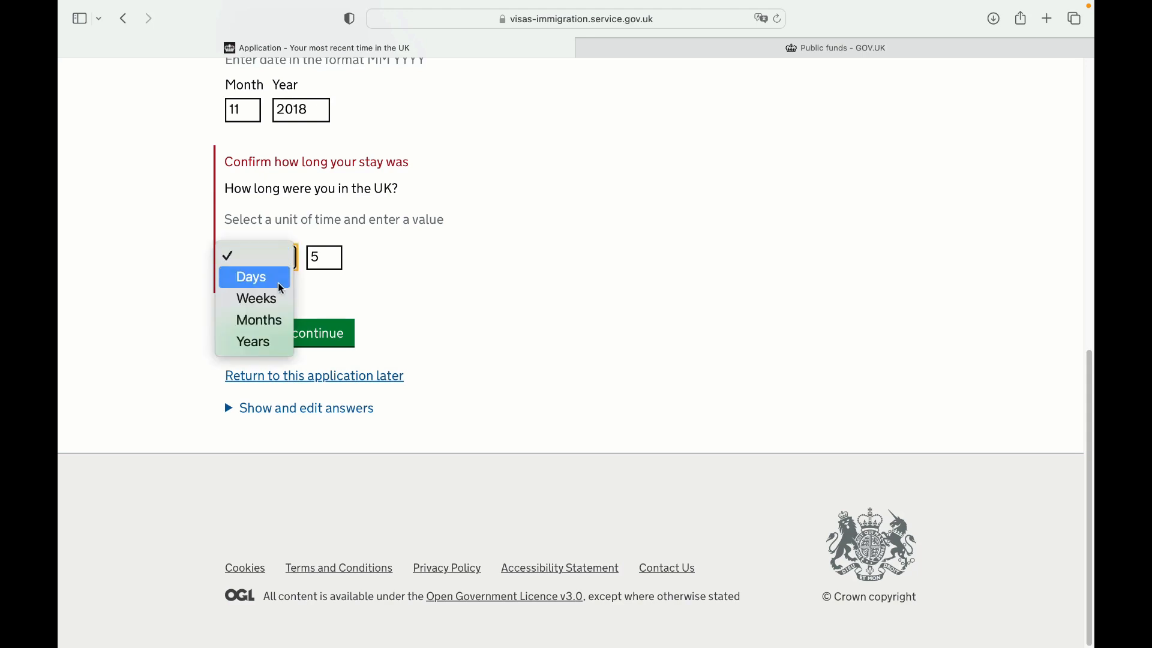
left_click(283, 288)
left_click(324, 334)
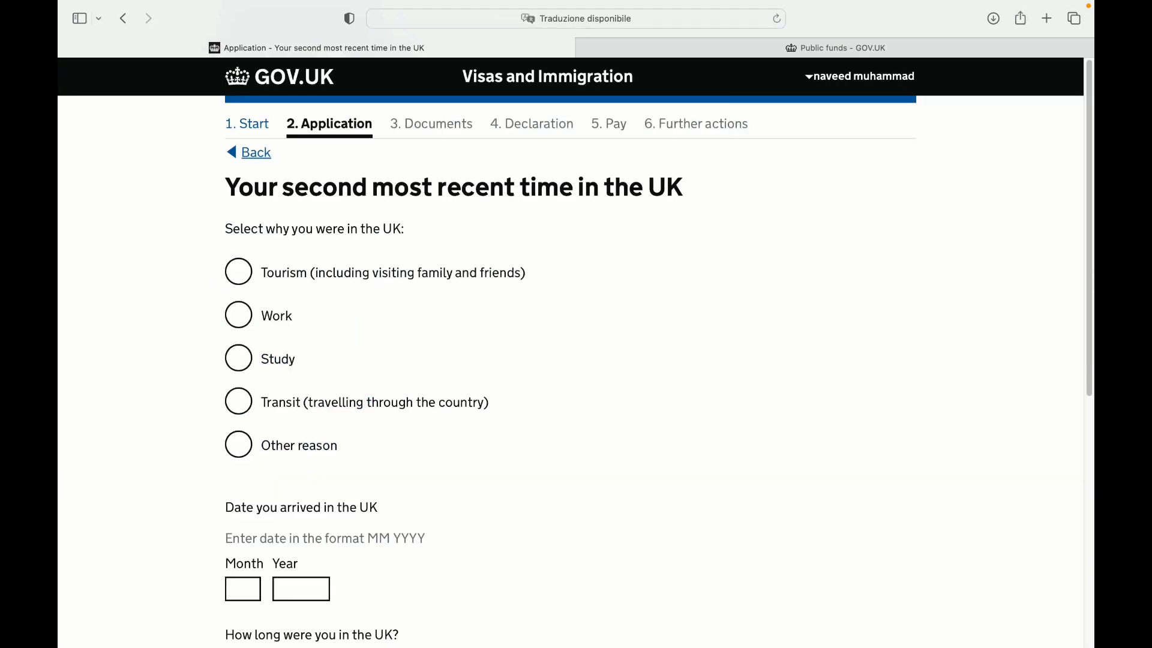
Return to the UK travel history question, change the answer to No, and save
scroll(514, 326, "down", 5)
scroll(1091, 258, "up", 5)
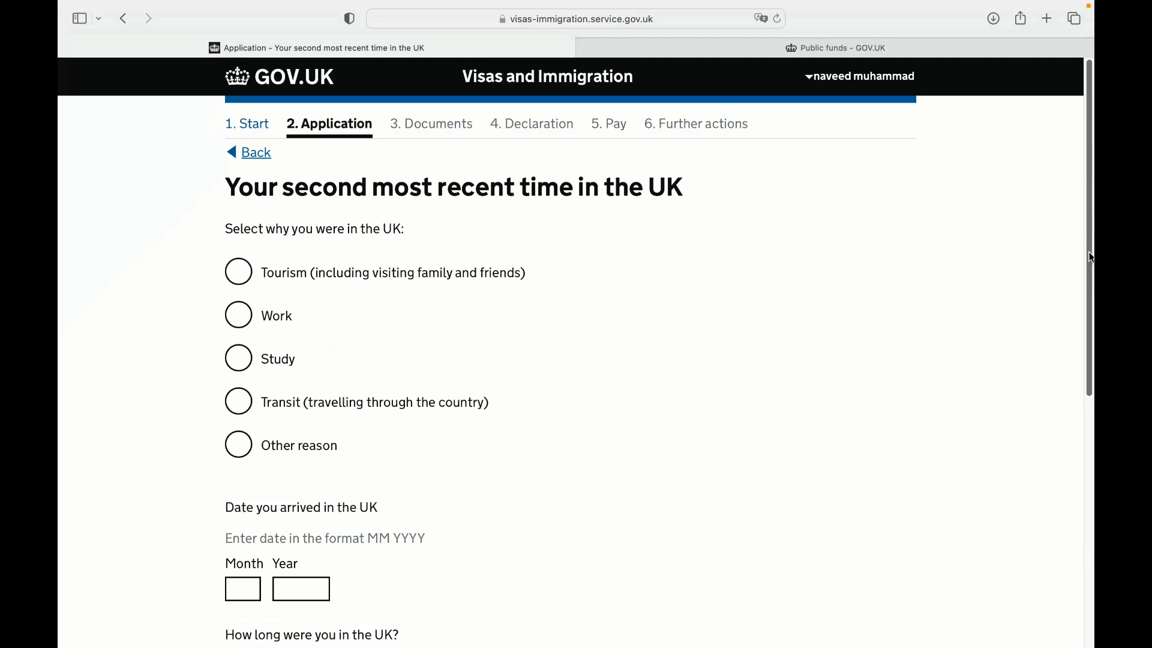
scroll(891, 363, "down", 5)
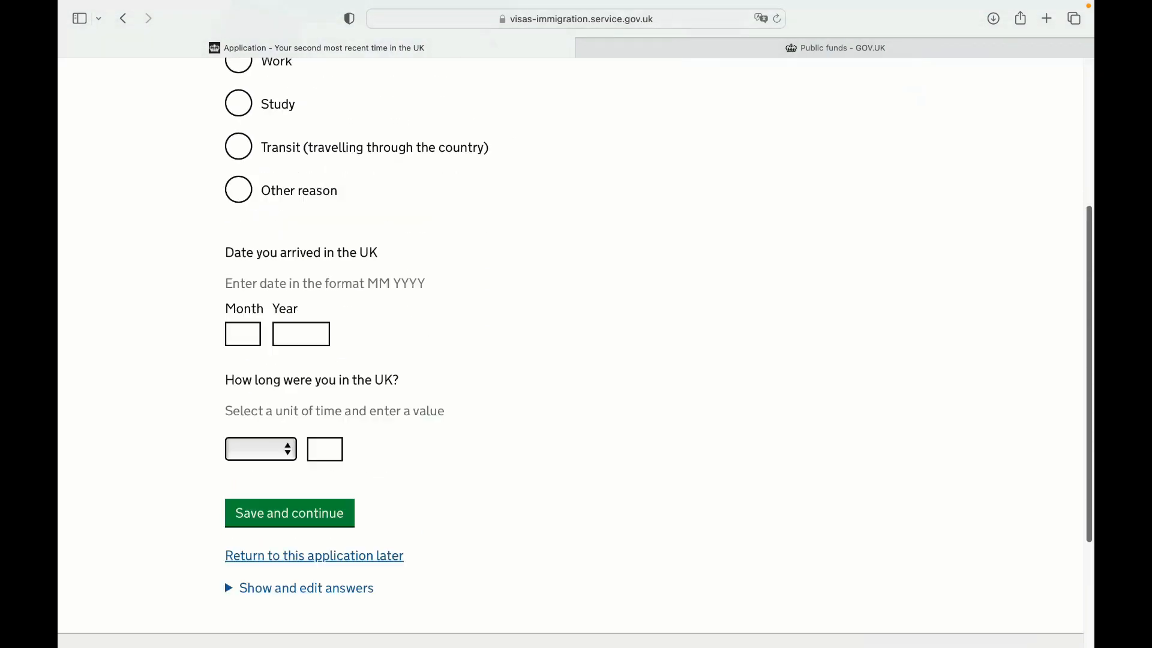
scroll(890, 364, "up", 5)
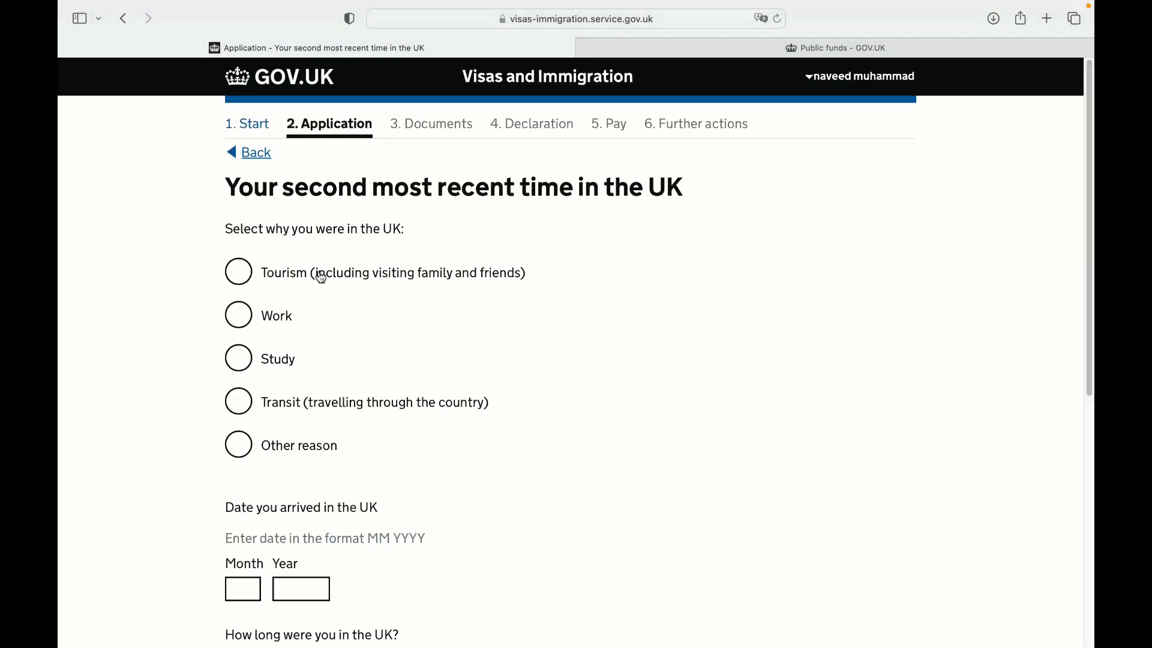
left_click(251, 155)
left_click(252, 155)
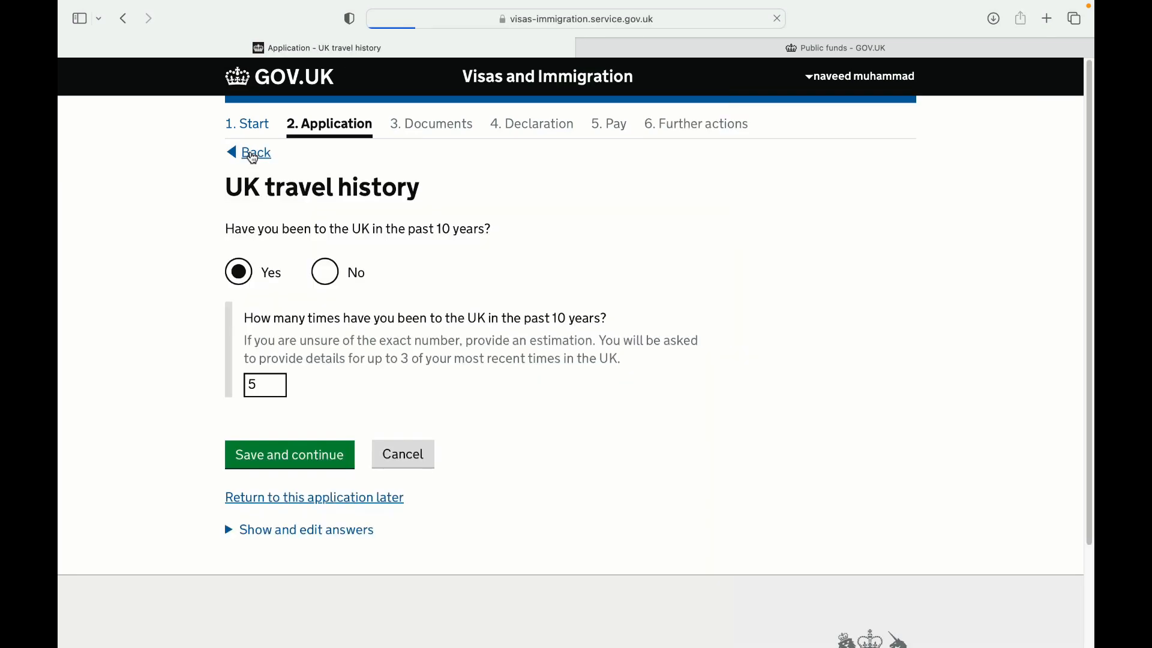
left_click(268, 385)
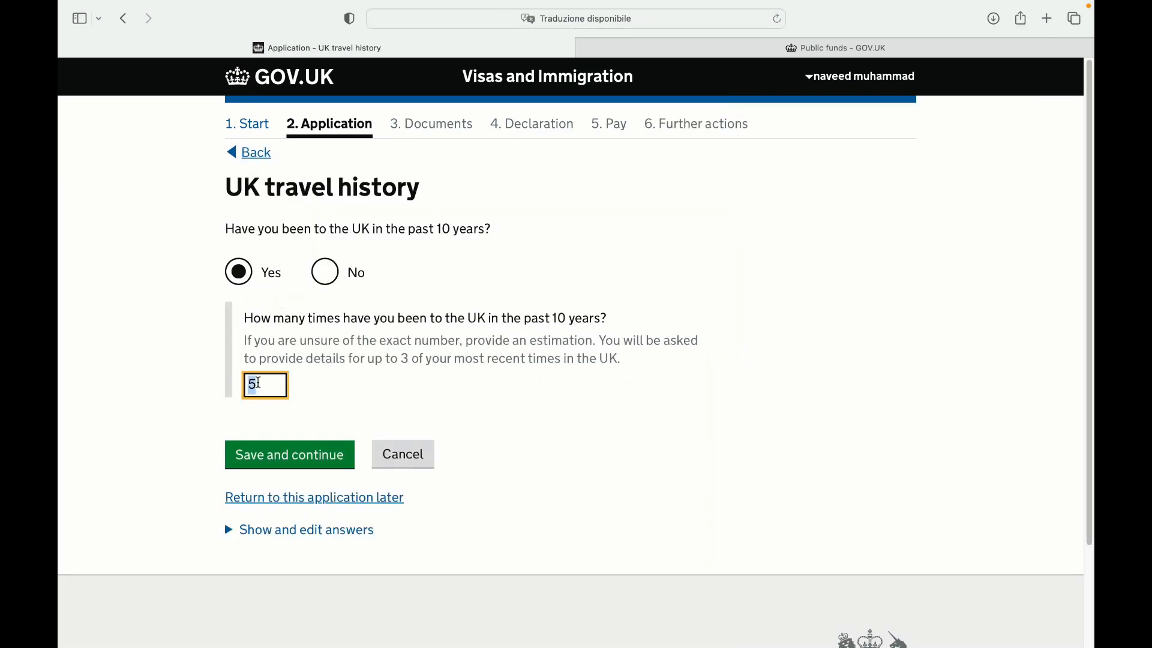
left_click(336, 273)
left_click(351, 341)
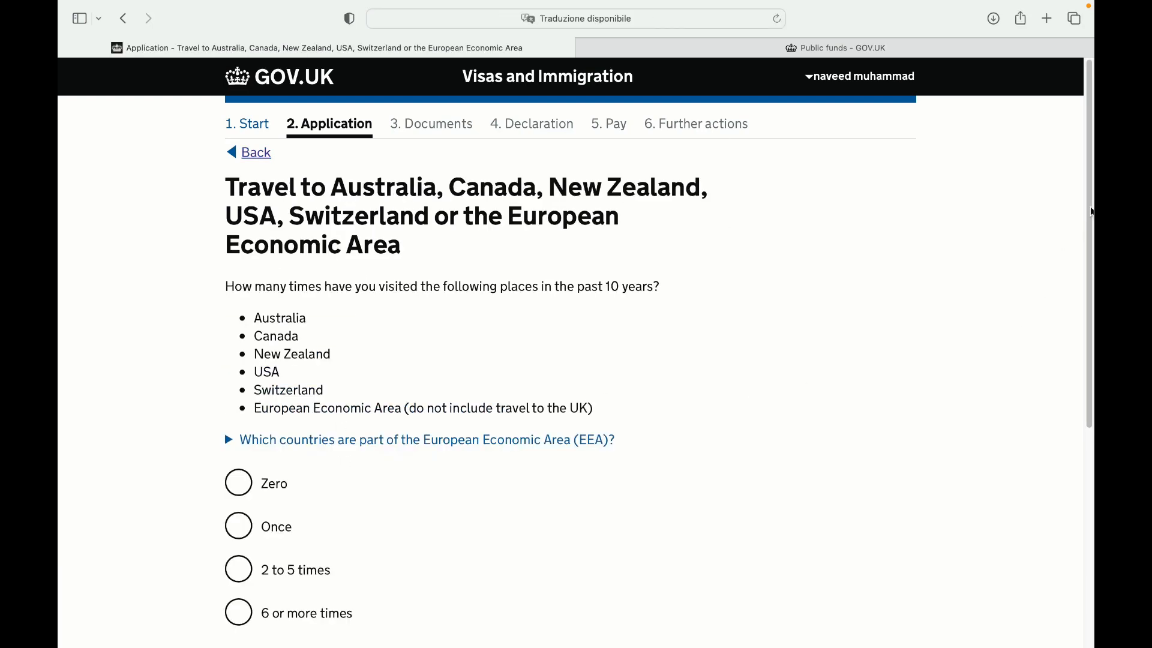
Report visiting Australia, Canada, New Zealand, USA, Switzerland or EEA 2 to 5 times
scroll(782, 398, "down", 2)
scroll(576, 336, "down", 5)
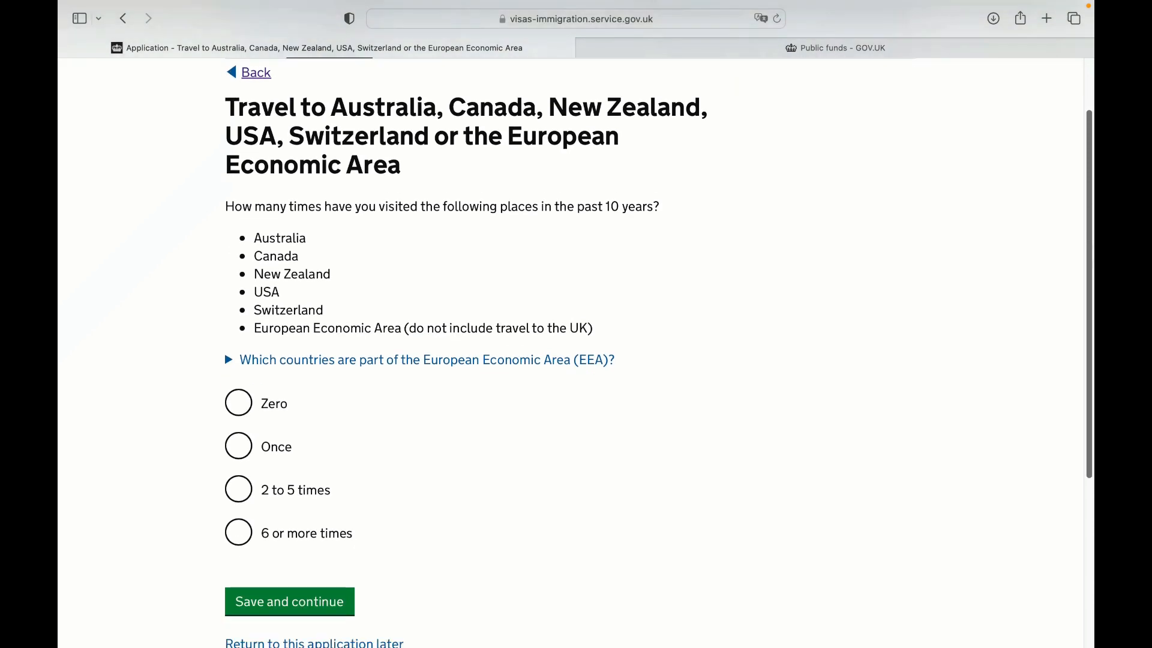
scroll(712, 227, "up", 3)
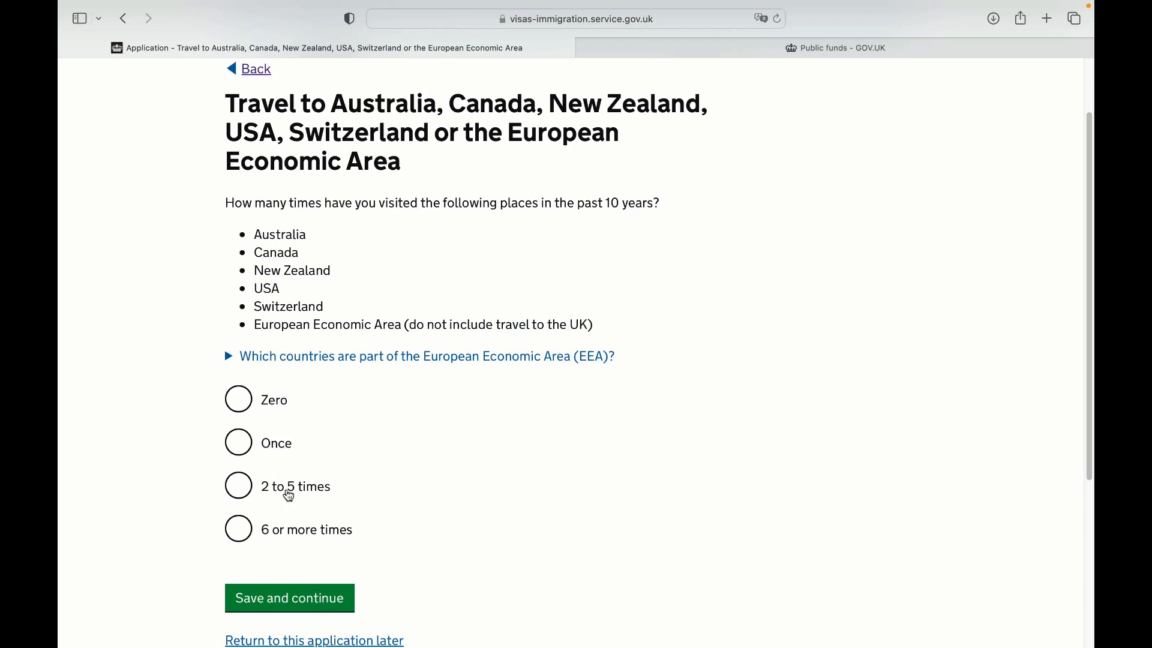
left_click(250, 492)
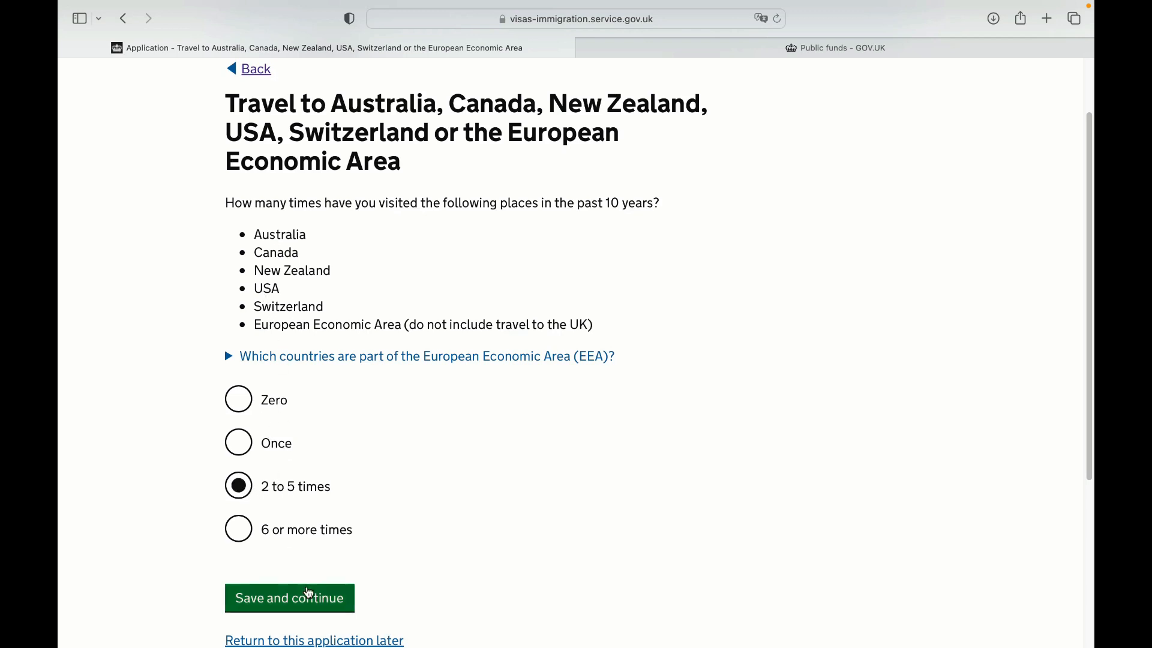
left_click(311, 597)
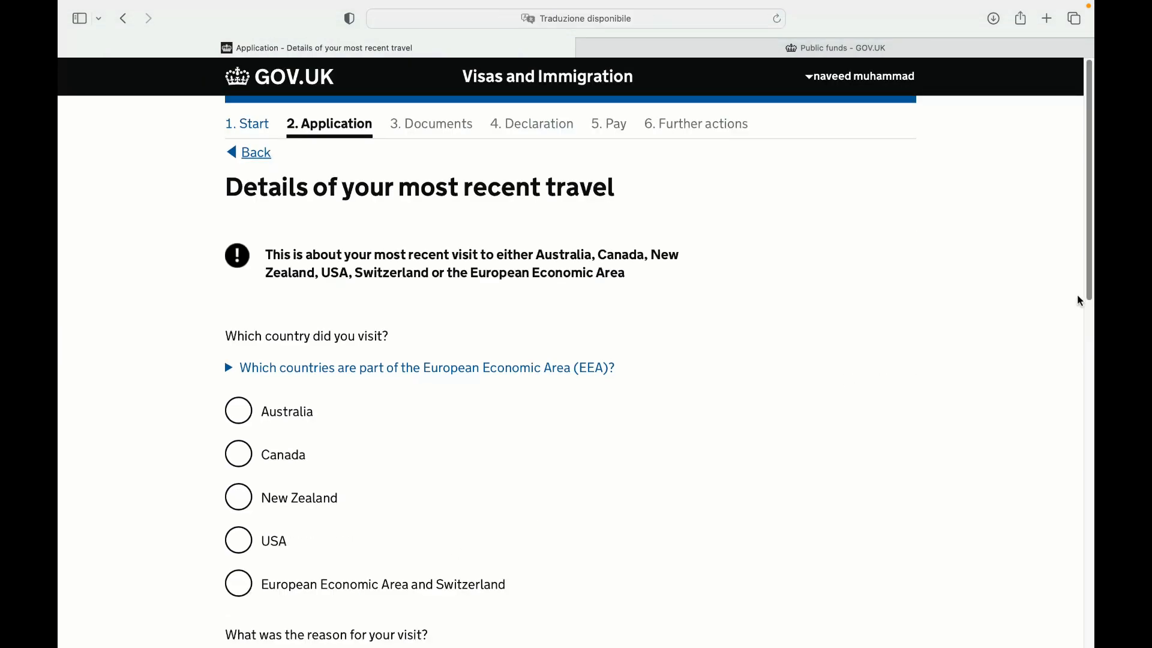
Set the most recent trip's destination to Switzerland (EEA and Switzerland) for tourism
scroll(457, 354, "down", 5)
left_click(231, 350)
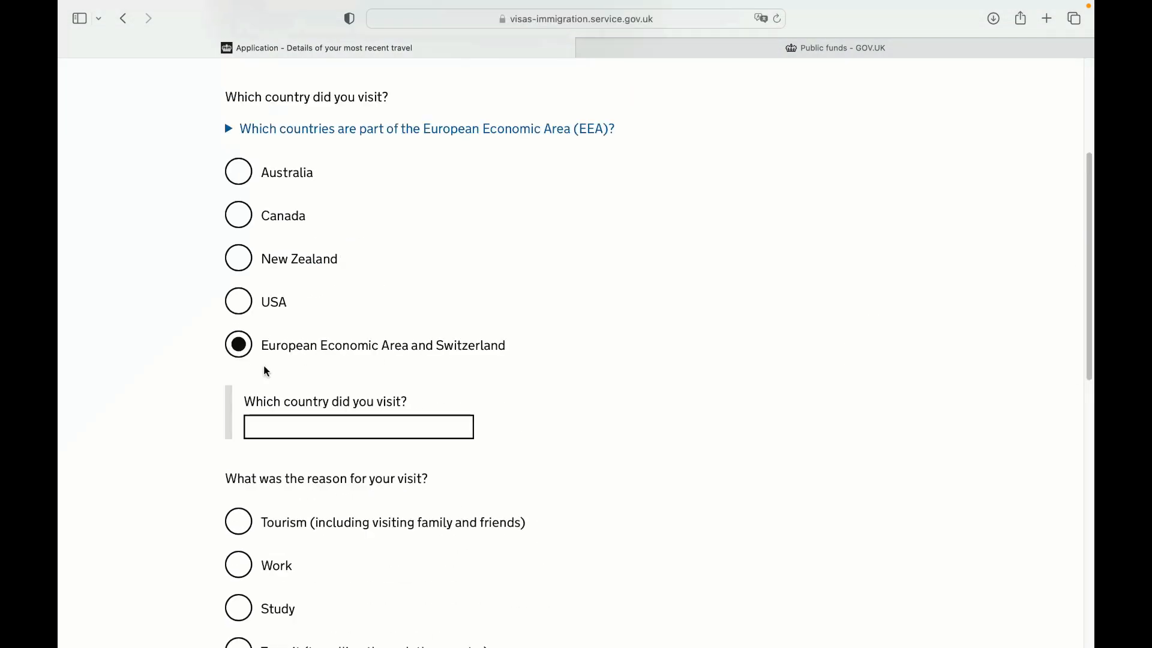
left_click(399, 432)
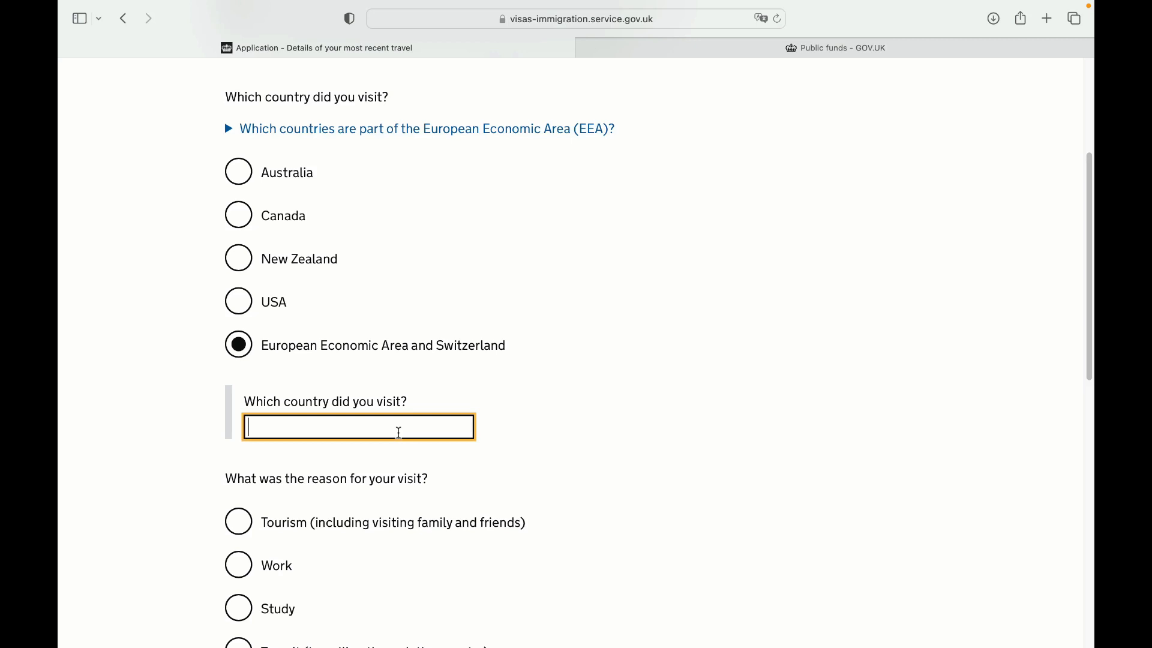
type("sw")
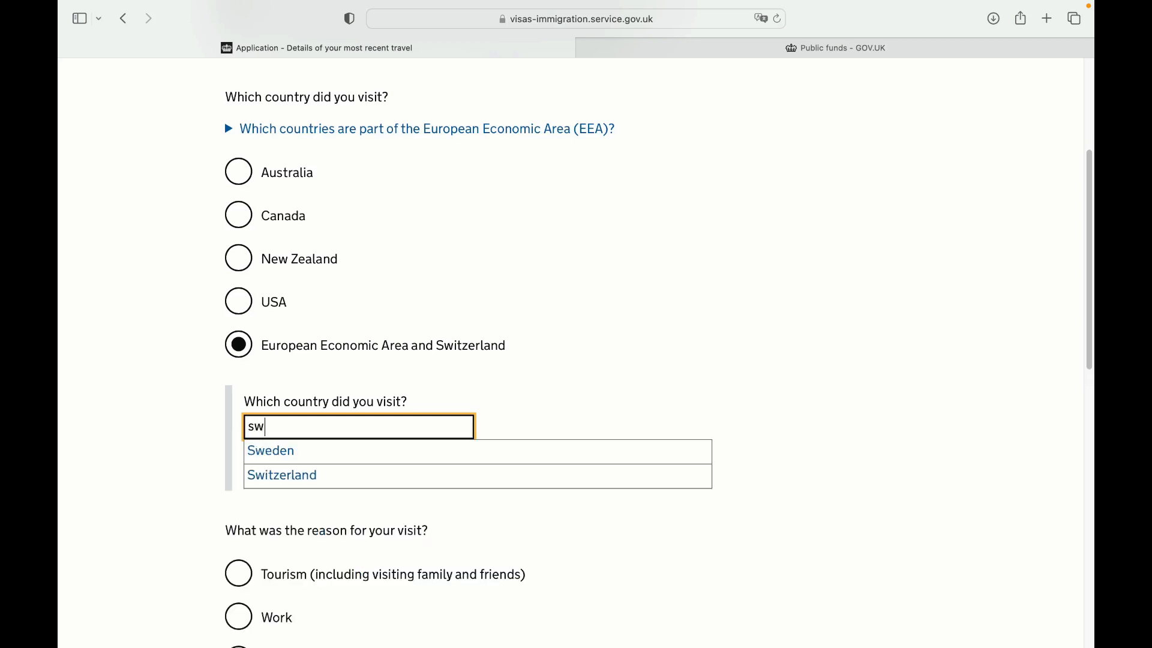
left_click(384, 474)
scroll(914, 398, "down", 5)
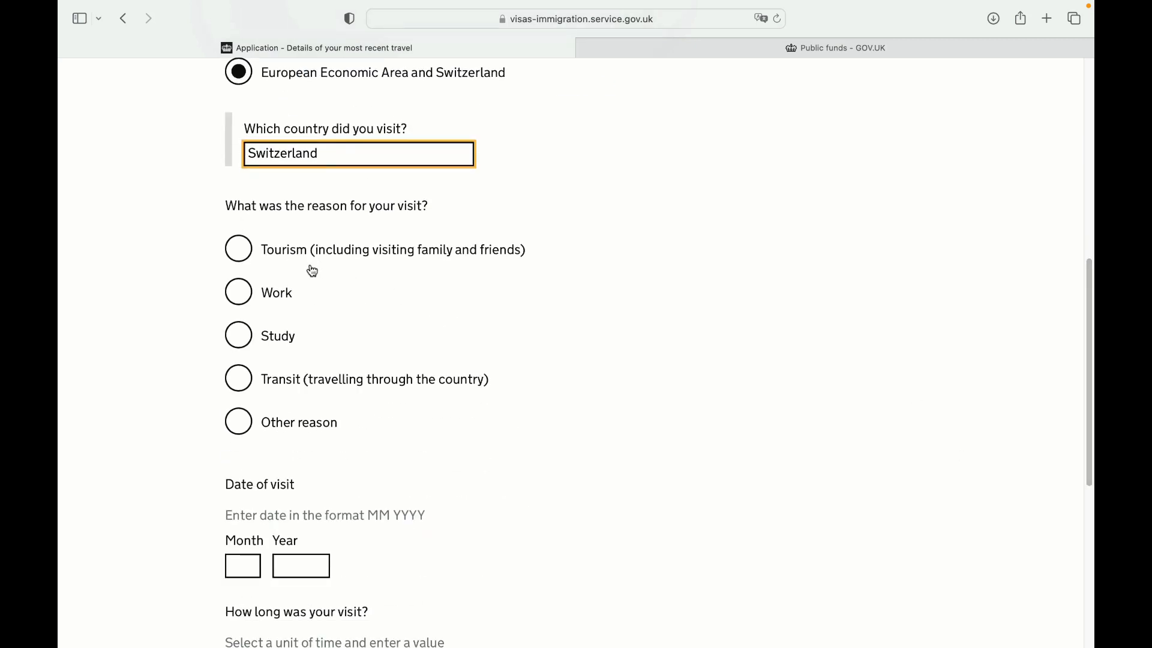
left_click(249, 257)
Enter the trip date 11/2022 with a length of 1 week, and save
left_click(257, 565)
type("11")
left_click(303, 569)
type("2022")
scroll(1080, 294, "down", 6)
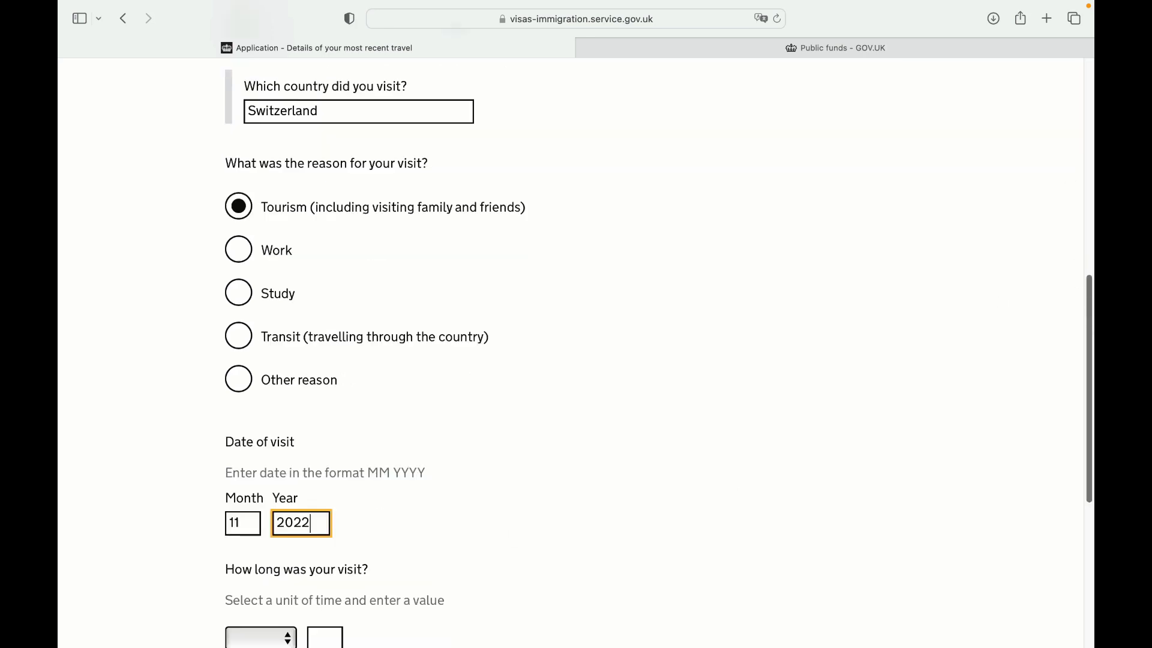
left_click(258, 357)
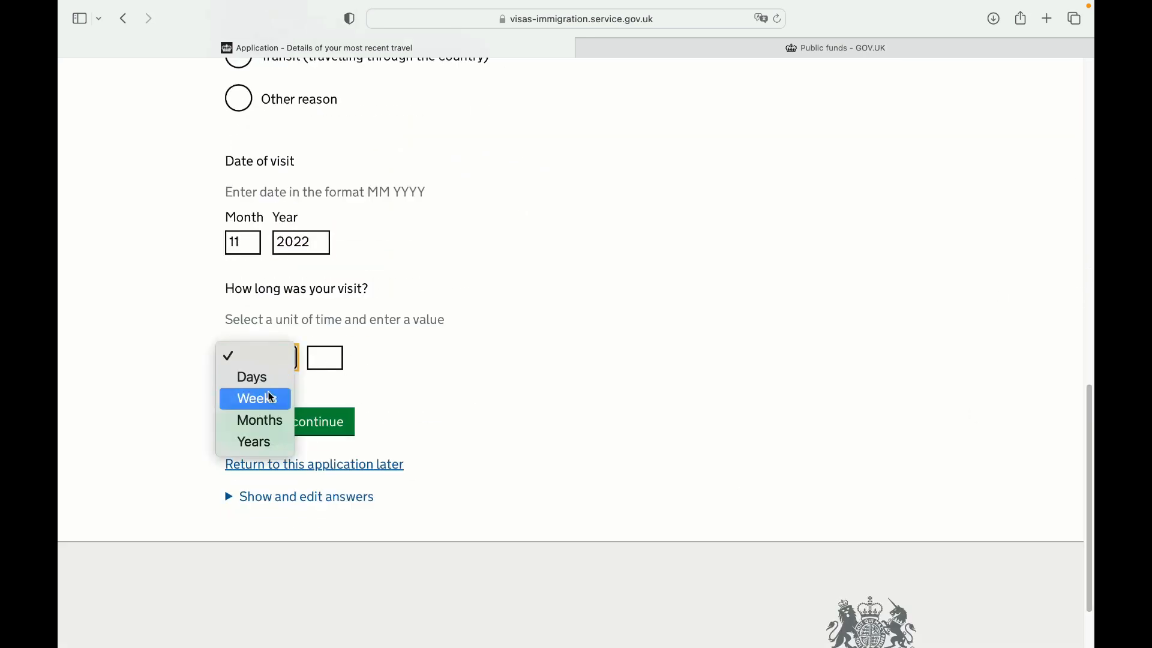
left_click(255, 399)
left_click(329, 358)
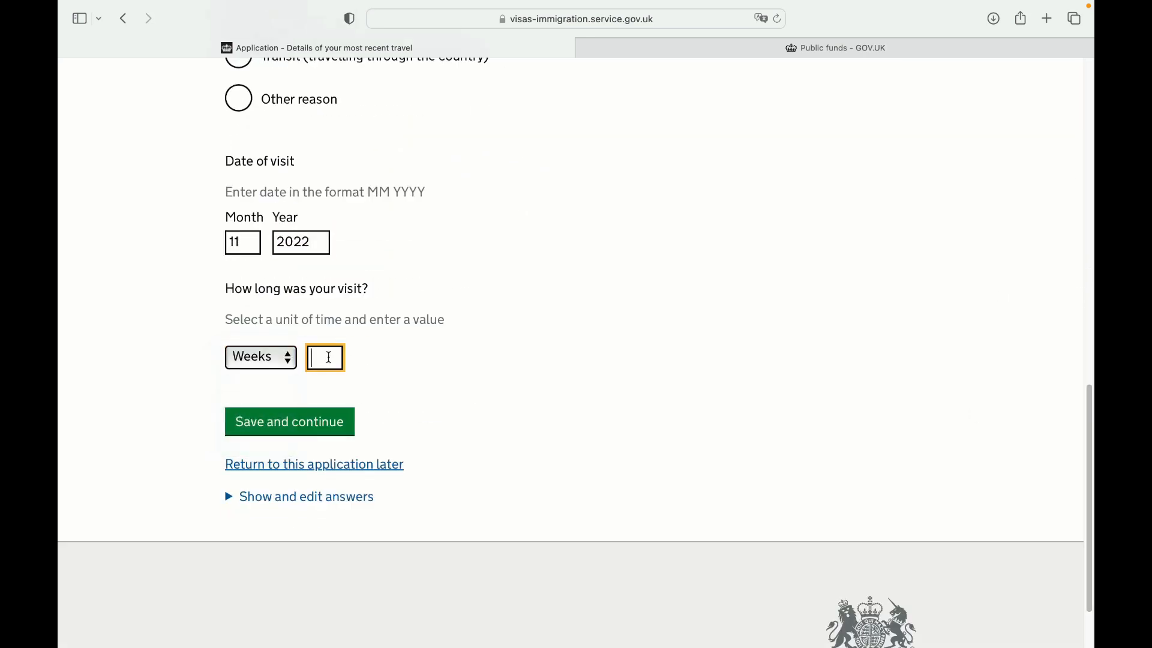
left_click(308, 419)
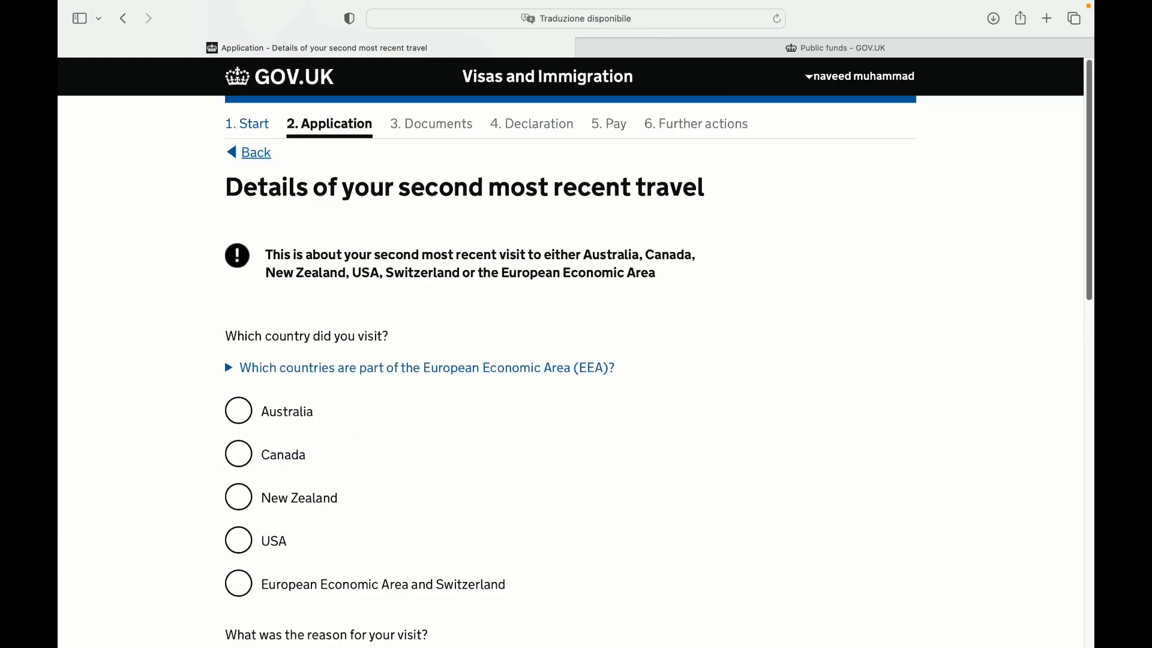
Set the second trip's destination to Germany (EEA and Switzerland) for tourism
scroll(413, 428, "down", 7)
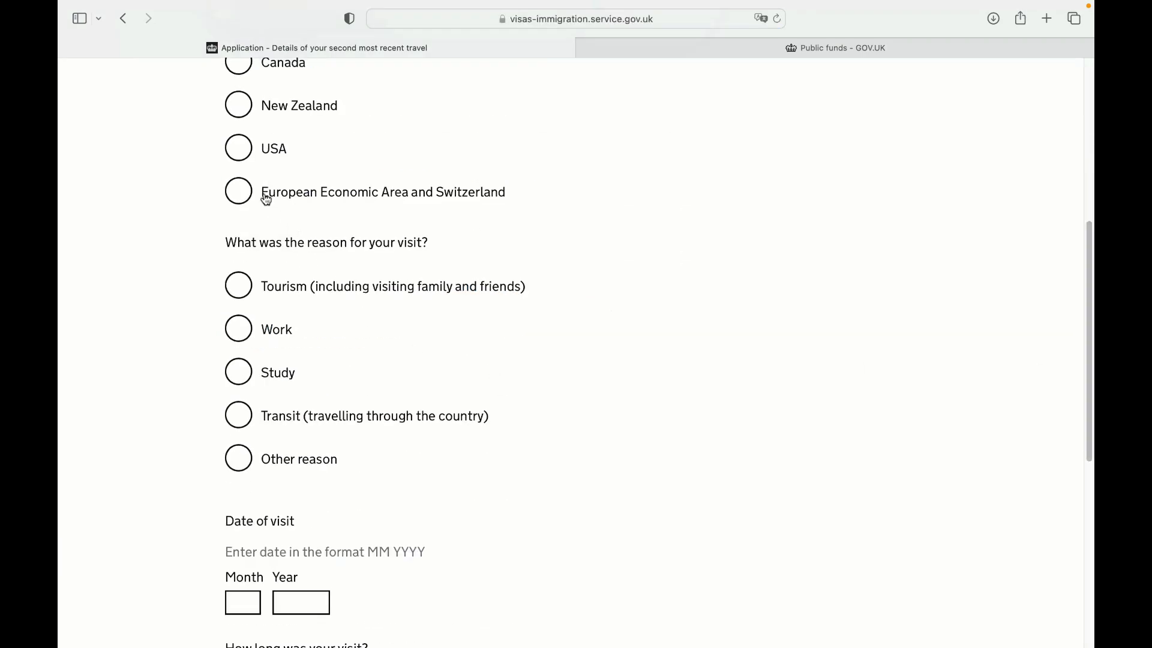
left_click(247, 200)
left_click(296, 279)
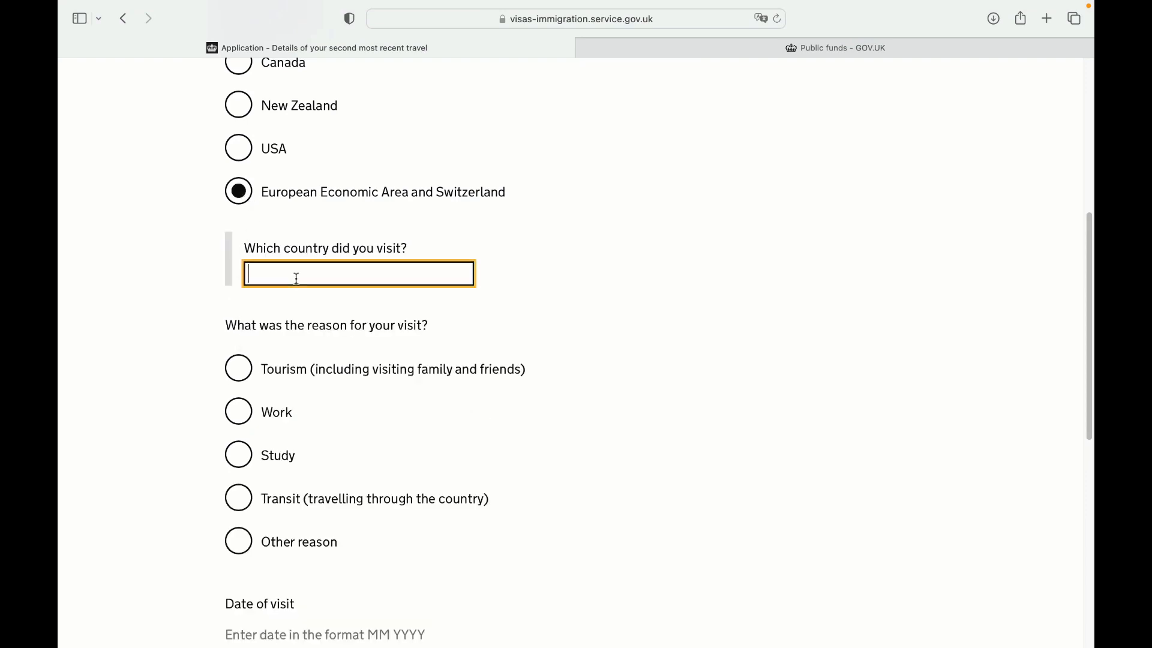
type("ger")
left_click(296, 298)
left_click(250, 363)
Enter the trip date 2/2023 with a length of 1 week, and save
scroll(388, 344, "down", 6)
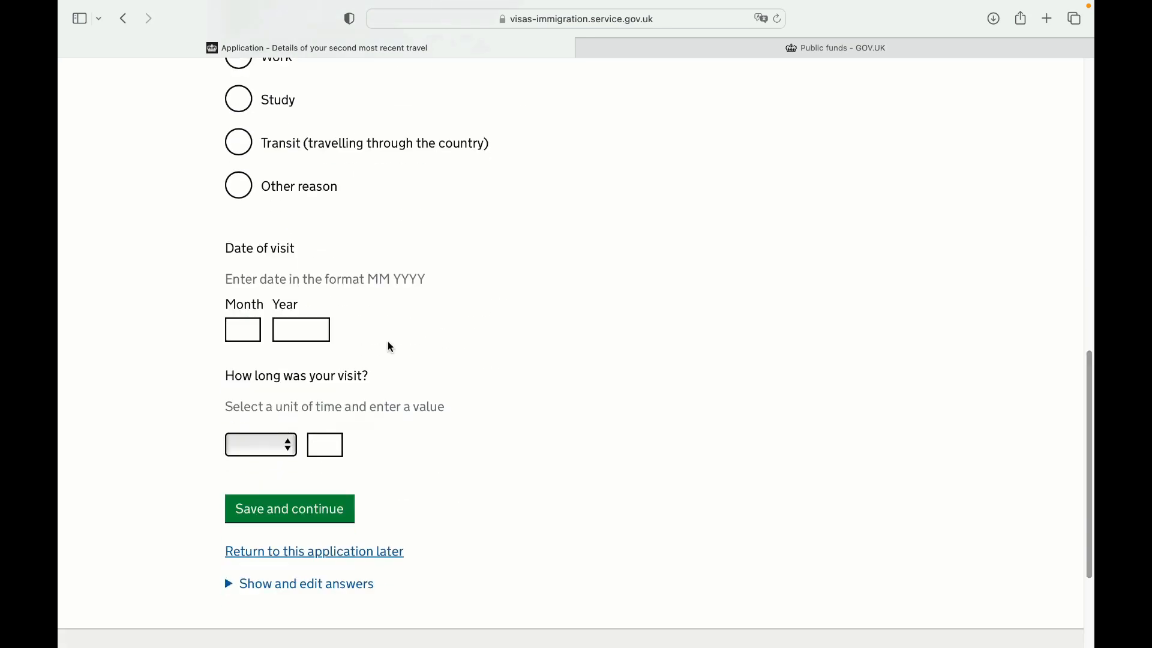
left_click(230, 329)
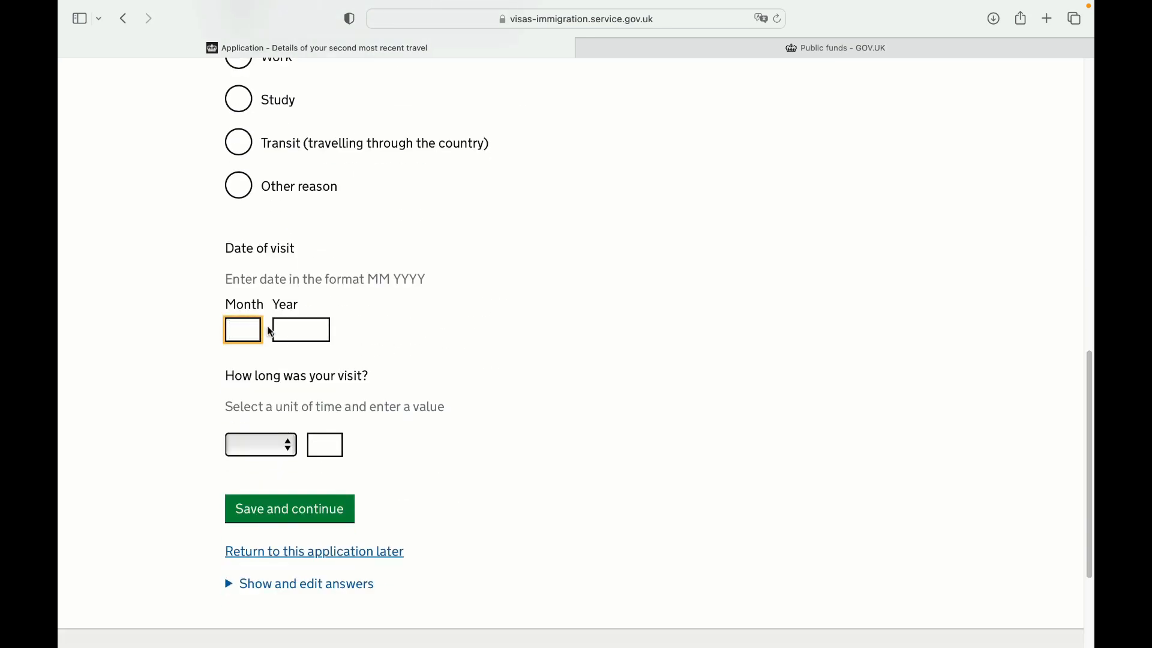
left_click(317, 332)
type("2023")
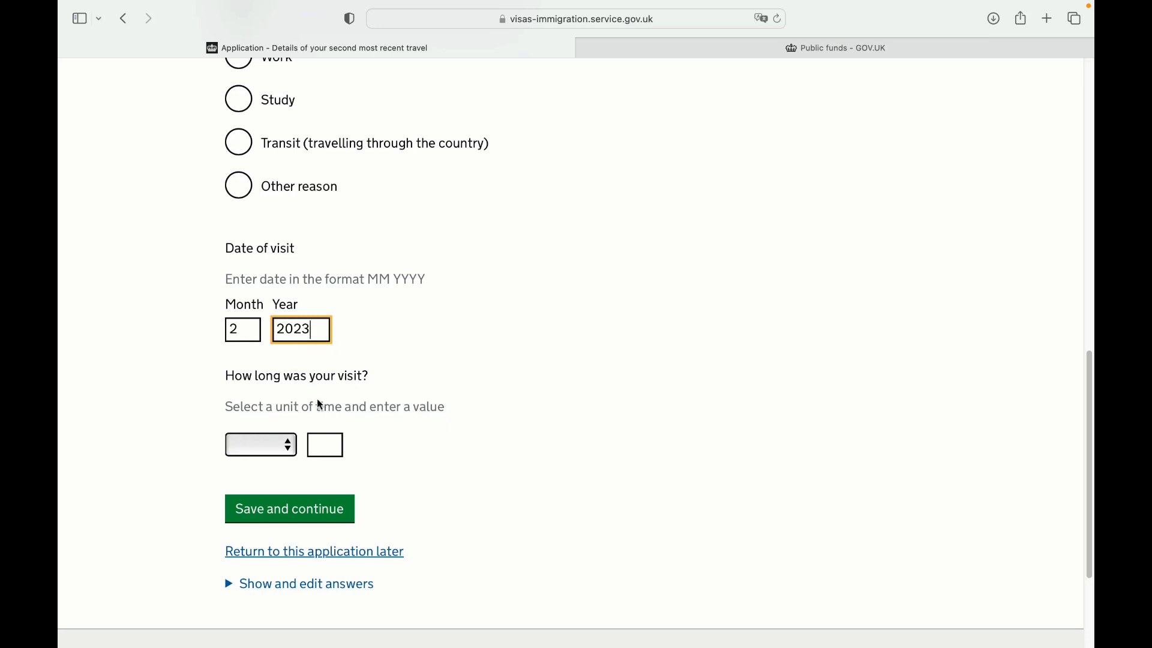
left_click(287, 444)
left_click(291, 484)
left_click(315, 447)
type("1")
left_click(350, 511)
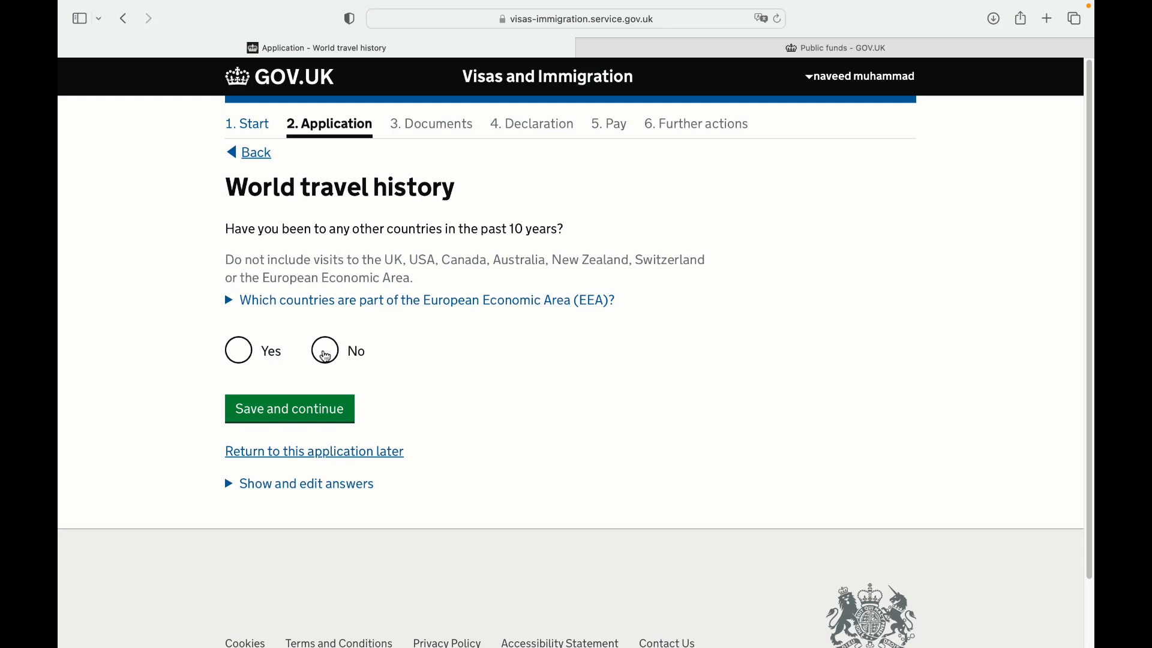
Answer No to other countries visited and set the planned UK arrival to 01/08/2023
left_click(325, 354)
left_click(308, 408)
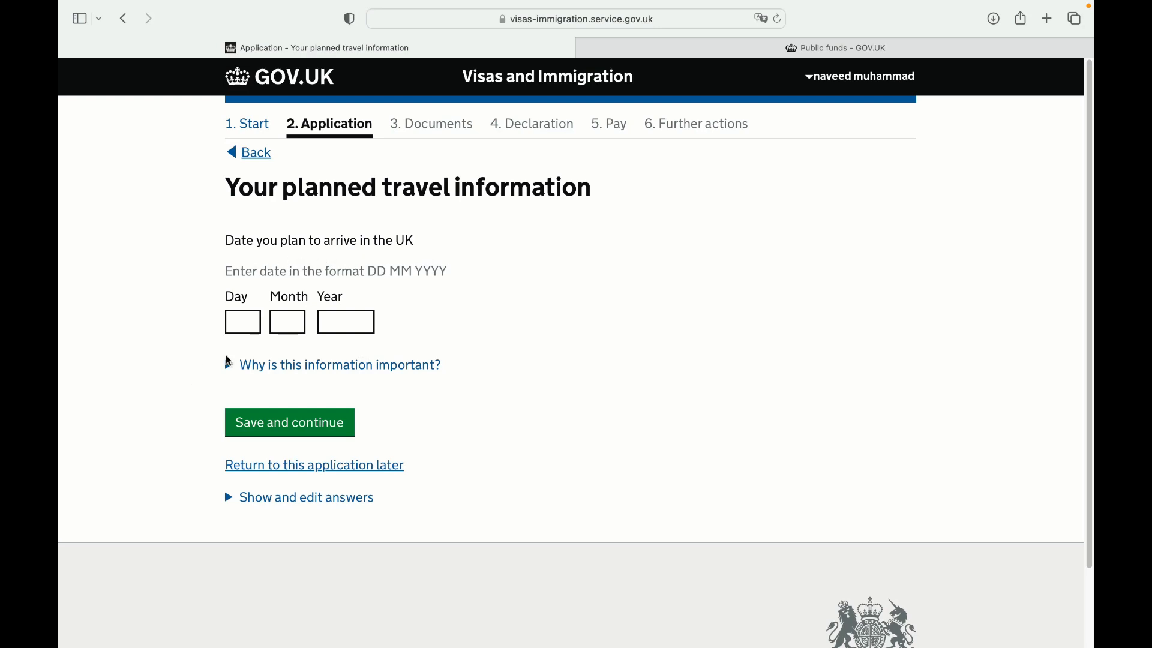
left_click(257, 326)
key("Tab")
key("Tab")
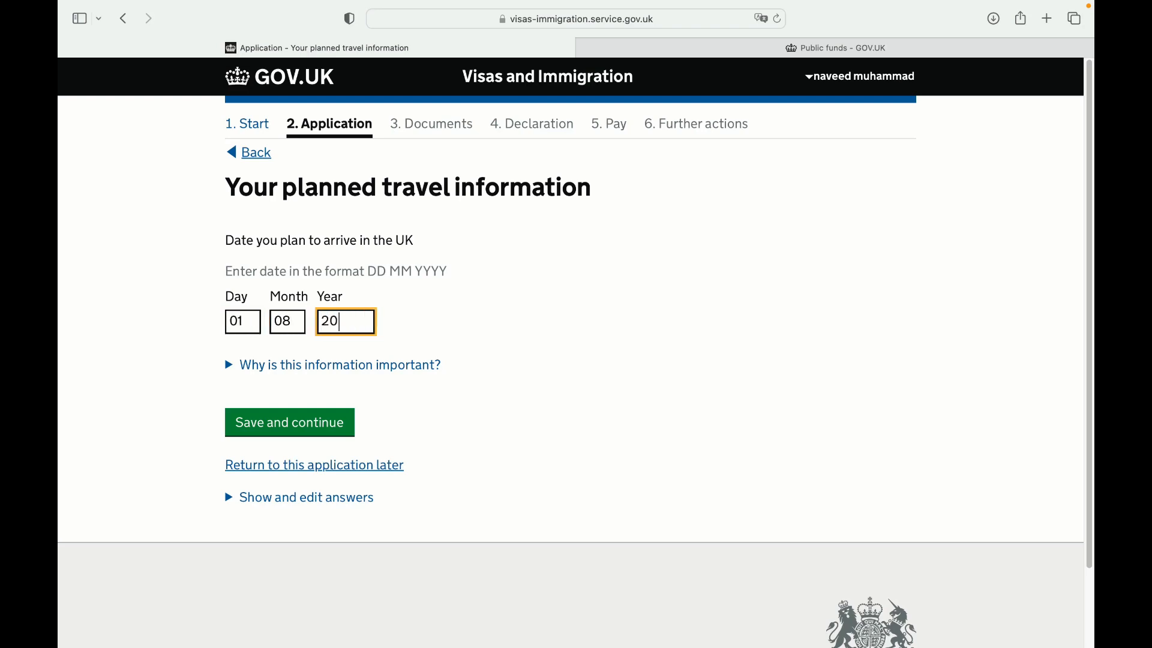
left_click(279, 422)
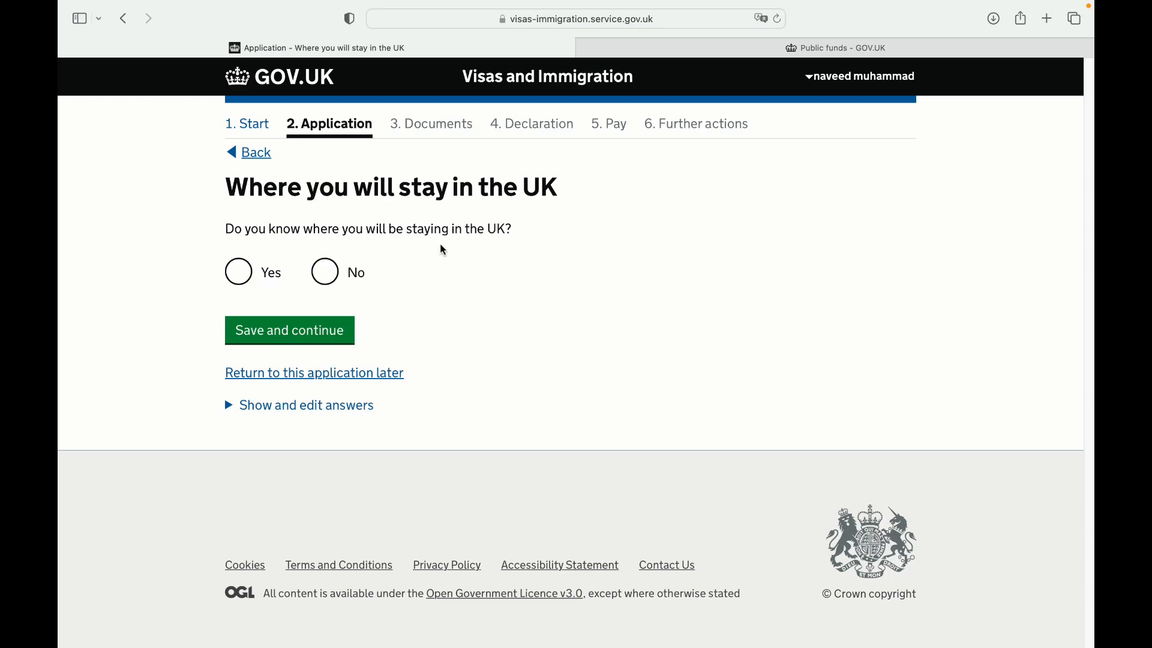
Answer No to knowing the UK accommodation address and save
left_click(242, 279)
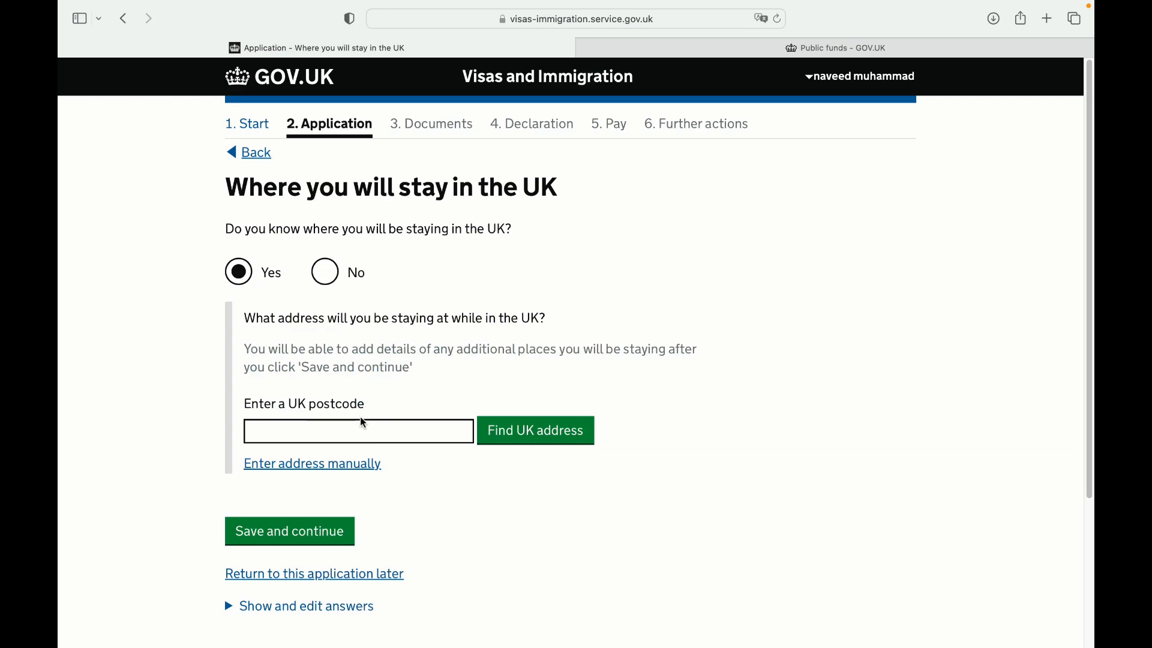
left_click(369, 429)
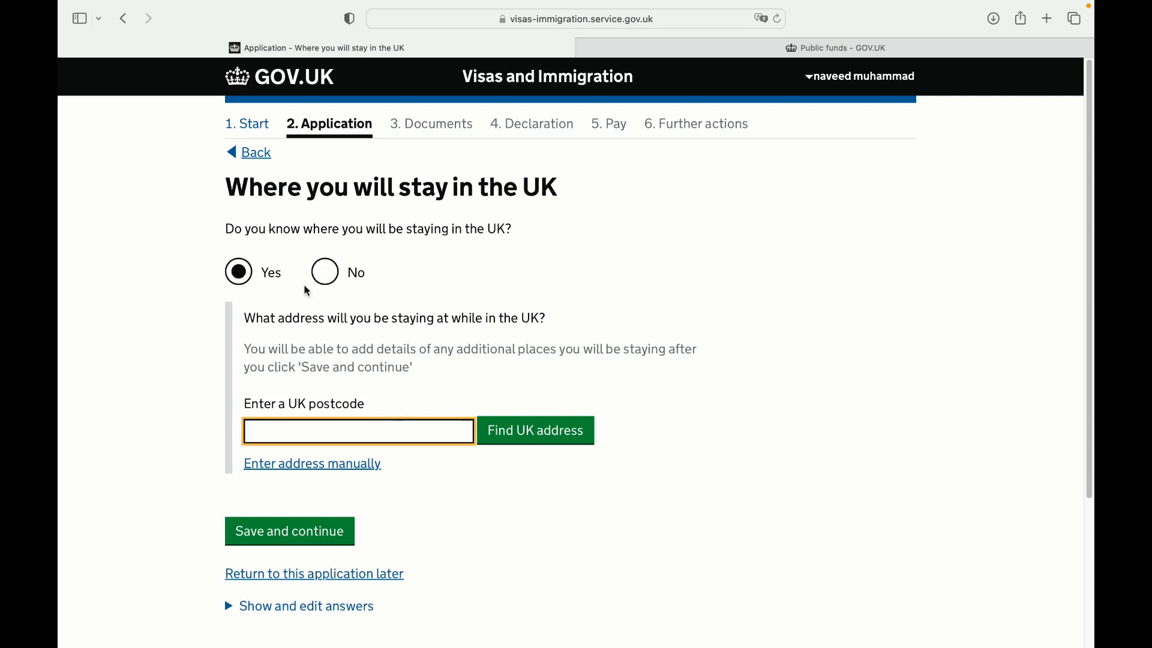
left_click(331, 277)
left_click(334, 337)
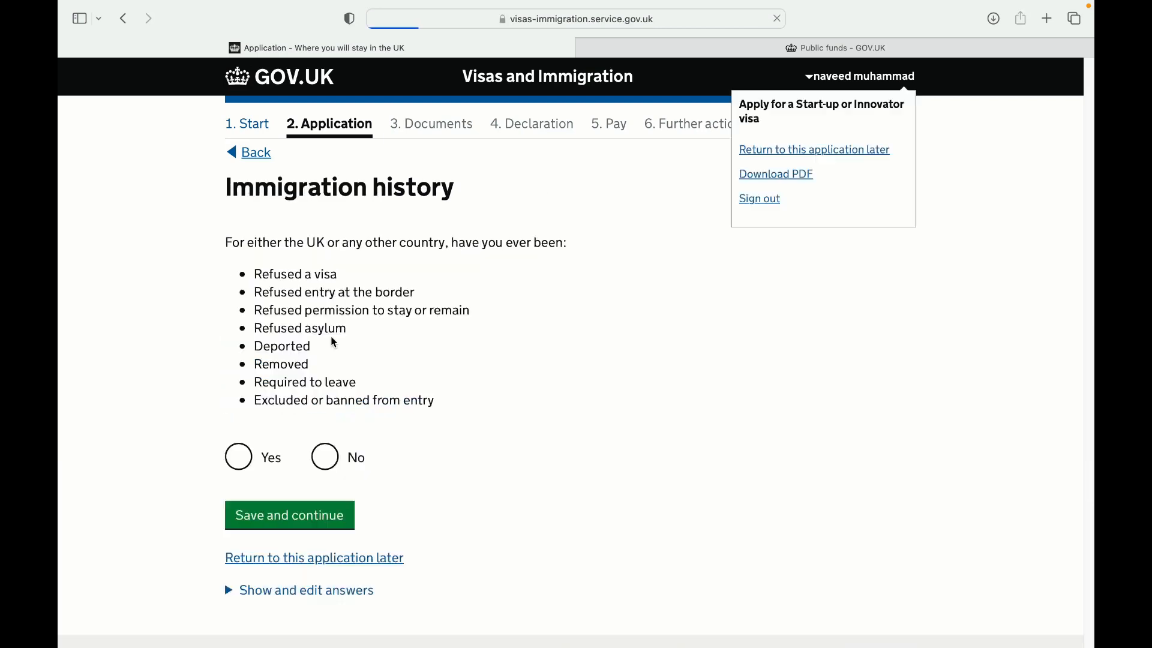
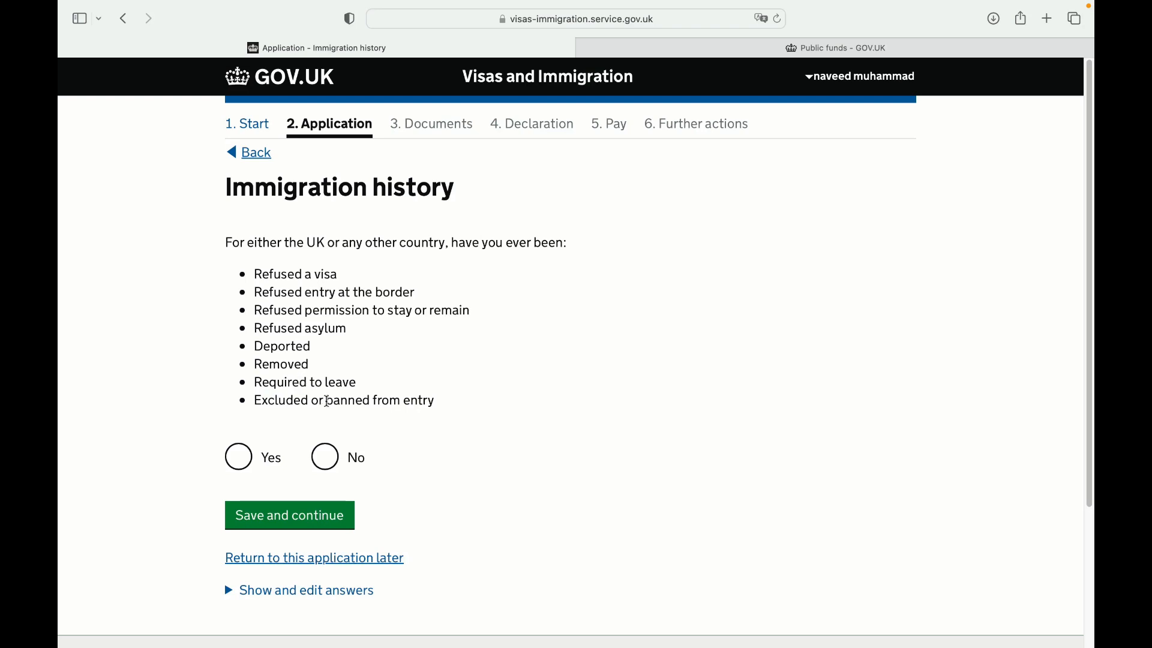
Answer No to immigration history and No to breaching UK immigration law, saving each page
left_click(327, 459)
left_click(337, 515)
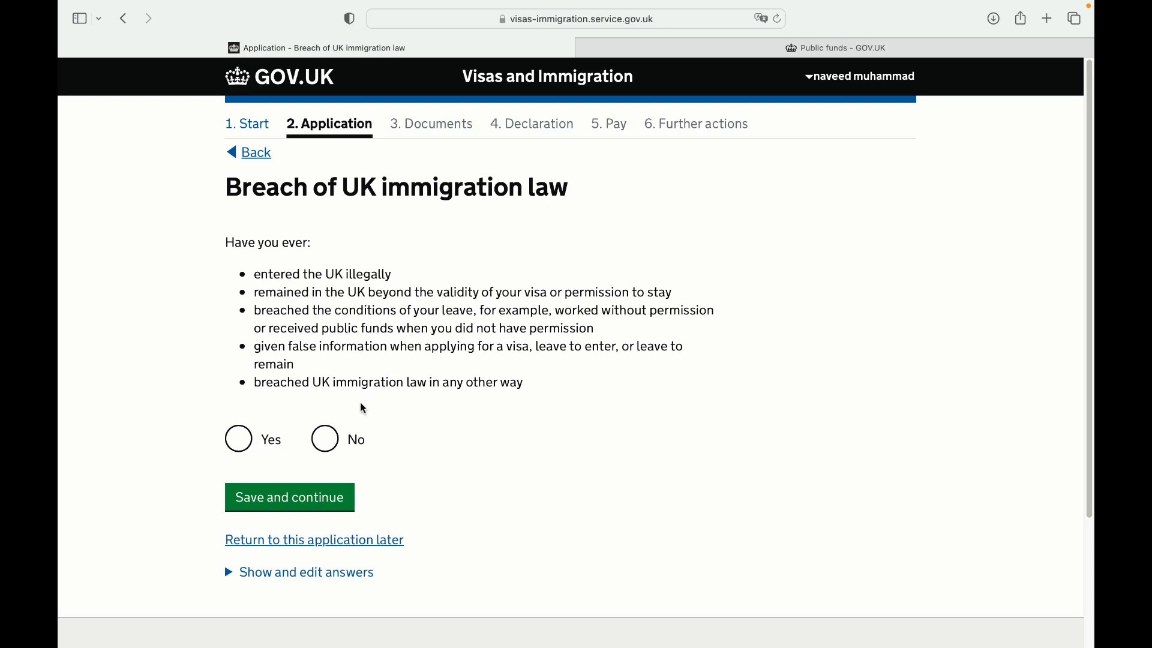
left_click(334, 441)
left_click(322, 497)
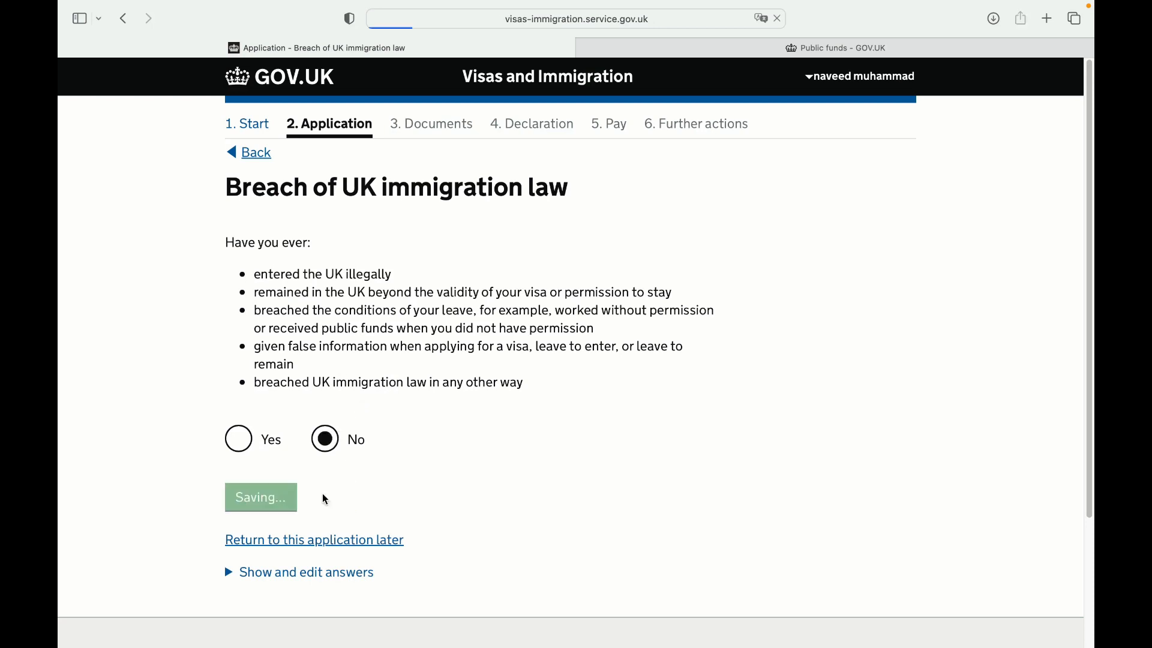
Choose 'No, I have never had any of these' on the Convictions page and save
scroll(948, 302, "down", 3)
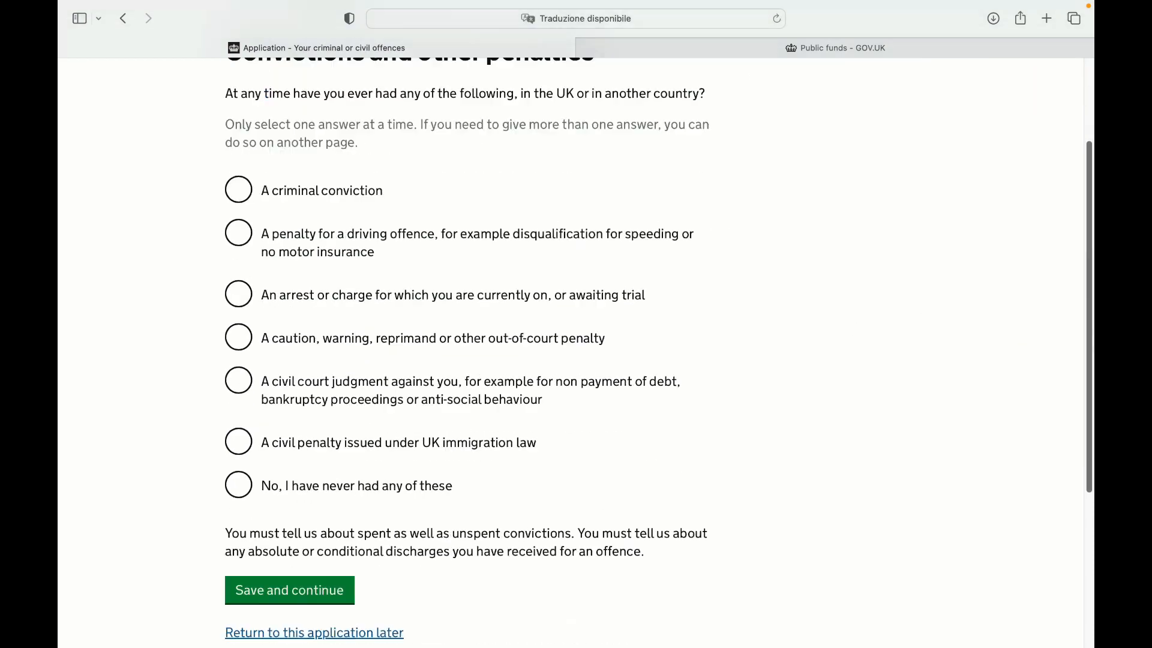
scroll(947, 302, "up", 2)
scroll(575, 353, "down", 3)
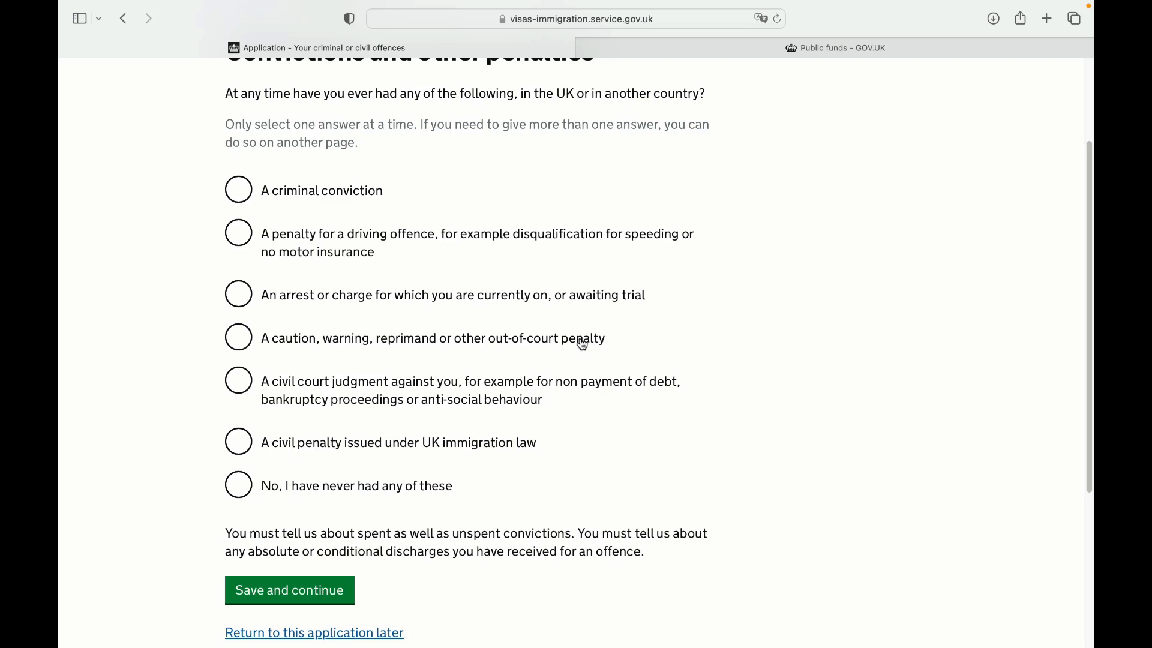
scroll(1073, 226, "up", 2)
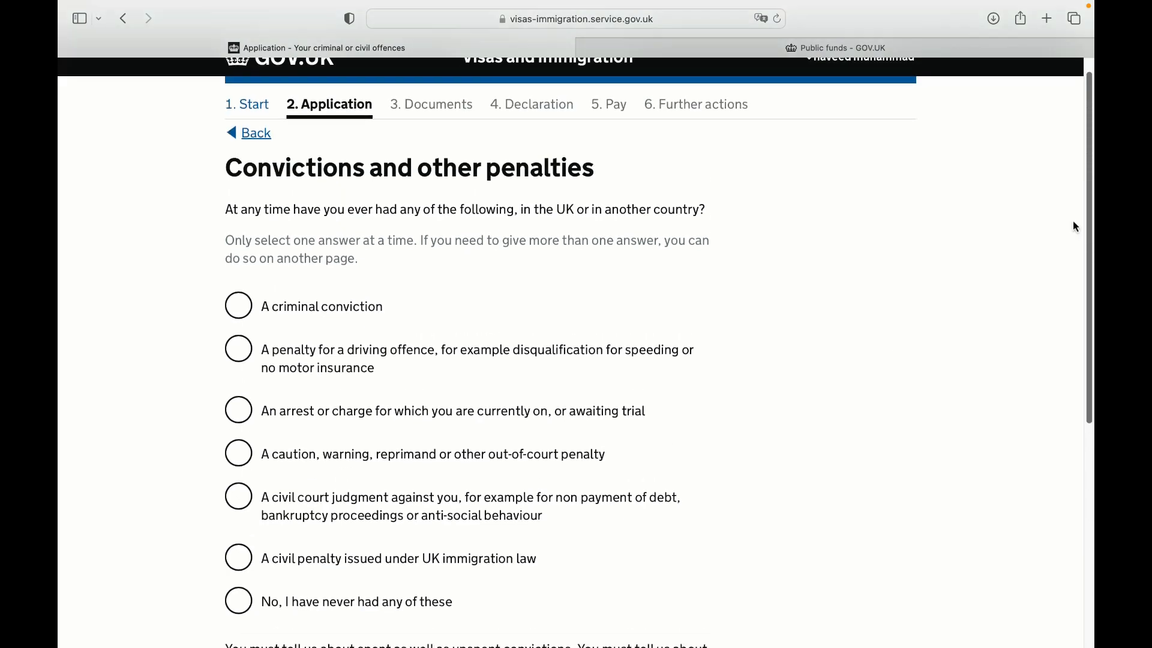
scroll(828, 329, "down", 5)
left_click(239, 360)
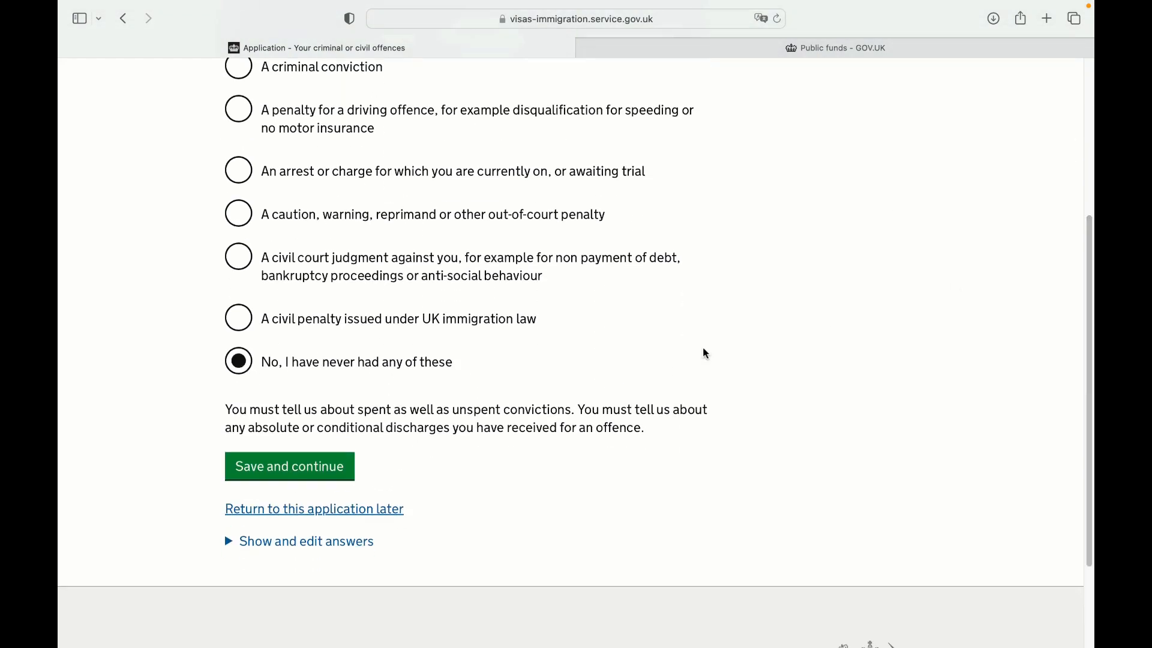
scroll(702, 354, "up", 2)
scroll(575, 353, "up", 3)
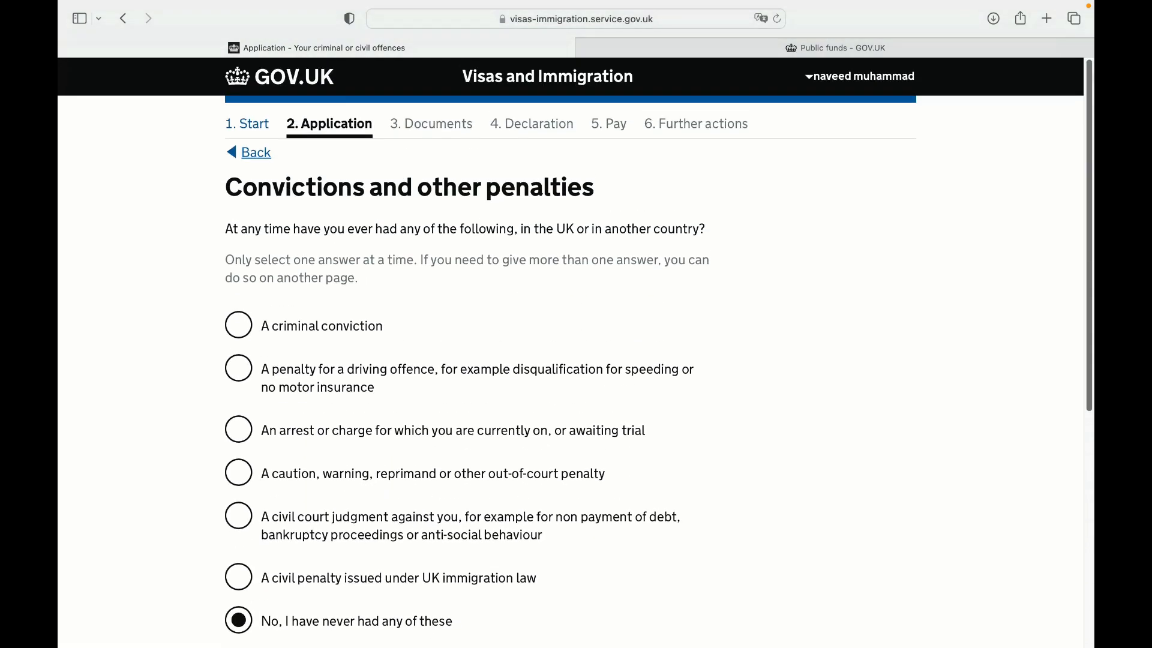
scroll(1088, 178, "down", 4)
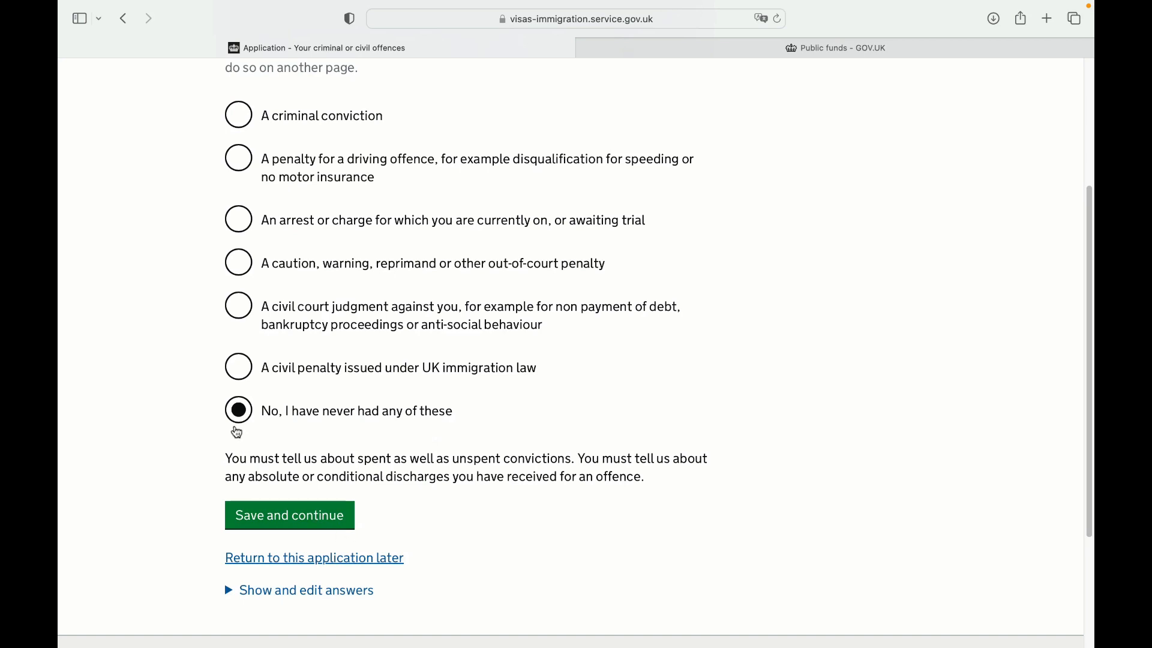
left_click(316, 522)
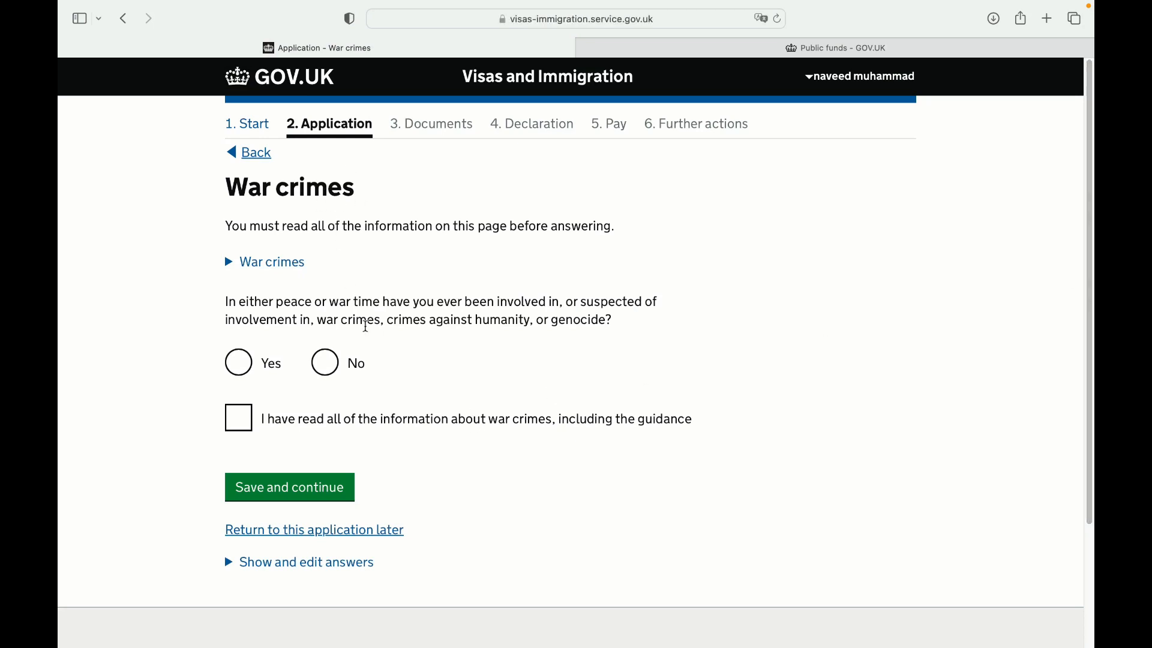
Answer No to war crimes, confirm reading the guidance, and save
left_click(327, 363)
left_click(245, 428)
left_click(318, 484)
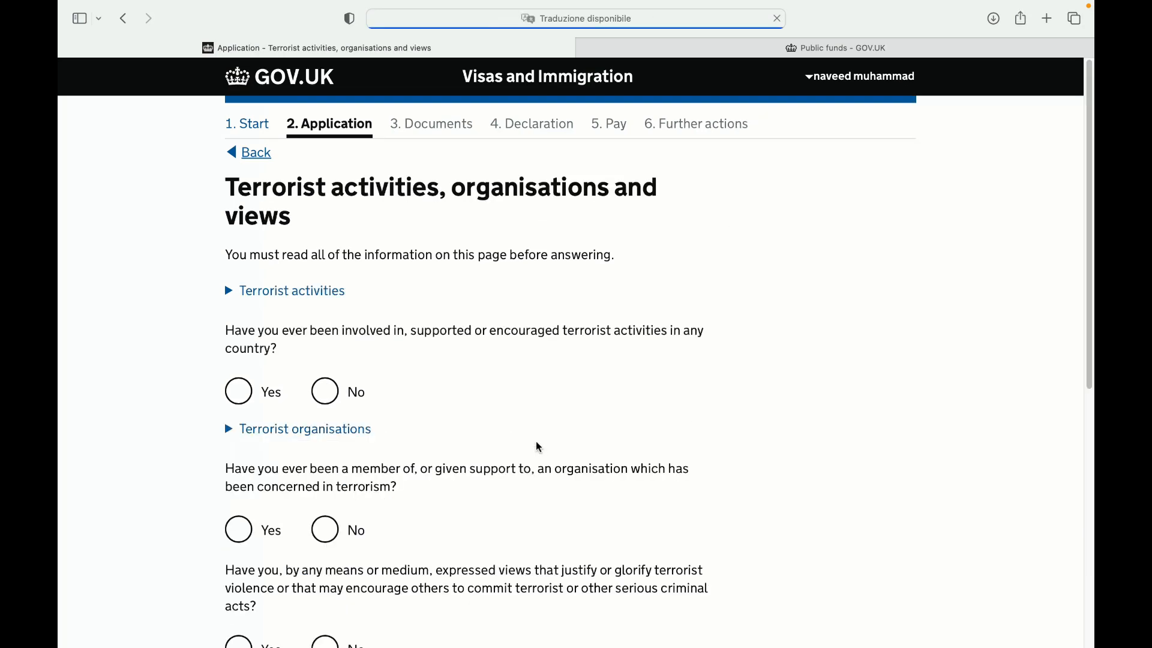
Answer No to all three terrorism questions, confirm reading the guidance, and save
scroll(1068, 252, "down", 3)
scroll(1068, 252, "up", 2)
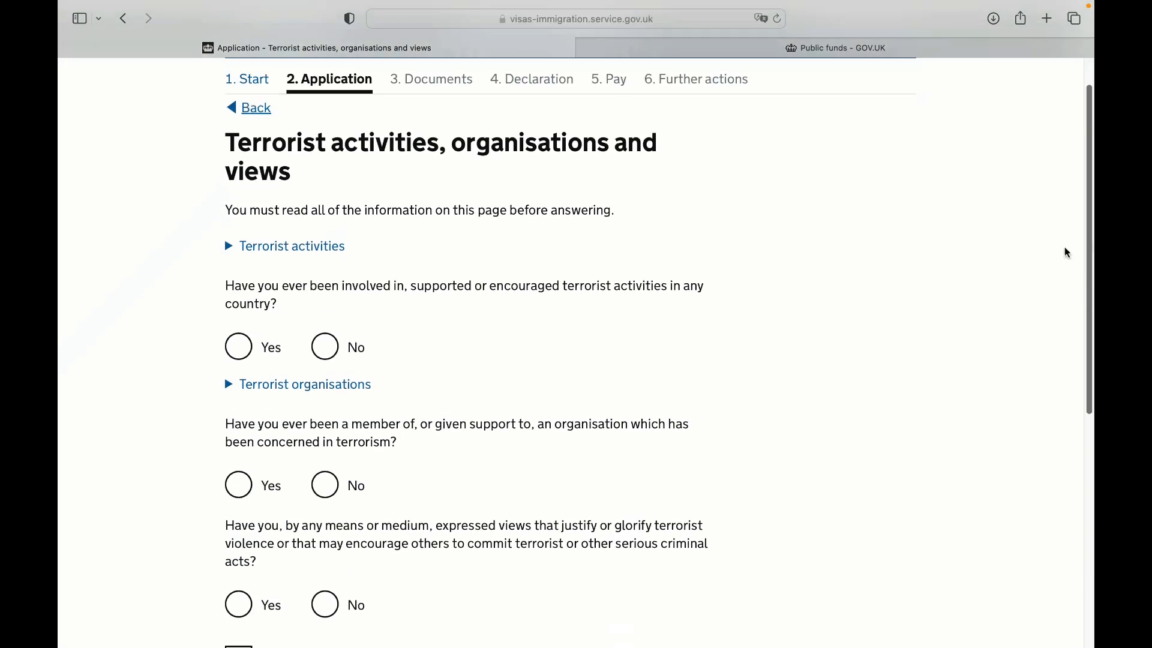
scroll(576, 360, "down", 2)
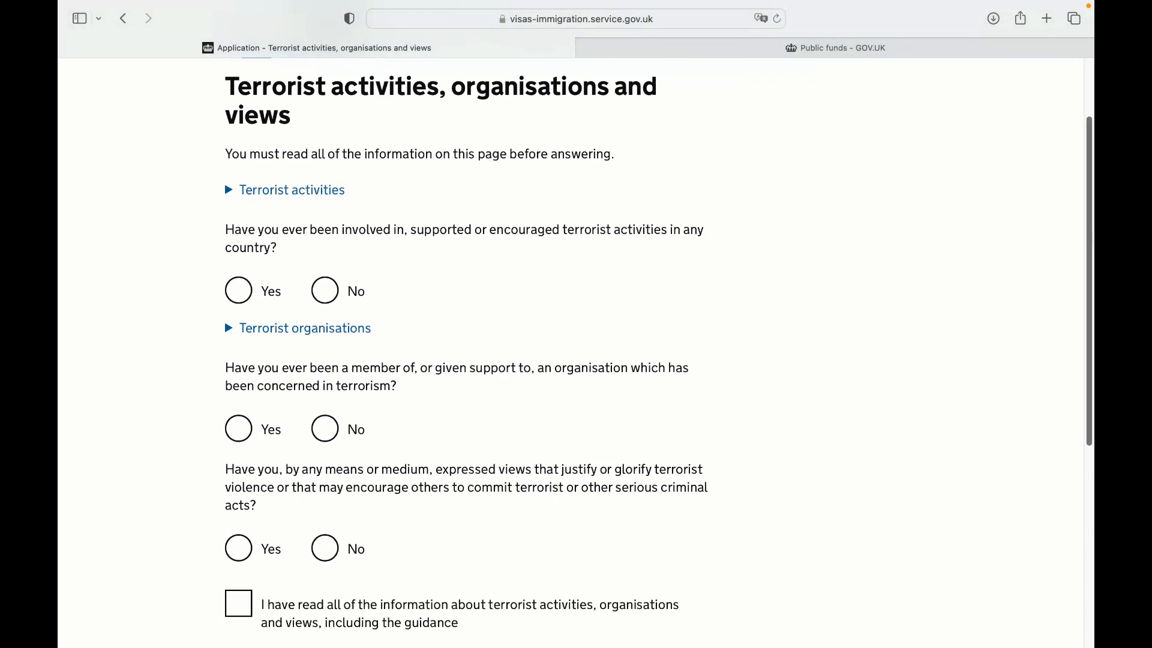
scroll(452, 237, "down", 2)
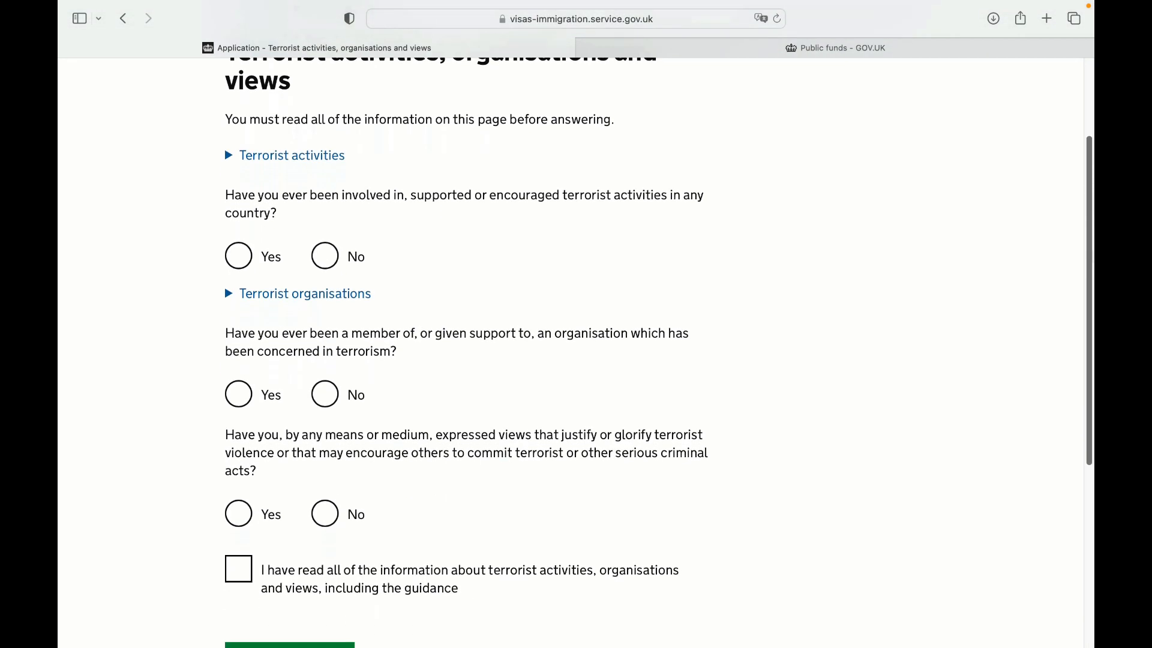
left_click(326, 251)
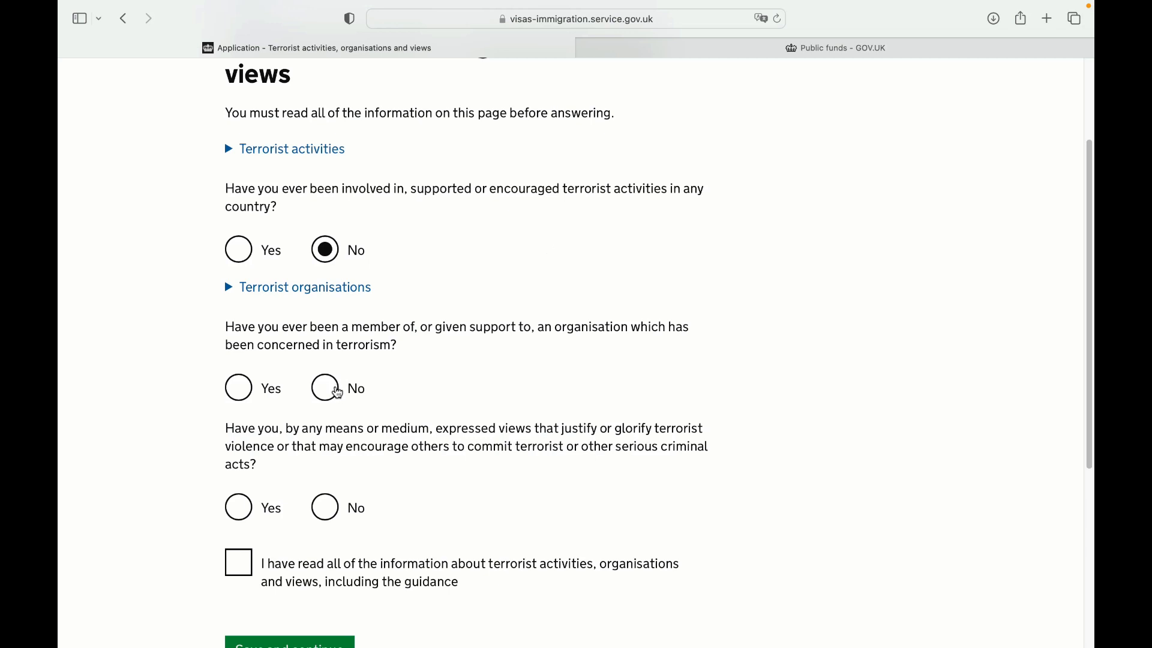
left_click(337, 393)
scroll(1058, 402, "down", 4)
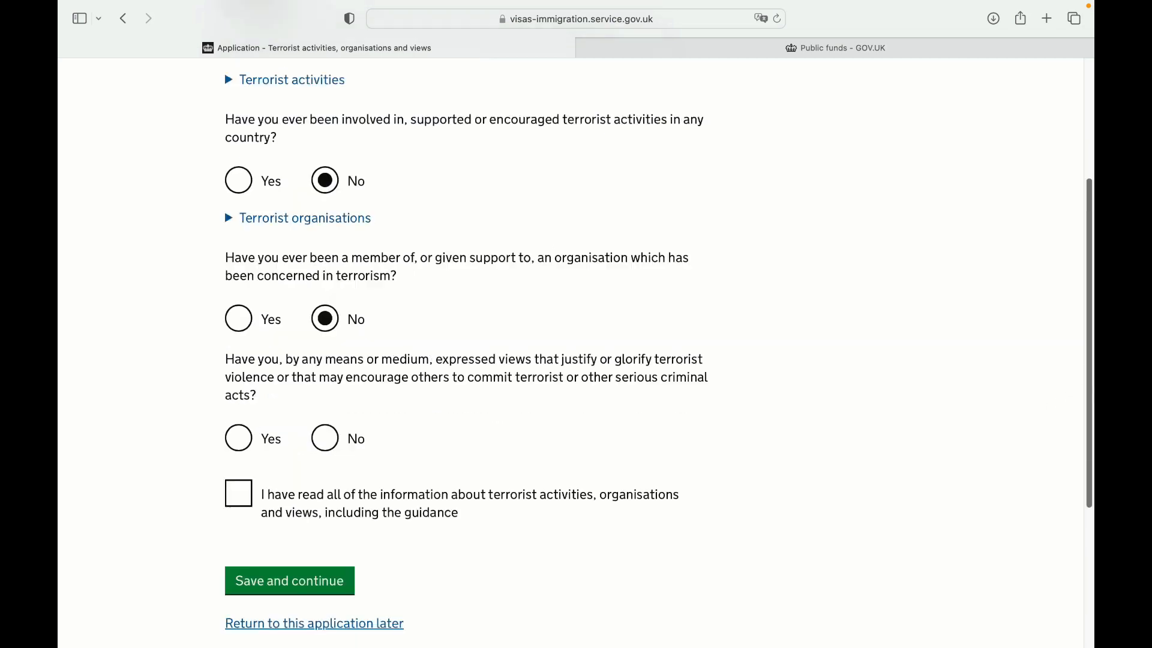
left_click(324, 395)
left_click(238, 448)
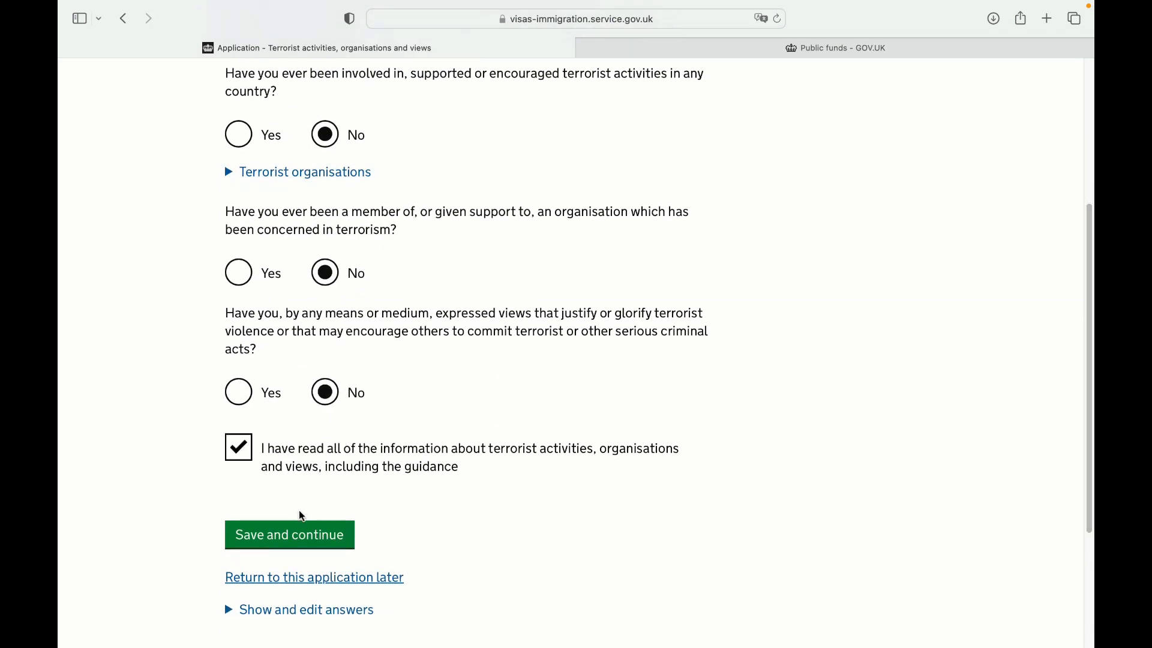
left_click(311, 538)
Answer No to both extremism questions, confirm reading the guidance, and save
scroll(576, 353, "down", 3)
scroll(576, 353, "up", 3)
left_click(325, 363)
left_click(326, 478)
left_click(250, 561)
left_click(301, 624)
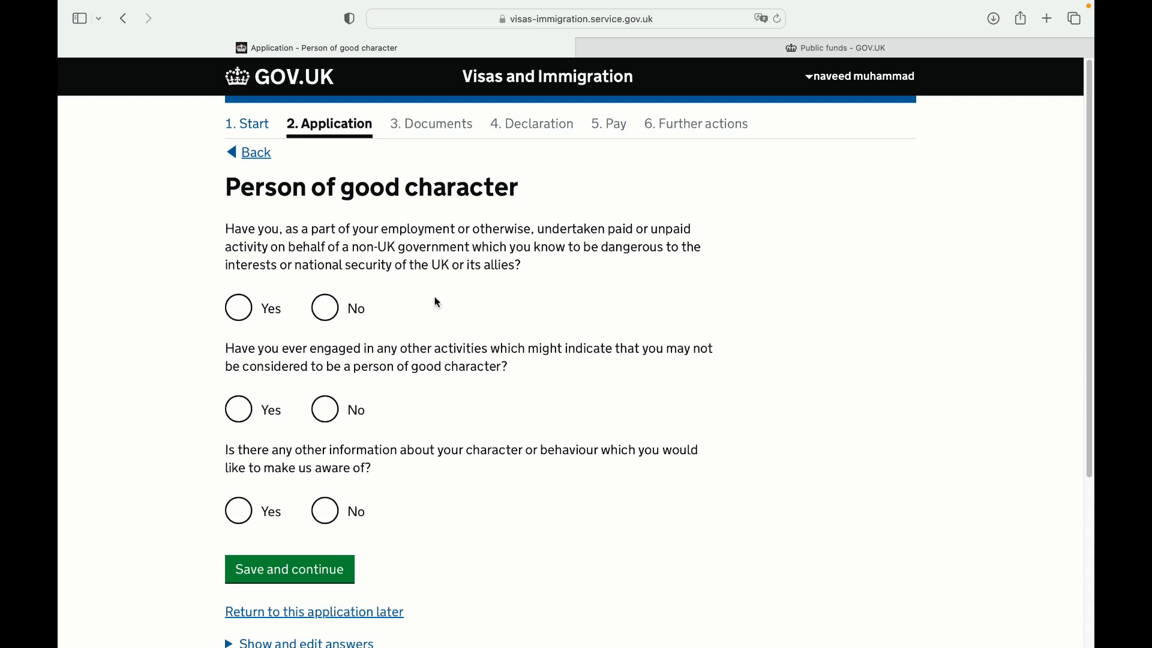
Answer No to the three good-character questions and save
left_click(333, 320)
left_click(330, 413)
left_click(330, 511)
left_click(330, 567)
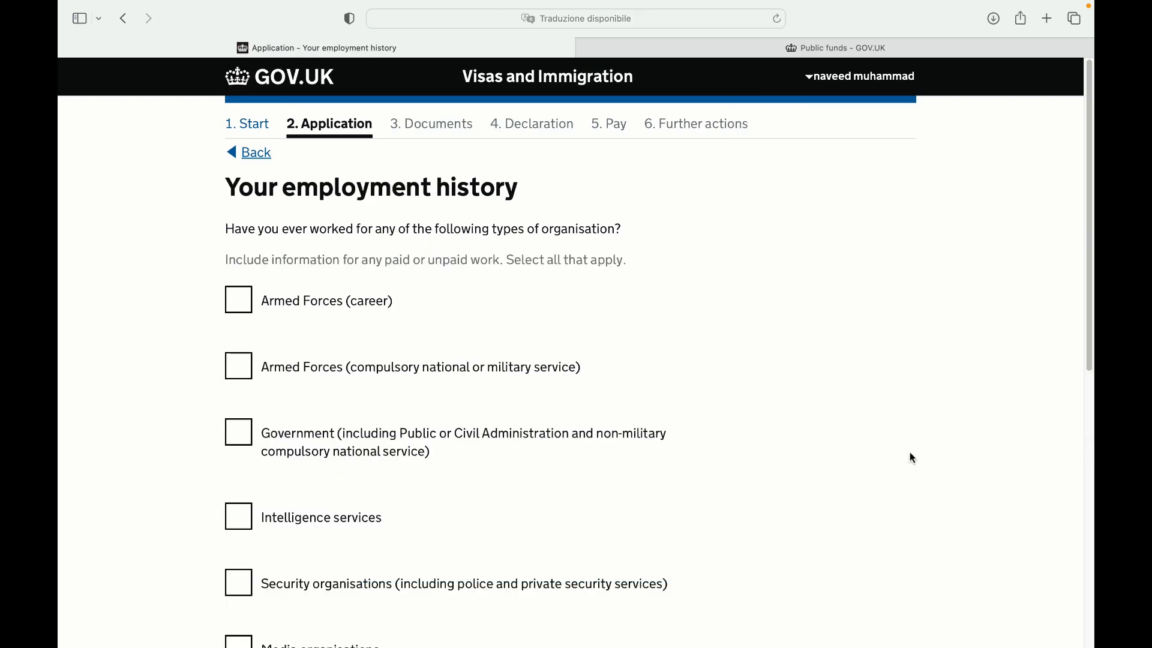
Tick 'I have not worked in any of the jobs listed above' and save
scroll(918, 459, "down", 1)
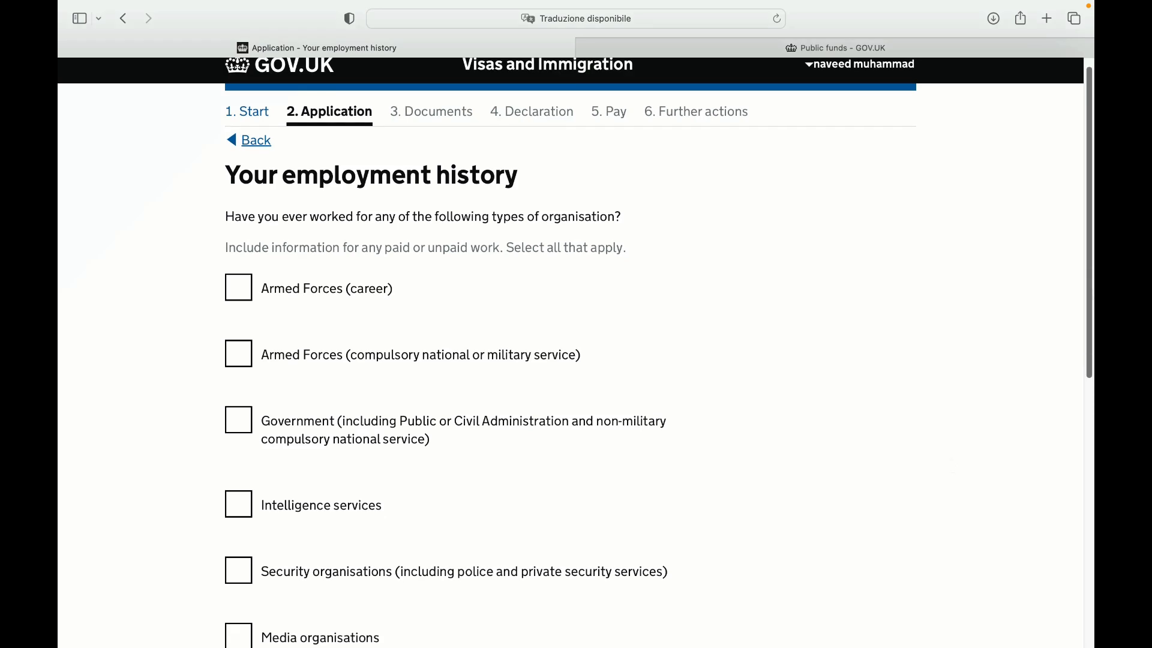
scroll(575, 353, "down", 1)
scroll(570, 353, "down", 1)
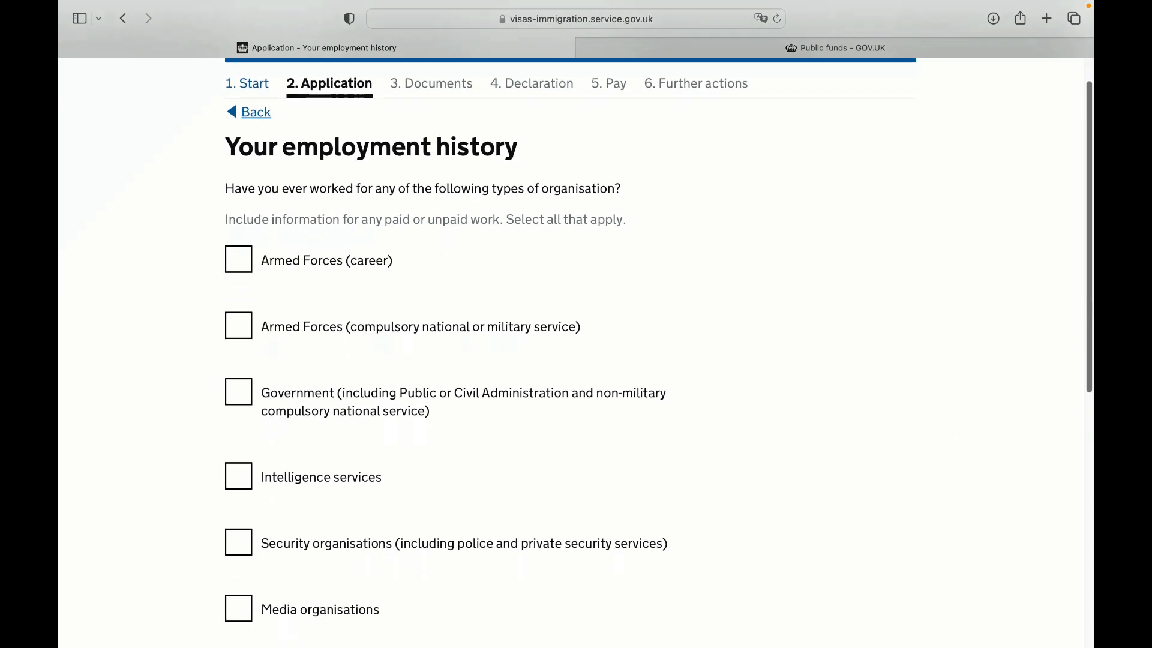
scroll(570, 353, "down", 3)
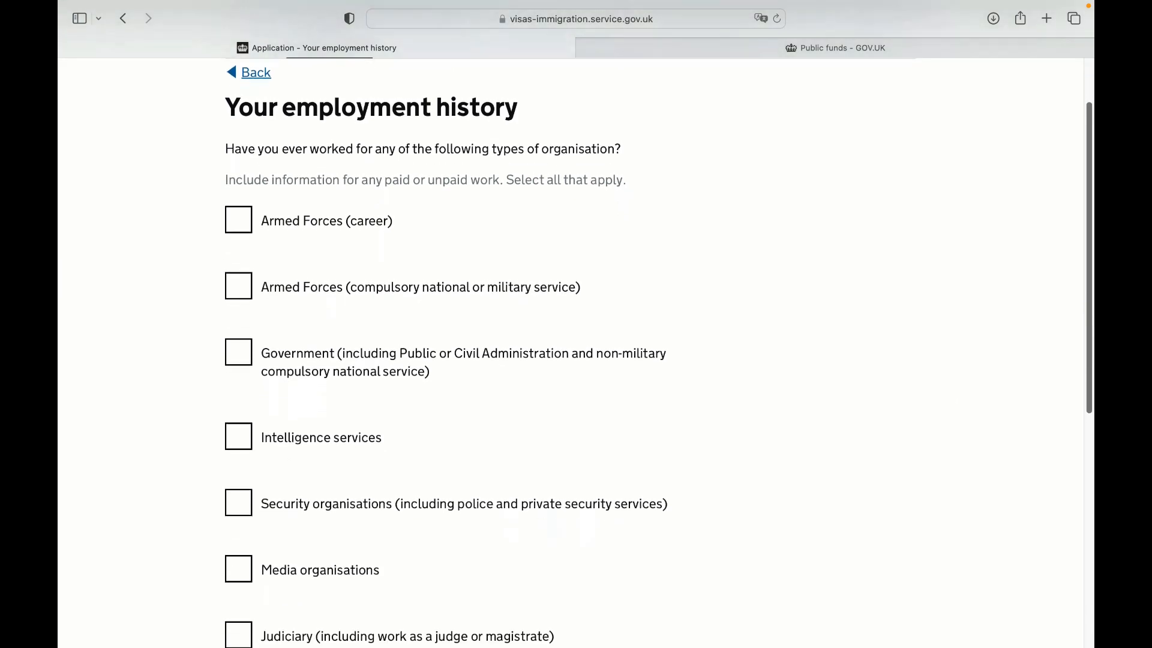
scroll(570, 353, "down", 3)
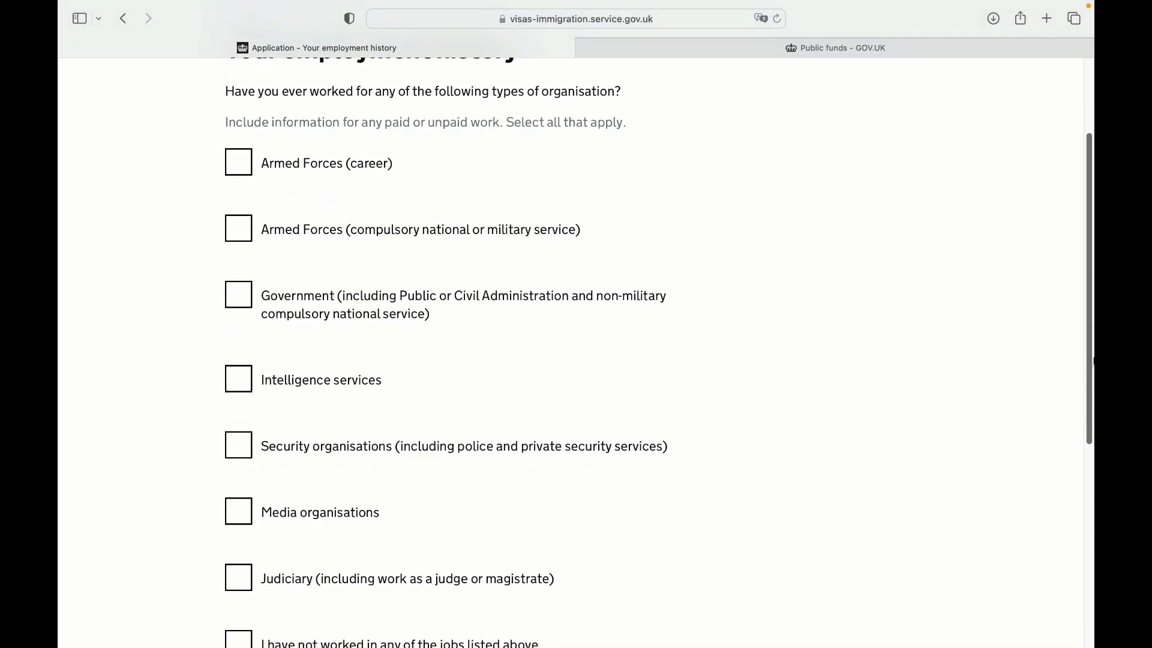
scroll(1092, 362, "down", 1)
left_click_drag(1092, 364, 1084, 419)
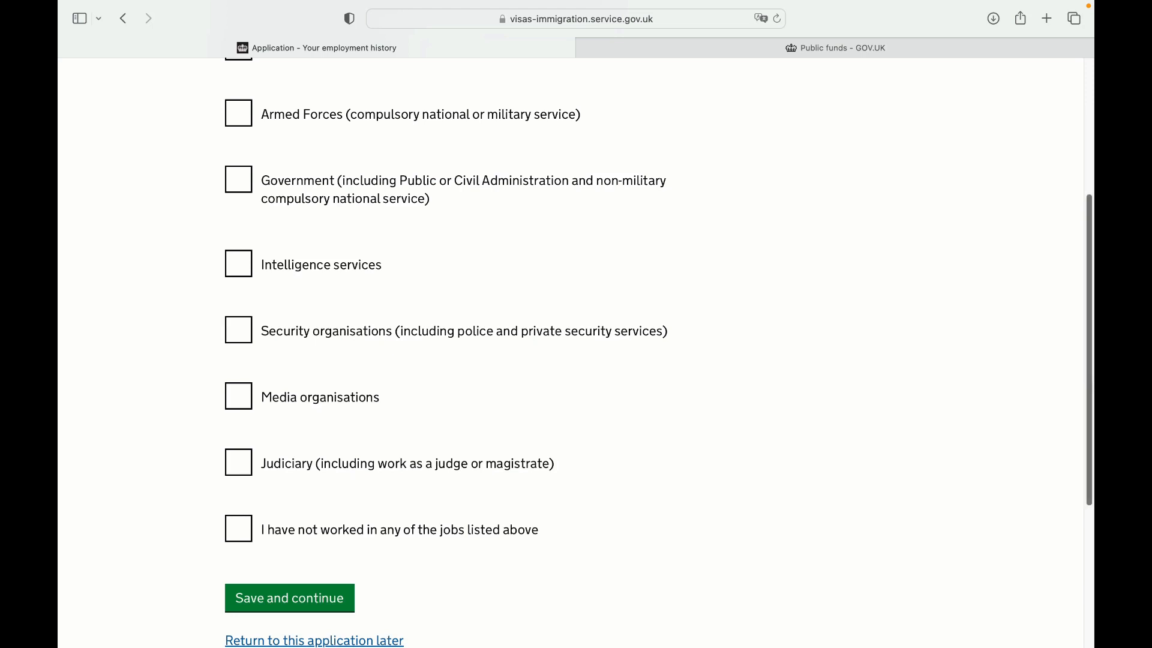
left_click_drag(1086, 417, 1087, 450)
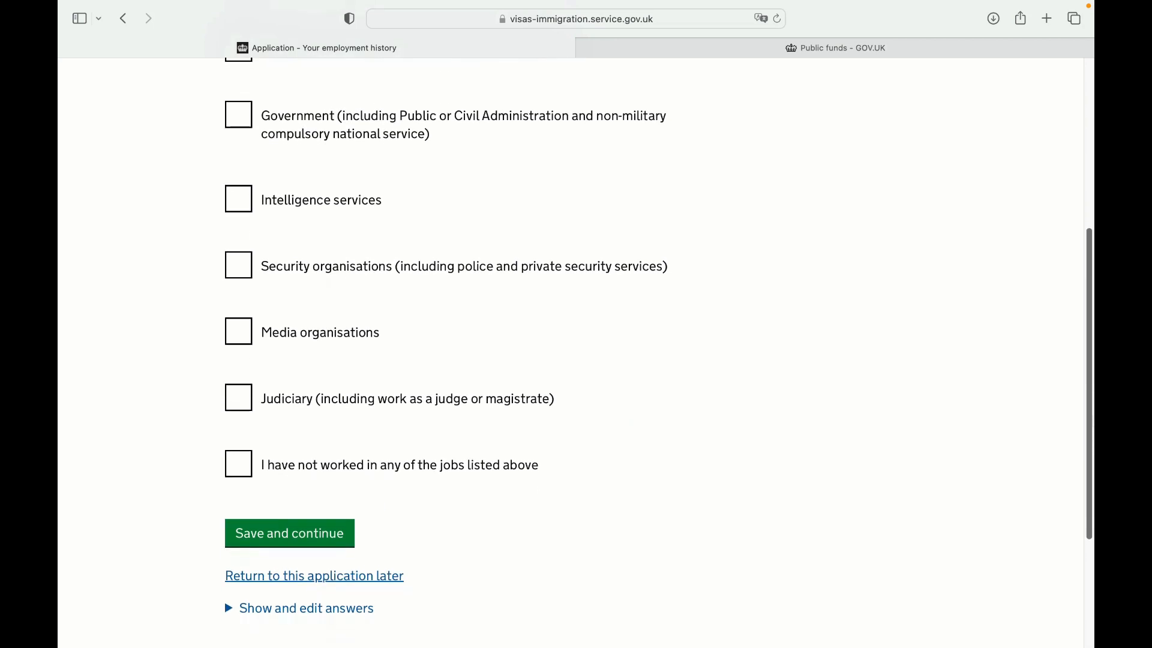
scroll(342, 498, "down", 1)
left_click(235, 467)
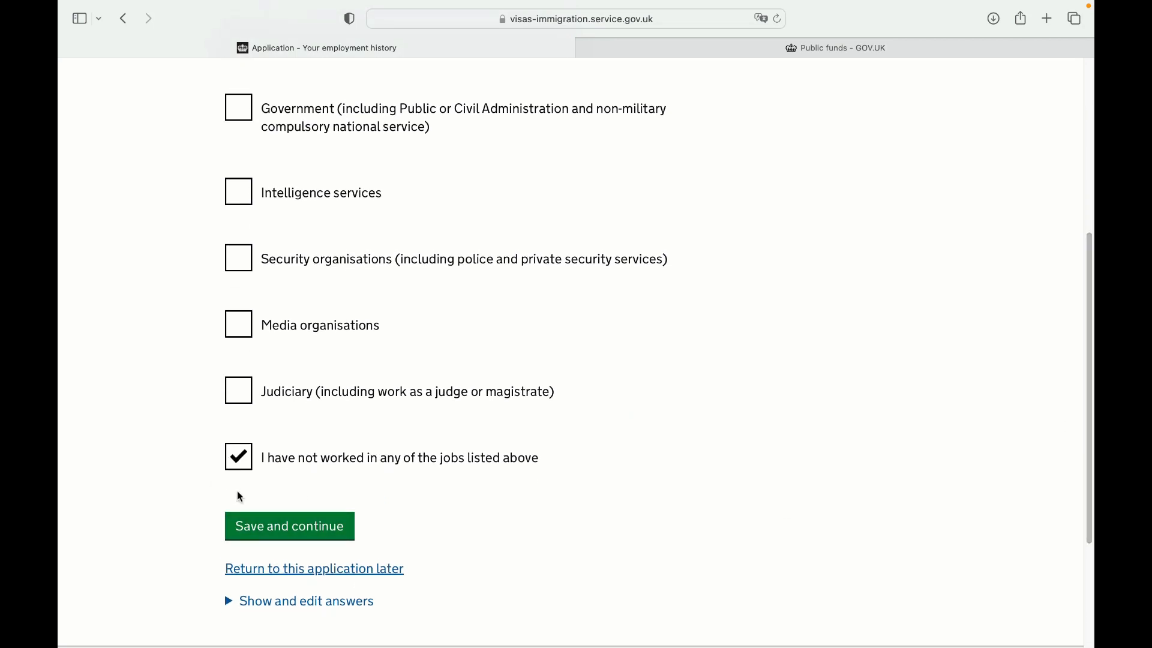
left_click(343, 535)
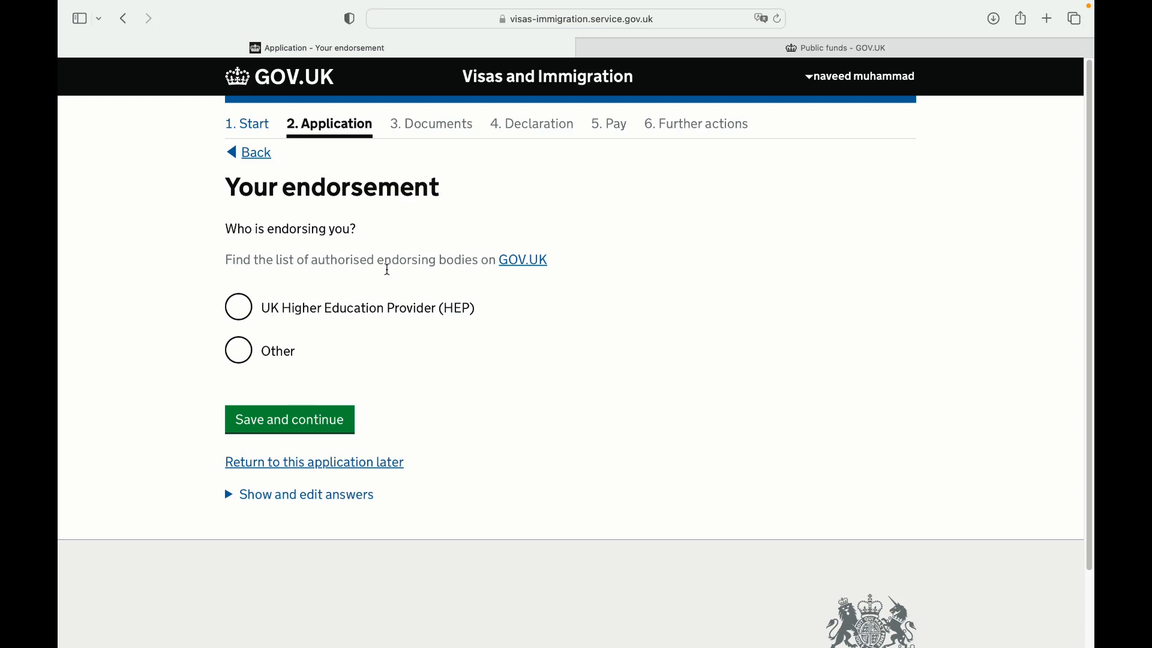
Choose UK Higher Education Provider (HEP) as the endorsing body type
left_click(243, 354)
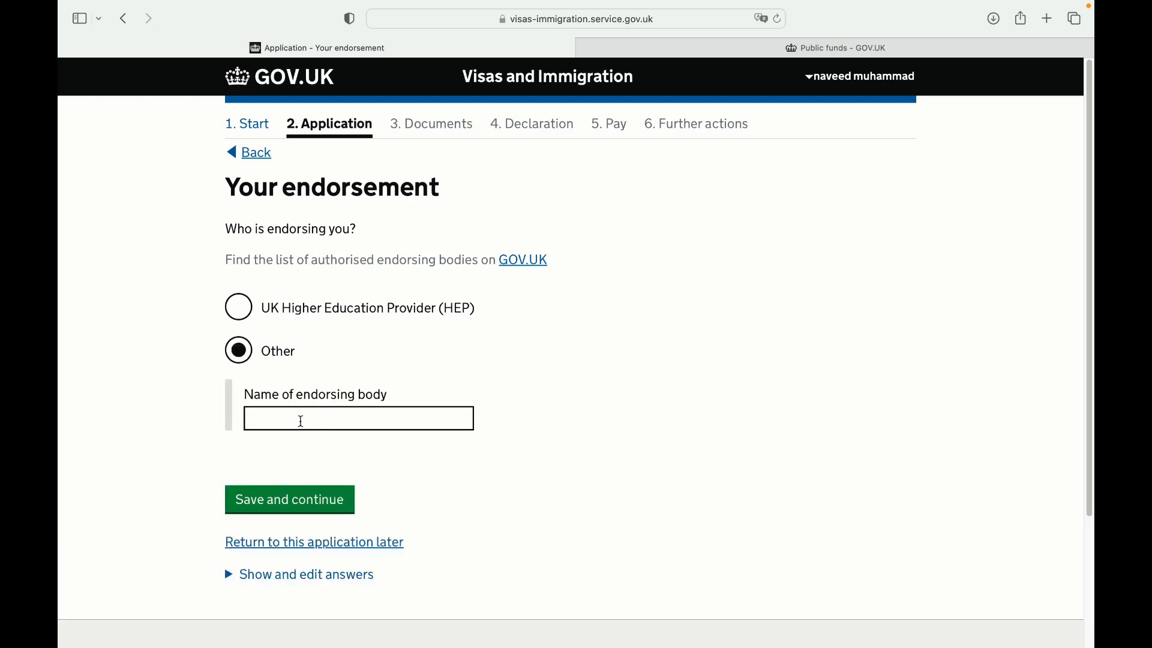
left_click(226, 312)
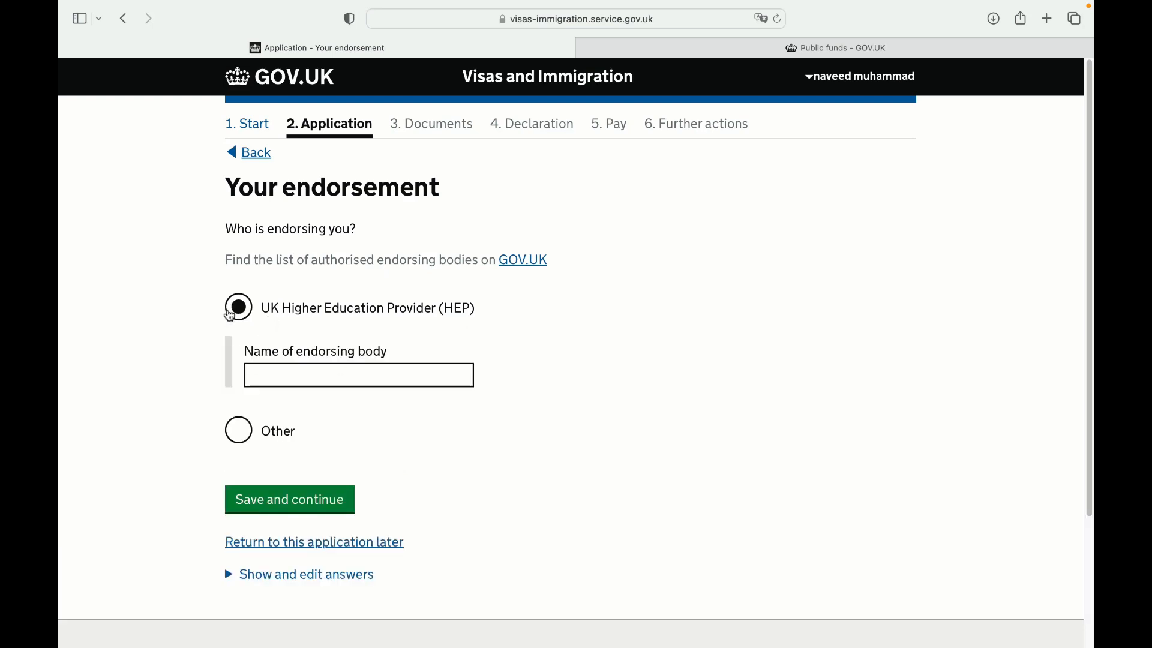
left_click(306, 384)
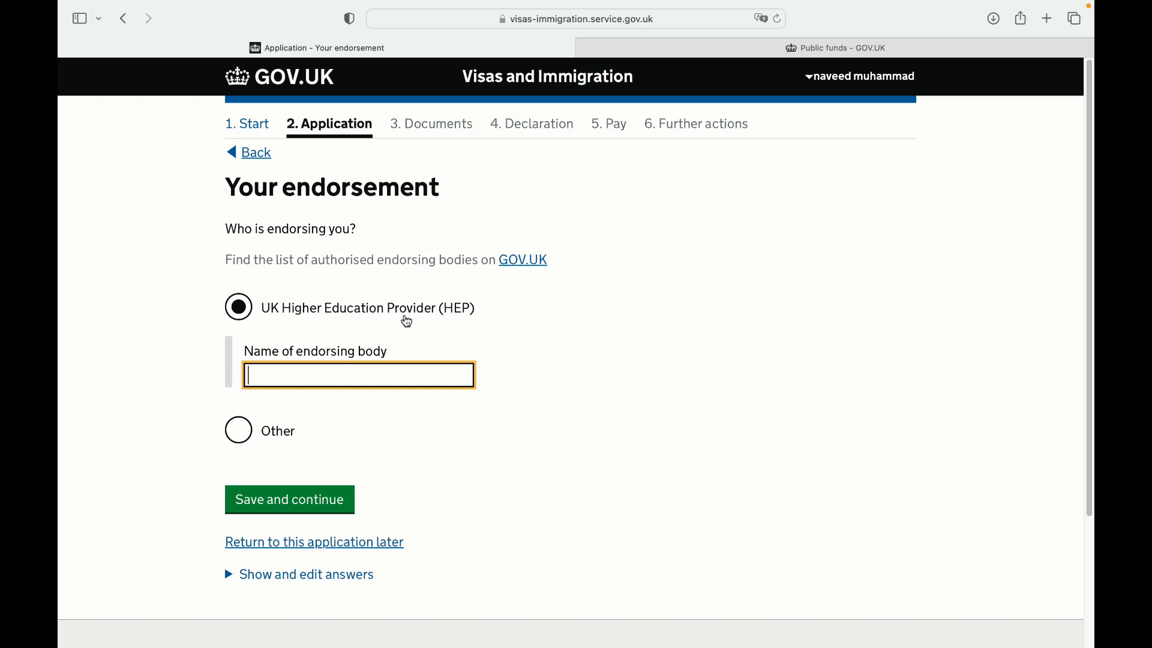
Copy the phrase 'Provider (HEP)' from the endorsement page
left_click_drag(387, 313, 480, 307)
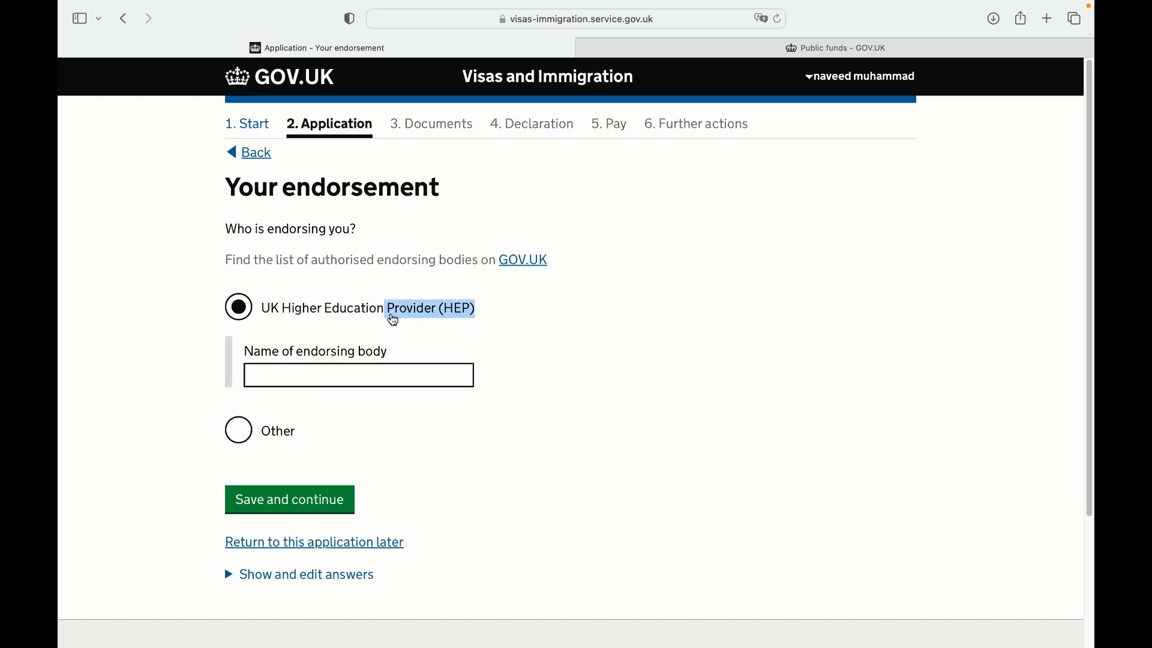
right_click(440, 314)
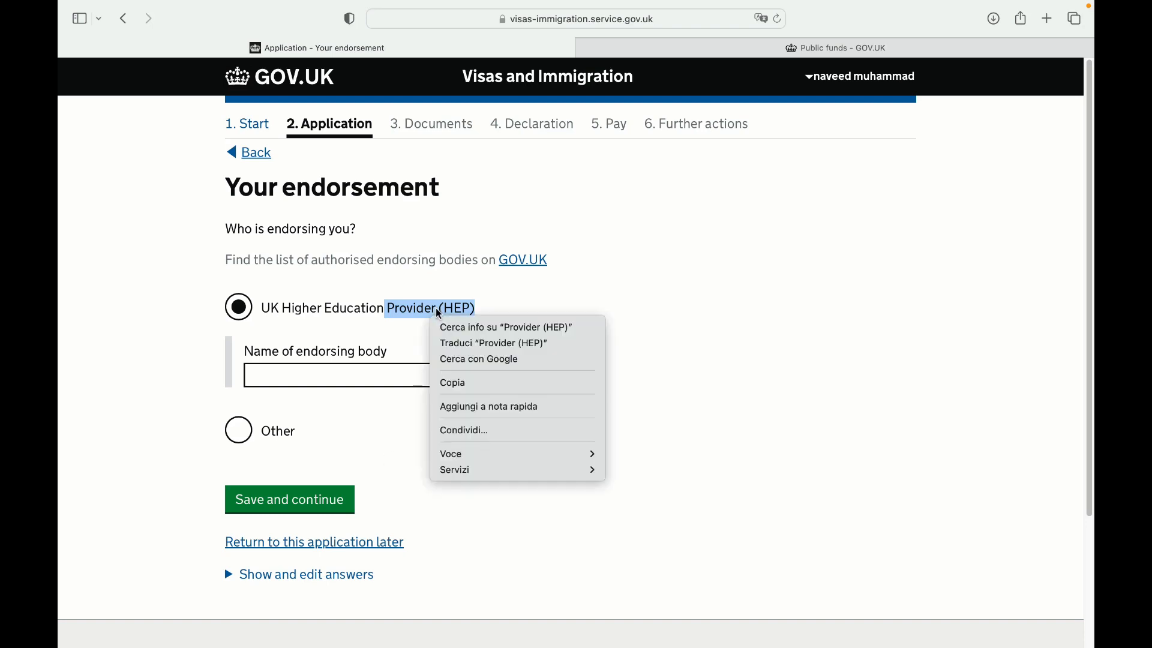
left_click(444, 382)
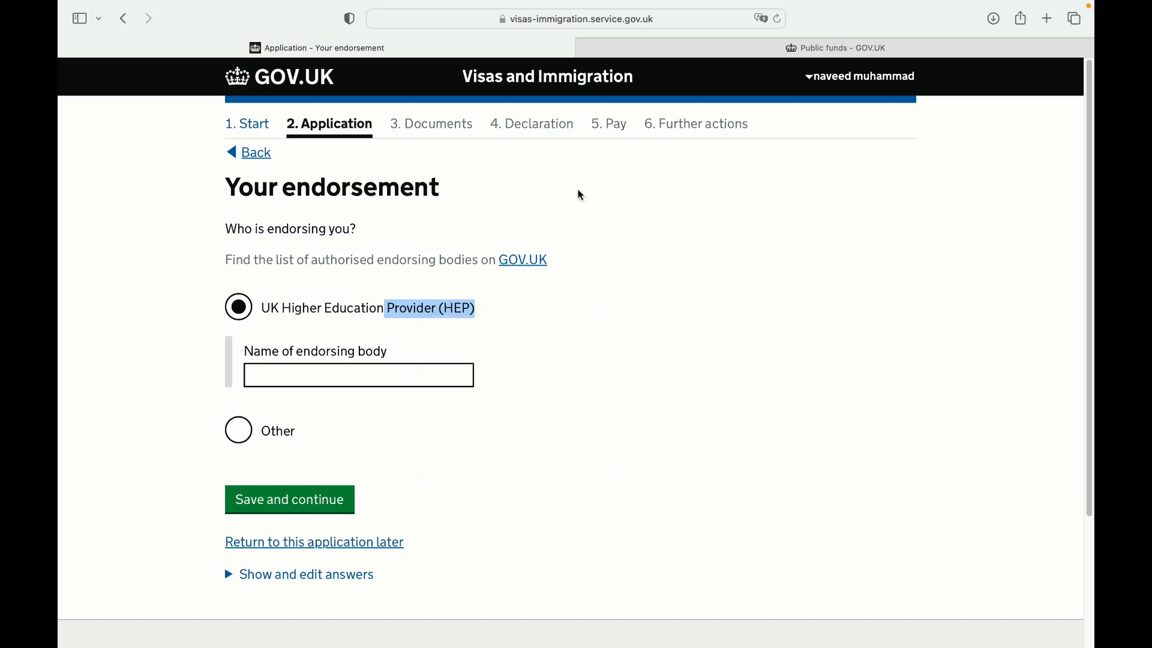
left_click(764, 51)
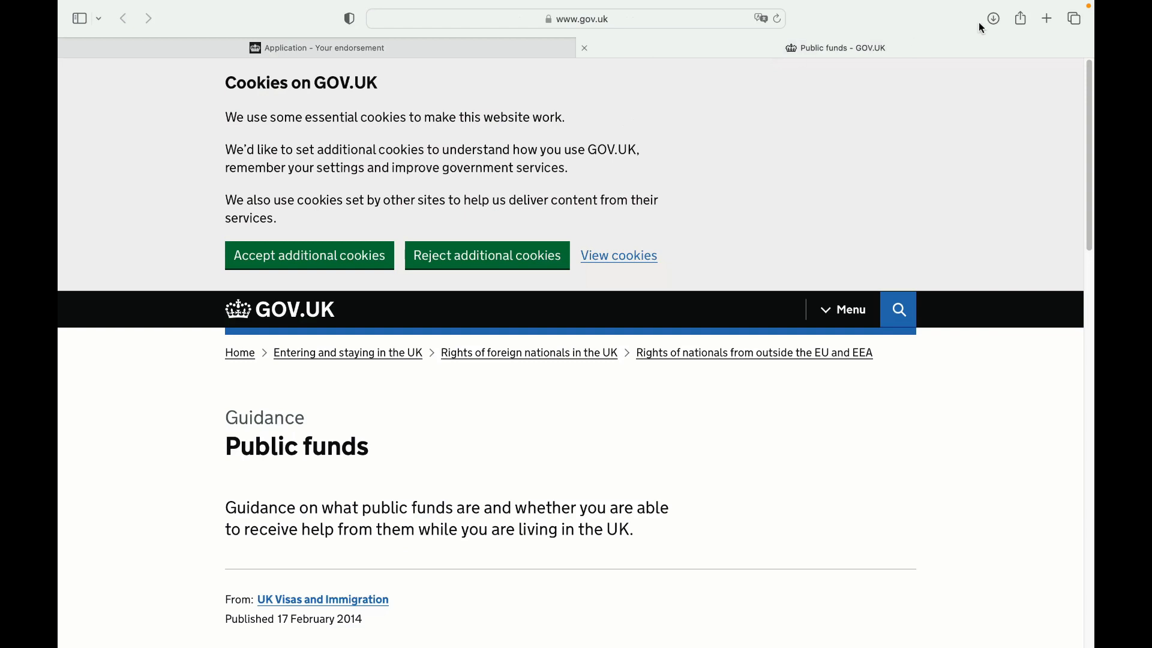
Search Google for the pasted phrase 'Provider (HEP)' in a new tab
left_click(1048, 19)
left_click(452, 297)
left_click(432, 324)
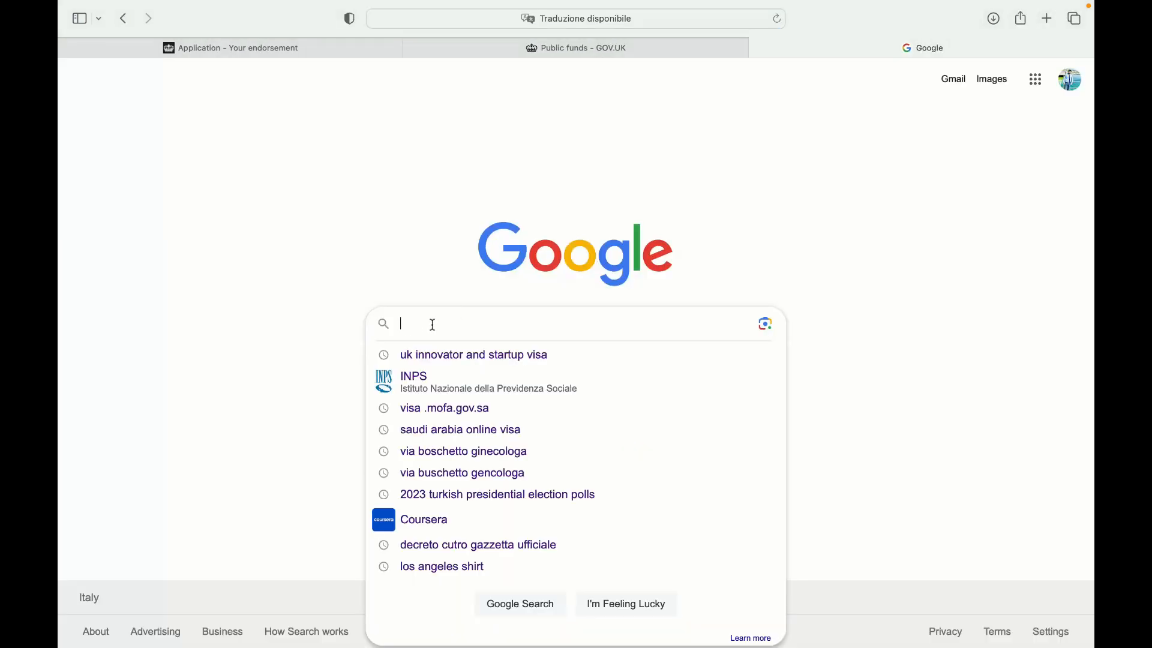
right_click(435, 327)
left_click(476, 368)
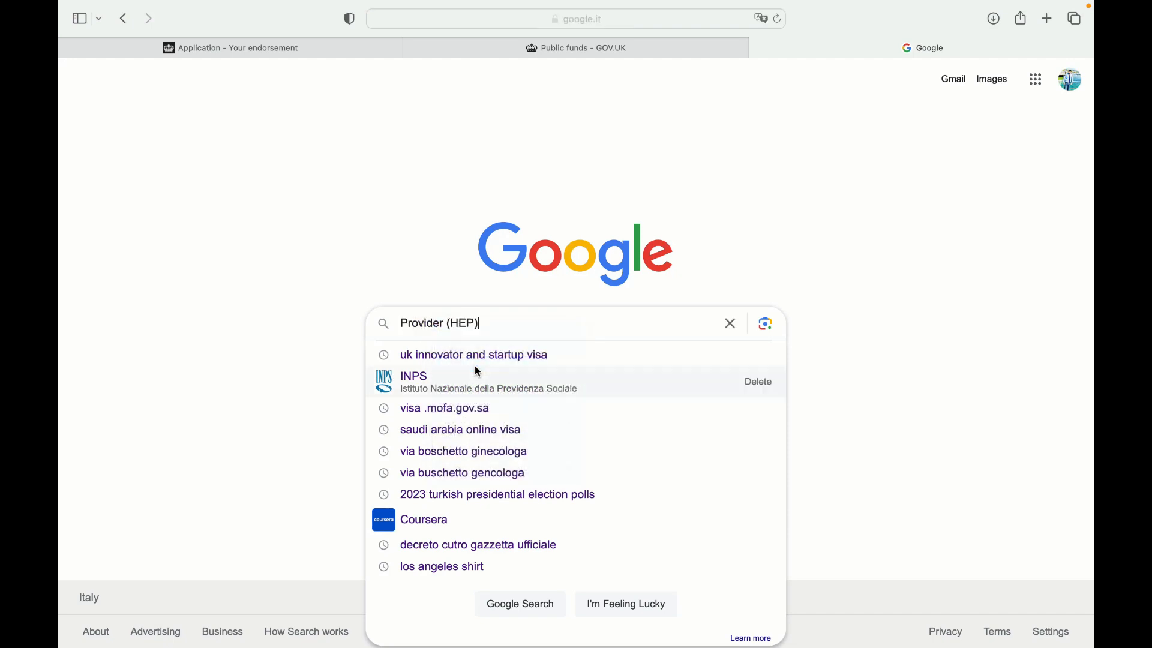
key("Return")
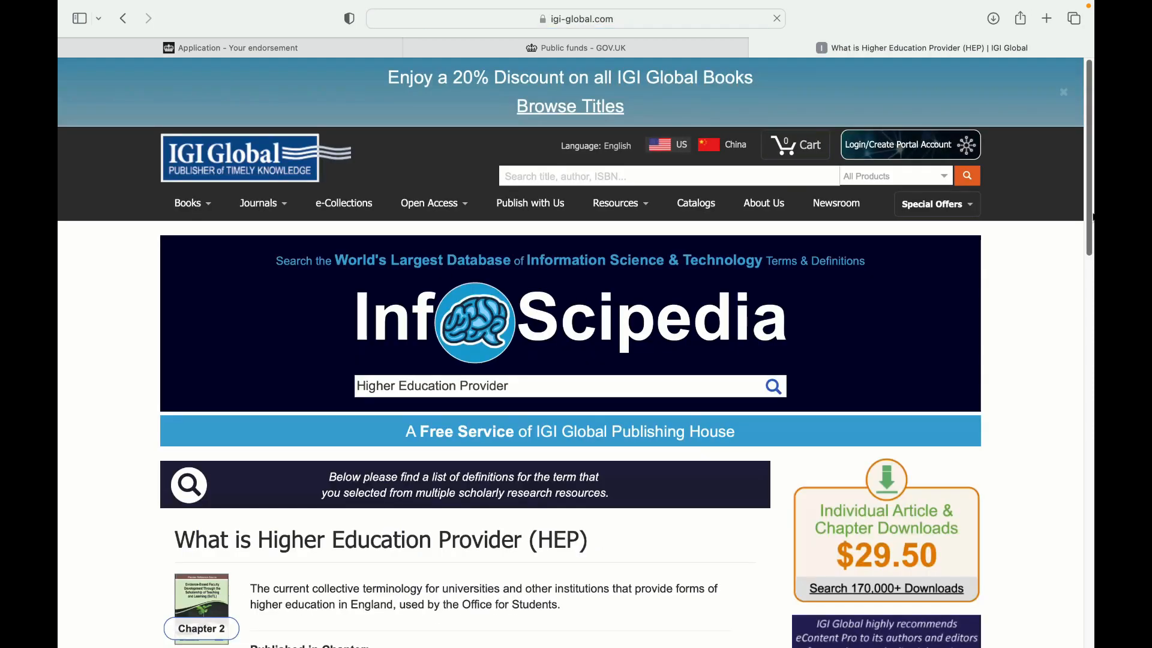
Copy an author's name and university from the IGI Global HEP definition page
scroll(1093, 217, "down", 8)
scroll(1093, 218, "up", 3)
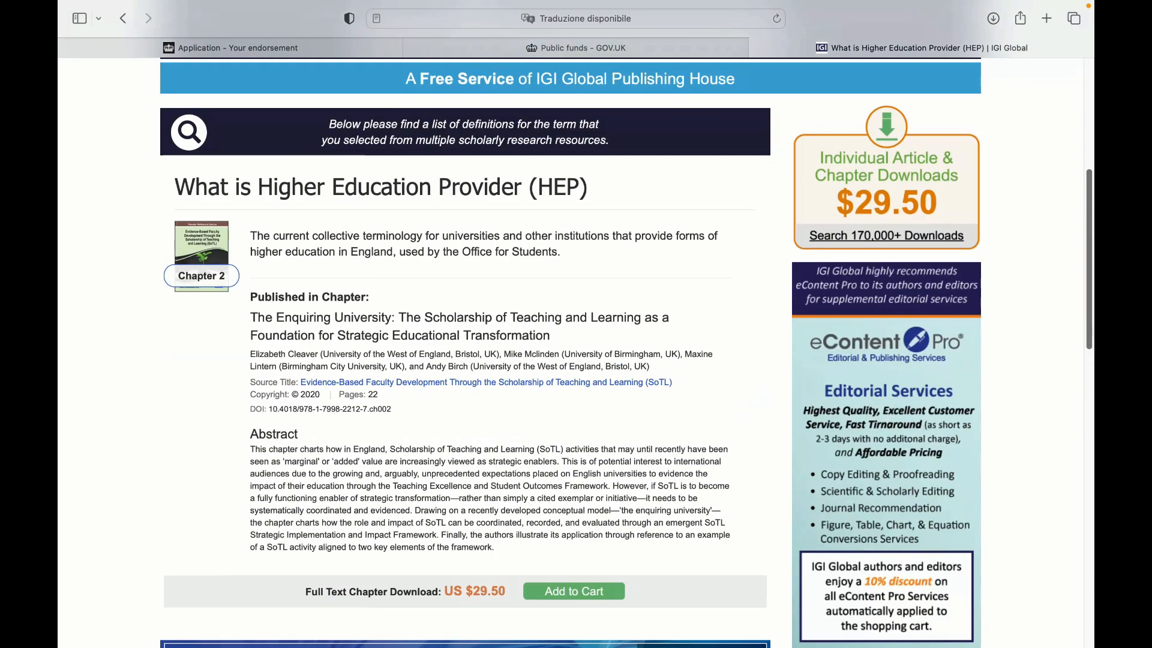
scroll(1092, 501, "down", 8)
scroll(1092, 501, "down", 4)
scroll(1092, 501, "up", 13)
scroll(1092, 501, "down", 1)
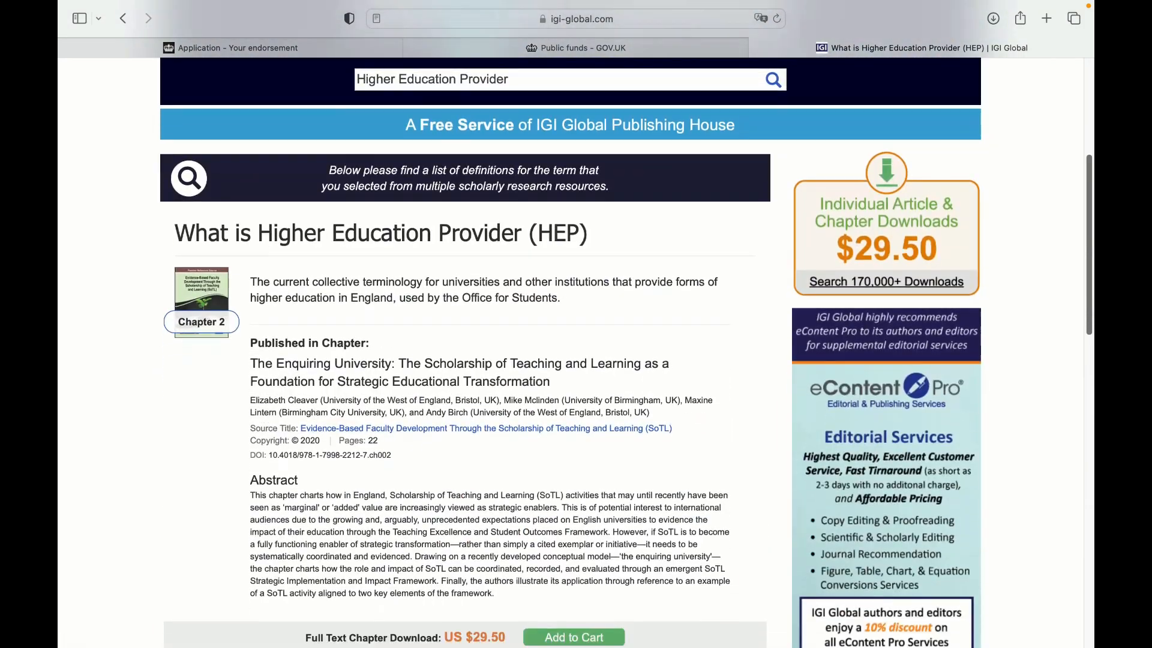
scroll(626, 353, "down", 1)
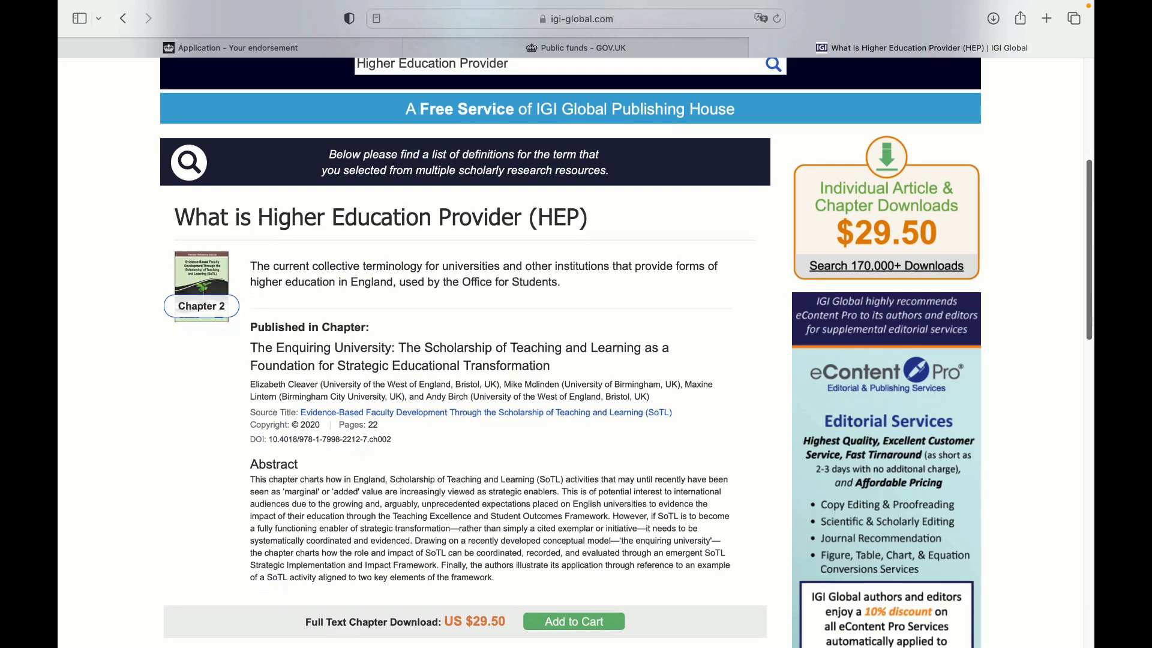
scroll(469, 391, "down", 2)
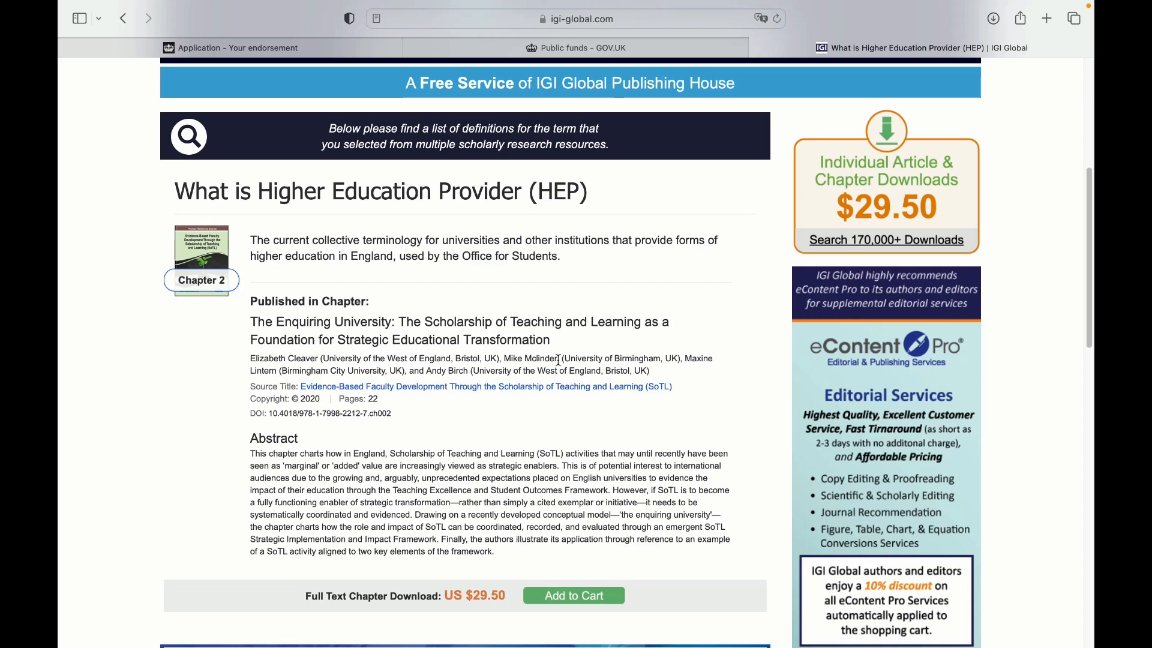
left_click_drag(504, 359, 676, 360)
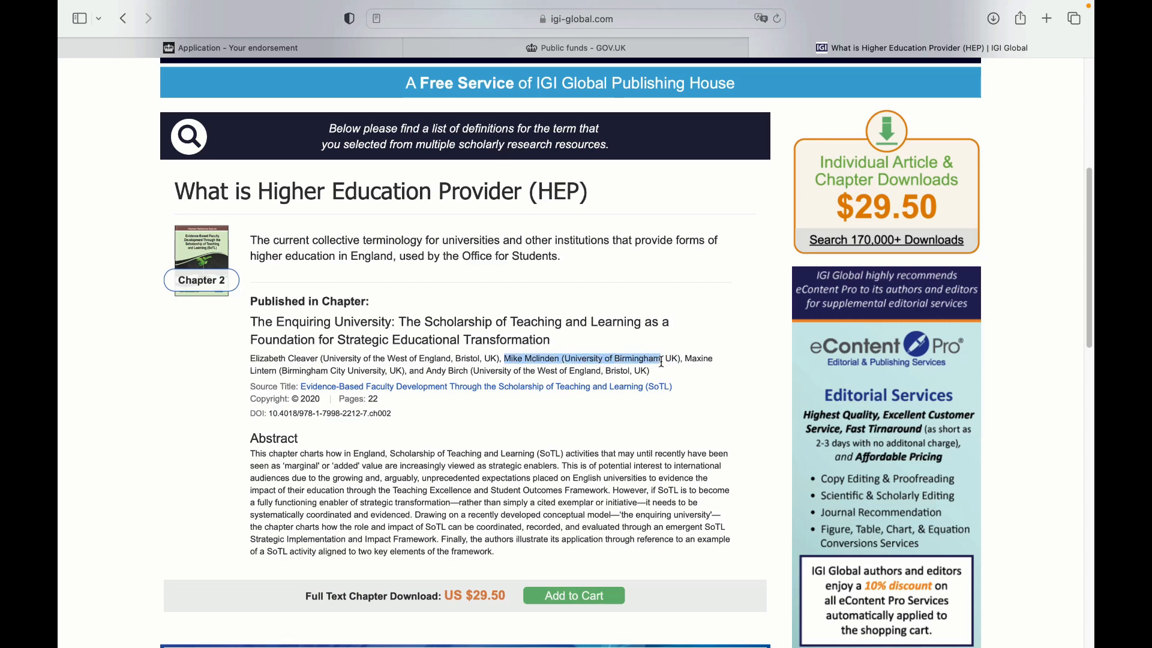
right_click(654, 364)
left_click(681, 423)
left_click(567, 44)
Paste the copied author details as the endorsing body's name and save
left_click(380, 52)
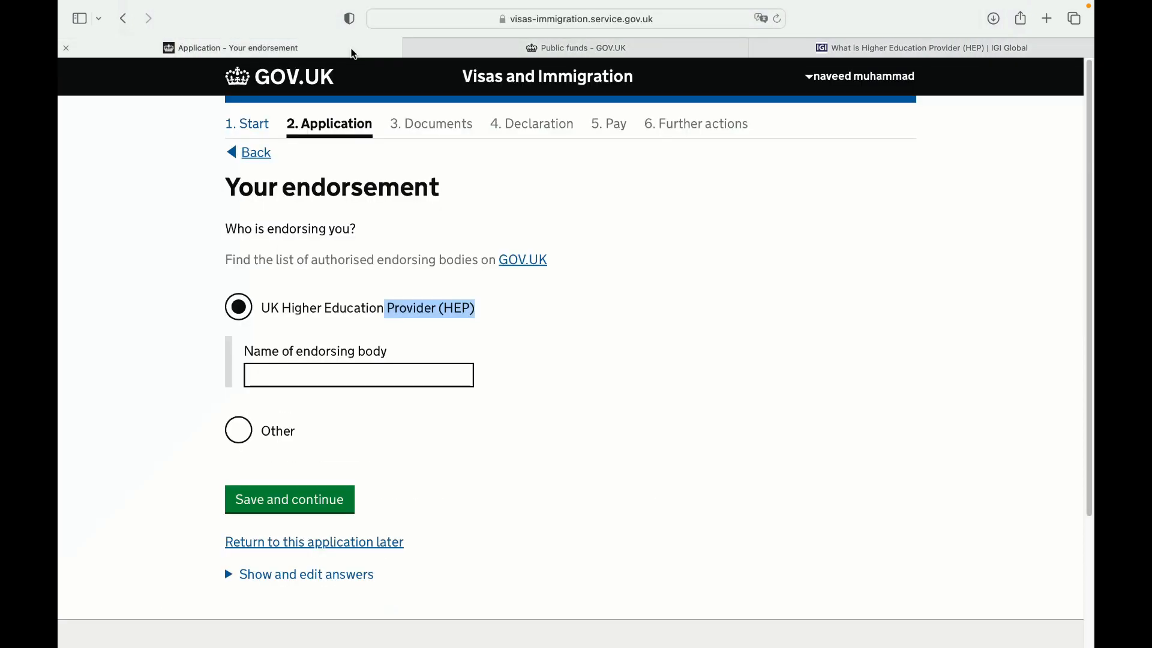
right_click(316, 369)
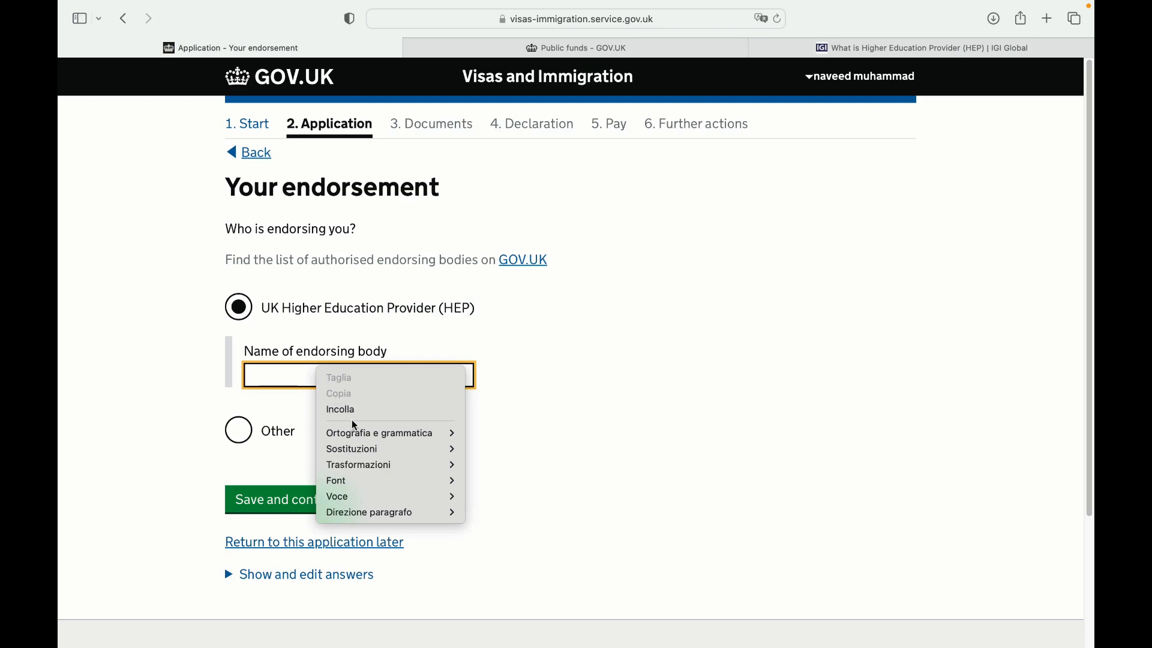
left_click(348, 411)
left_click(316, 502)
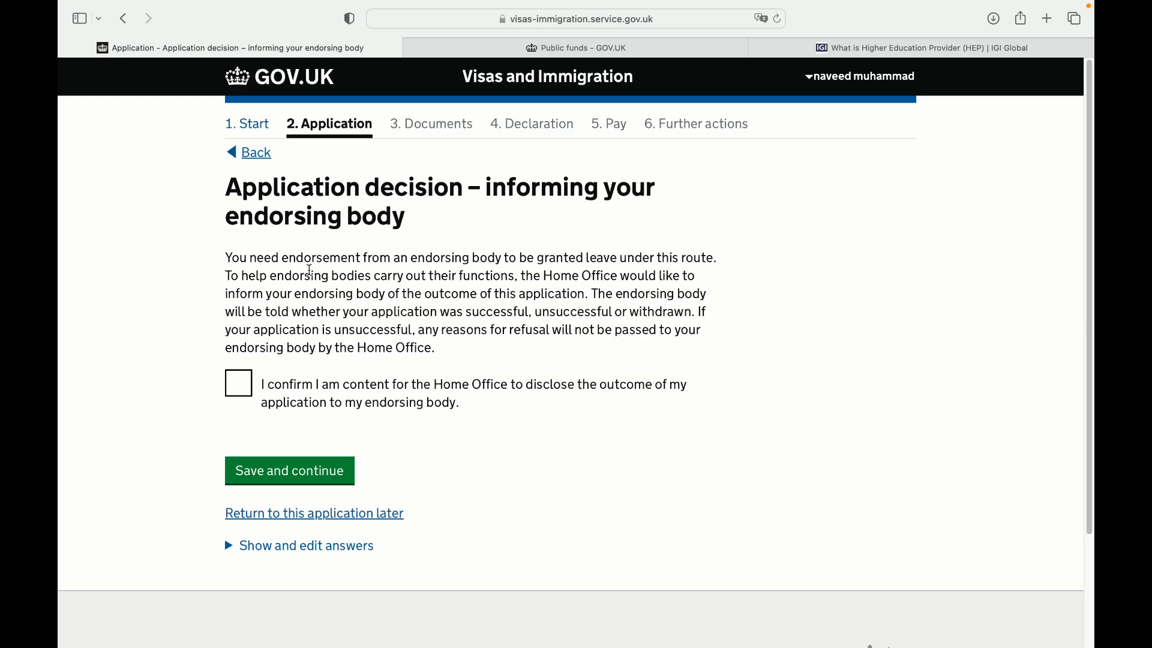
Consent to informing the endorser, answer No to previous endorsements and Yes to maintenance funds
left_click(239, 383)
left_click(316, 471)
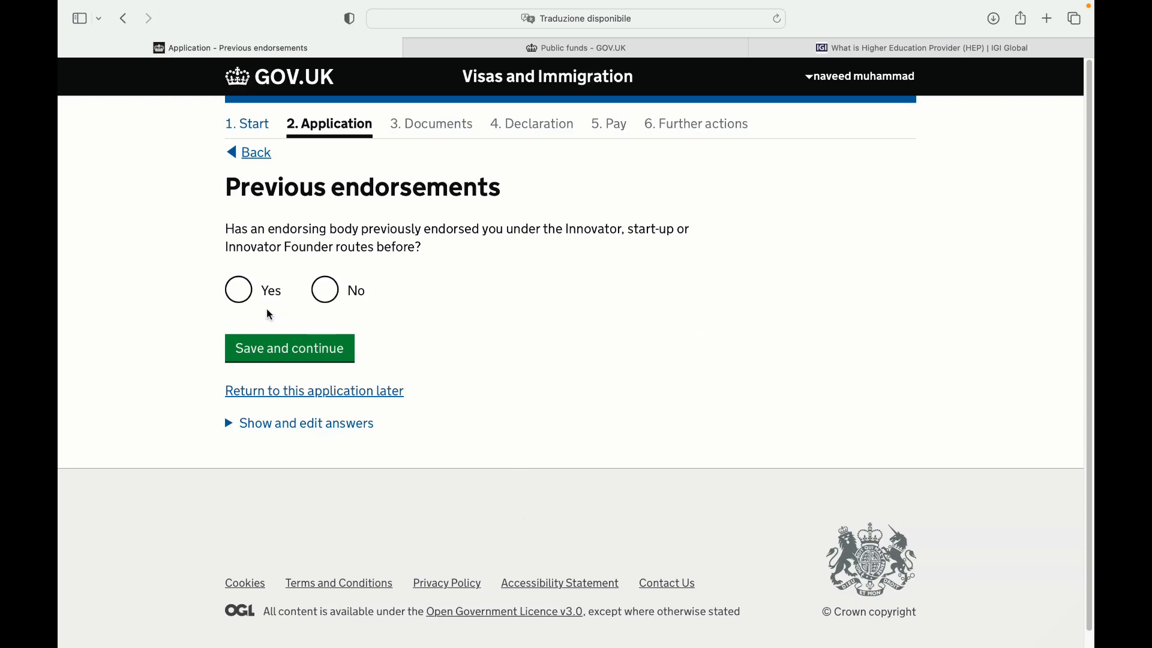
left_click(327, 303)
left_click(339, 357)
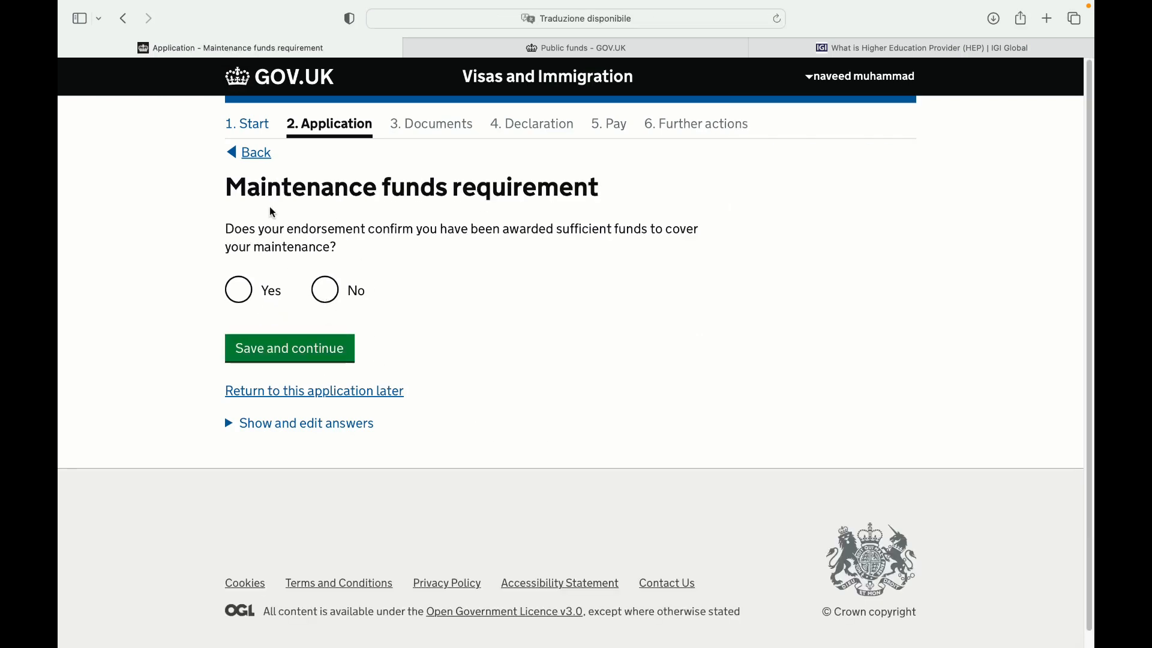
left_click(238, 293)
left_click(306, 361)
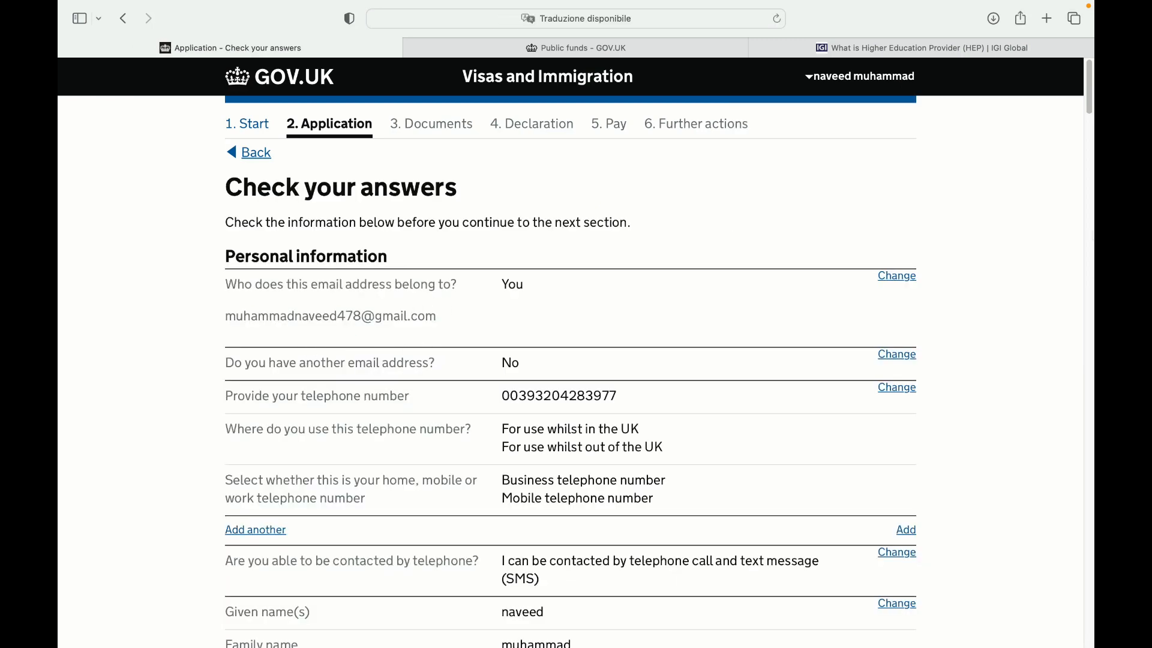
Review the whole Check your answers summary and continue to Documents
left_click_drag(1090, 107, 1071, 590)
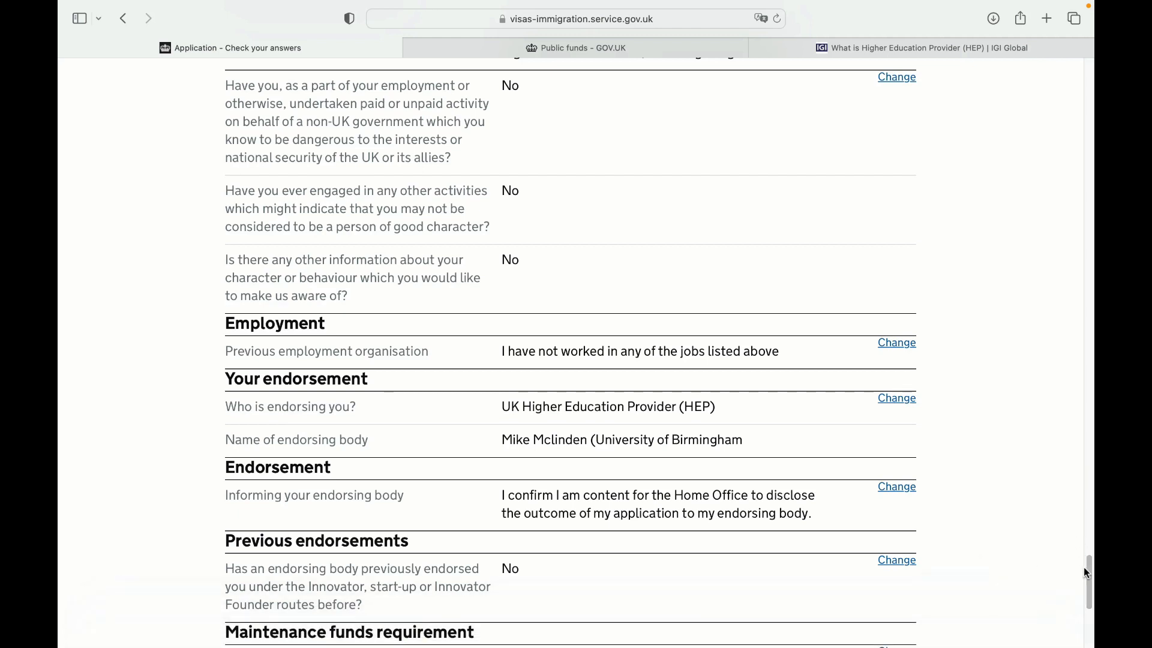
left_click_drag(1087, 569, 1090, 188)
scroll(570, 352, "up", 15)
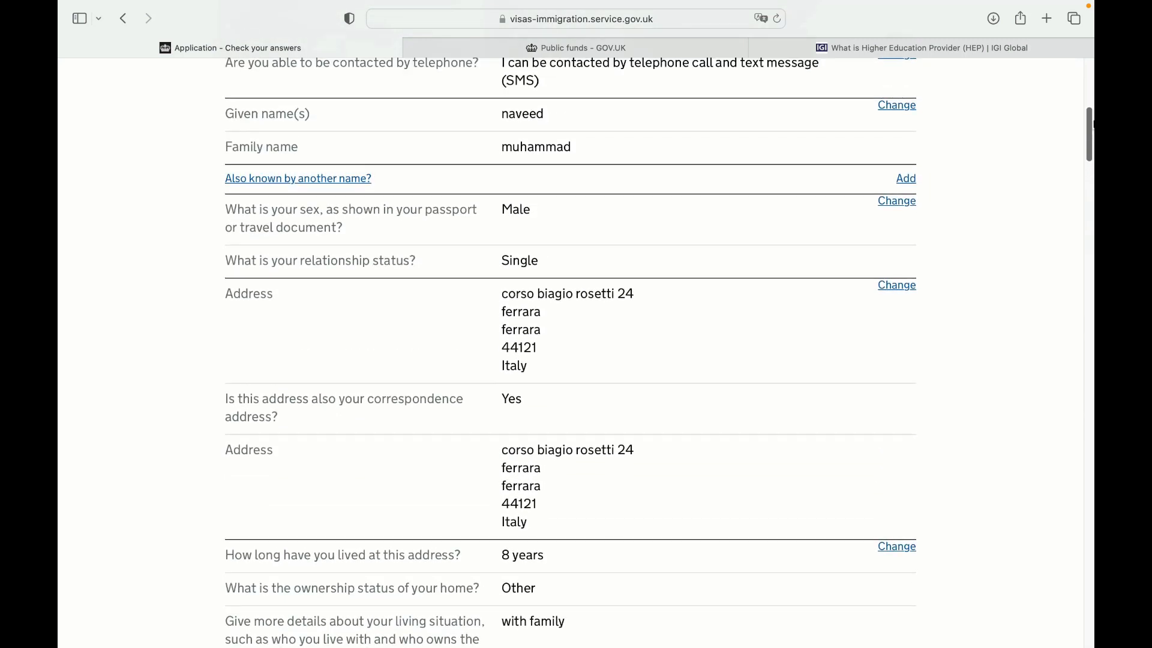
scroll(571, 353, "up", 5)
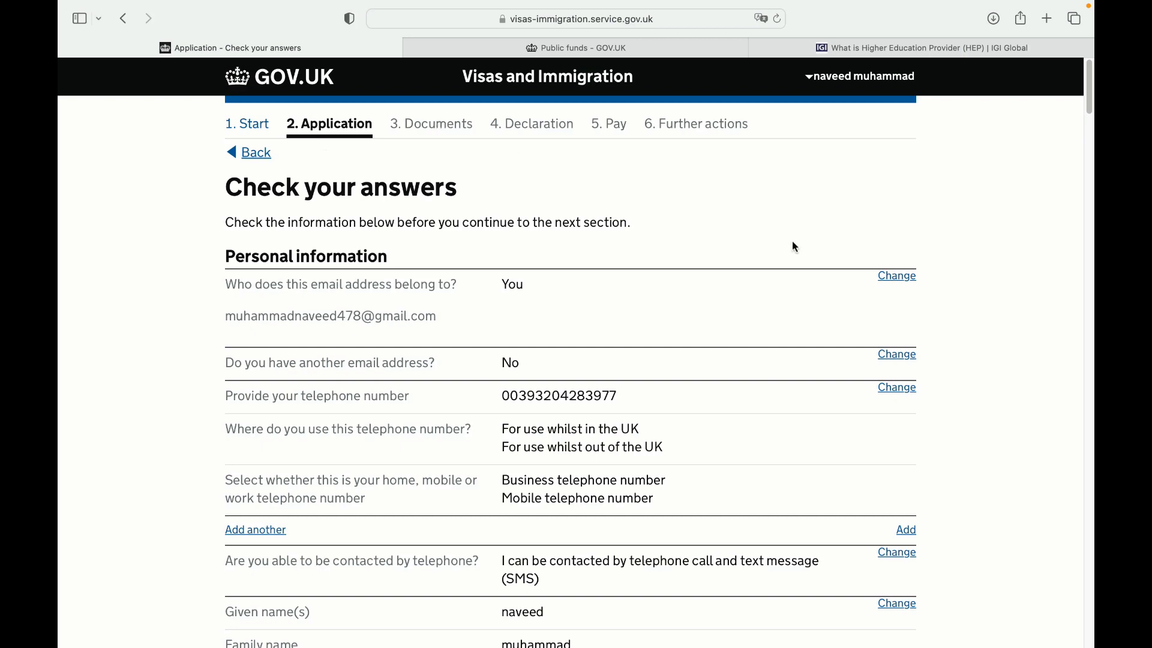
left_click_drag(1087, 93, 1062, 647)
left_click(299, 391)
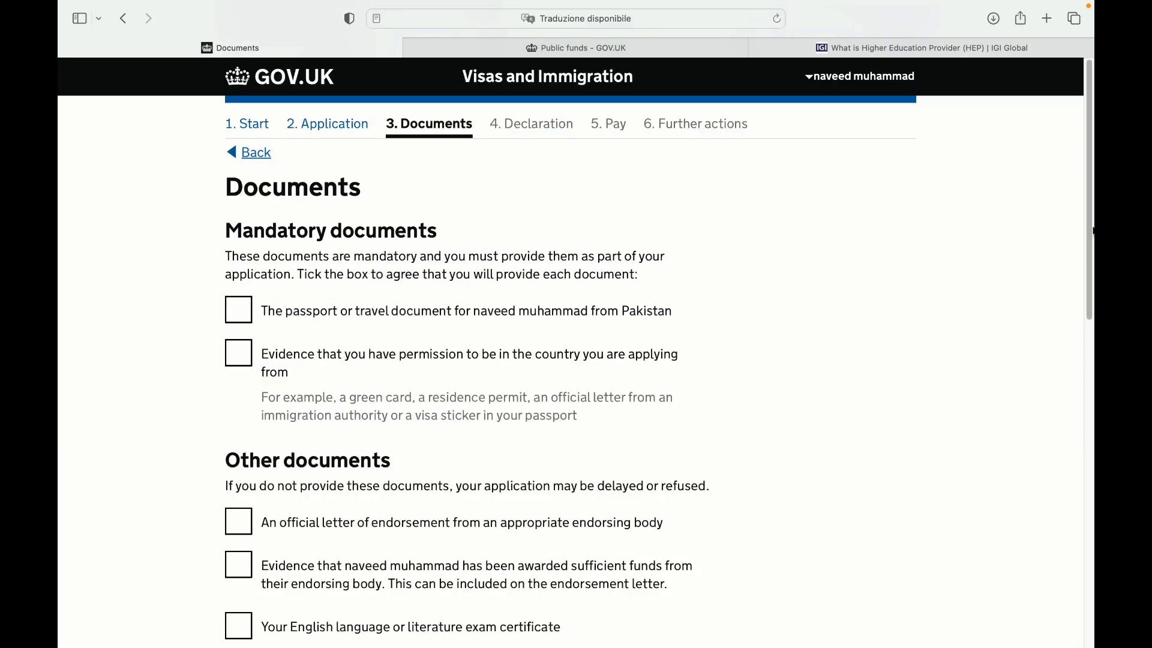
Tick passport, endorsement letter and English language certificate boxes, then save the document list
scroll(1093, 231, "down", 15)
scroll(1091, 250, "up", 12)
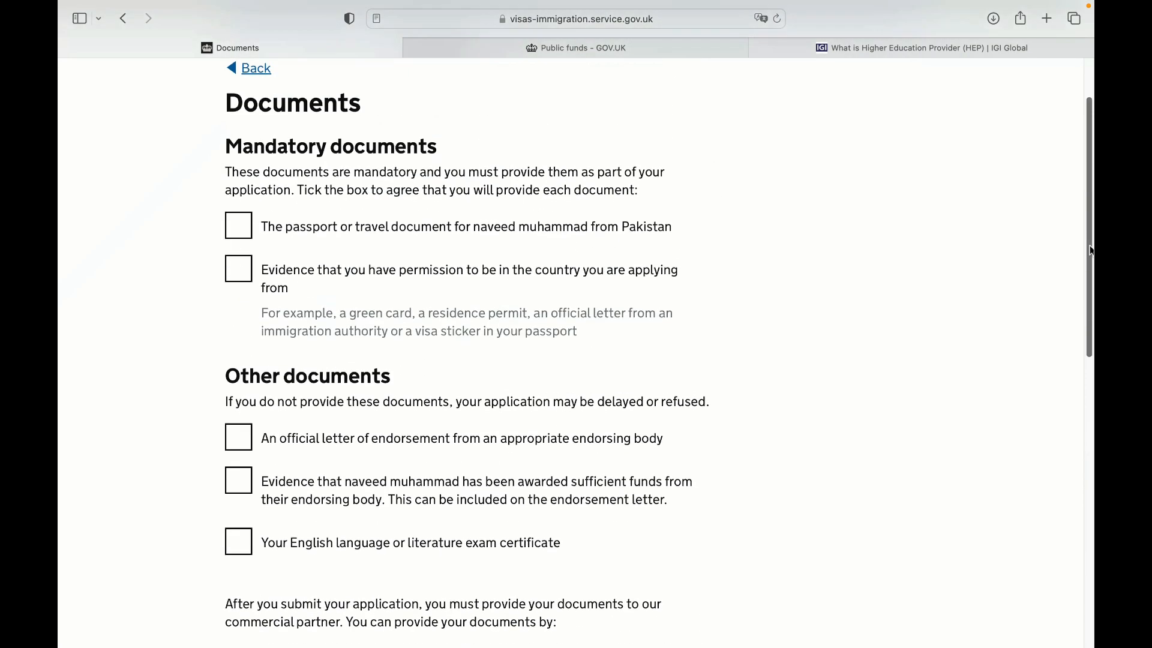
scroll(271, 169, "up", 2)
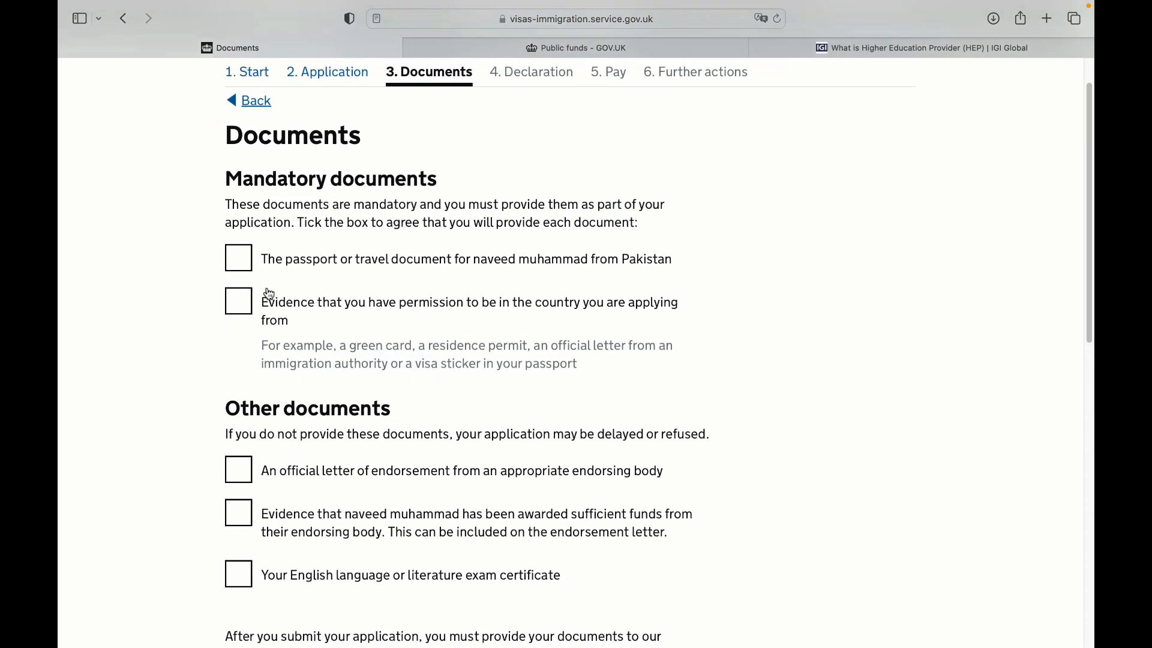
left_click(247, 258)
left_click(248, 473)
left_click(246, 575)
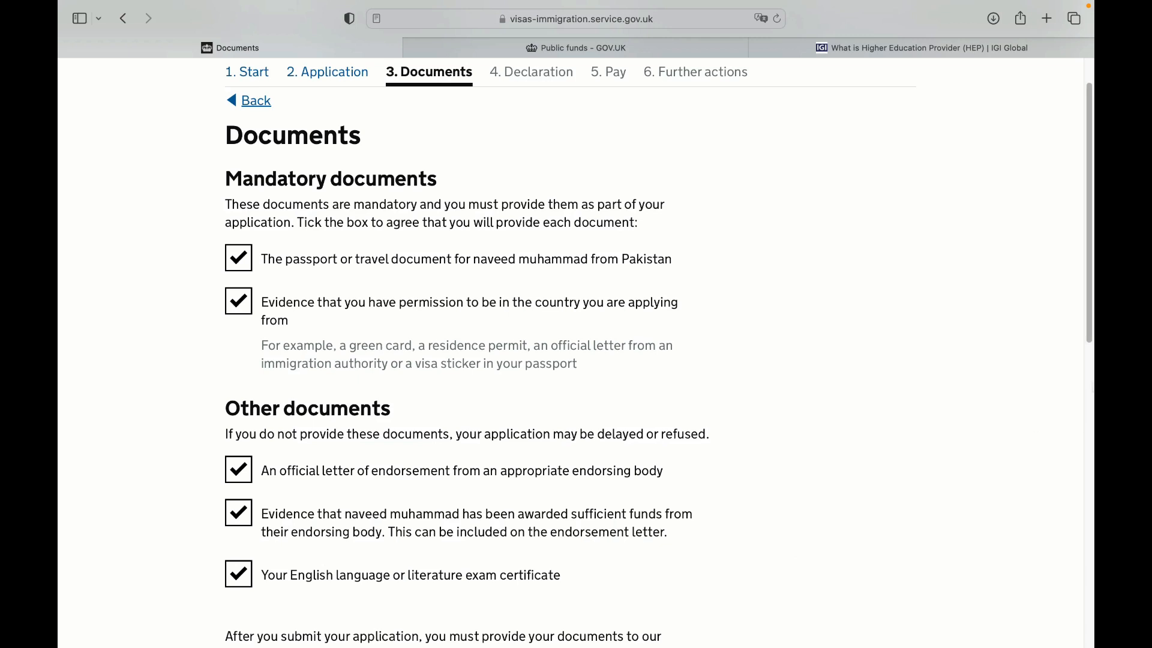
scroll(300, 510, "down", 10)
left_click(267, 414)
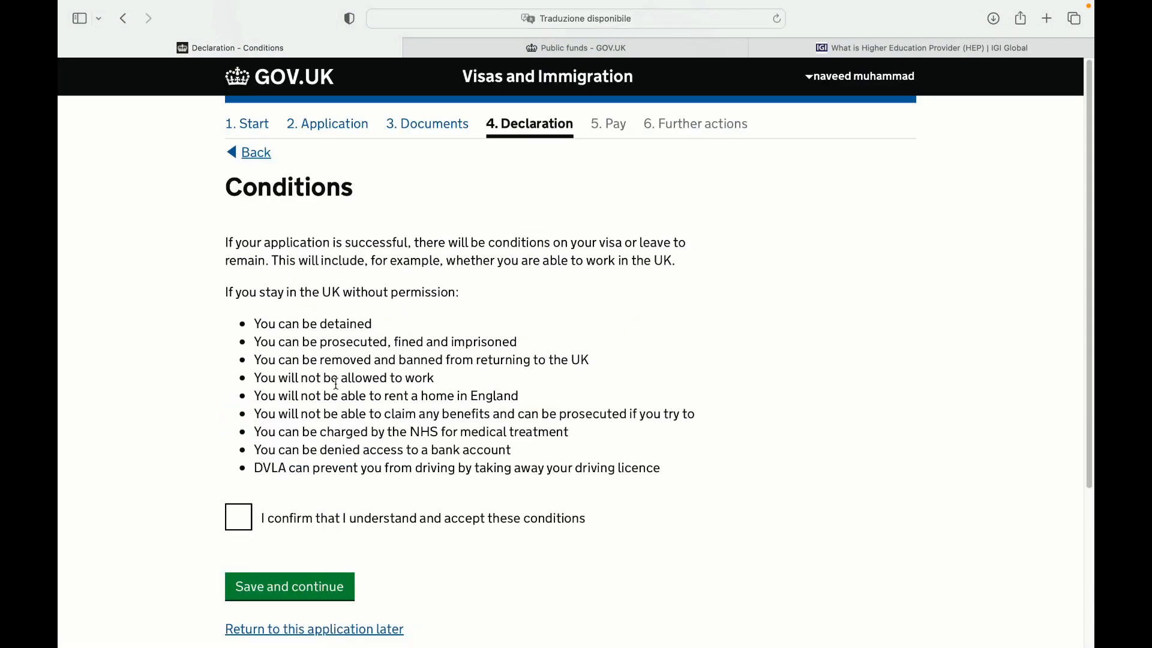
Confirm understanding and acceptance of the visa conditions and save
left_click(252, 534)
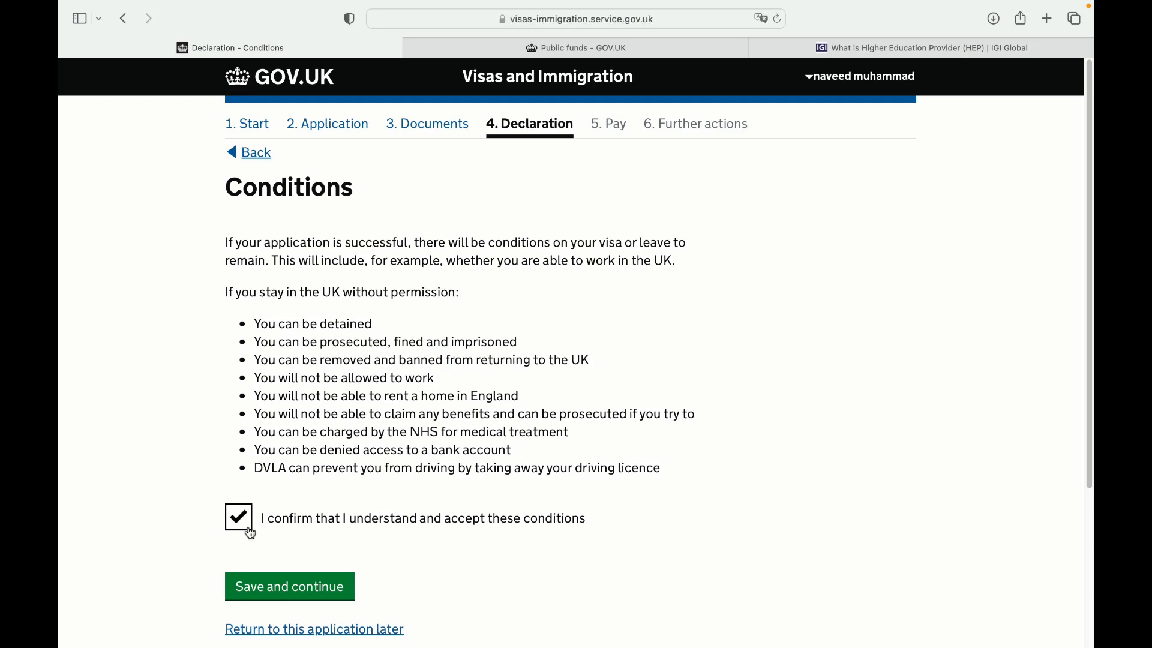
scroll(1088, 231, "down", 5)
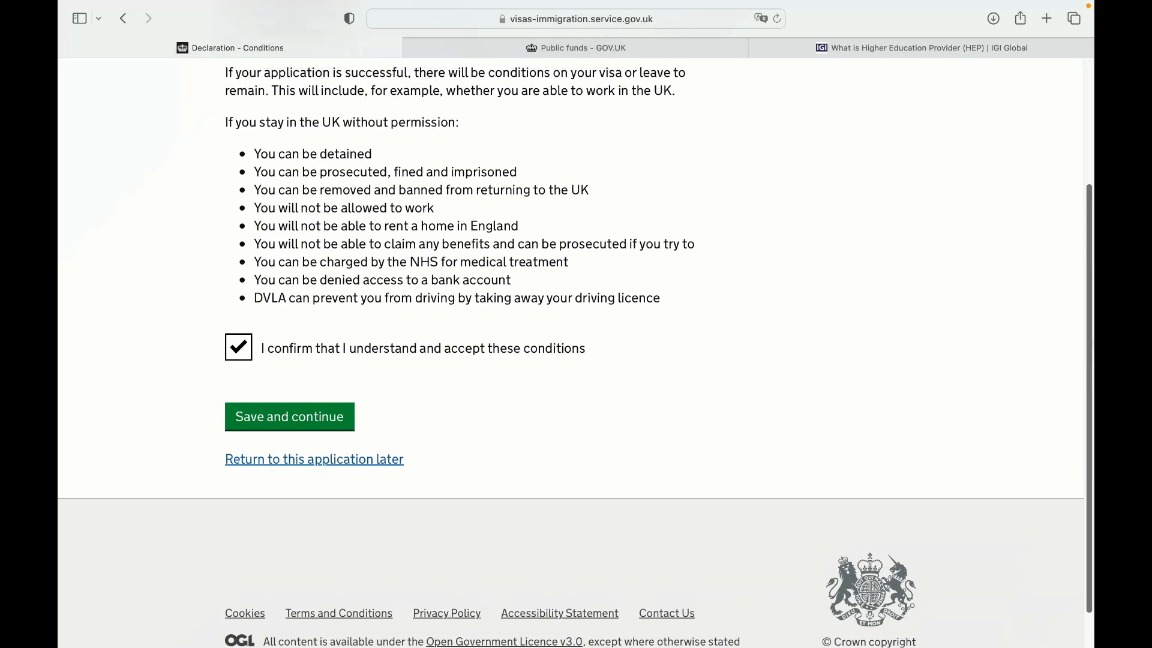
left_click(318, 429)
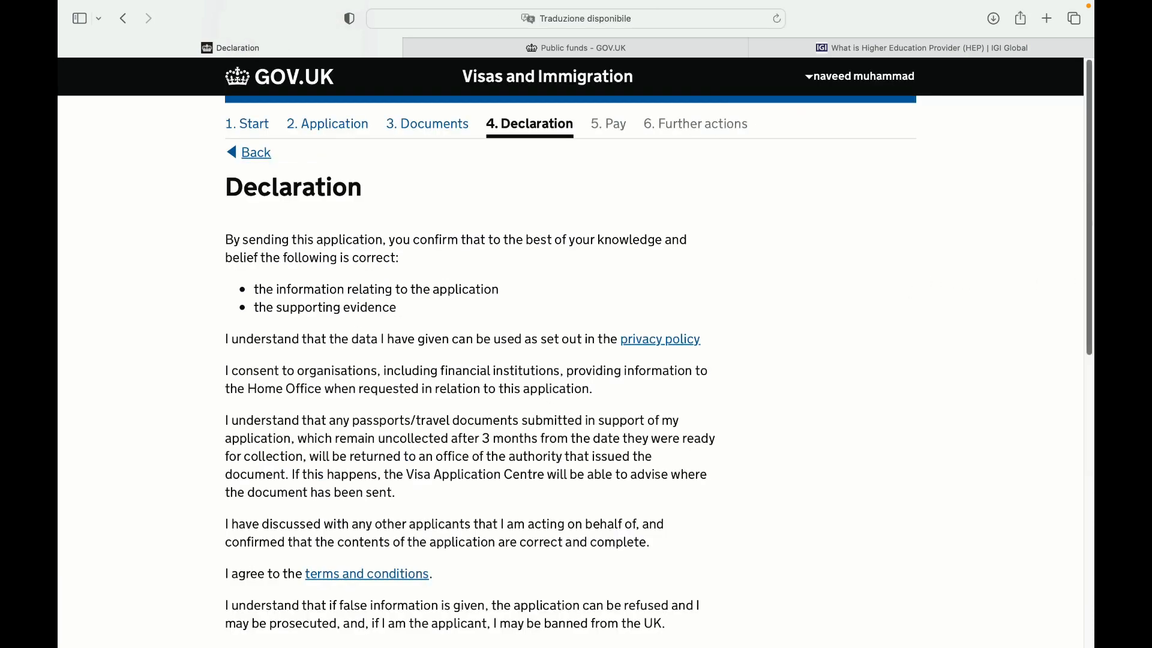
Declare as 'I am the applicant aged 18 or over', accept, and continue to payment
scroll(870, 645, "down", 10)
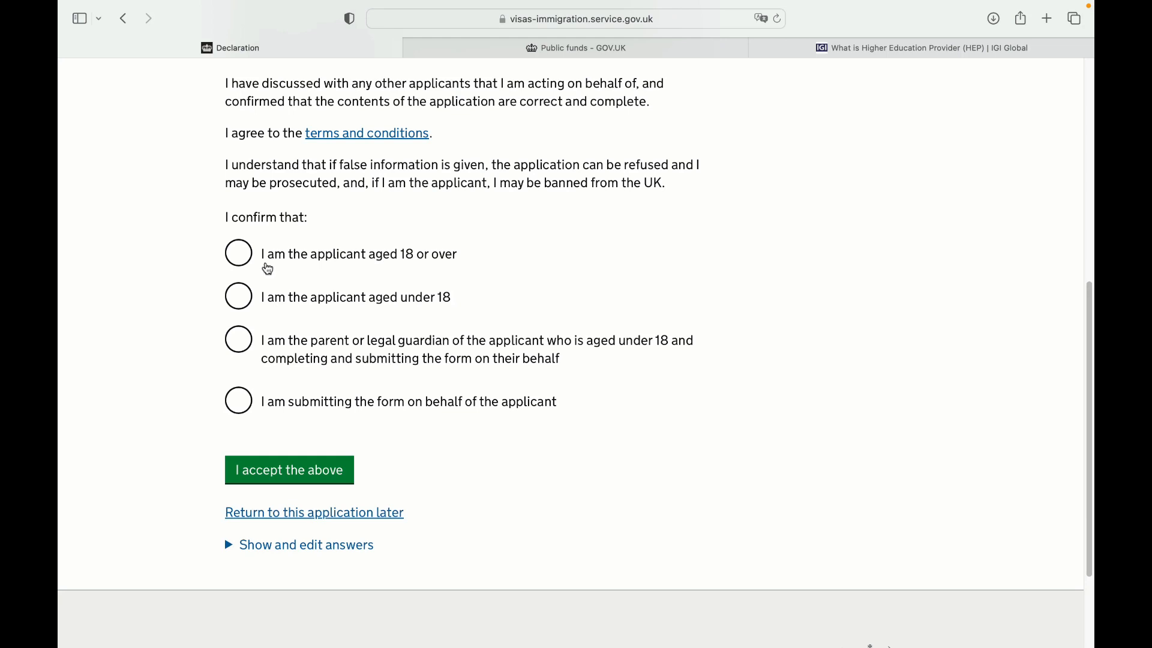
left_click(249, 267)
left_click(304, 469)
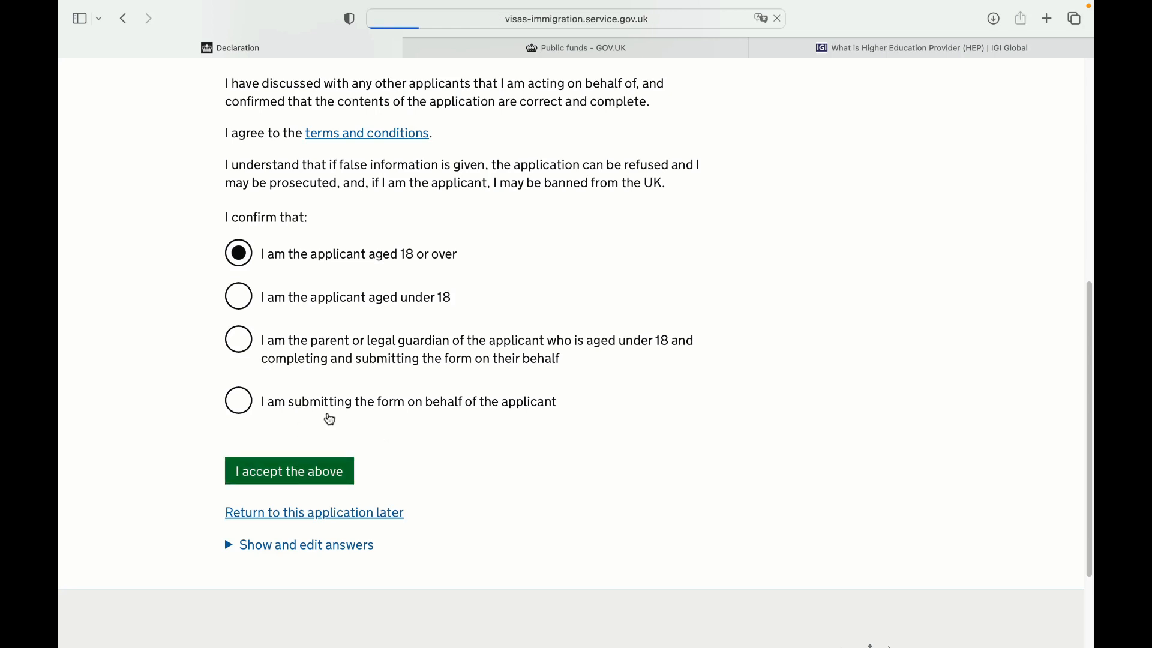
scroll(273, 424, "down", 6)
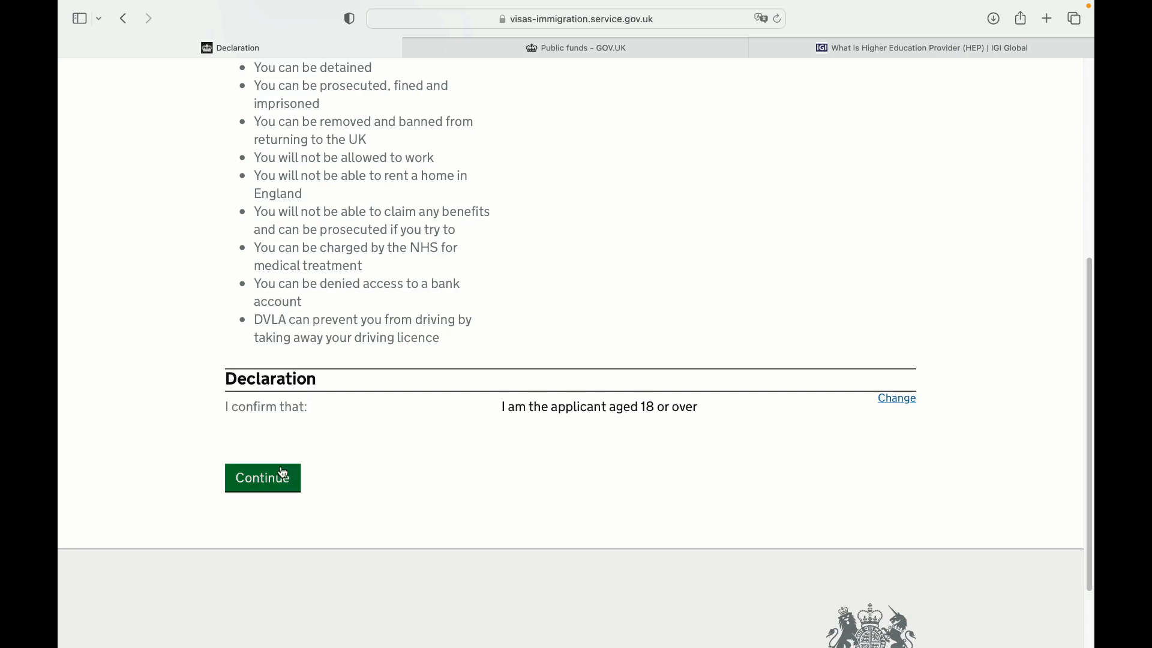
scroll(770, 400, "up", 2)
scroll(321, 408, "up", 3)
scroll(321, 408, "down", 6)
left_click(291, 391)
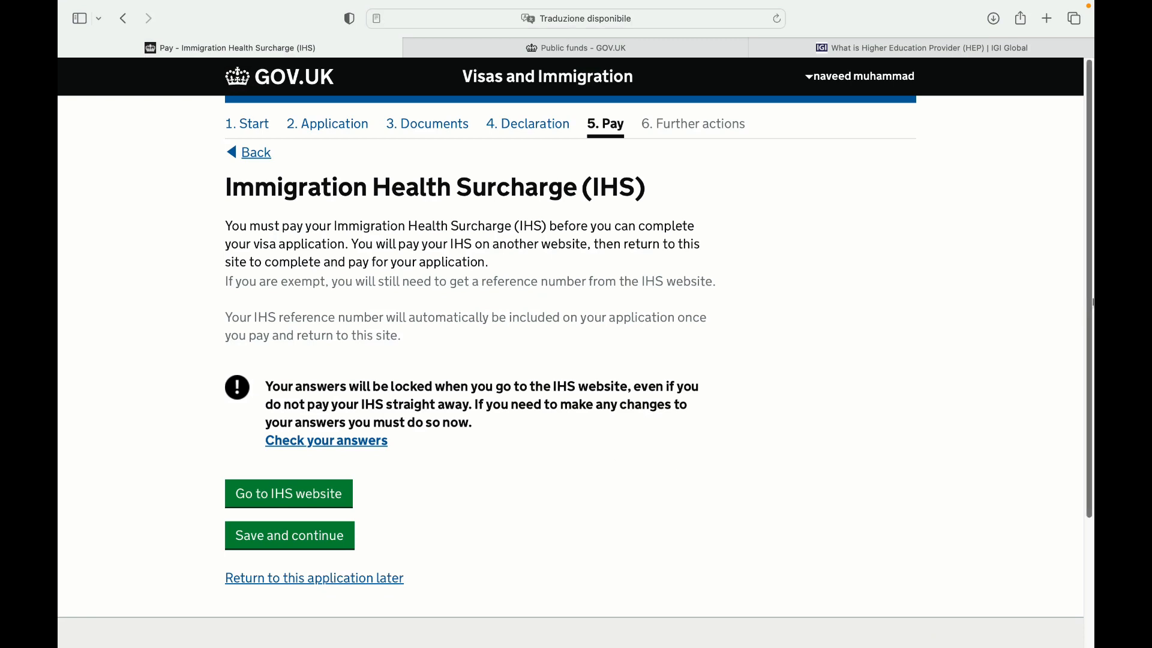
Go to the IHS website, continue to the Summary, and review Your details, where place of stay is missing
scroll(1089, 315, "down", 3)
scroll(1089, 321, "up", 2)
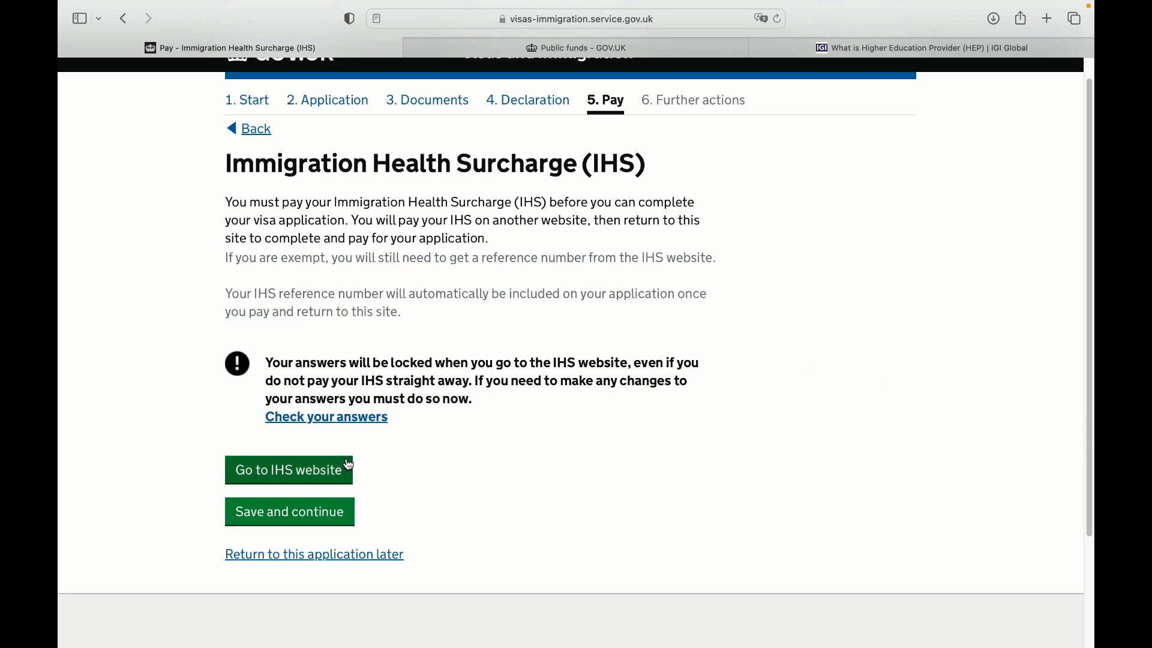
left_click(326, 469)
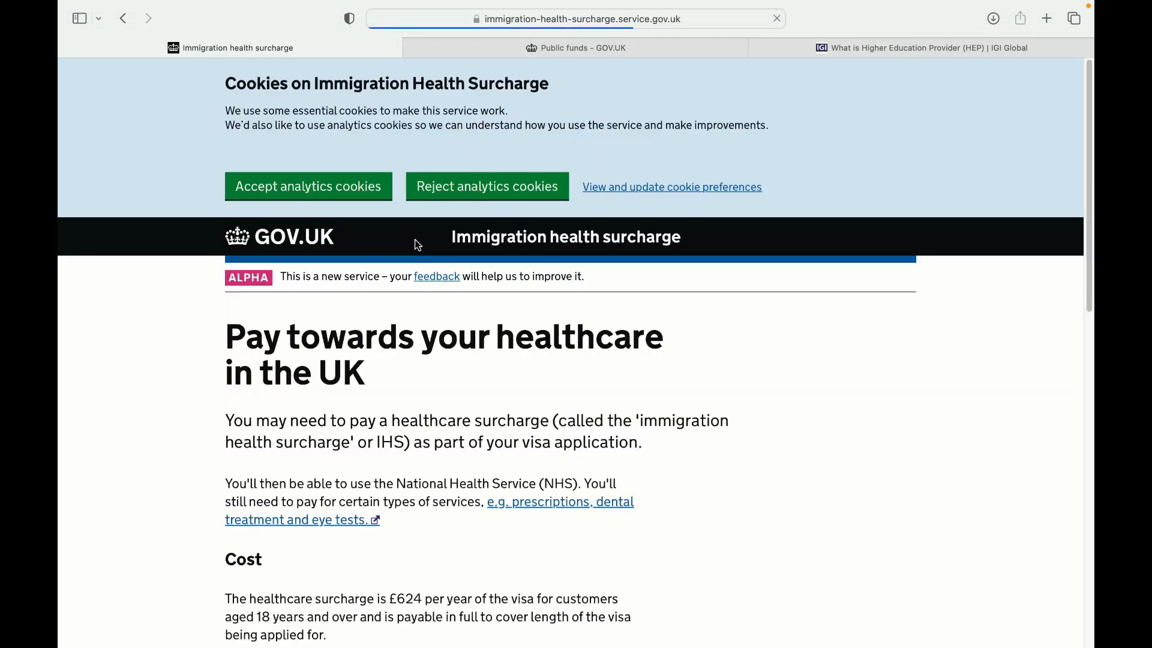
scroll(1072, 238, "down", 10)
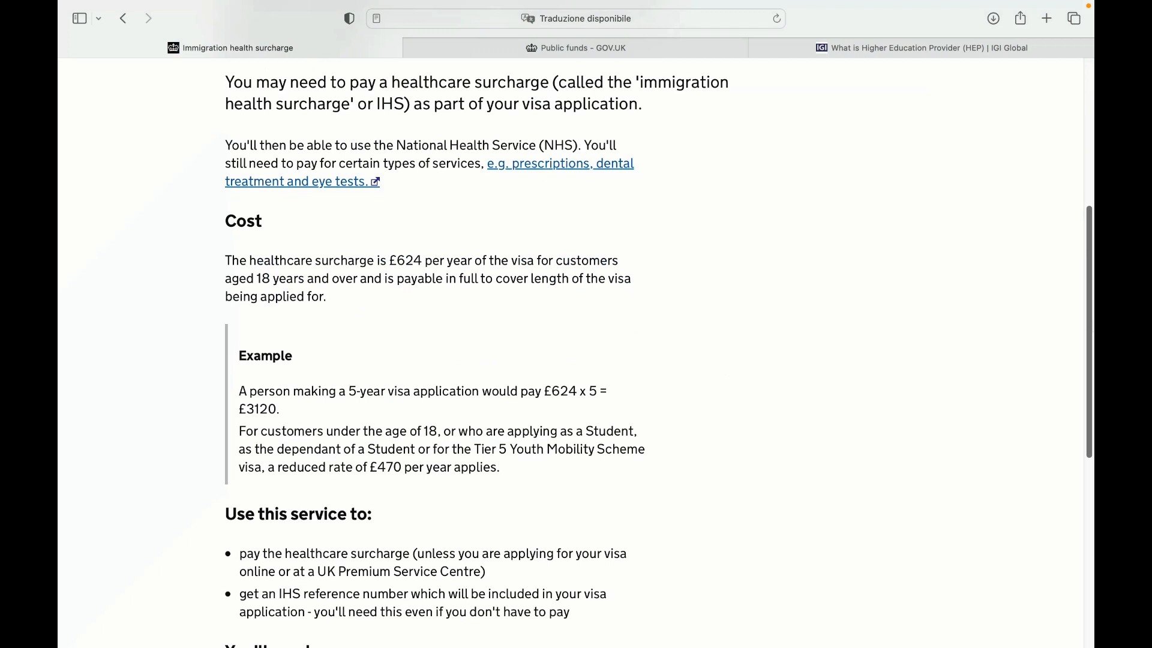
left_click(293, 571)
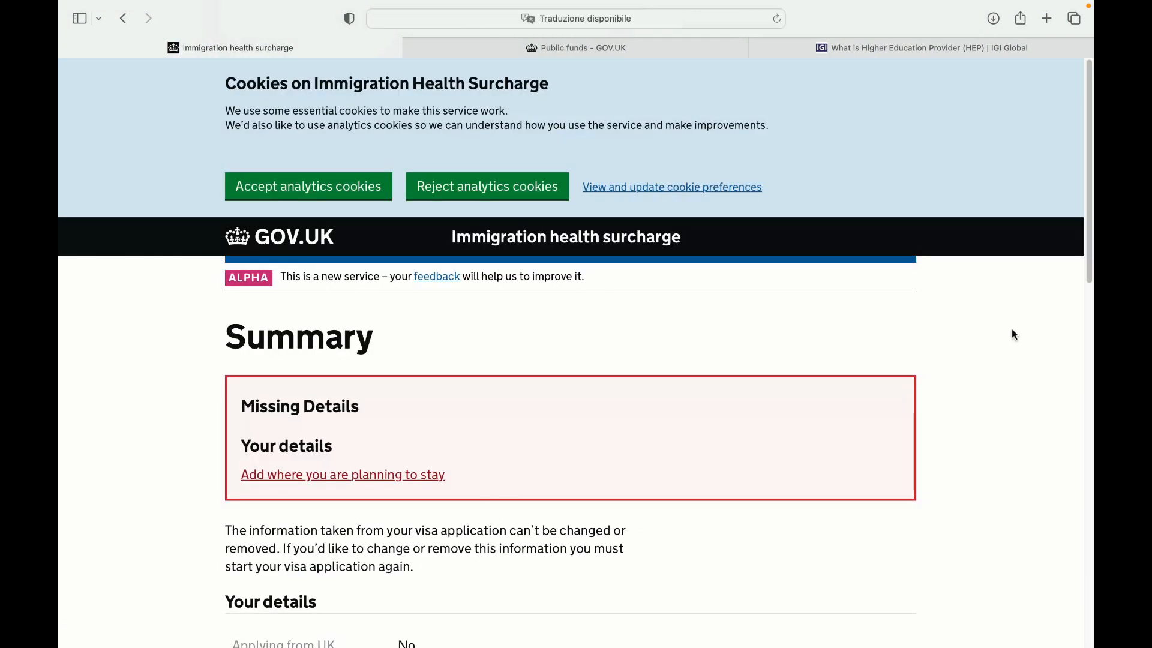
scroll(1082, 232, "down", 6)
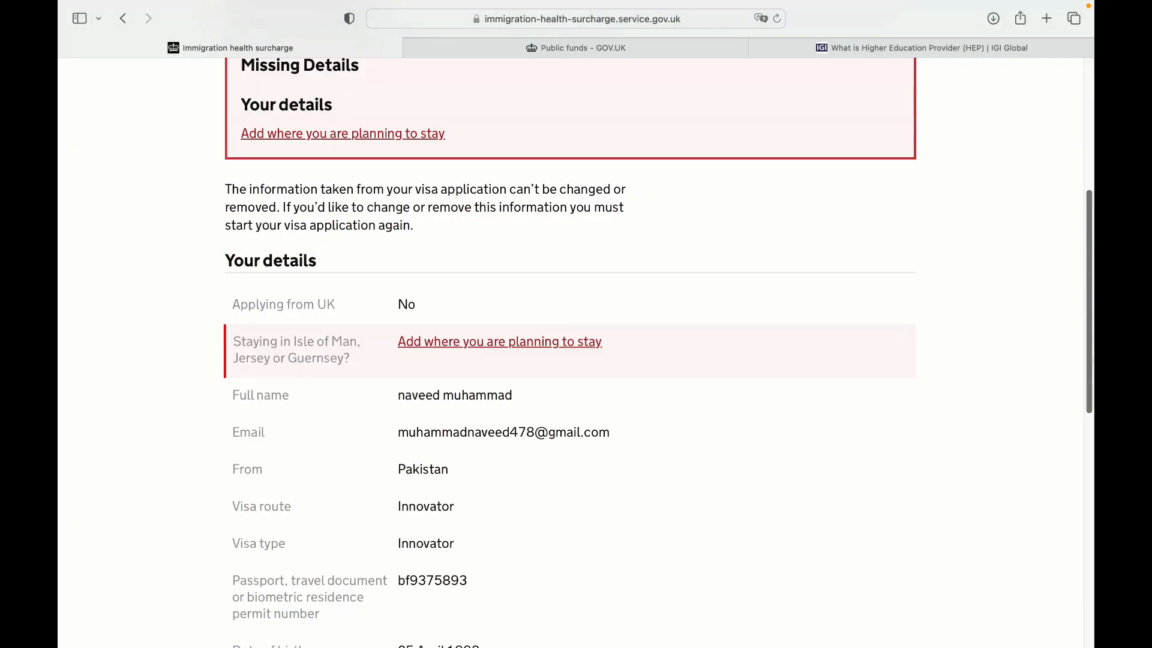
scroll(658, 353, "down", 2)
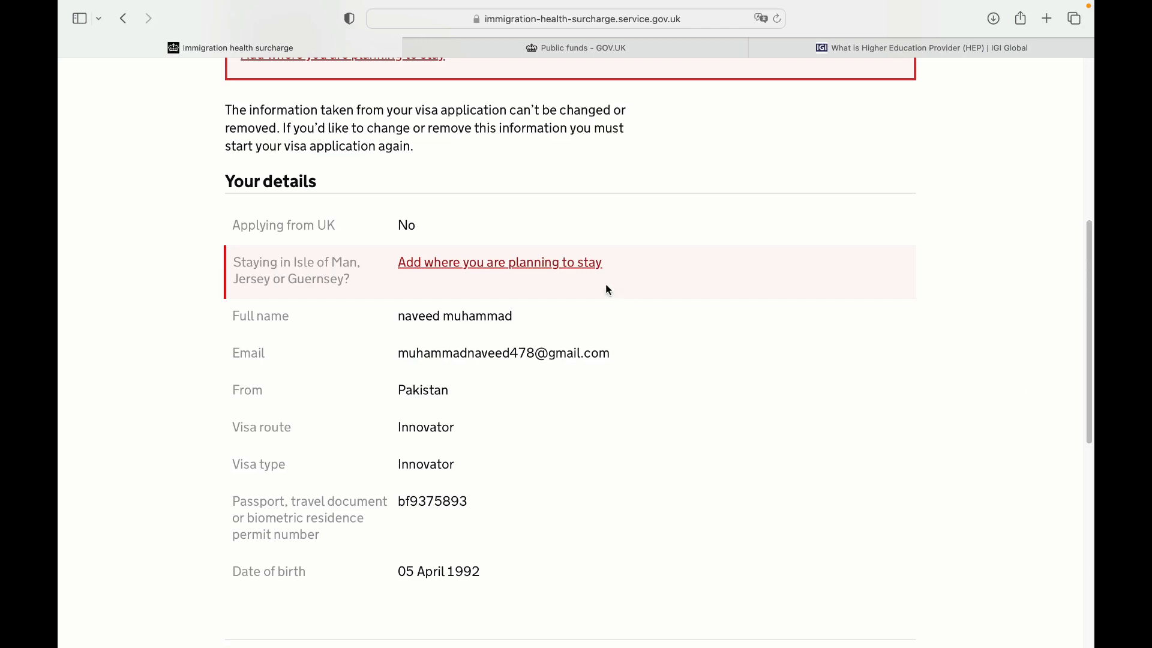
scroll(548, 267, "down", 10)
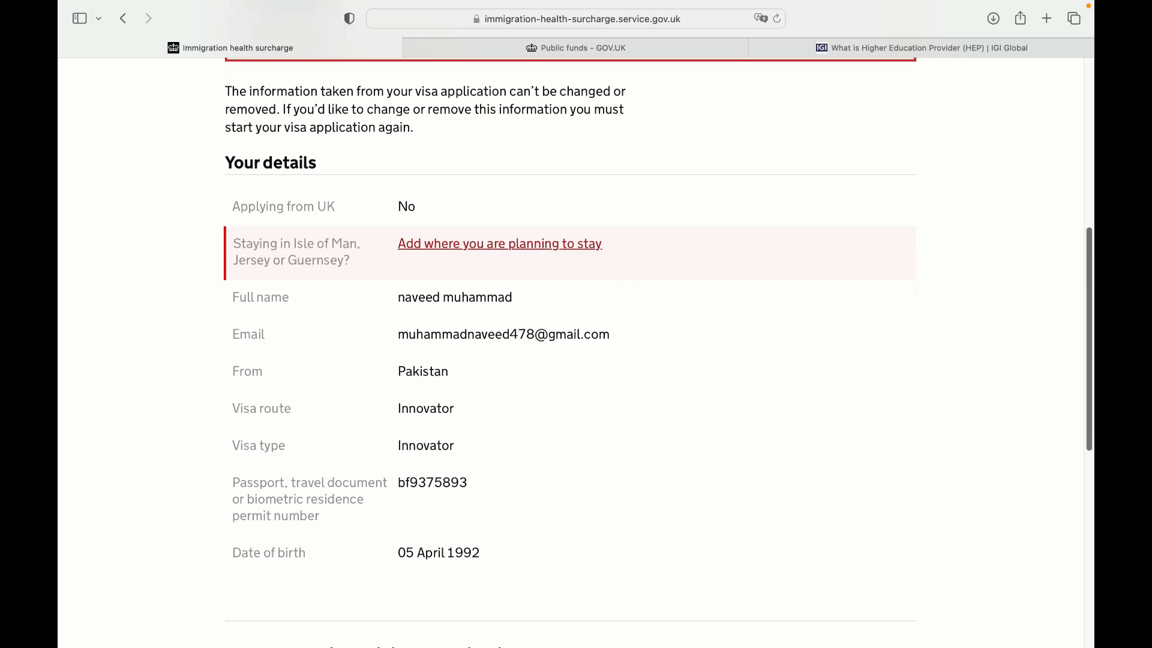
scroll(570, 354, "up", 2)
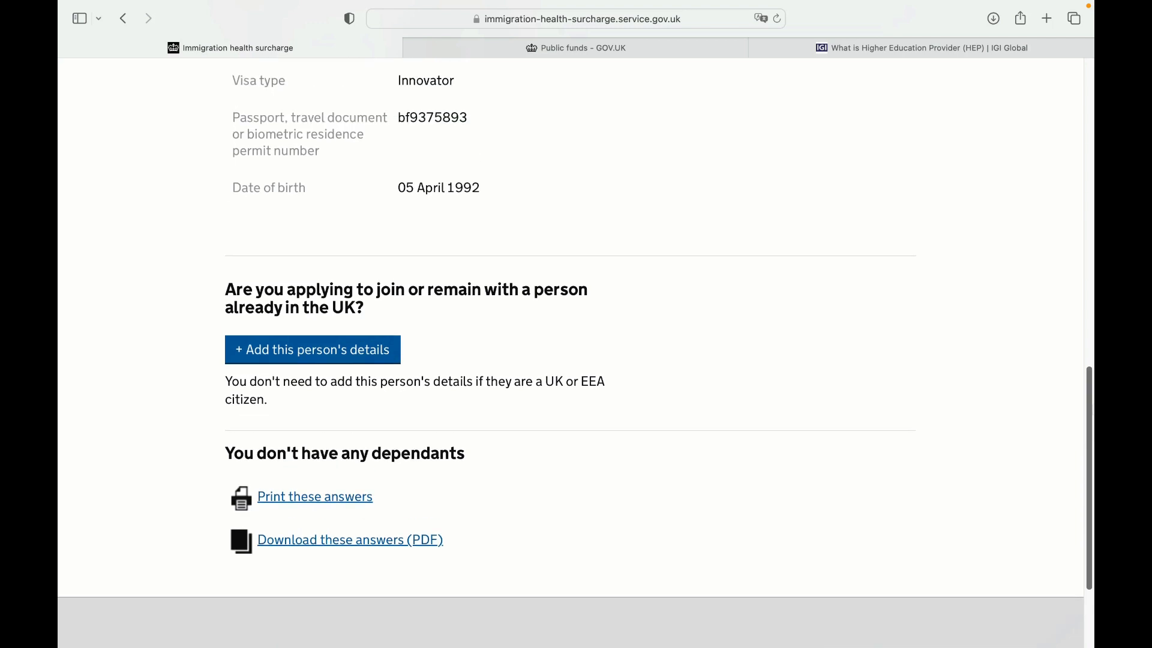
scroll(728, 290, "up", 10)
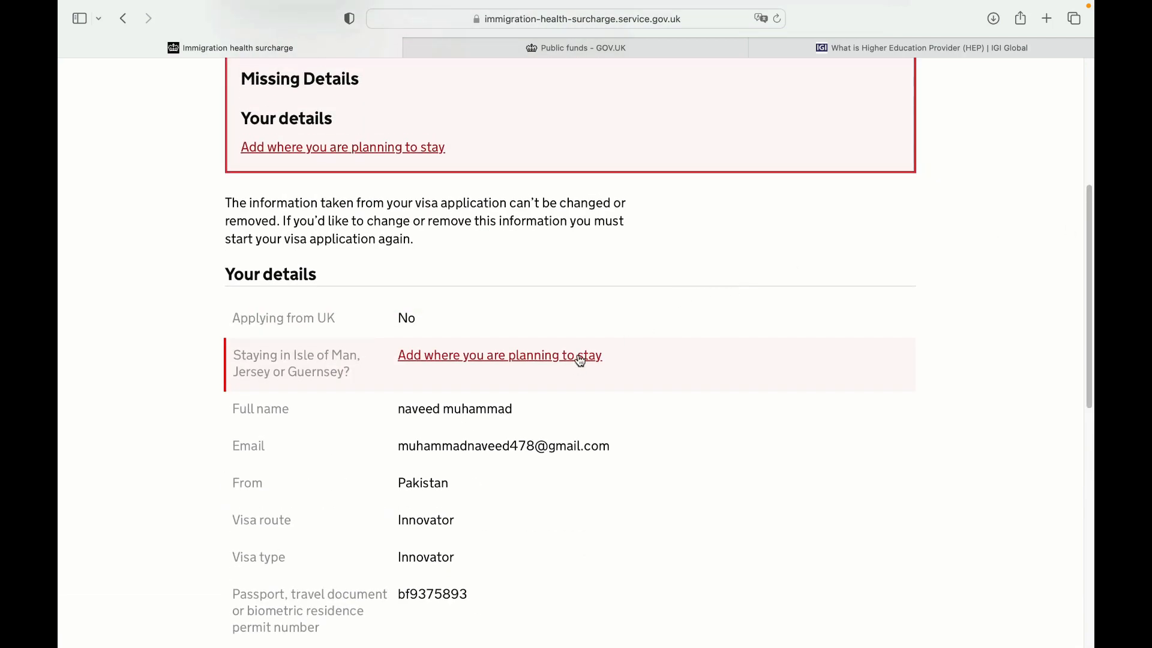
In a new tab, search Google for 'booking' and open Booking.com
left_click(1047, 18)
left_click(449, 298)
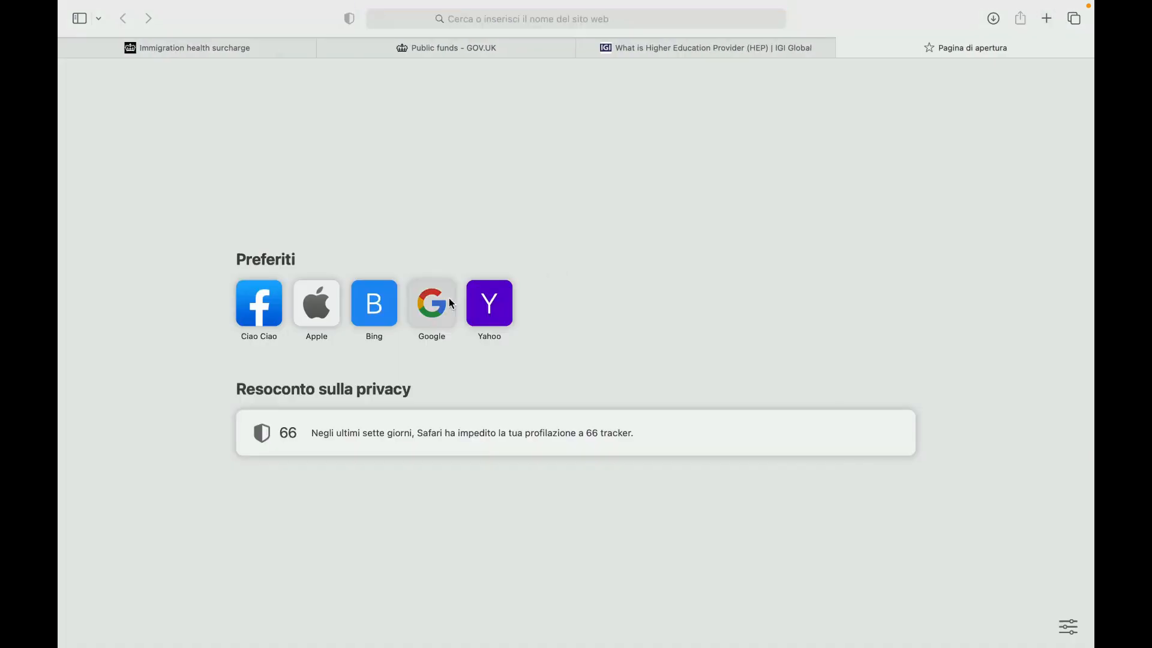
left_click(498, 319)
type("boobki")
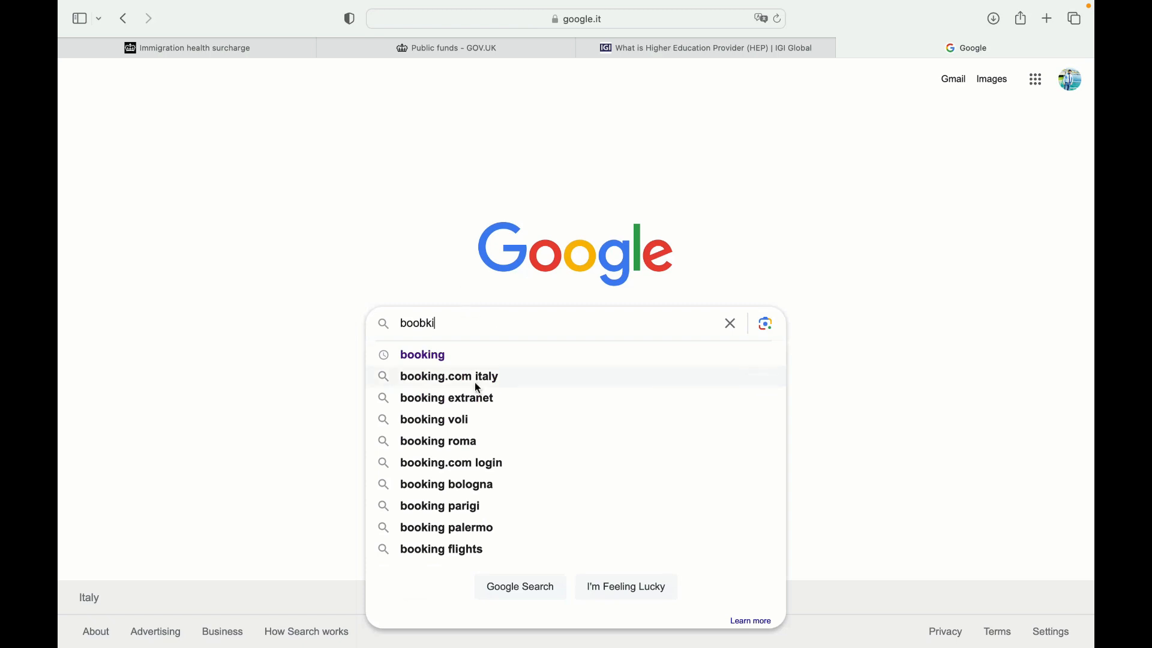
left_click(470, 362)
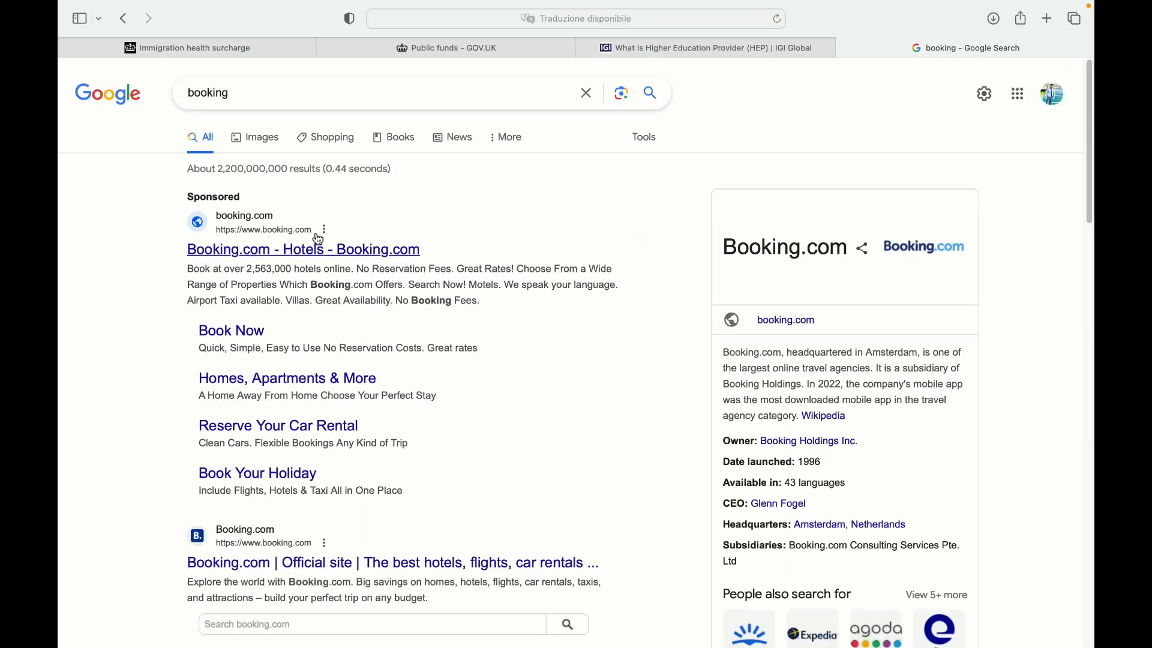
left_click(321, 243)
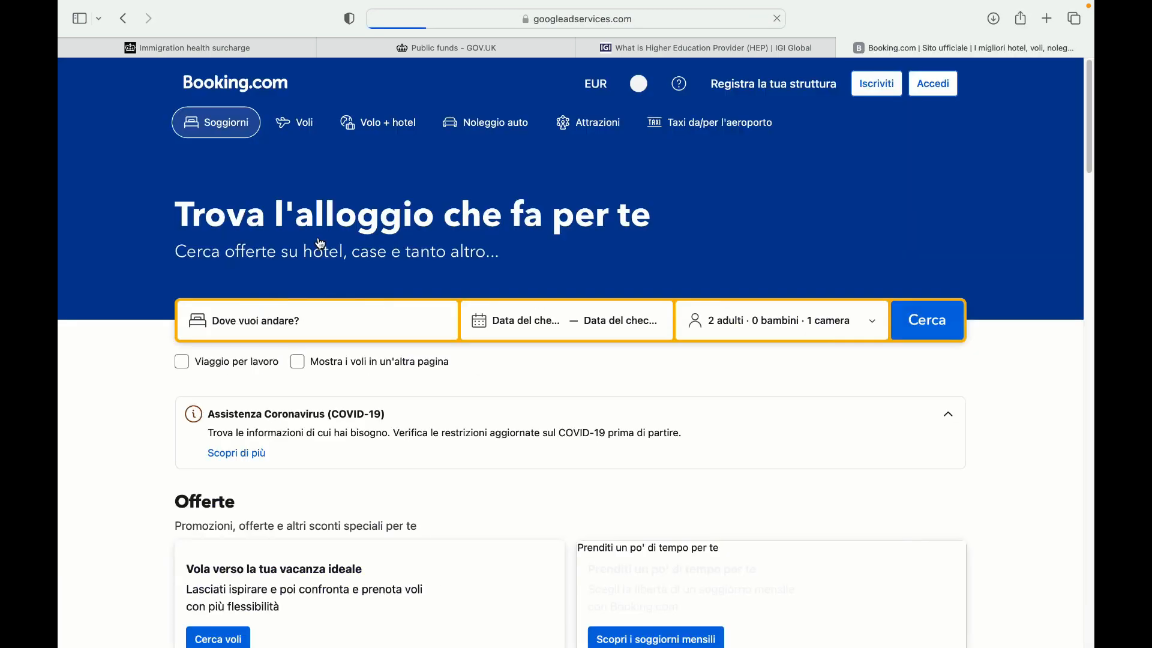
Search Booking.com for stays in Londra, Greater London, 2–3 June 2023, dismissing the Google sign-in prompt
left_click(346, 321)
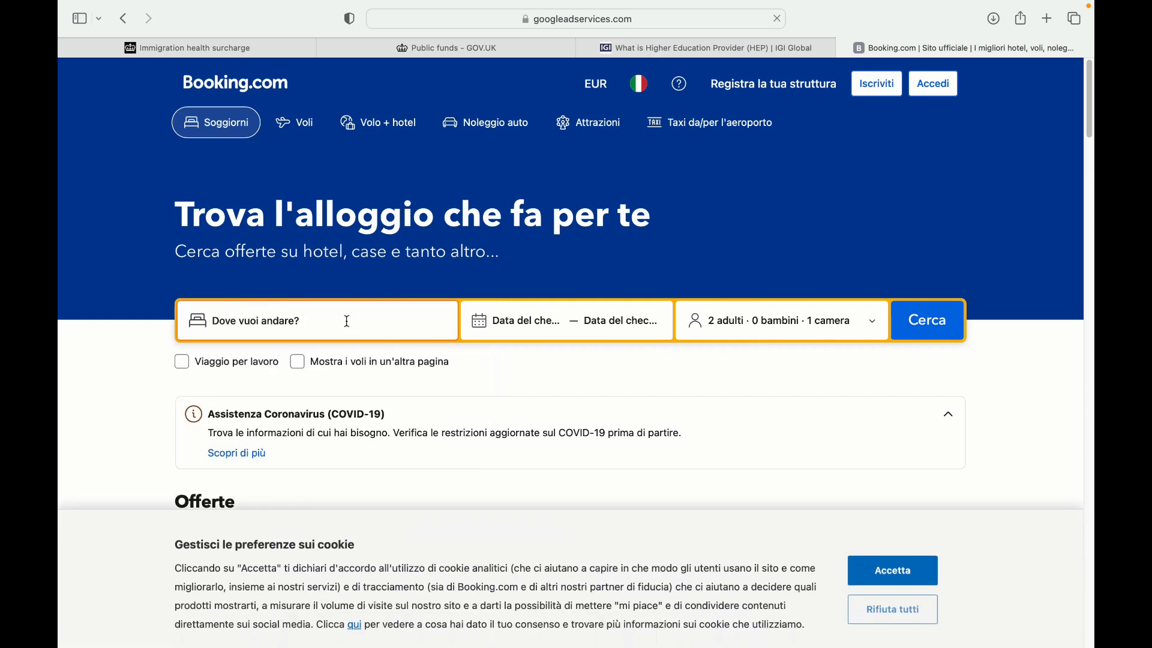
left_click(346, 321)
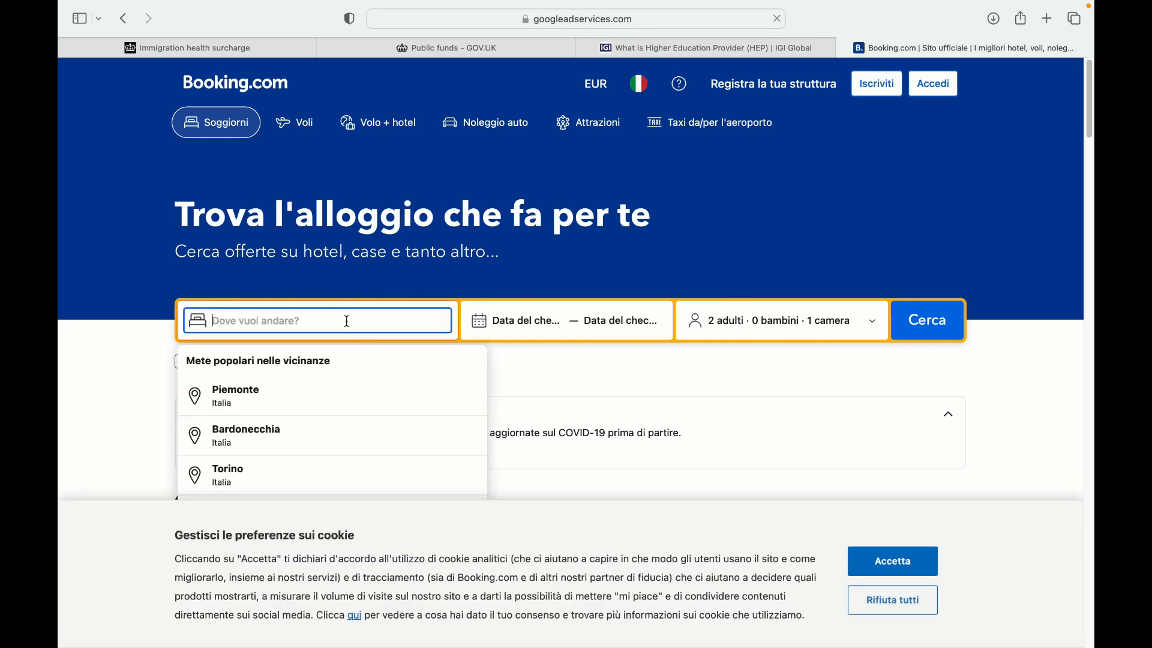
type("londra")
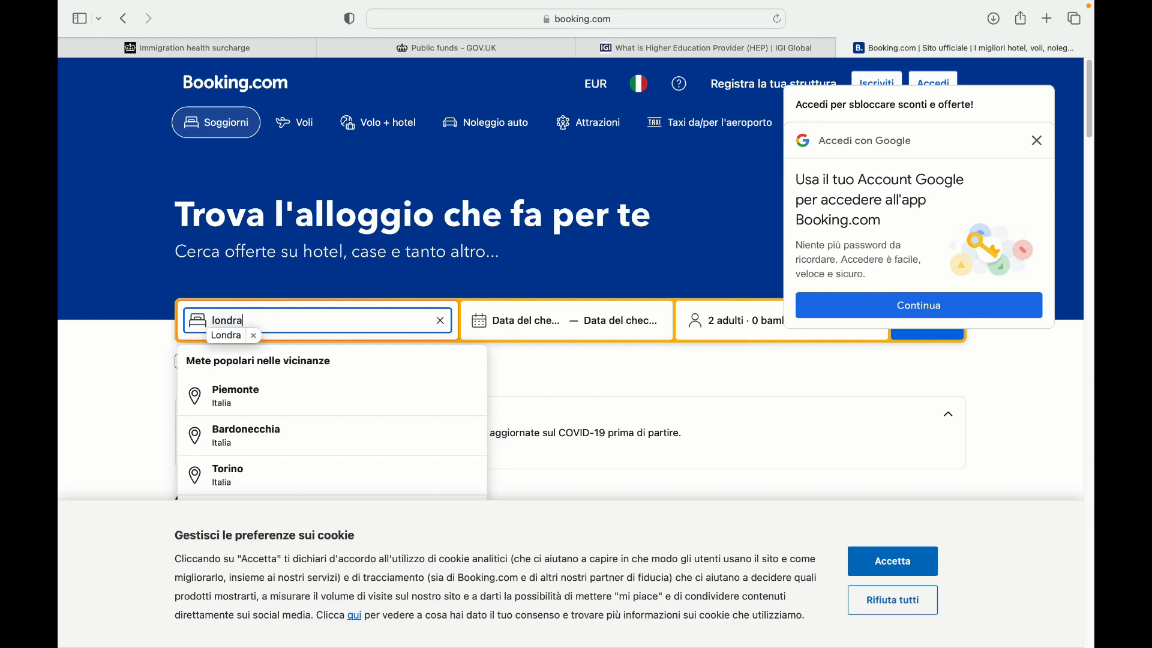
left_click(334, 368)
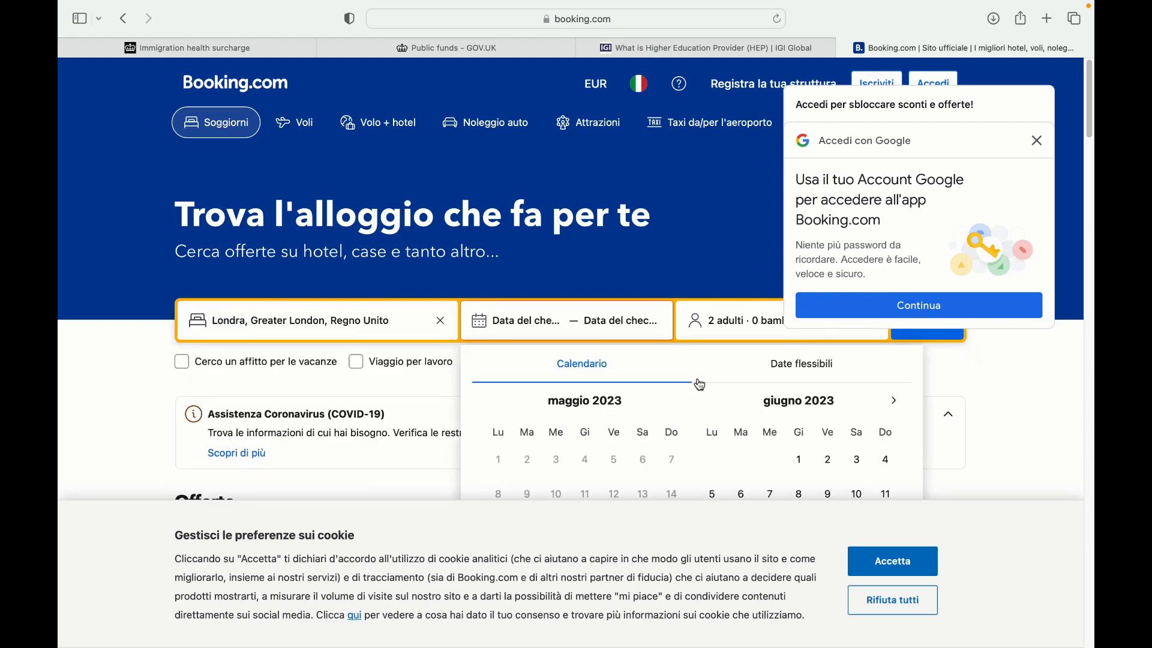
left_click(835, 467)
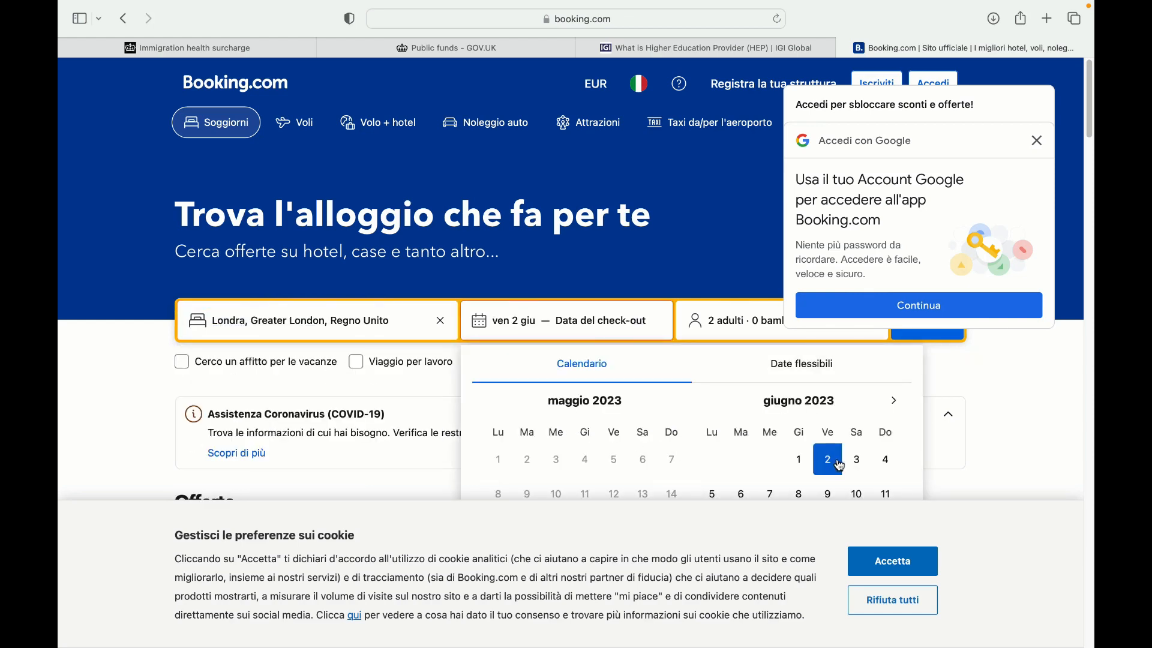
left_click(917, 306)
left_click(811, 52)
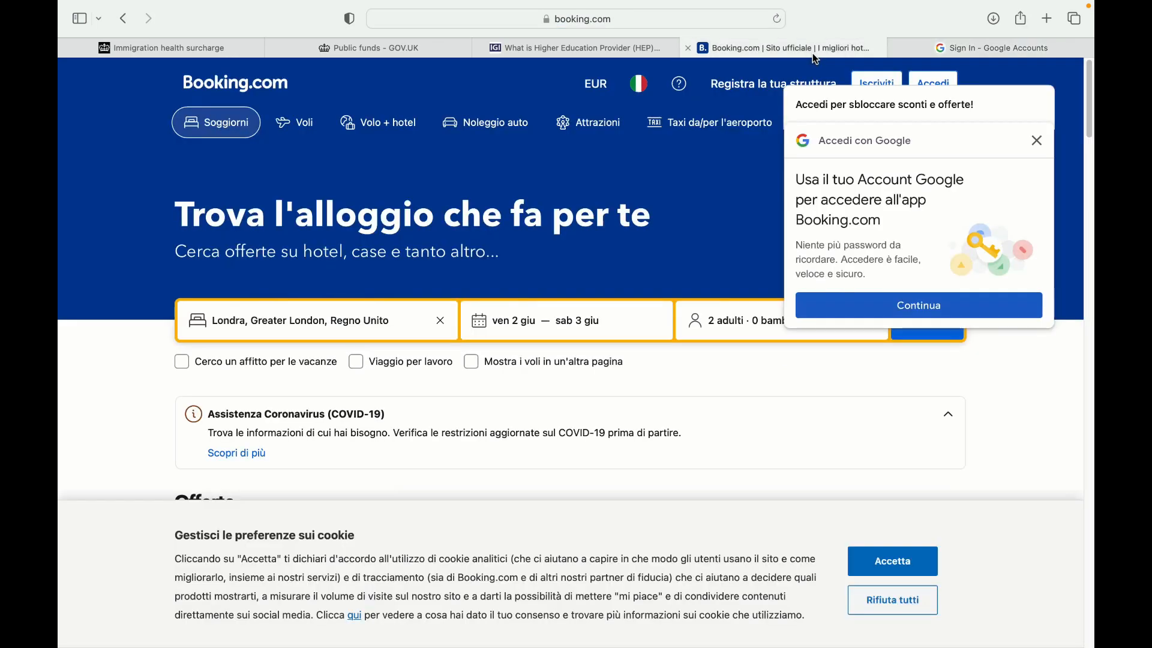
left_click(1036, 140)
mouse_move(1089, 98)
left_mouse_down()
mouse_move(1089, 201)
mouse_move(1089, 111)
left_mouse_up()
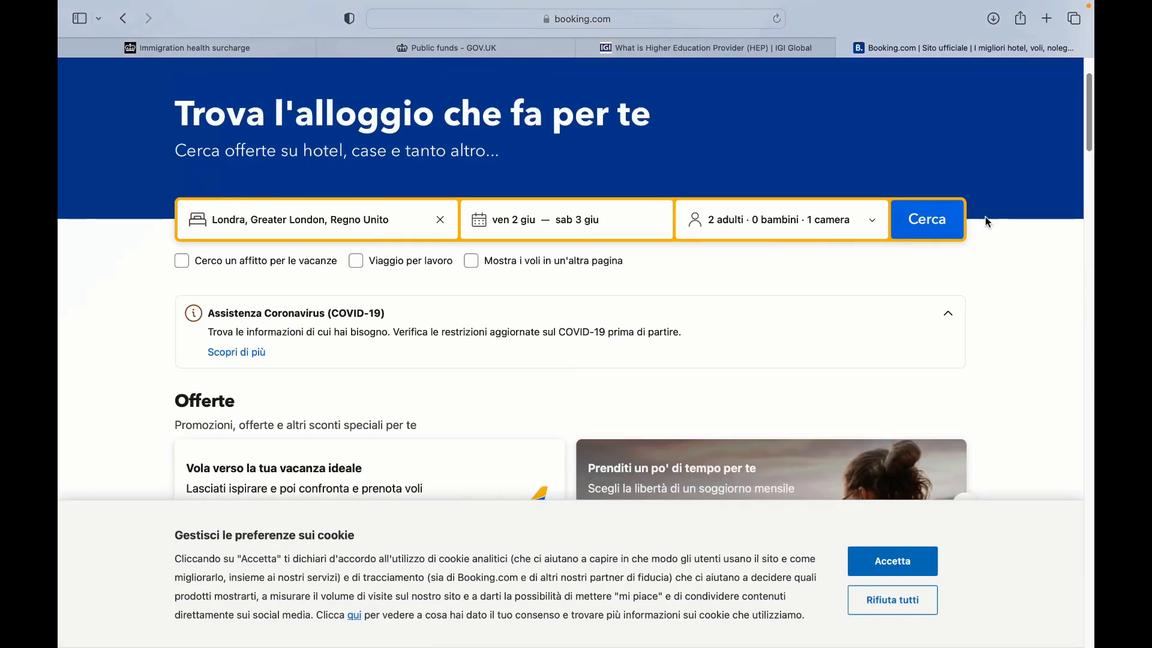
left_click(937, 231)
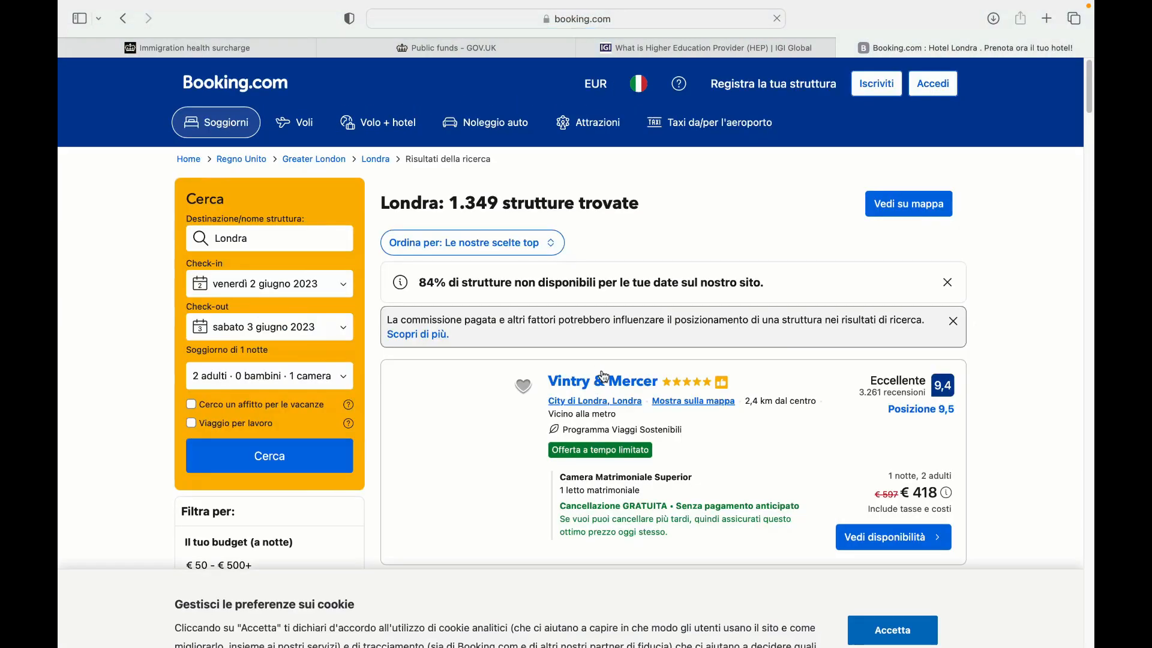
Open the Vintry & Mercer hotel page and copy its postcode EC4V 2AU
left_click(636, 387)
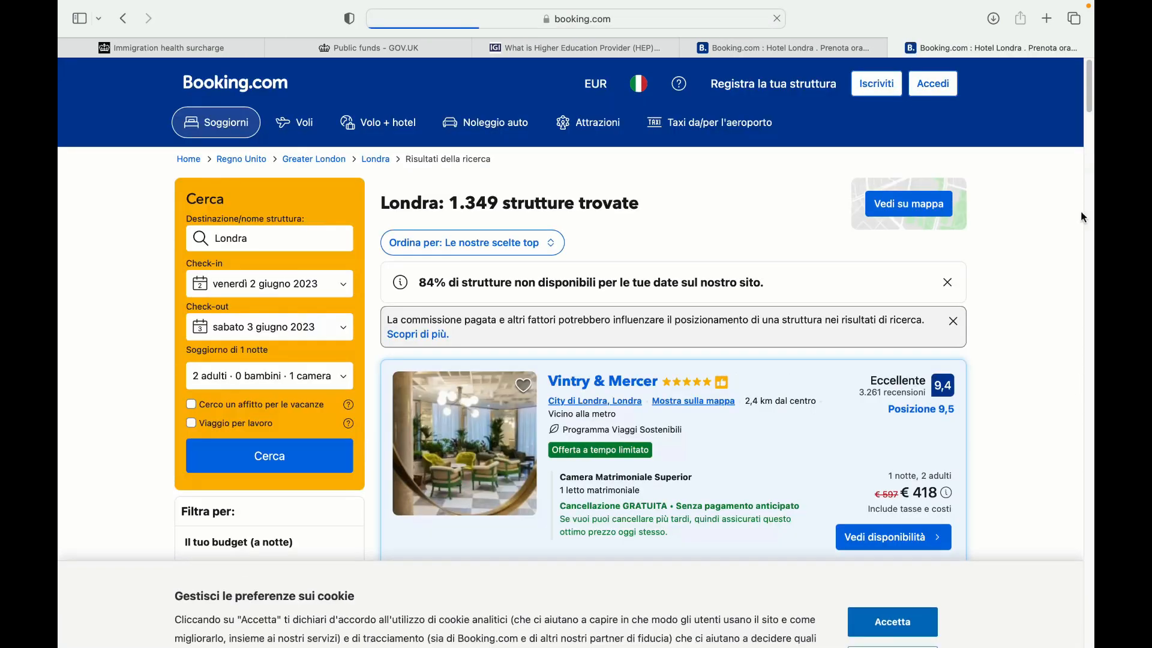
scroll(1085, 117, "down", 15)
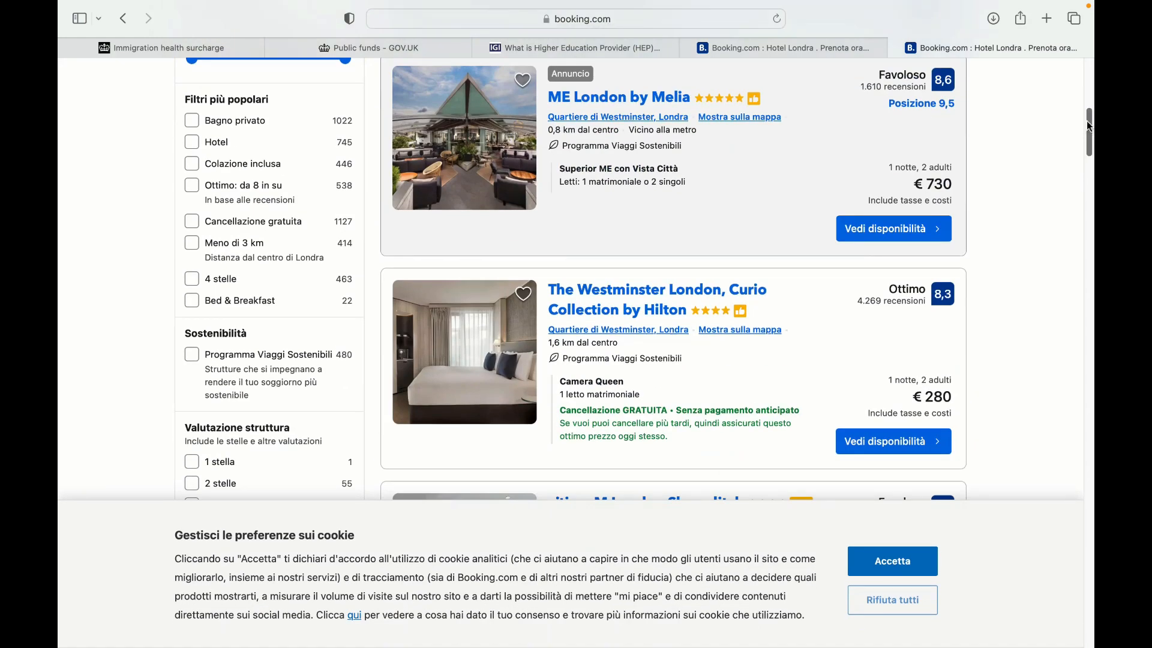
scroll(1090, 128, "up", 6)
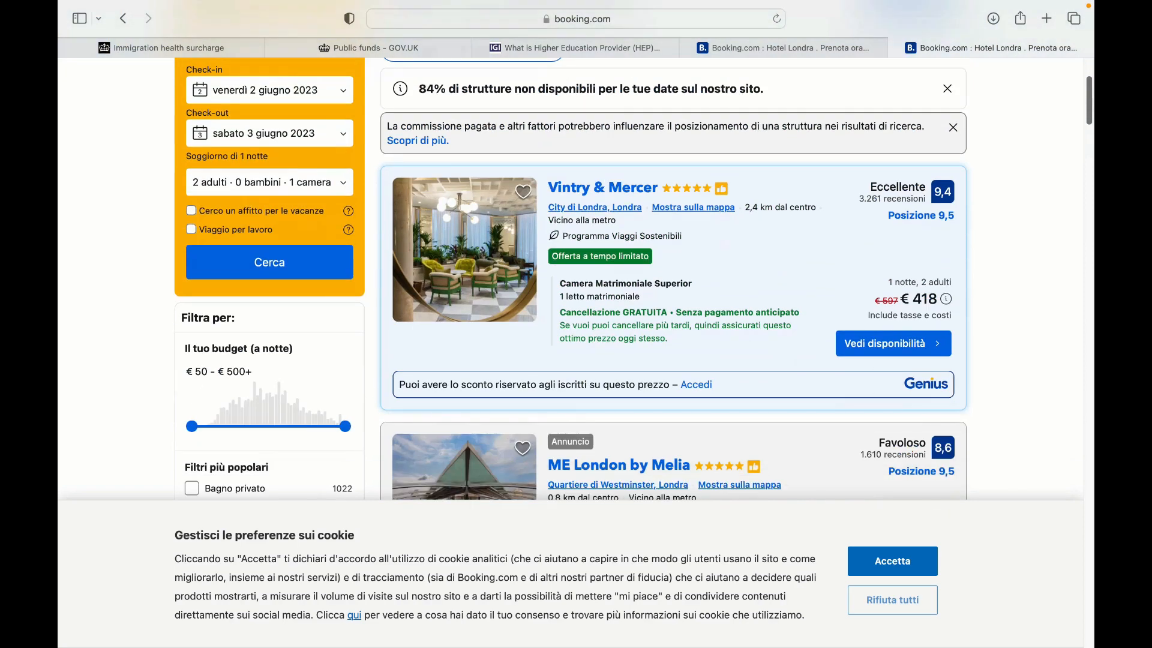
left_click(609, 192)
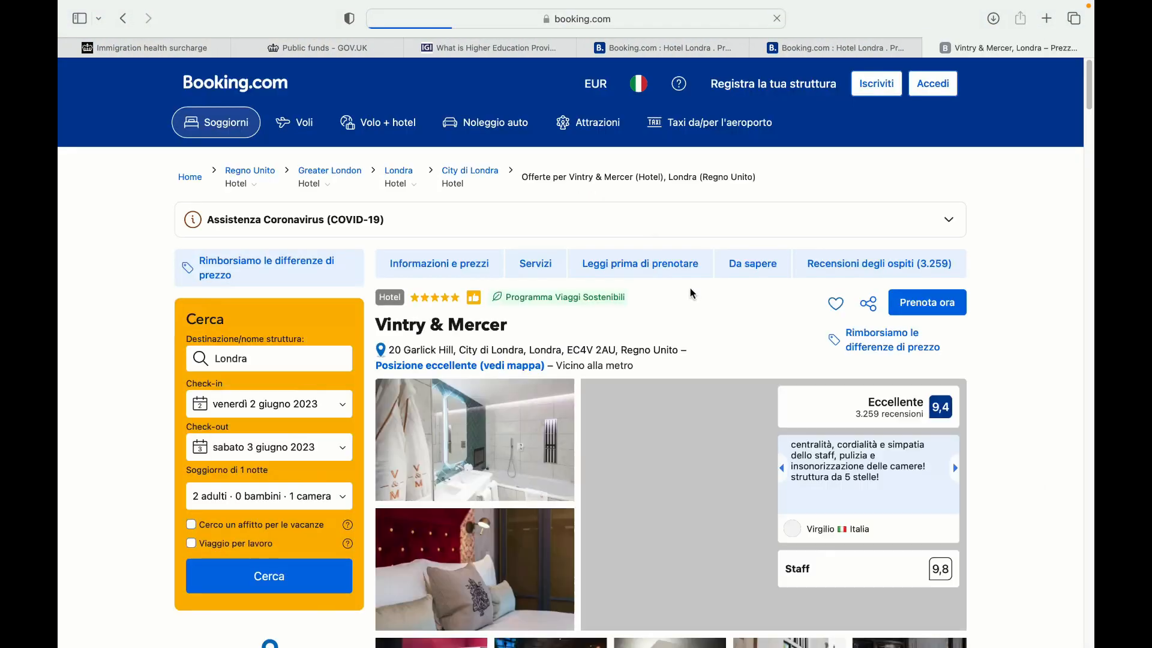
scroll(692, 294, "down", 3)
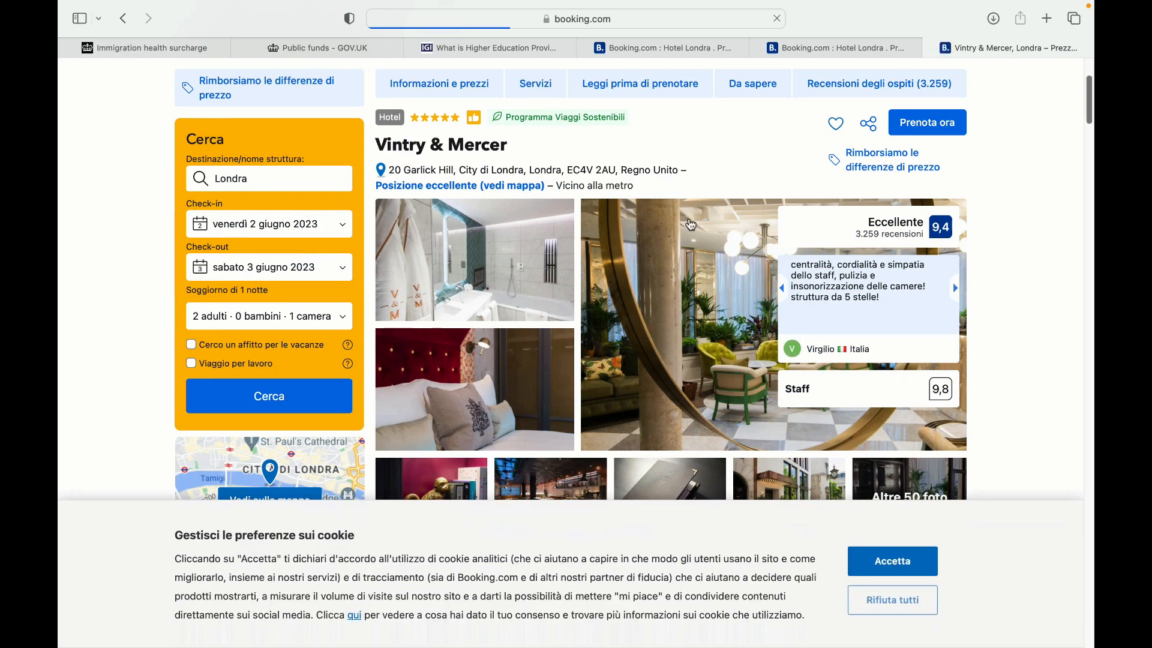
mouse_move(571, 171)
left_click_drag(568, 170, 606, 172)
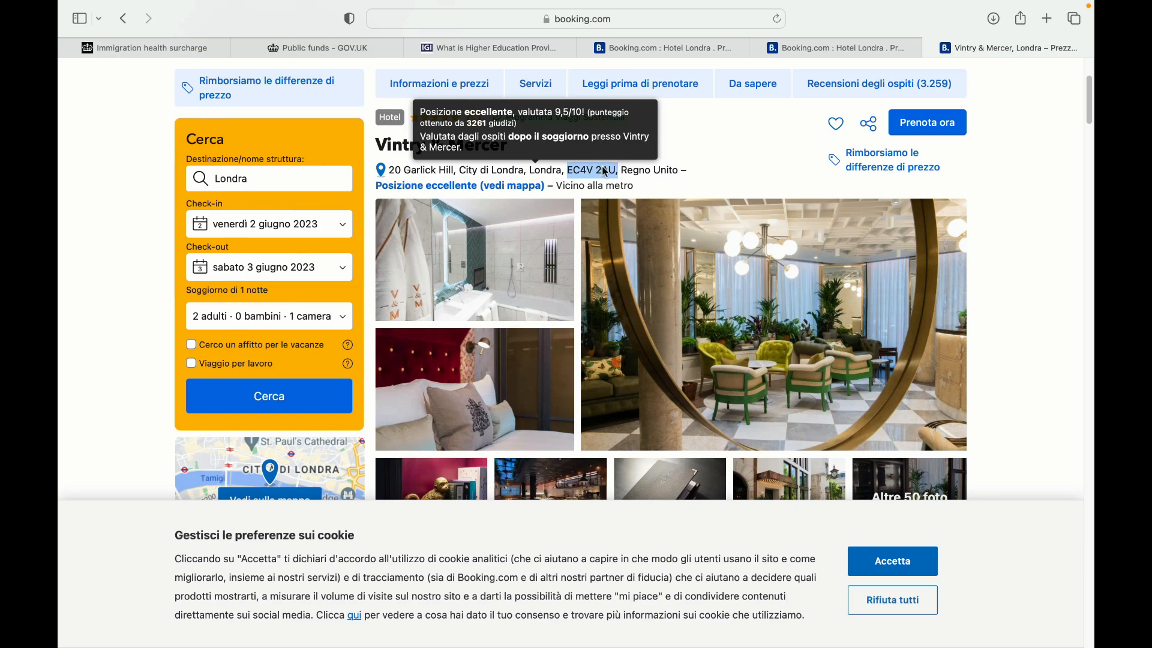
right_click(606, 172)
left_click(639, 233)
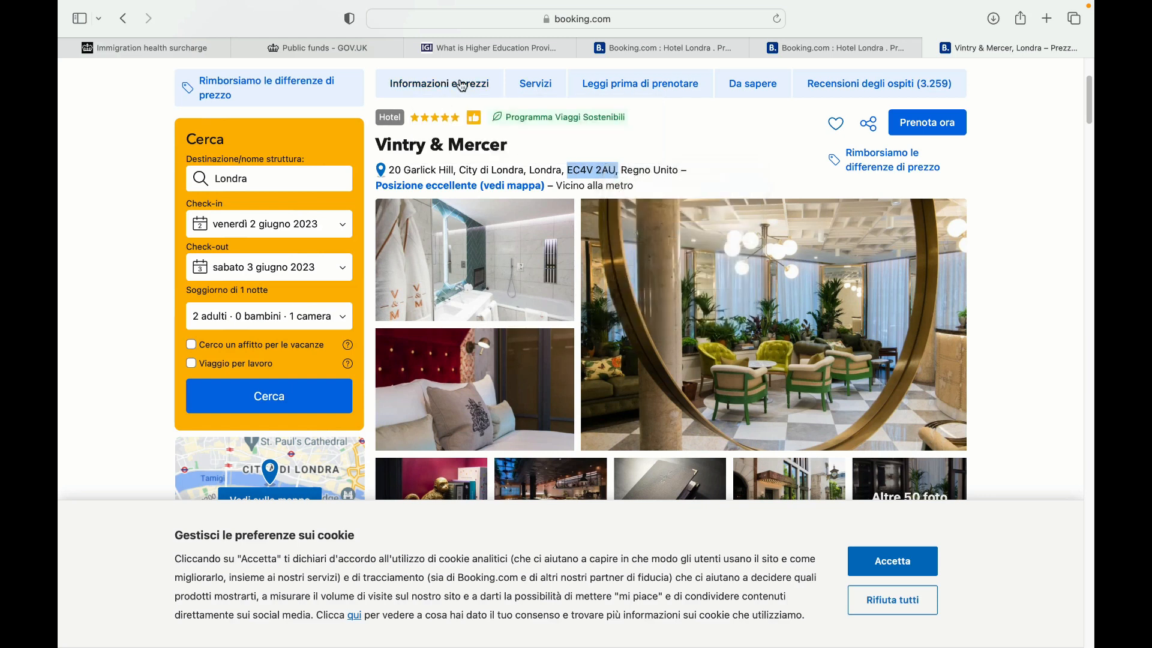
Switch through the open tabs back to the Immigration Health Surcharge summary
left_click(420, 49)
left_click(359, 51)
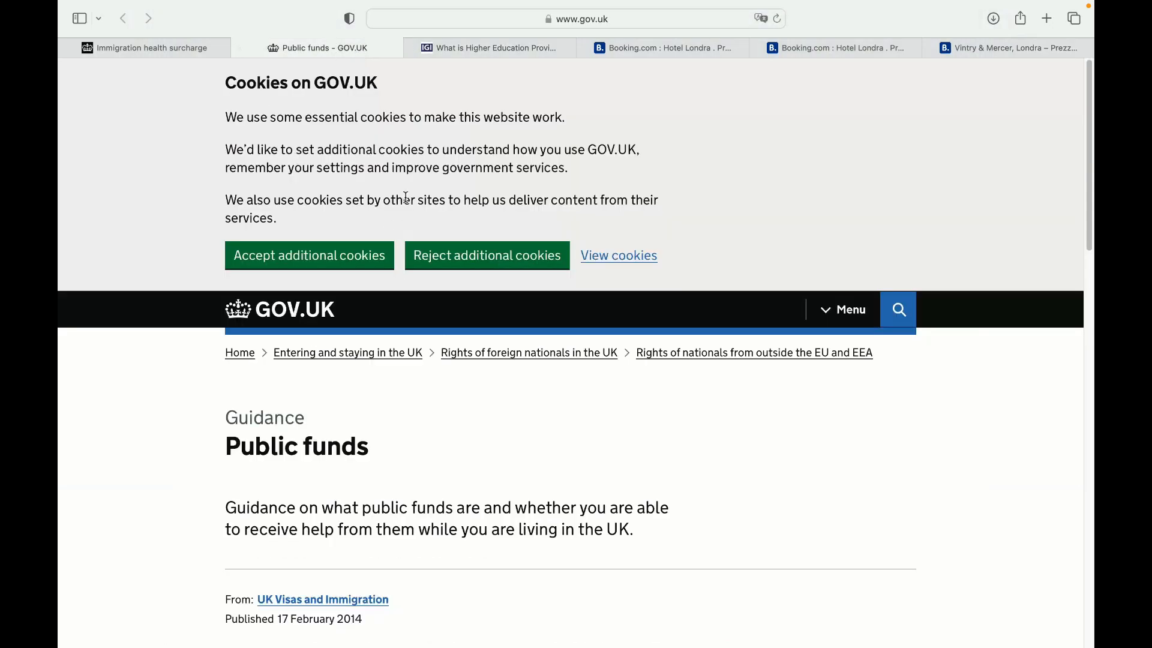
scroll(406, 197, "down", 7)
scroll(471, 70, "up", 6)
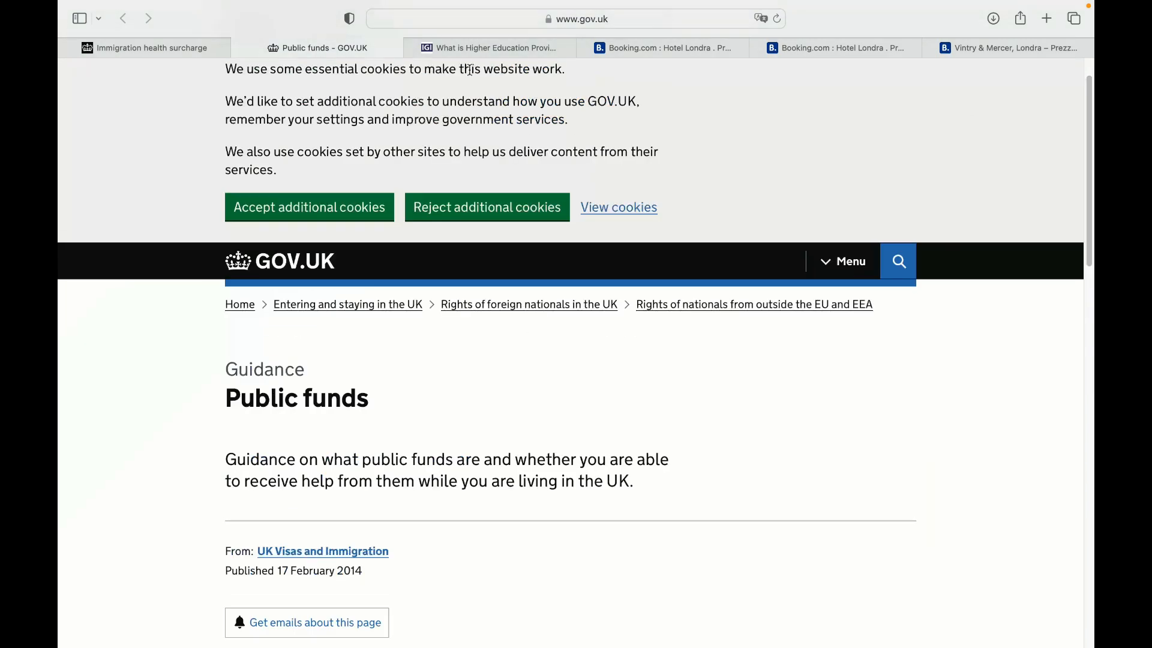
left_click(485, 48)
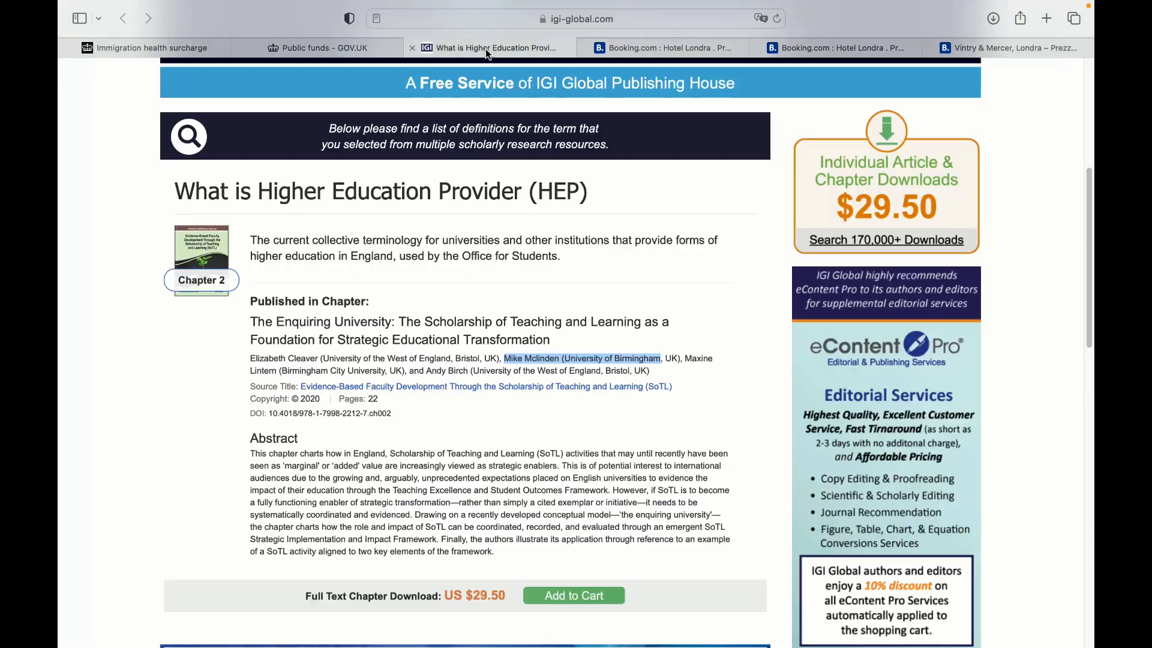
left_click(152, 43)
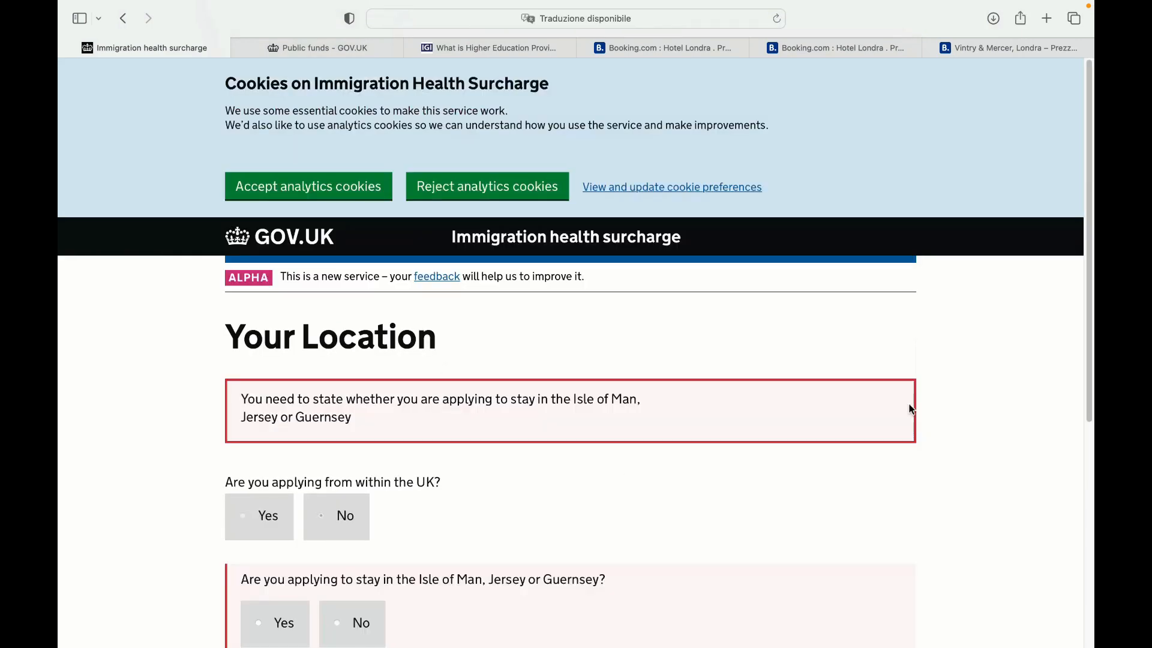
Answer No to staying in the Isle of Man, Jersey or Guernsey and save
left_click_drag(1090, 300, 1054, 486)
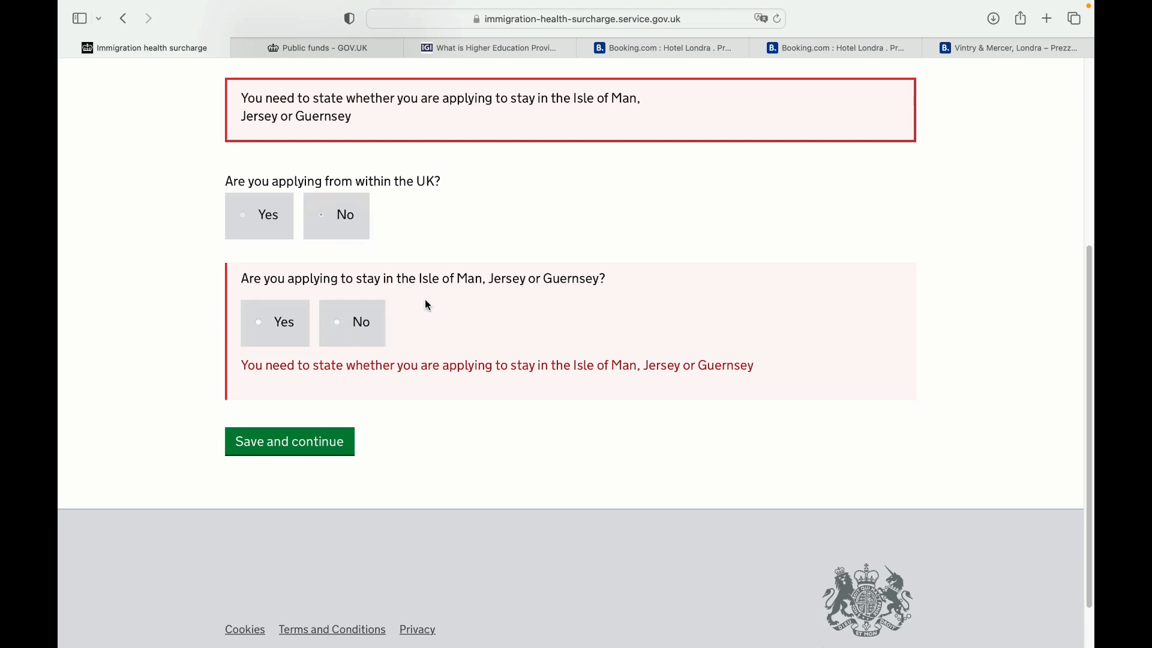
left_click(337, 323)
left_click(310, 391)
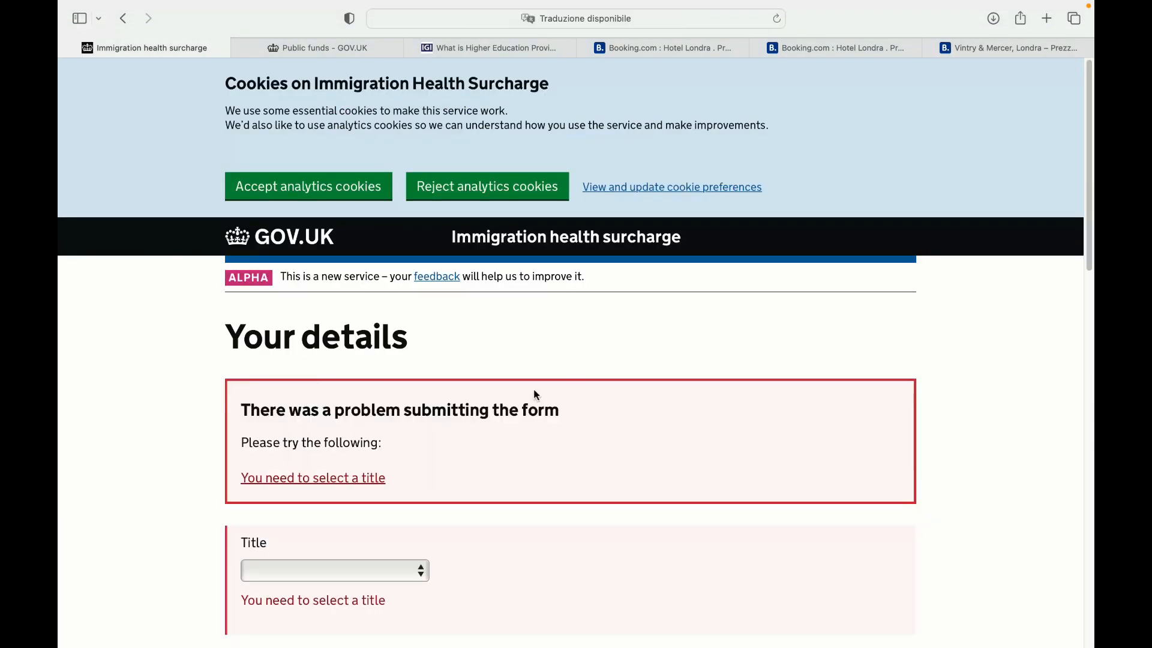
Choose Ms as the title and save the personal details
scroll(340, 304, "down", 6)
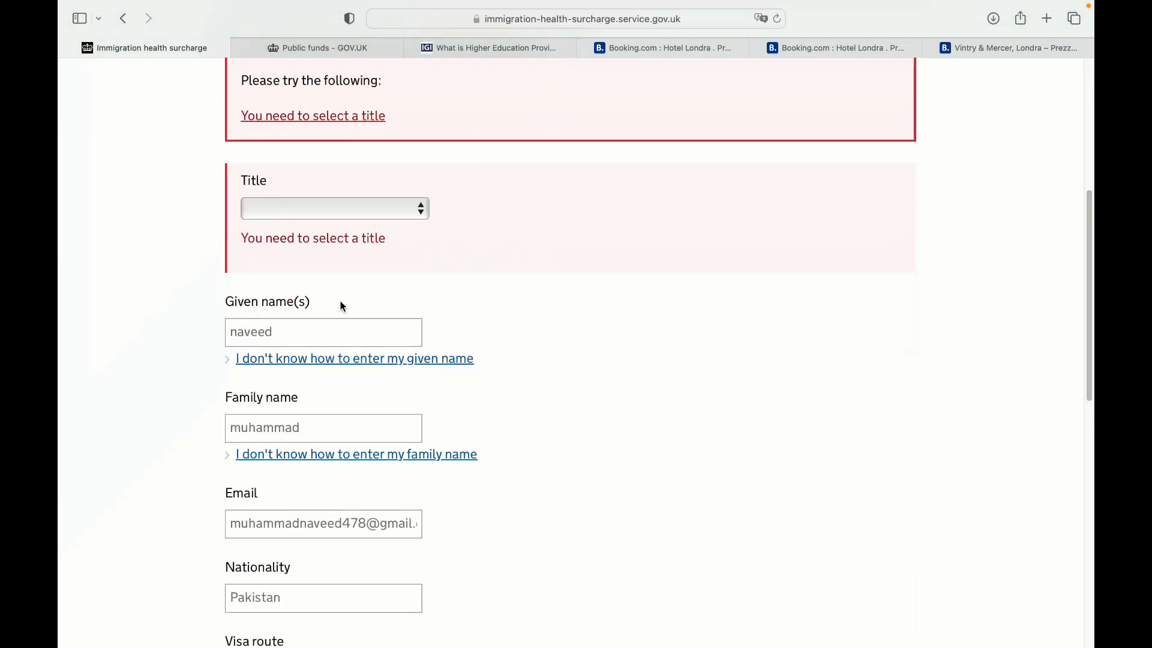
left_click(387, 209)
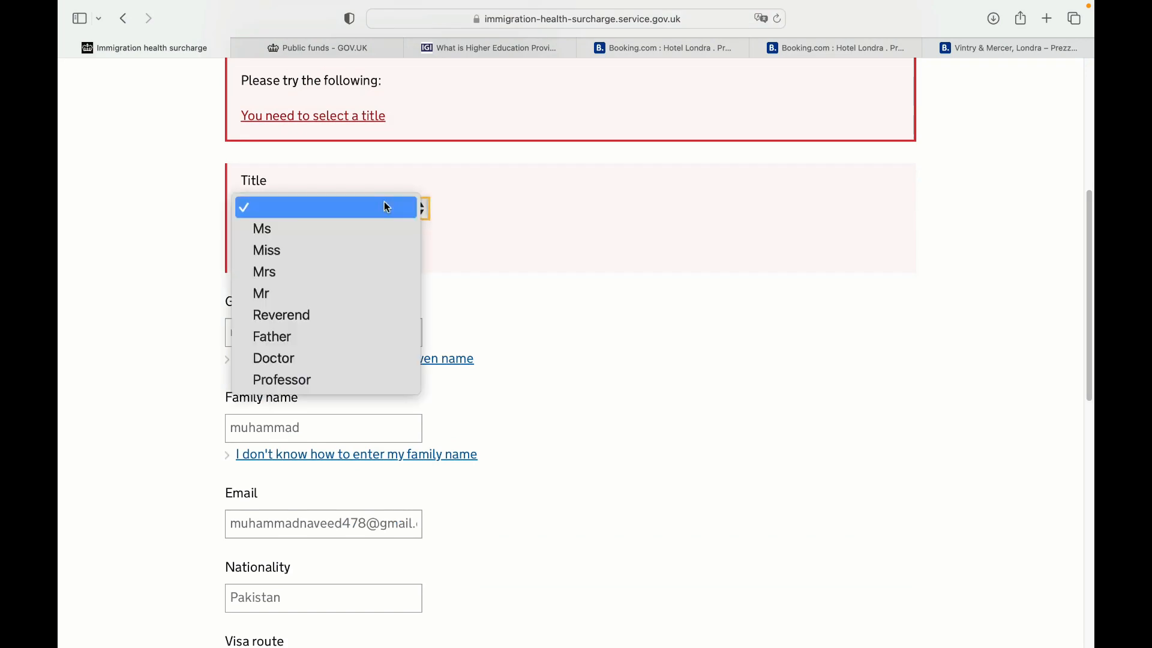
left_click(352, 229)
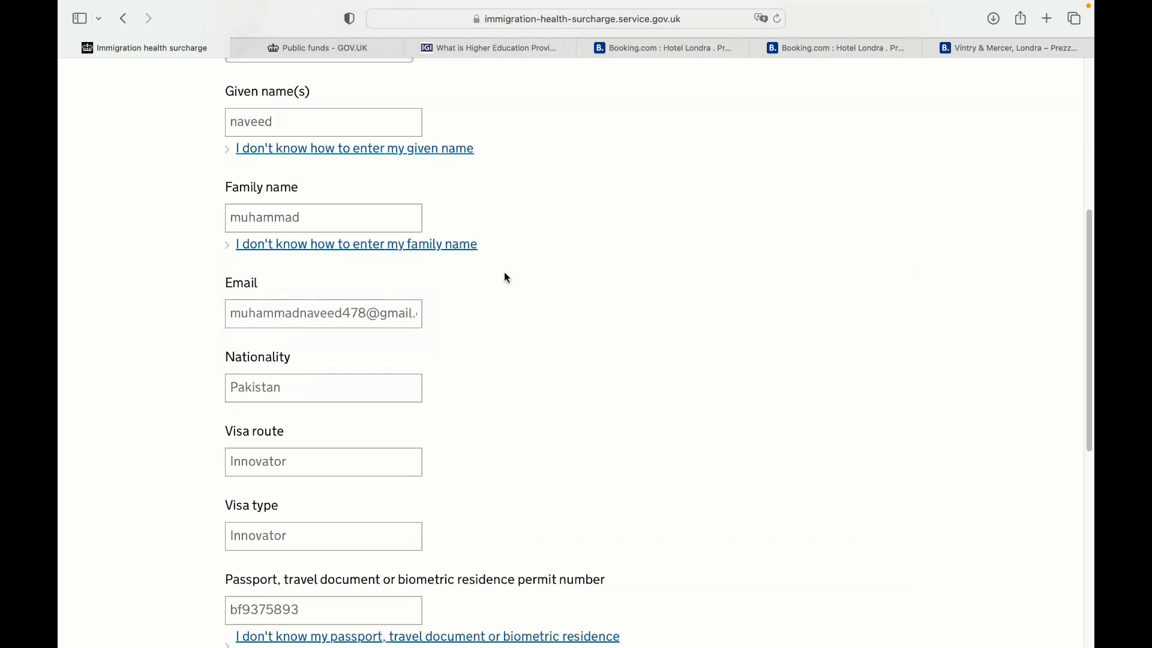
scroll(419, 431, "down", 15)
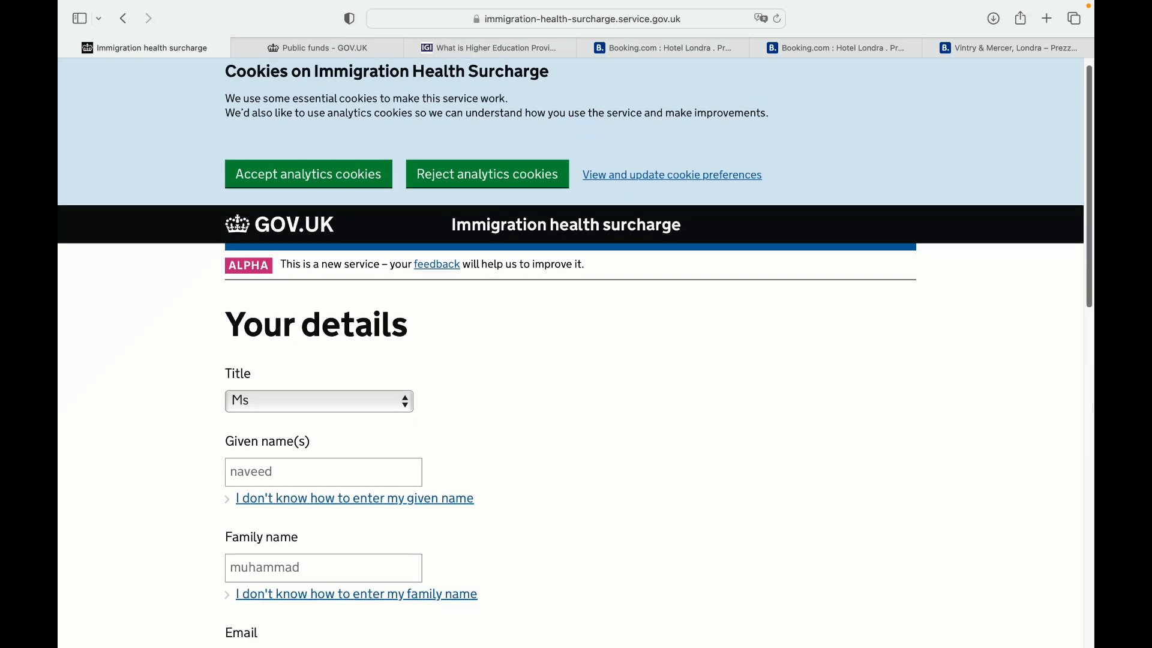
scroll(327, 405, "down", 3)
left_click(327, 394)
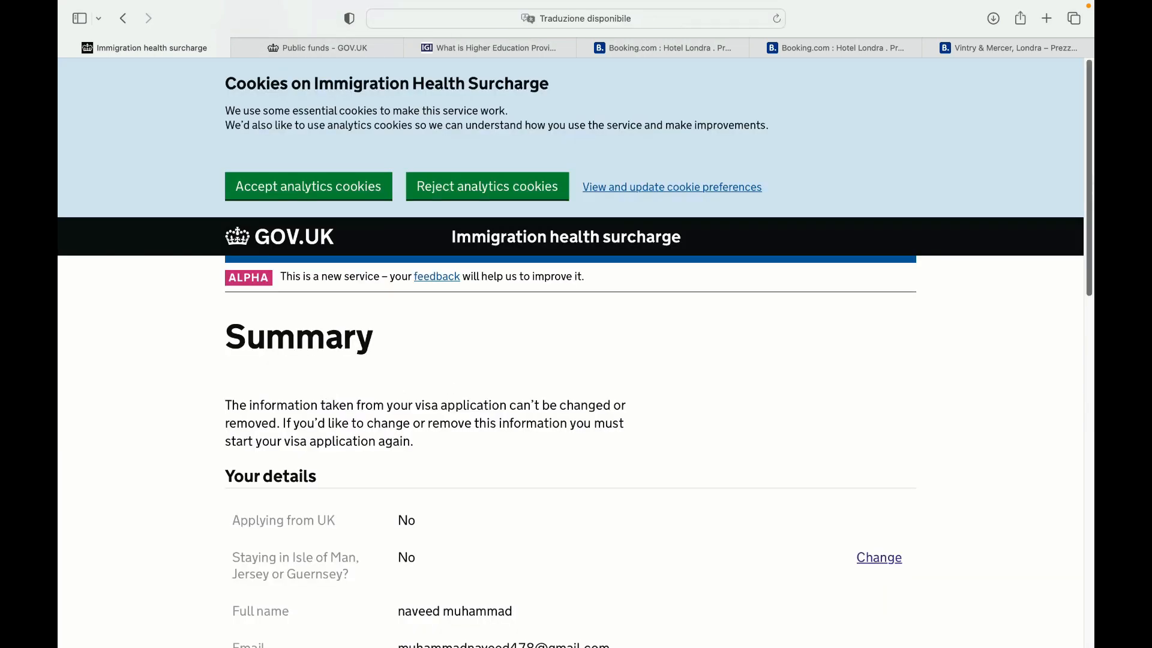
Accept the analytics cookies on the surcharge summary page
scroll(450, 385, "down", 5)
scroll(473, 455, "down", 5)
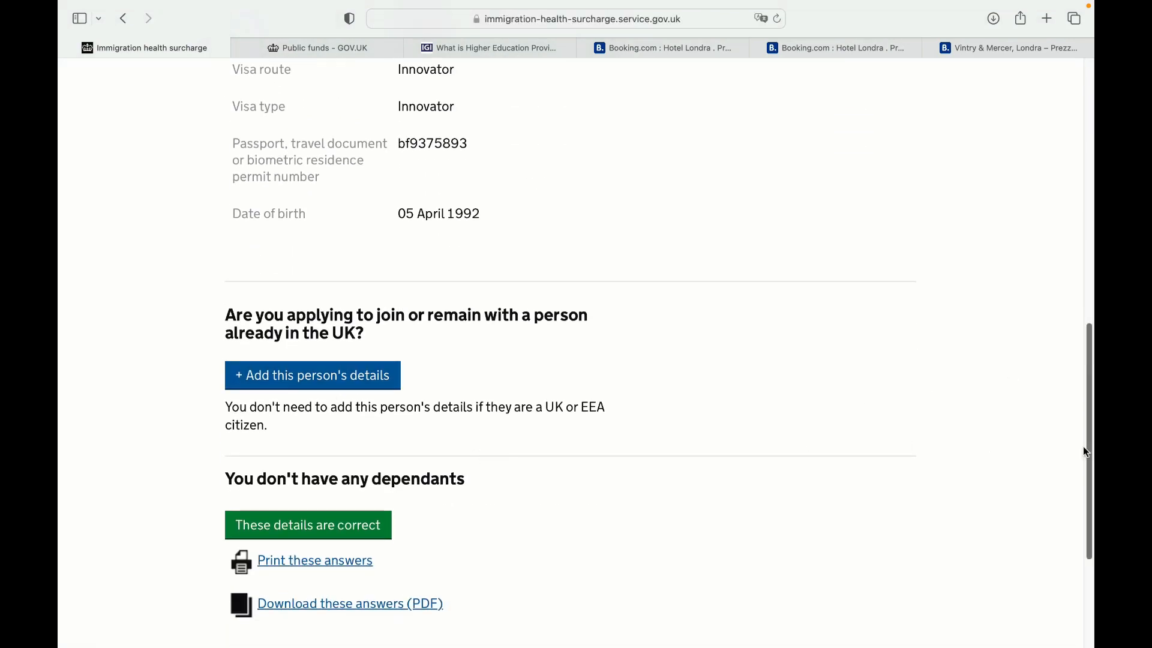
mouse_move(1090, 418)
left_mouse_down()
mouse_move(1091, 501)
mouse_move(1092, 396)
left_mouse_up()
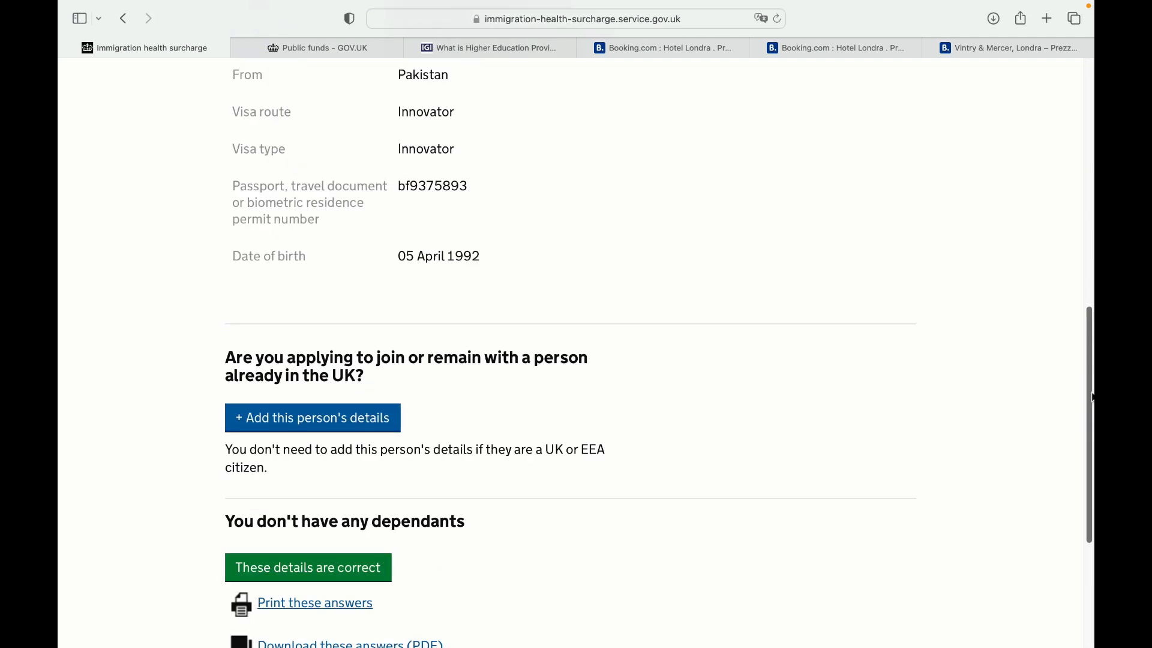
left_click_drag(1092, 397, 1091, 146)
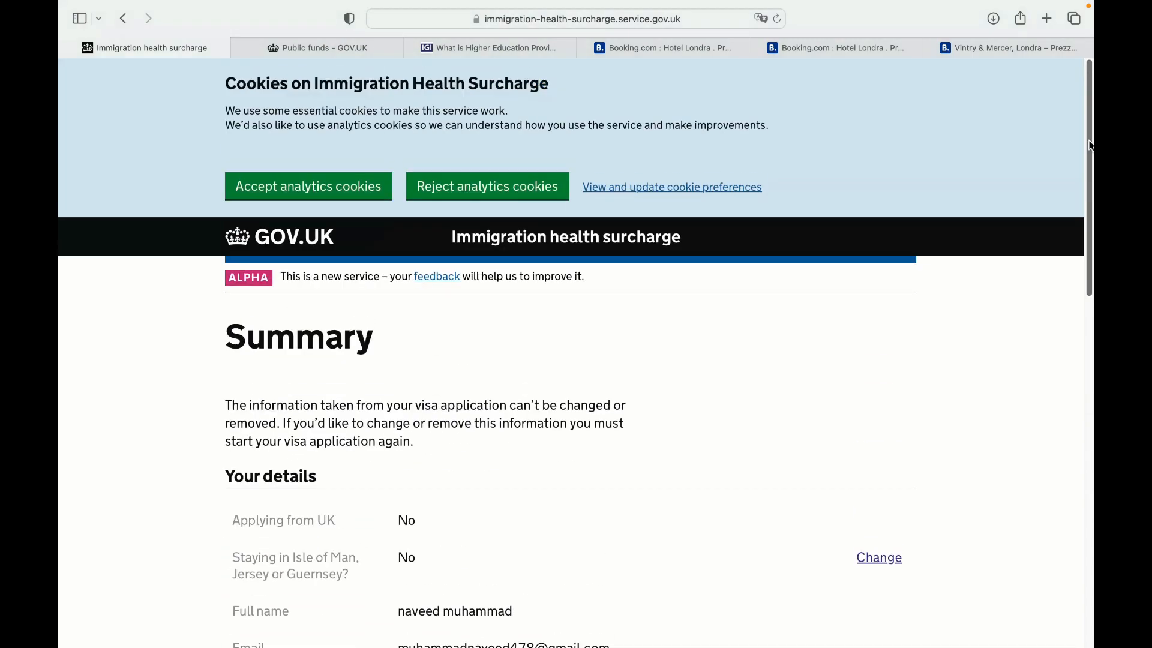
left_click(318, 186)
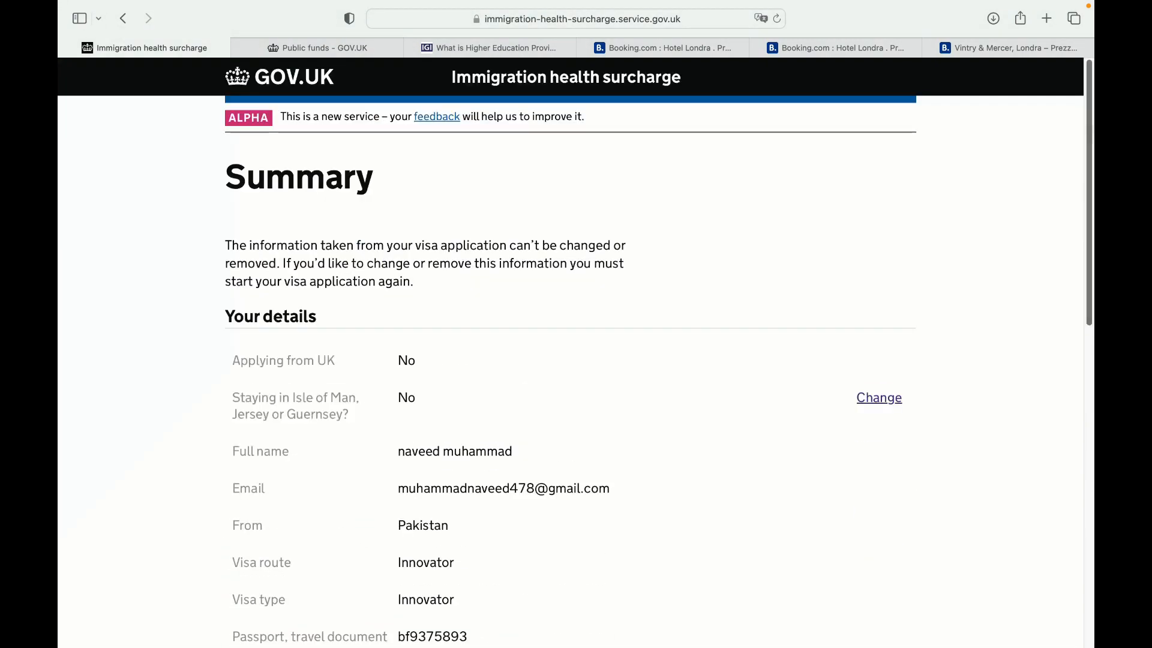
Confirm the summary details are correct to reach the Declaration page
scroll(1080, 423, "down", 10)
mouse_move(1077, 417)
left_mouse_down()
mouse_move(1069, 148)
mouse_move(1083, 84)
mouse_move(1073, 423)
left_mouse_up()
left_click(347, 384)
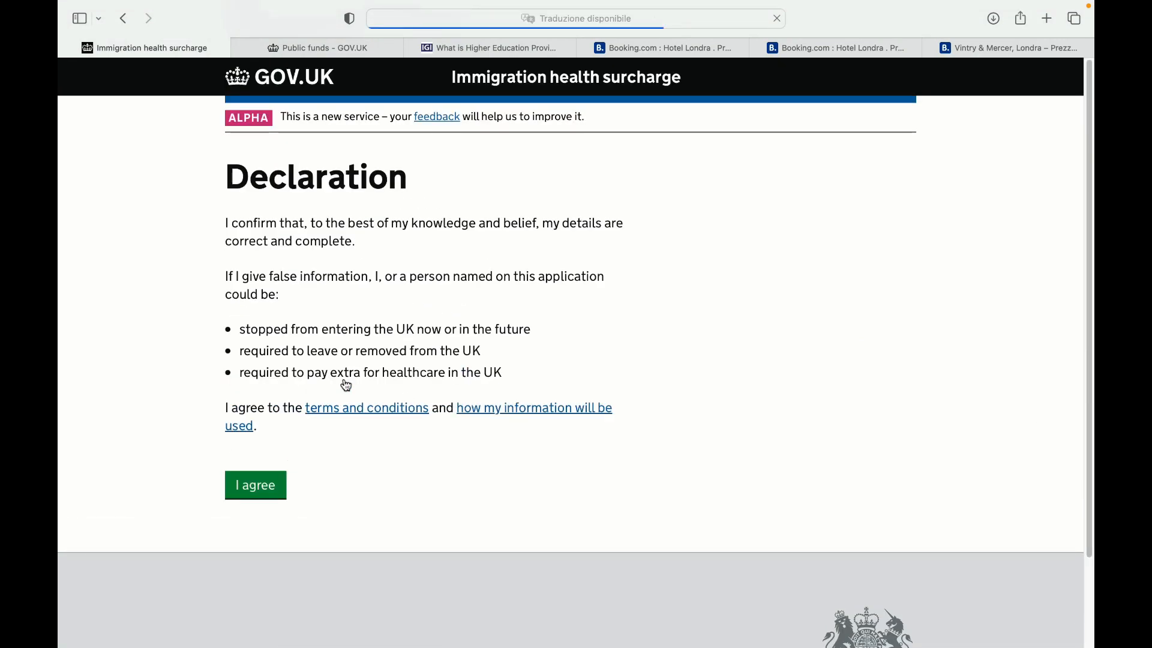
Agree to the declaration, check the 2230.99 EUR payment summary, glance at Public funds, then go back
left_click(251, 484)
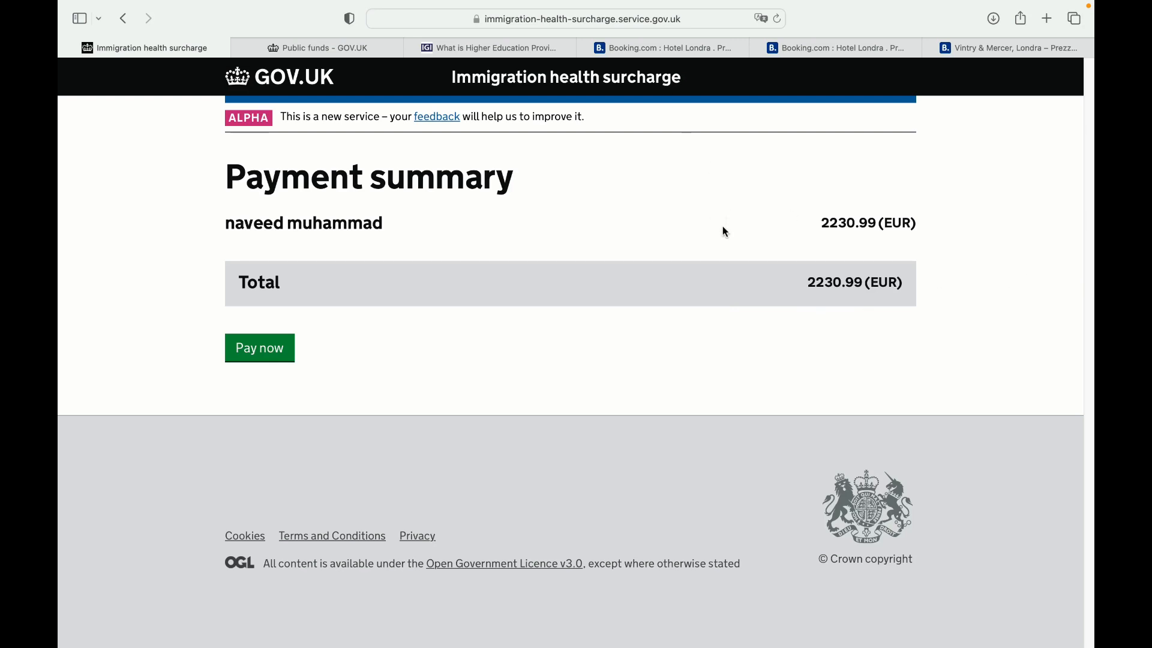
left_click(369, 47)
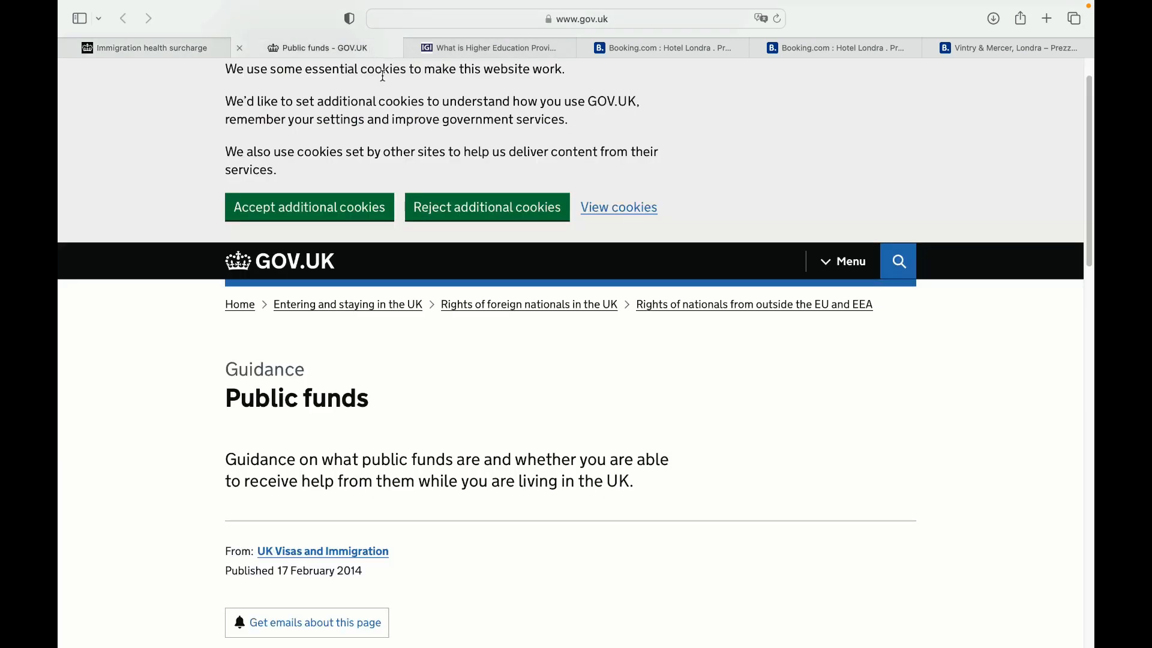
scroll(1055, 375, "down", 5)
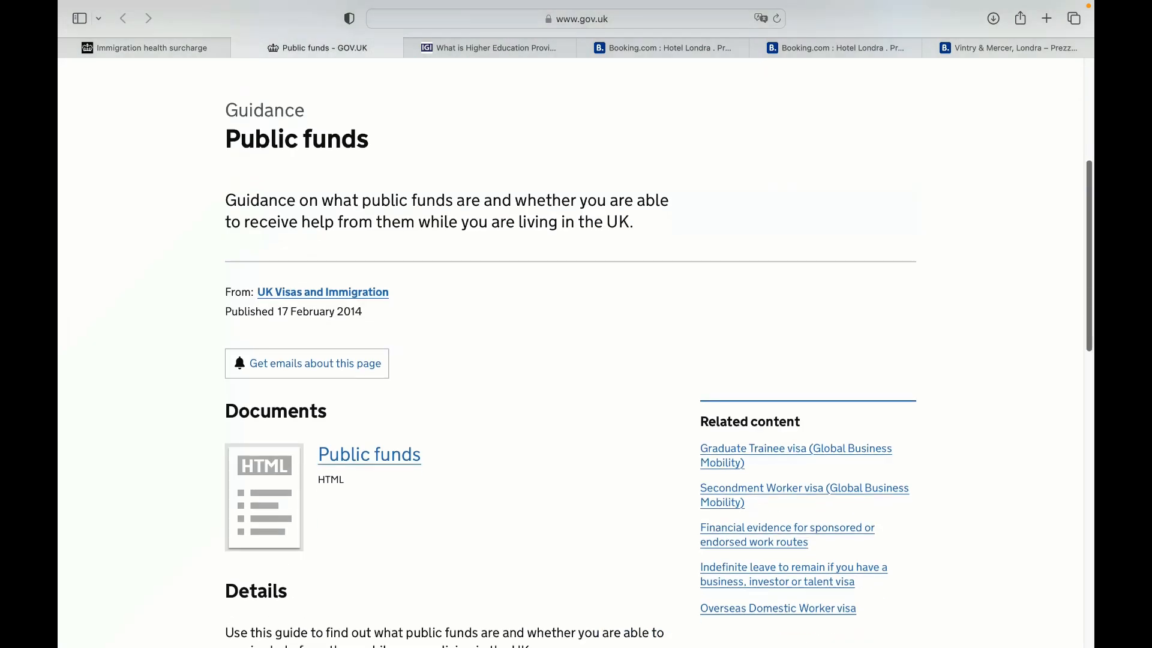
scroll(576, 360, "down", 6)
scroll(576, 360, "up", 12)
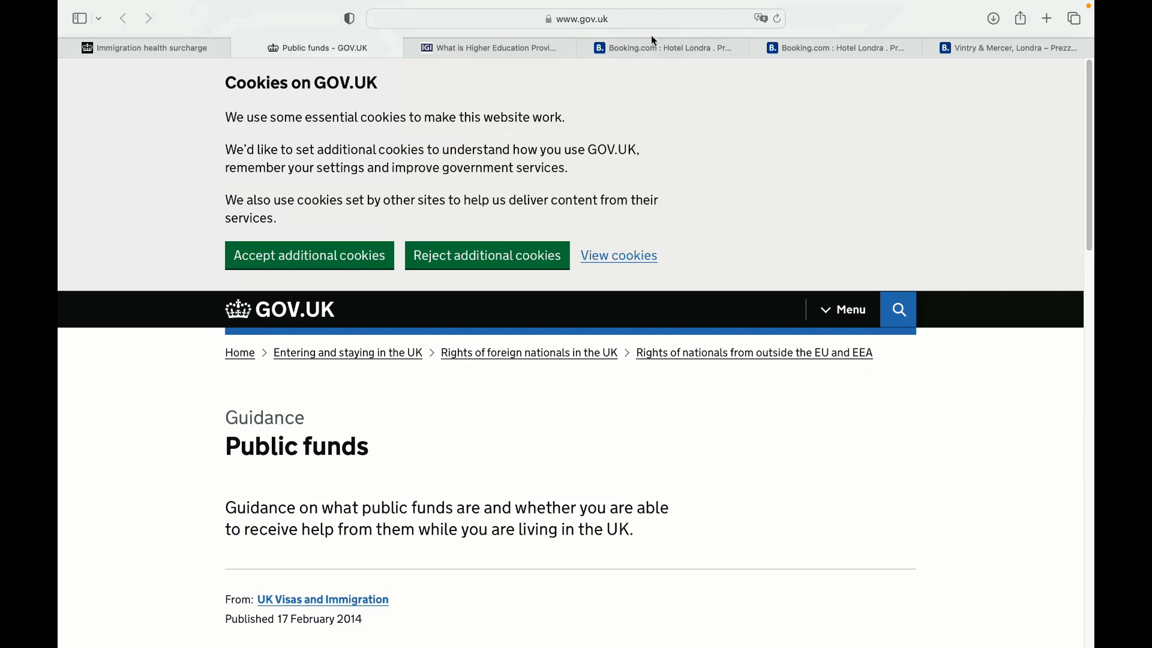
left_click(159, 43)
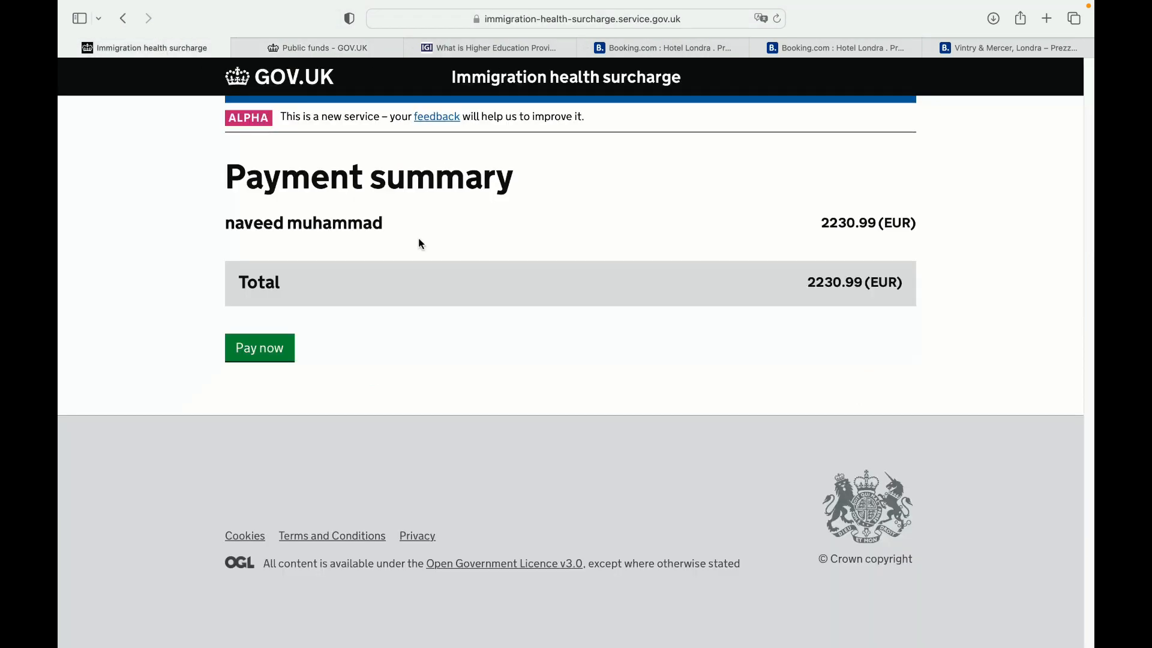
left_click(123, 19)
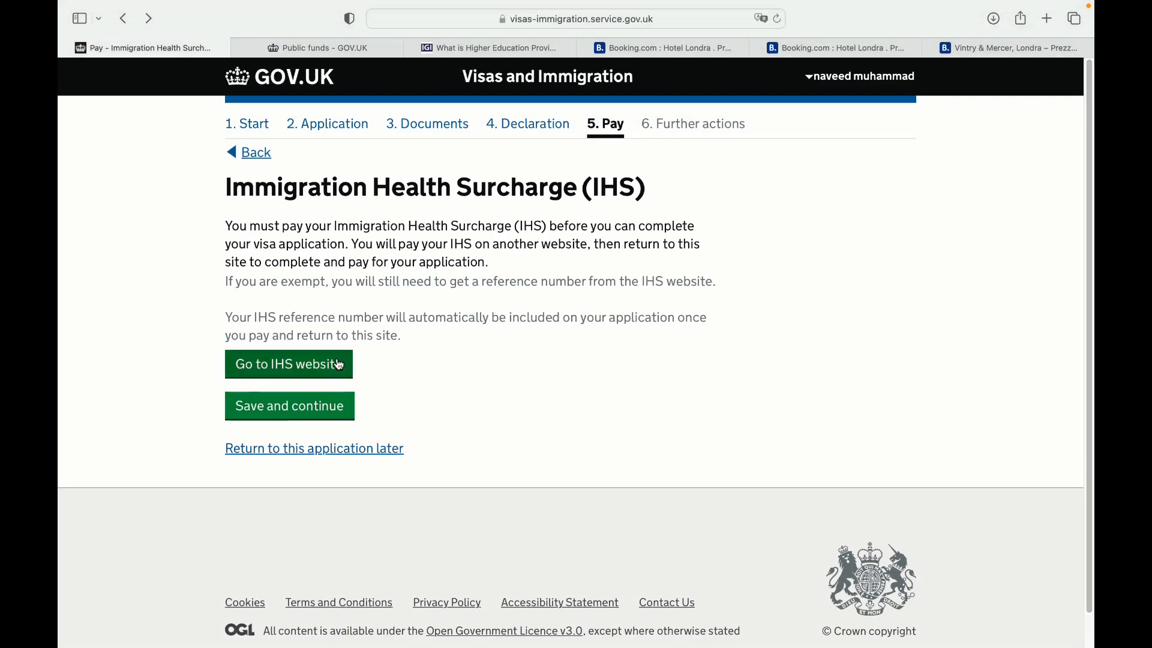
From the visa Pay step, go to the IHS website and continue to the next surcharge step
left_click(324, 406)
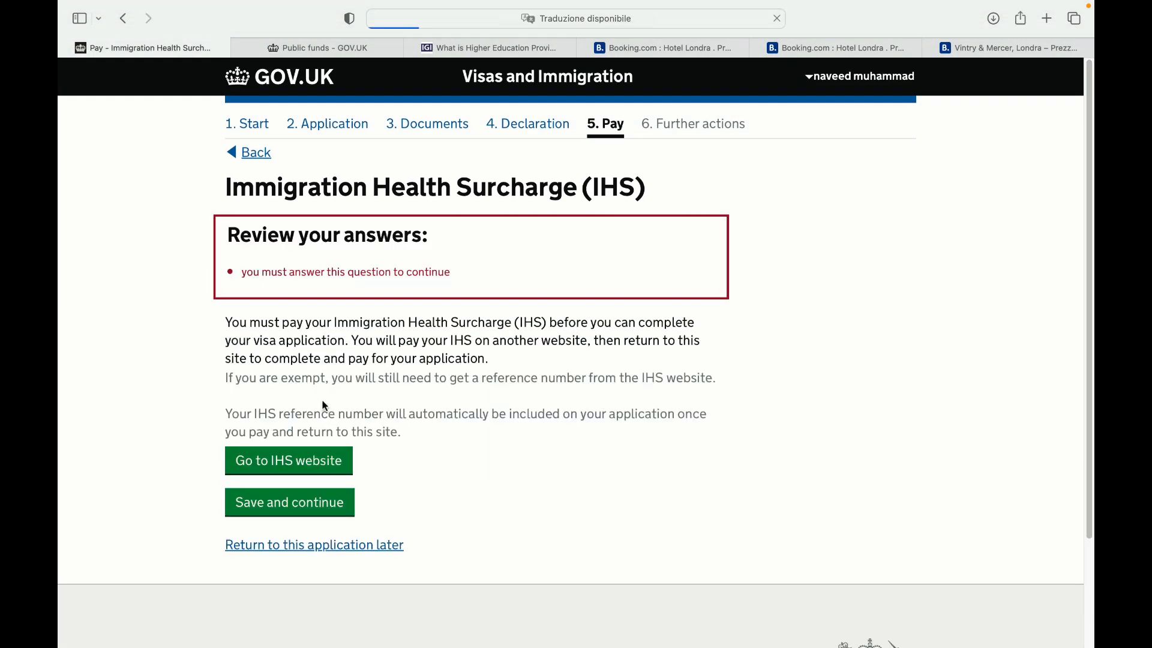
left_click(308, 467)
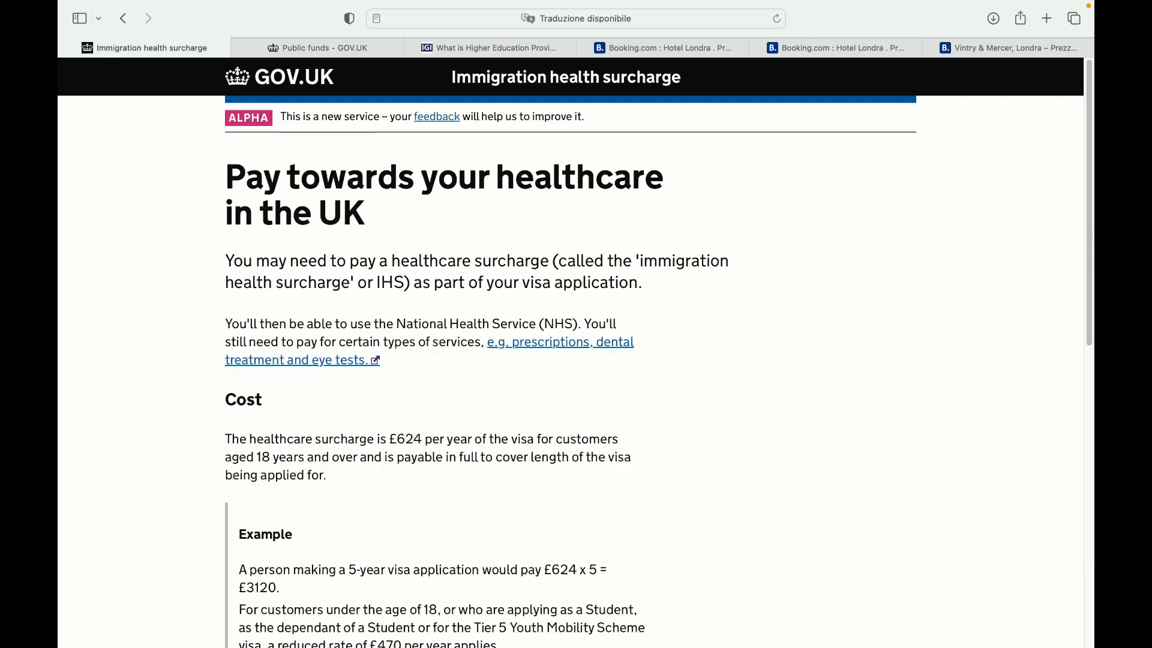
scroll(465, 420, "down", 10)
left_click(272, 395)
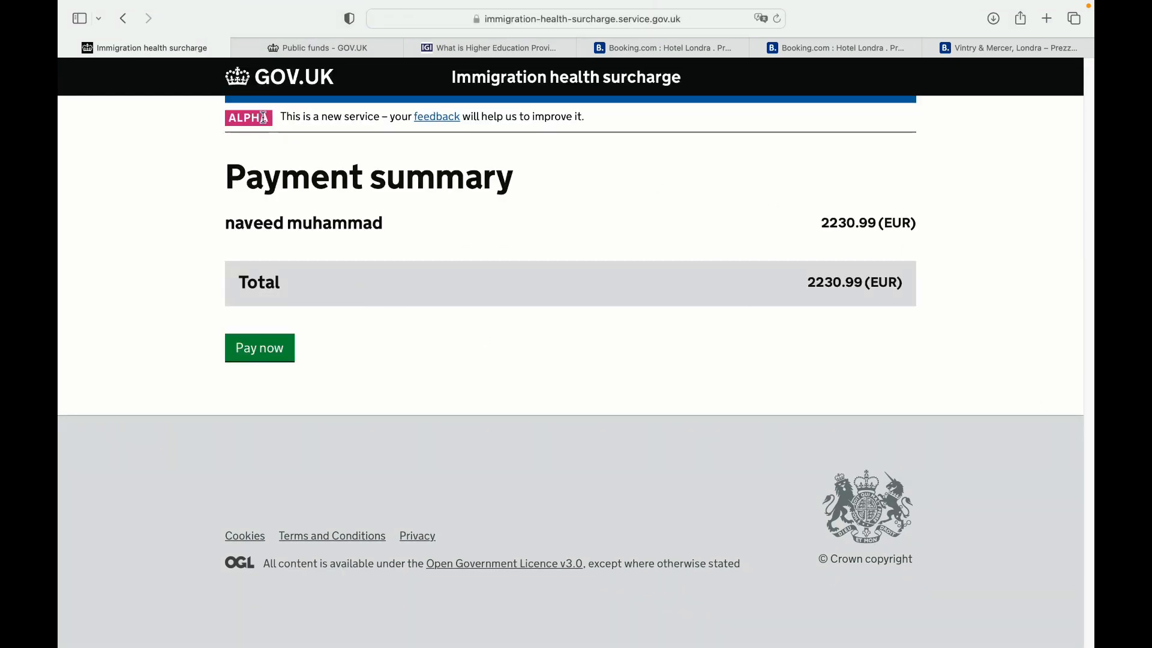
Go back through the previous surcharge pages to the surcharge start page
left_click(119, 24)
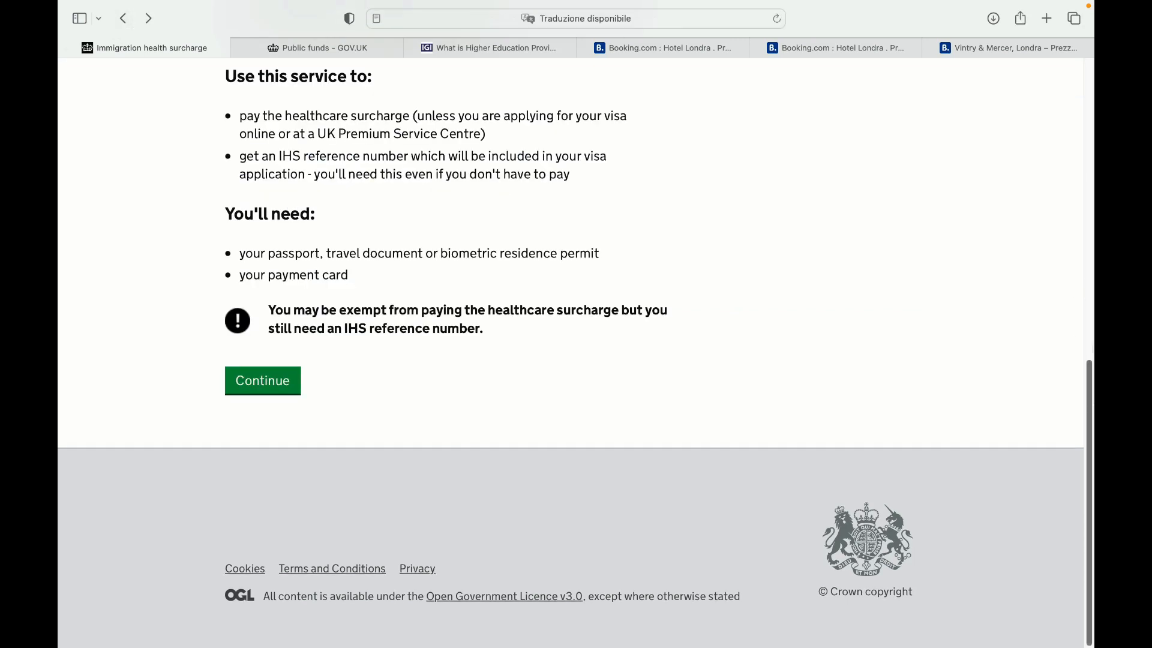
scroll(570, 360, "up", 7)
scroll(570, 360, "up", 4)
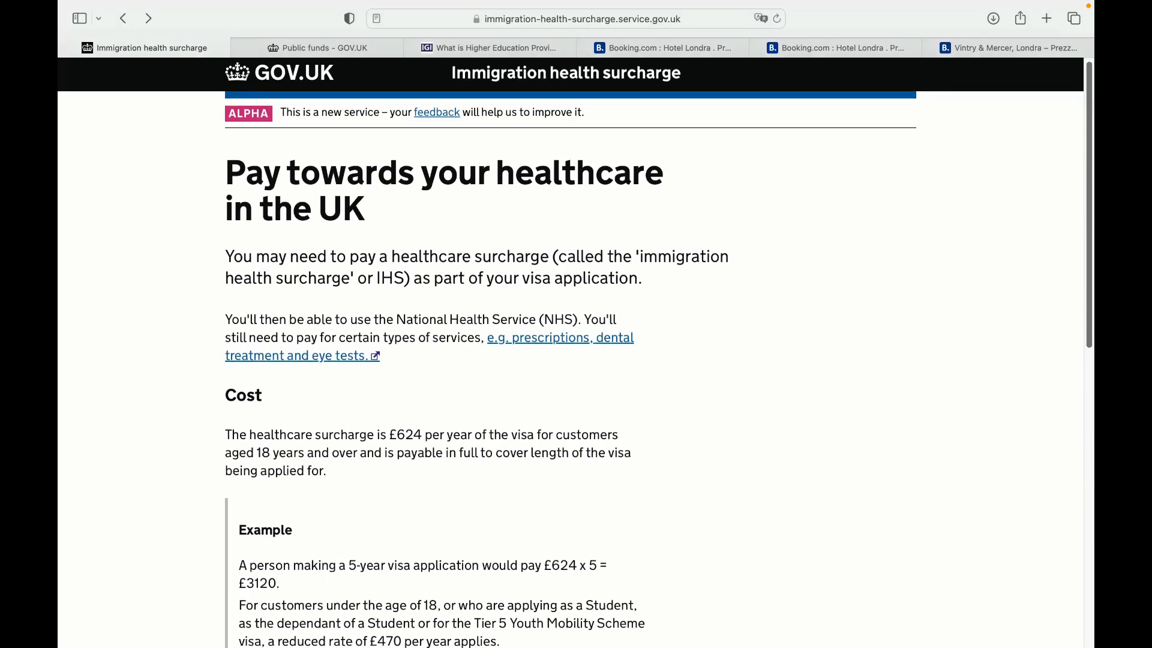
scroll(570, 300, "down", 9)
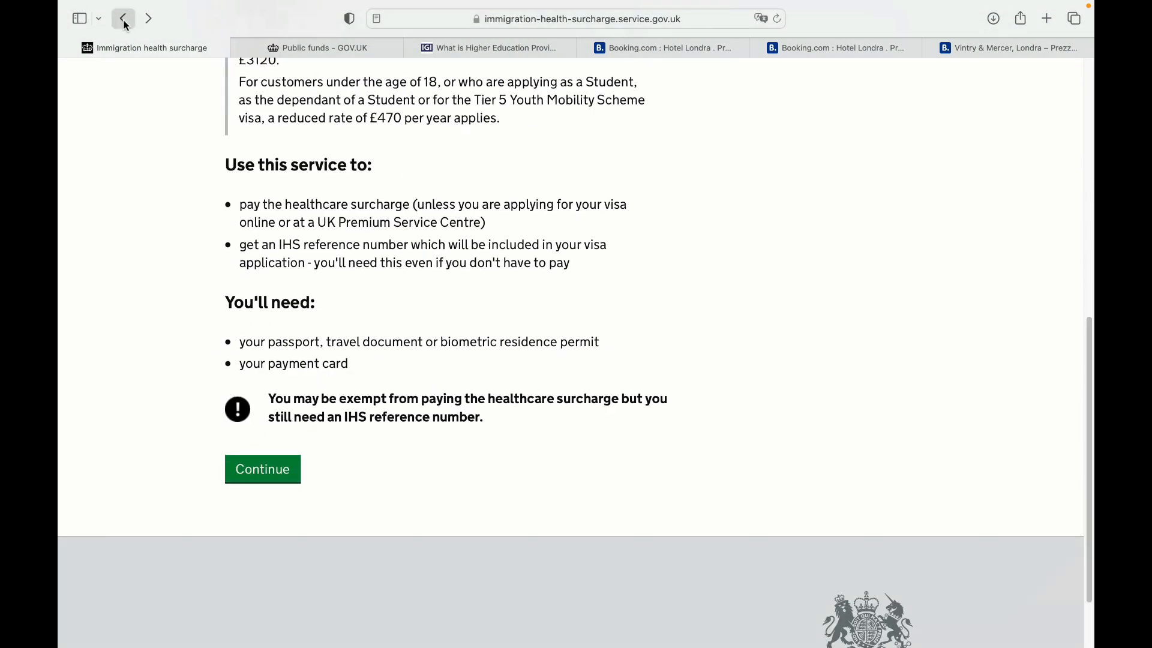
left_click(121, 19)
left_click(122, 20)
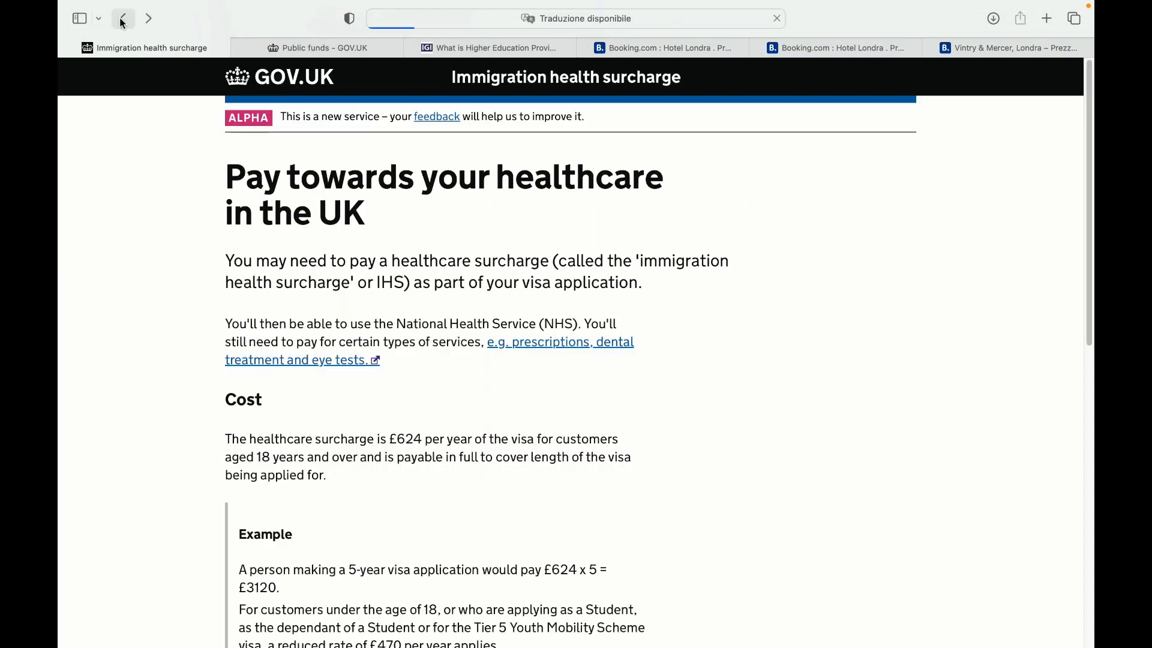
Continue from the start page to the payment summary totalling 2230.99 EUR
scroll(570, 353, "down", 4)
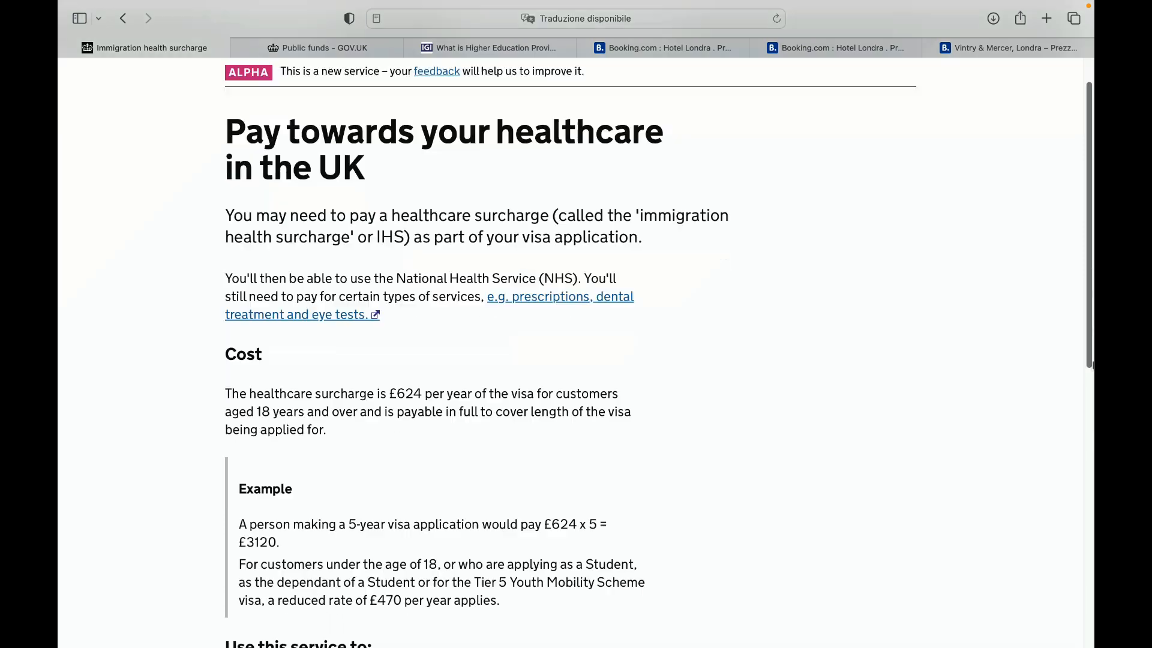
scroll(570, 352, "up", 2)
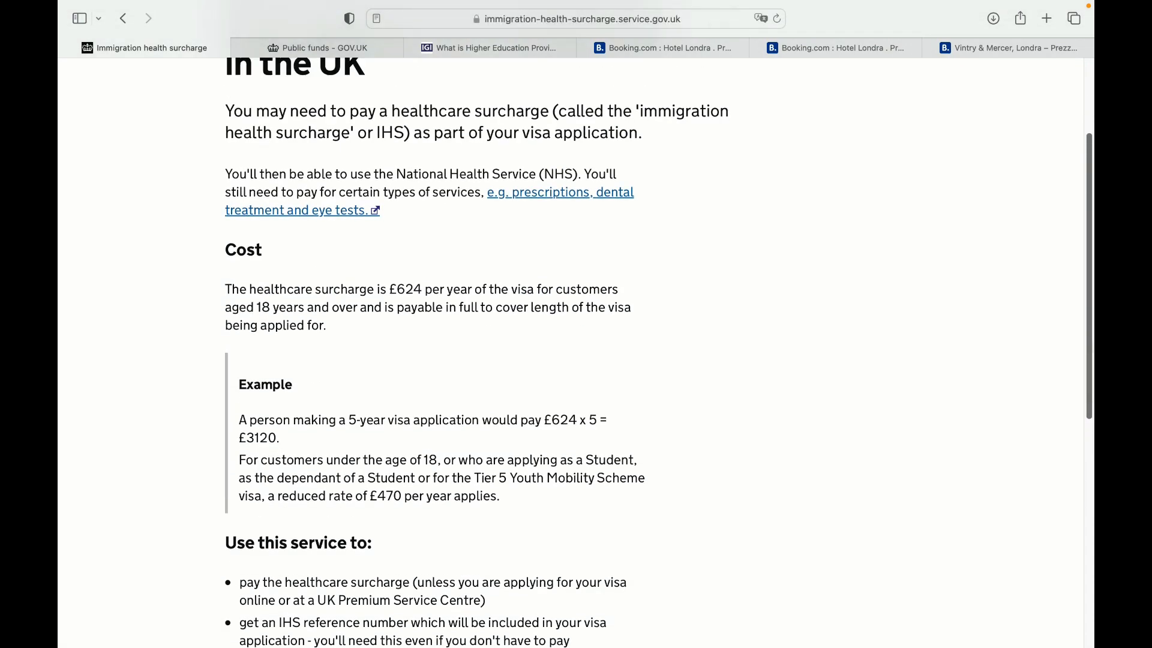
scroll(575, 353, "down", 2)
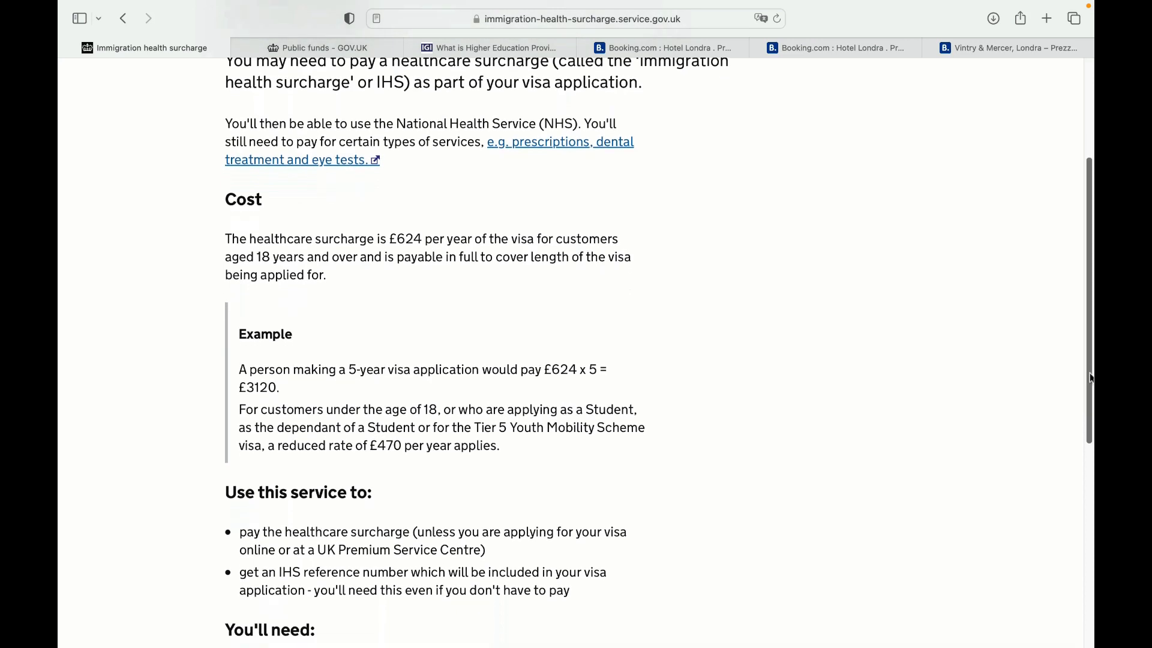
scroll(1092, 378, "down", 1)
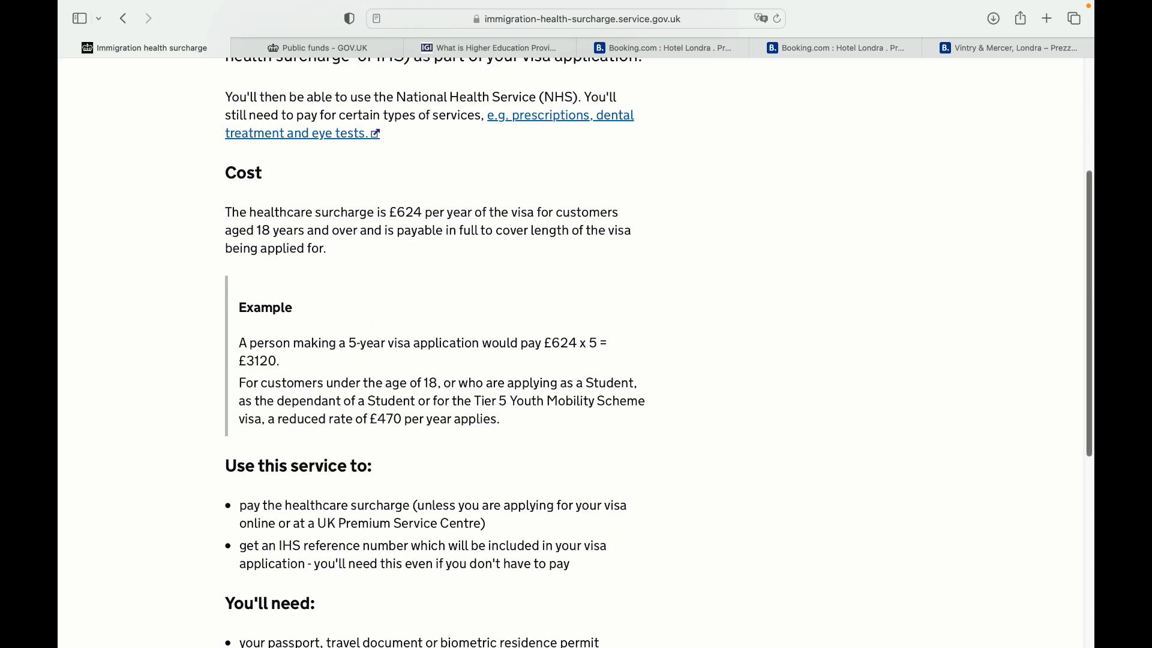
left_click_drag(1091, 311, 1092, 414)
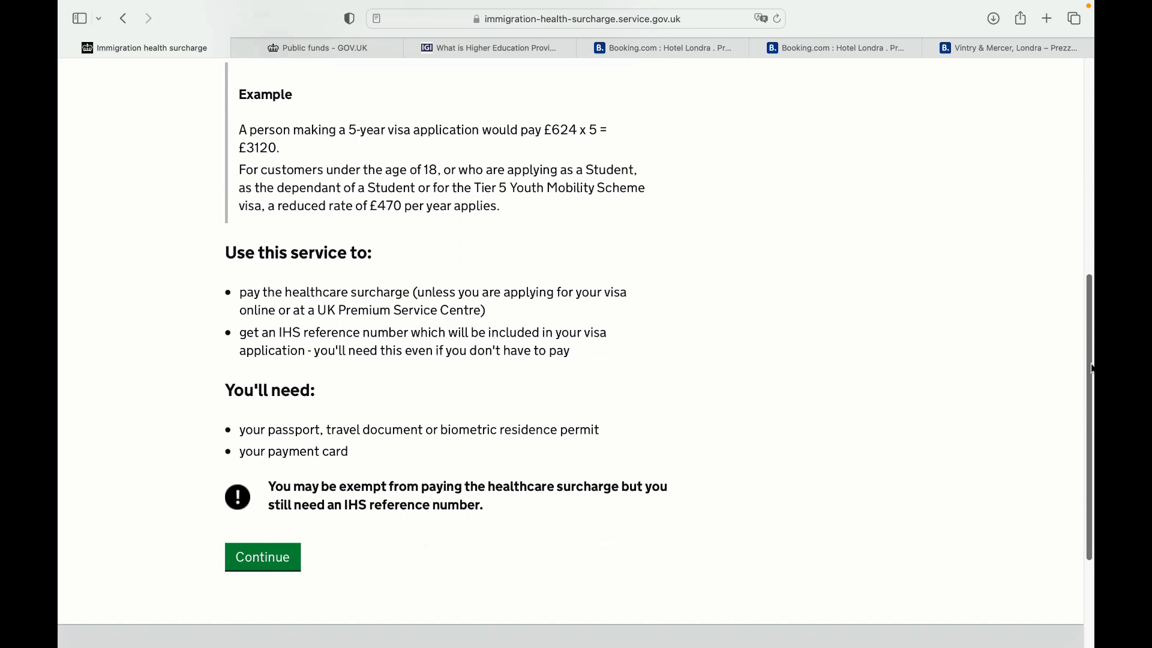
left_click_drag(1092, 369, 1071, 144)
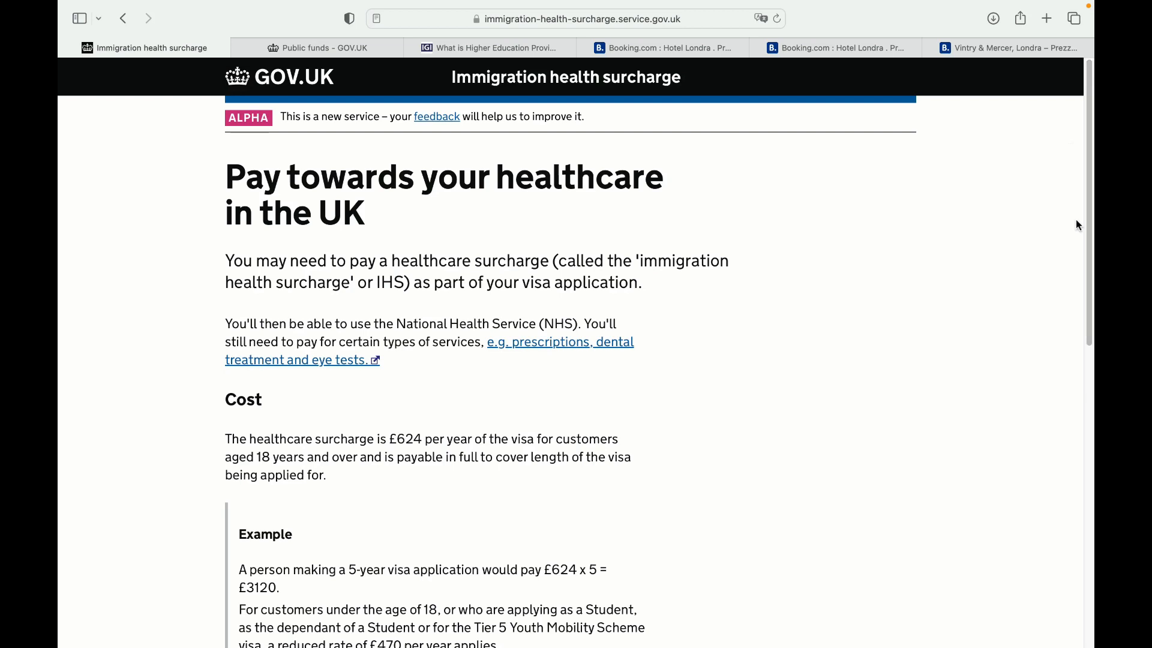
scroll(1076, 216, "down", 10)
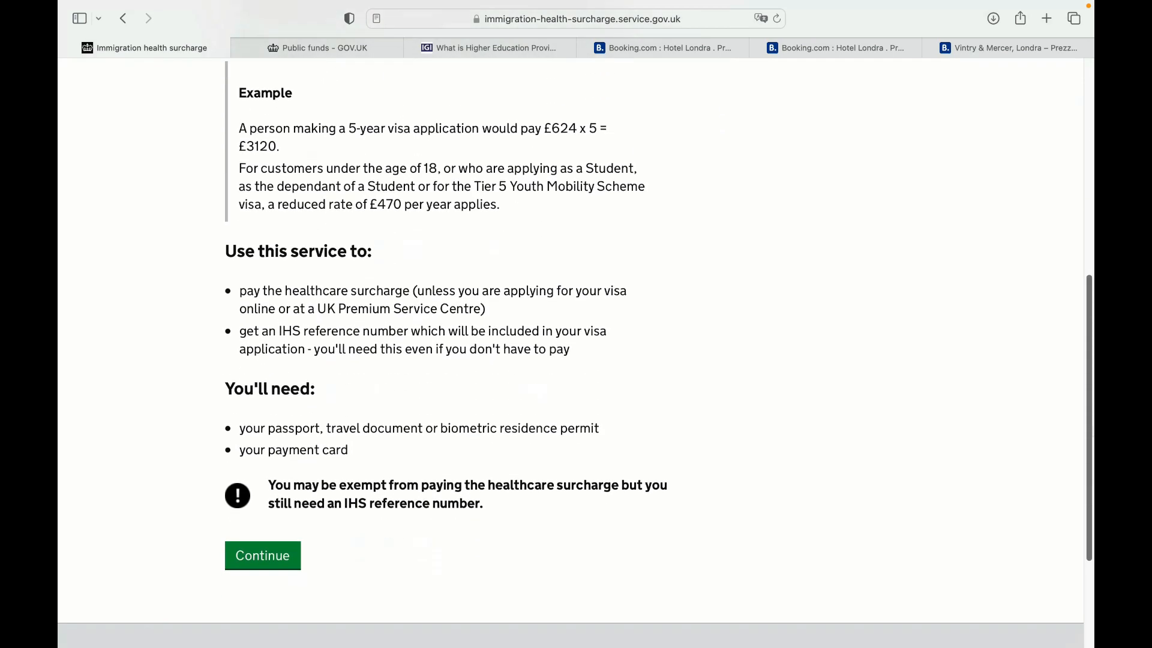
scroll(270, 479, "down", 3)
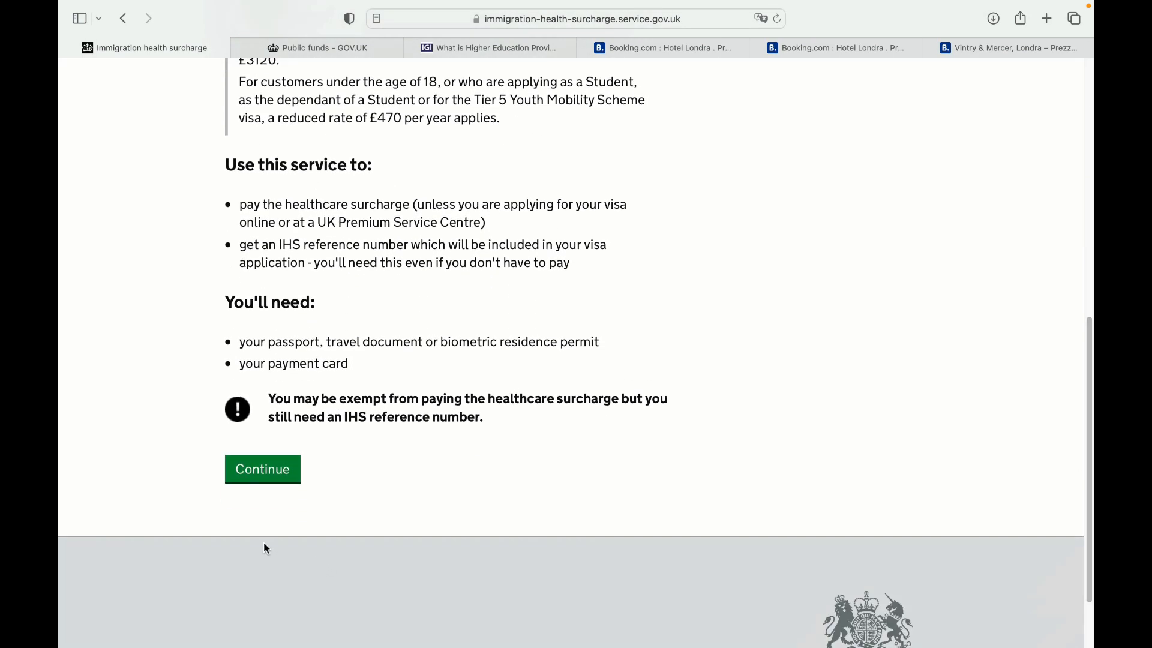
left_click(274, 467)
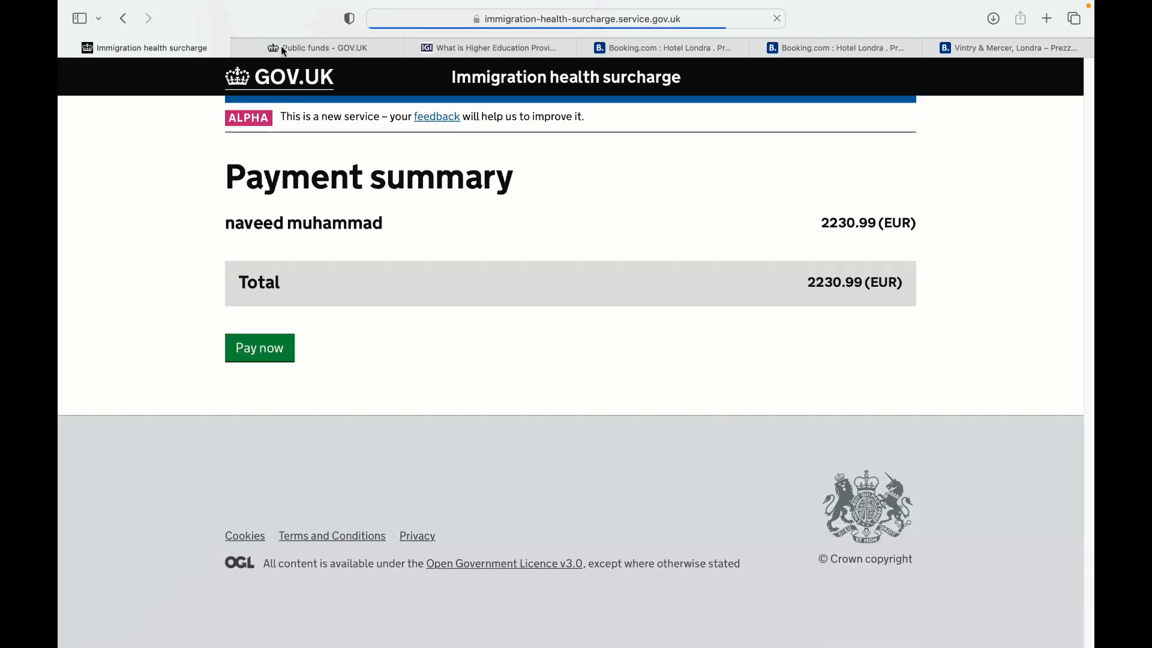
Go back from the surcharge payment summary and follow the link to the GOV.UK home page
left_click(303, 50)
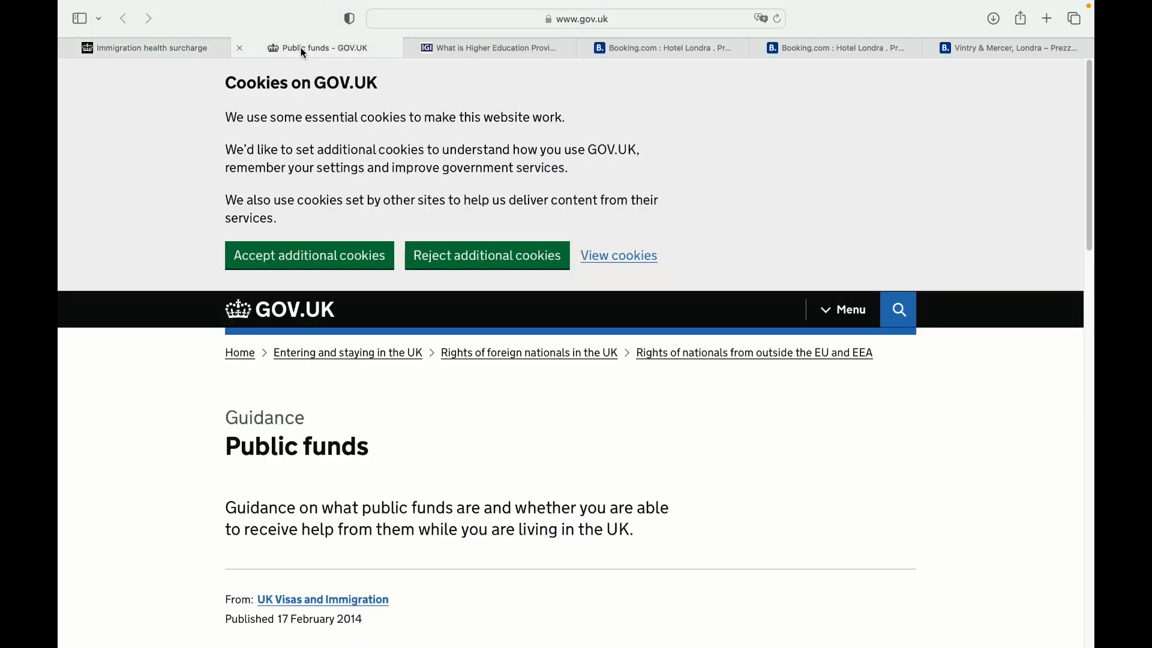
left_click(150, 48)
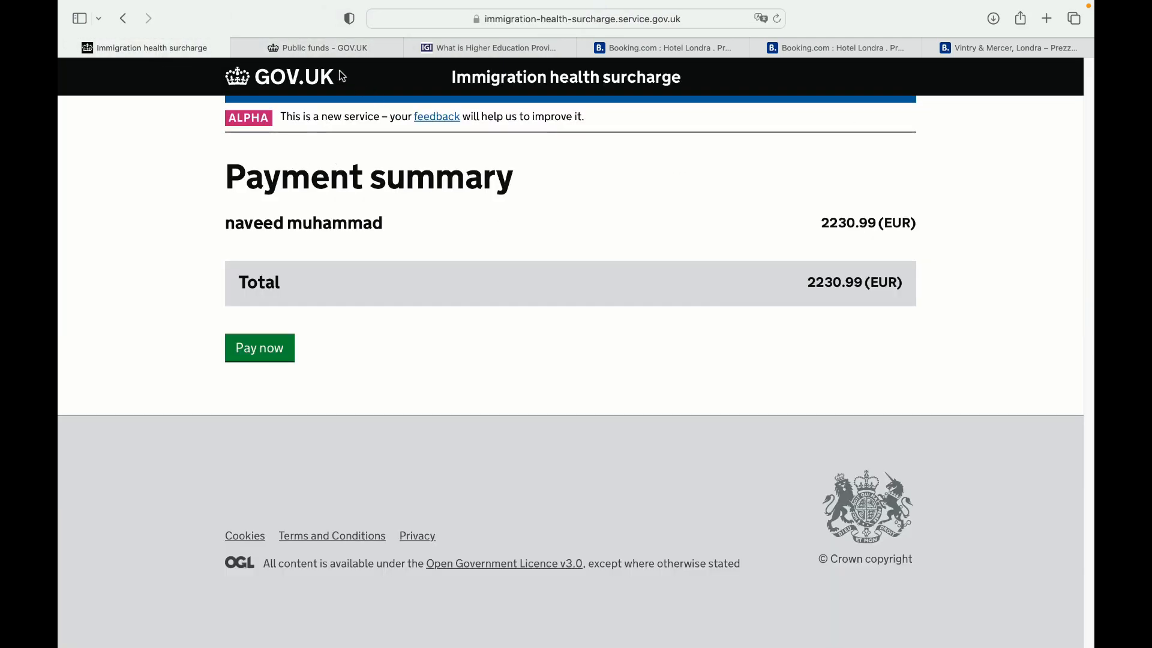
left_click(335, 50)
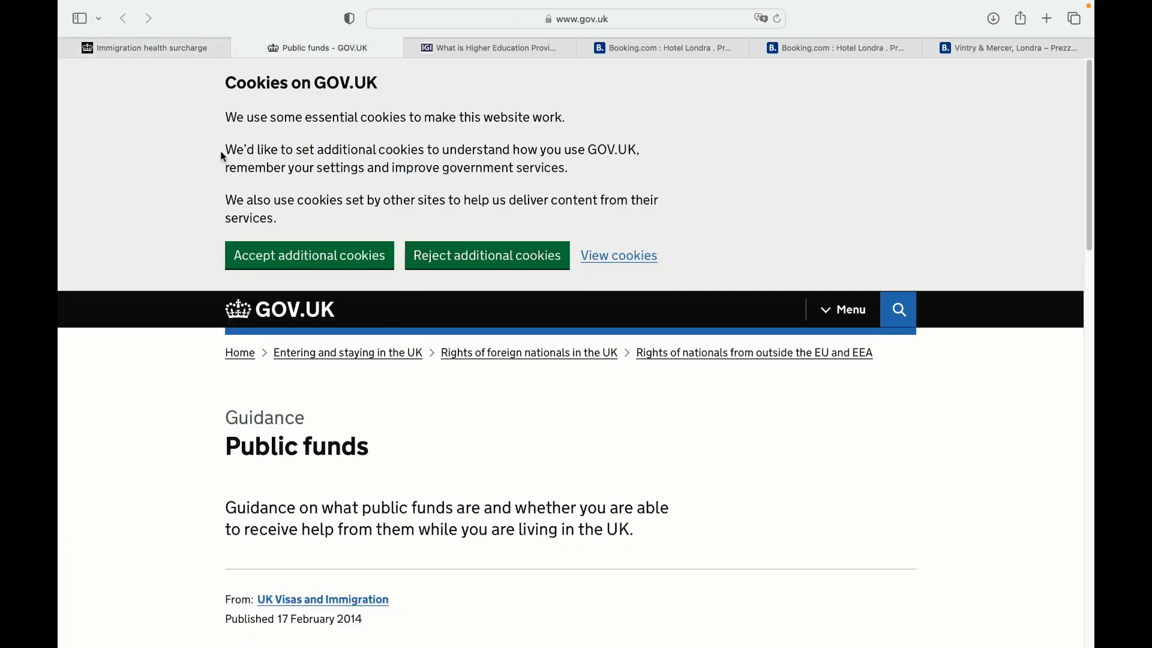
scroll(221, 150, "down", 3)
left_click(108, 51)
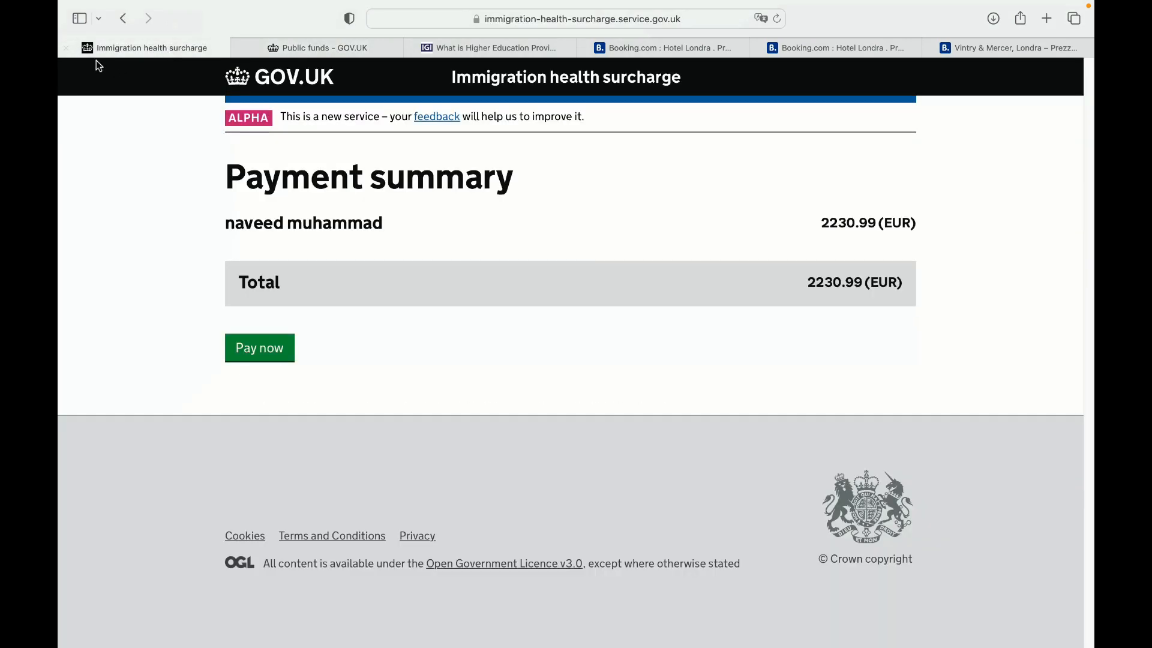
left_click(131, 21)
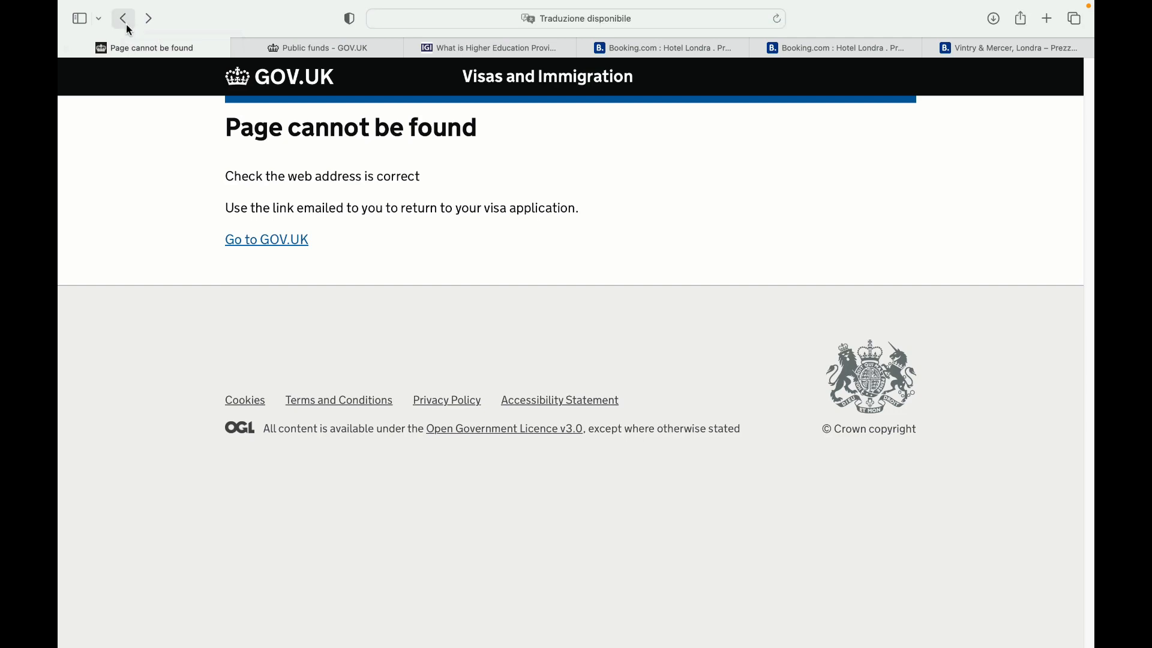
left_click(268, 241)
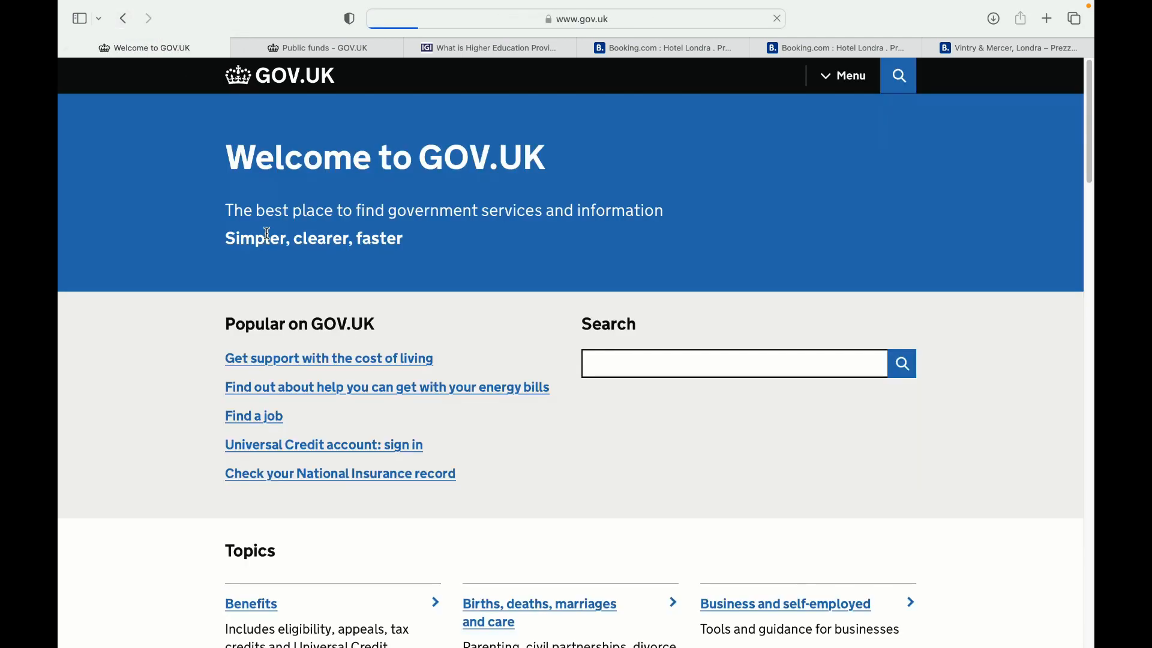
Accept additional cookies on the Public funds guidance page
left_click(349, 53)
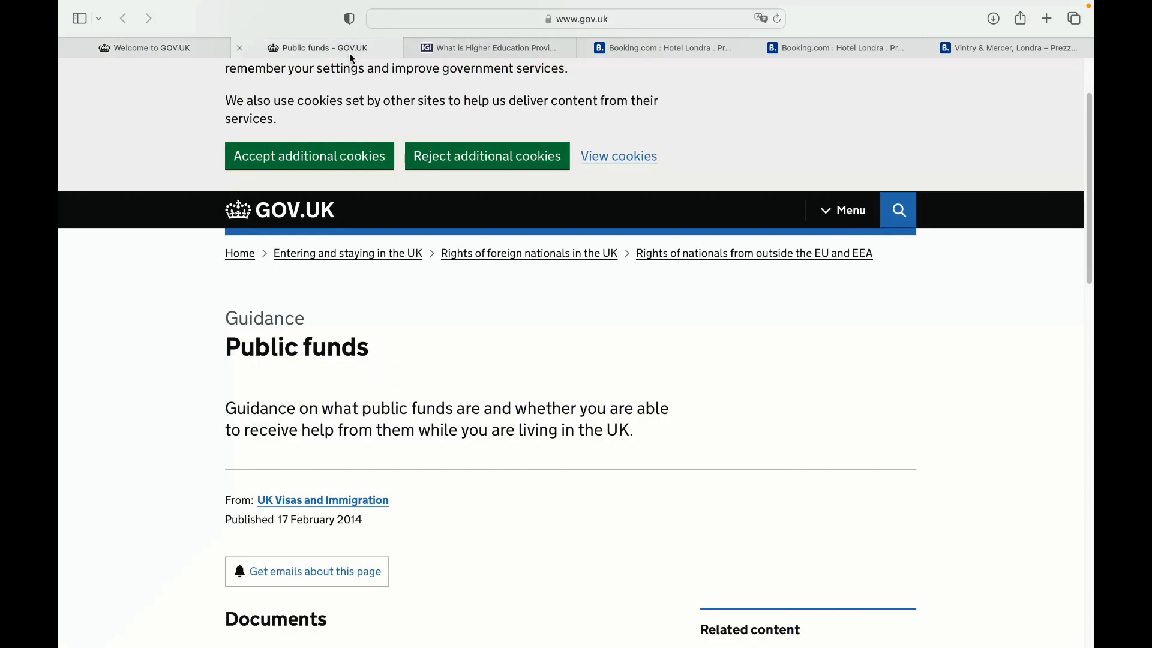
left_click(329, 160)
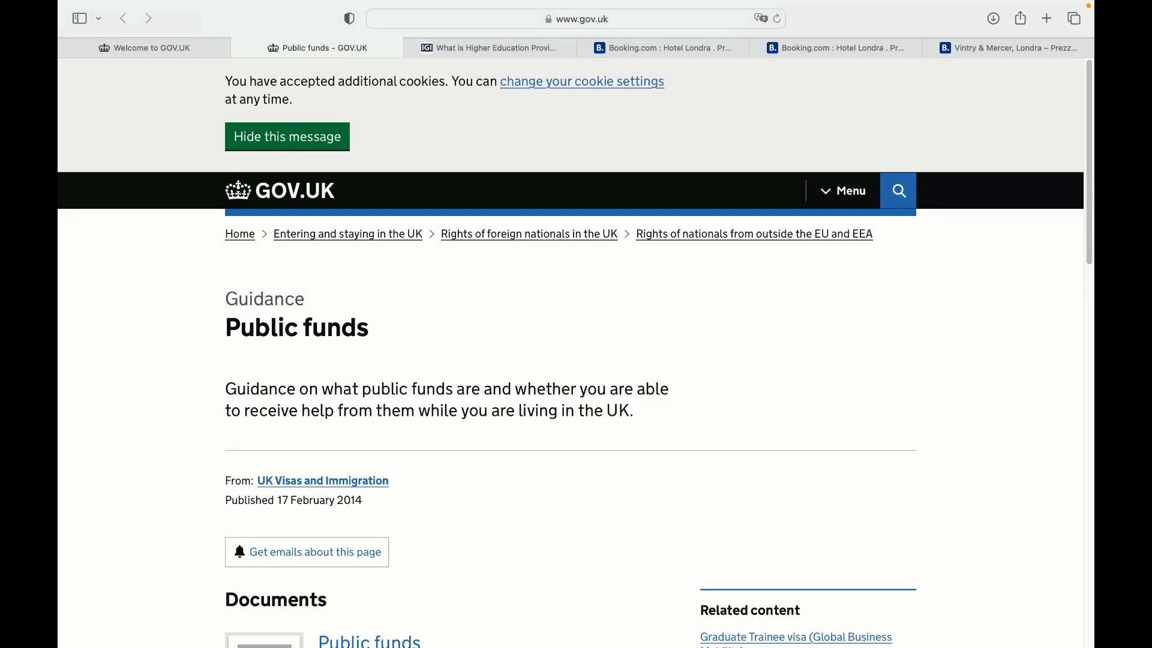
left_click_drag(1089, 144, 1086, 186)
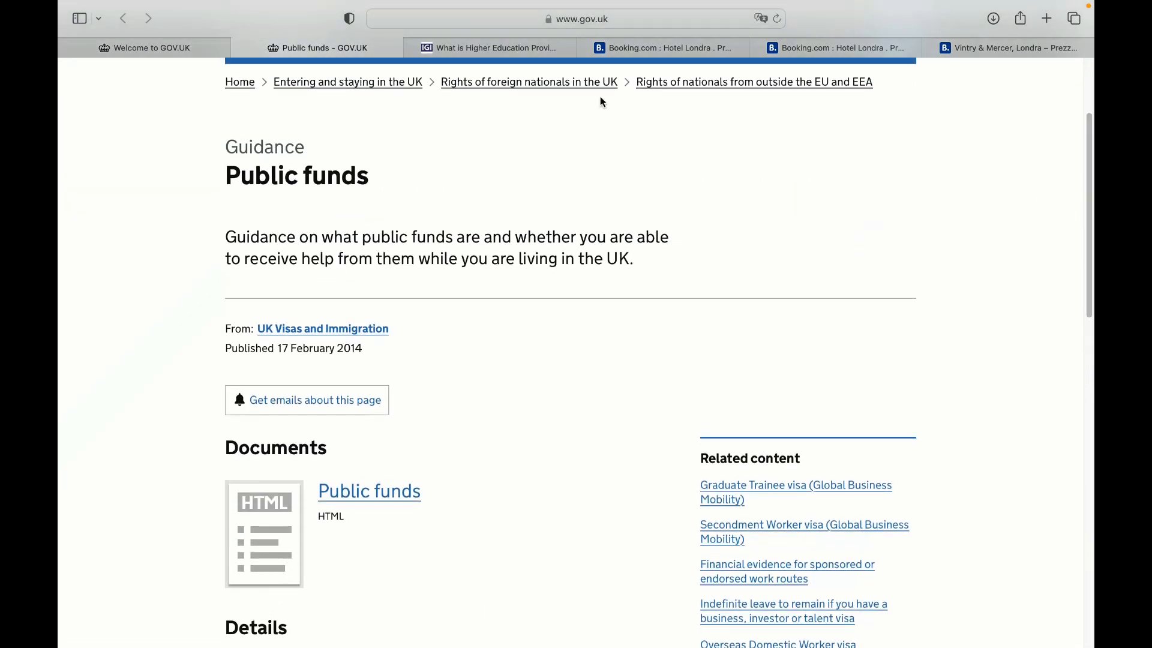
Glance through the Booking.com hotel pages and end on the Higher Education Provider article
left_click(499, 48)
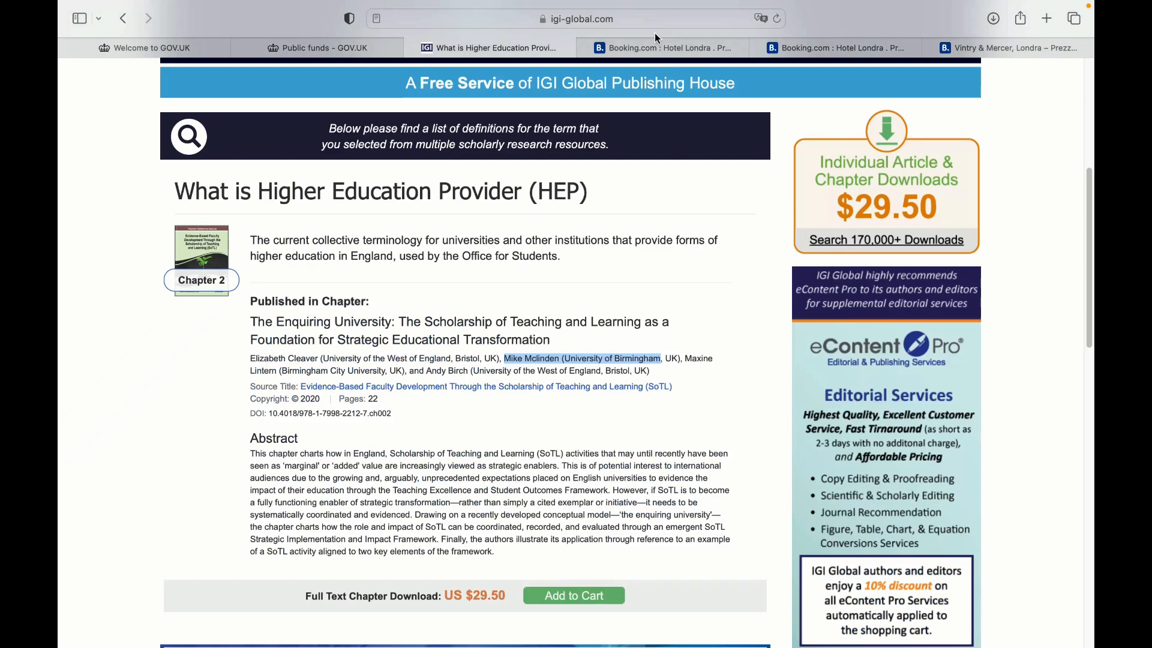
left_click(654, 47)
left_click(834, 50)
left_click(966, 43)
left_click(834, 46)
left_click(655, 47)
left_click(502, 49)
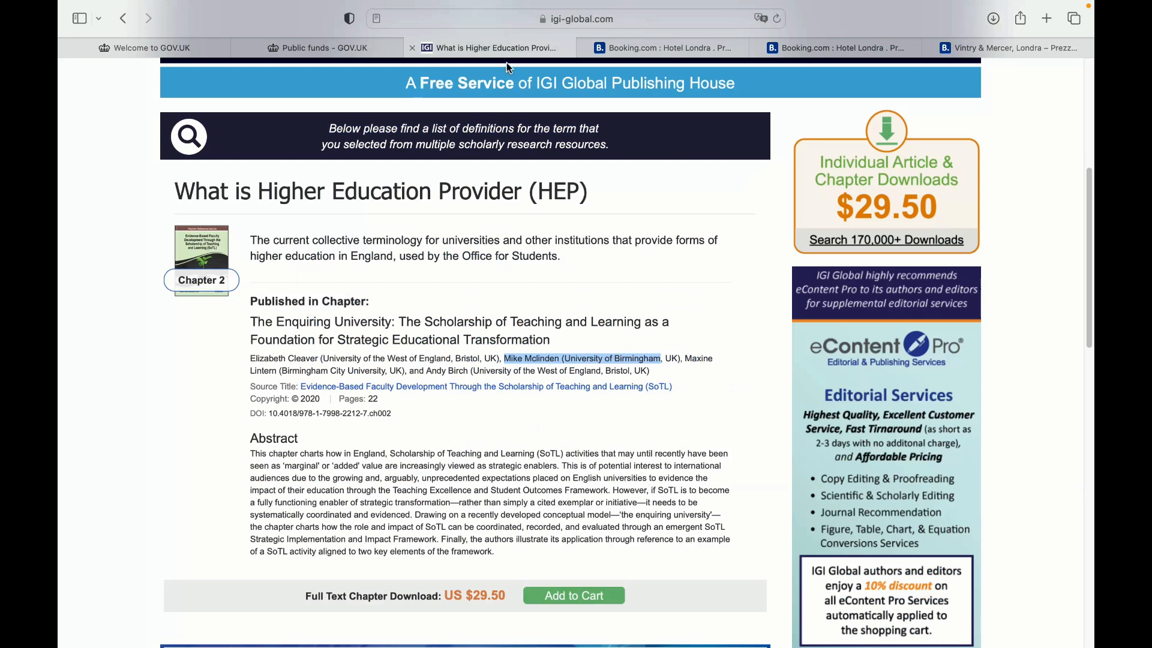